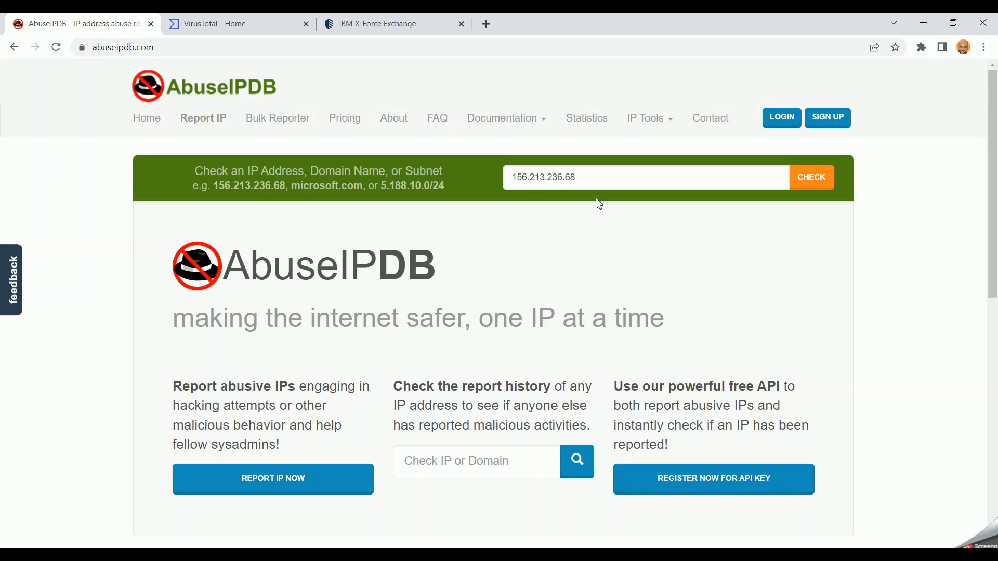
Check the IP address 10.10.10.10 in the AbuseIPDB database
click(602, 179)
text(10.10.)
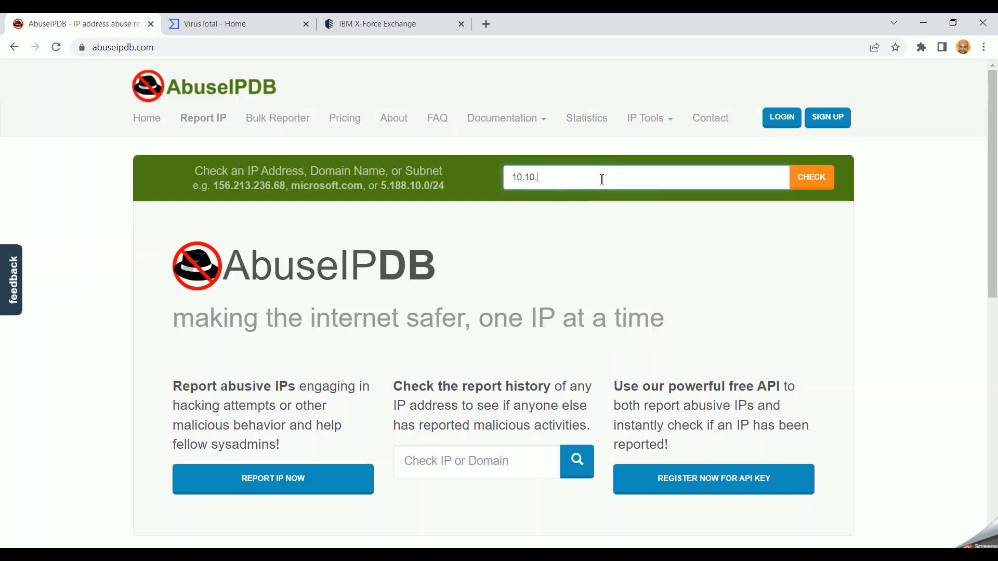
text(10.10)
key(Return)
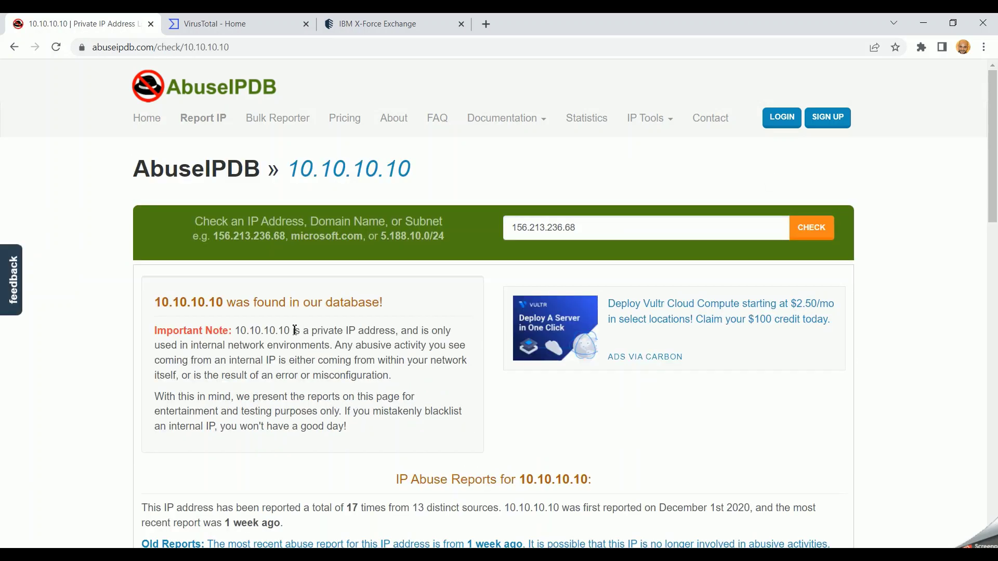
Review the database result for 10.10.10.10 and its list of abuse reports with dates, comments and categories
drag(288, 332, 294, 333)
drag(240, 304, 328, 303)
double_click(329, 303)
click(328, 303)
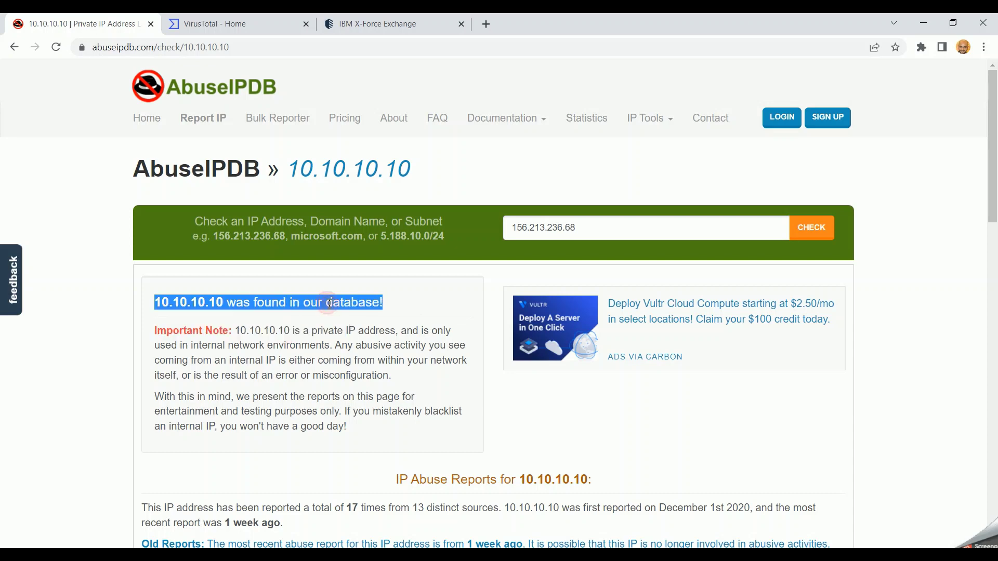
scroll(329, 304, down, 7)
scroll(329, 304, down, 1)
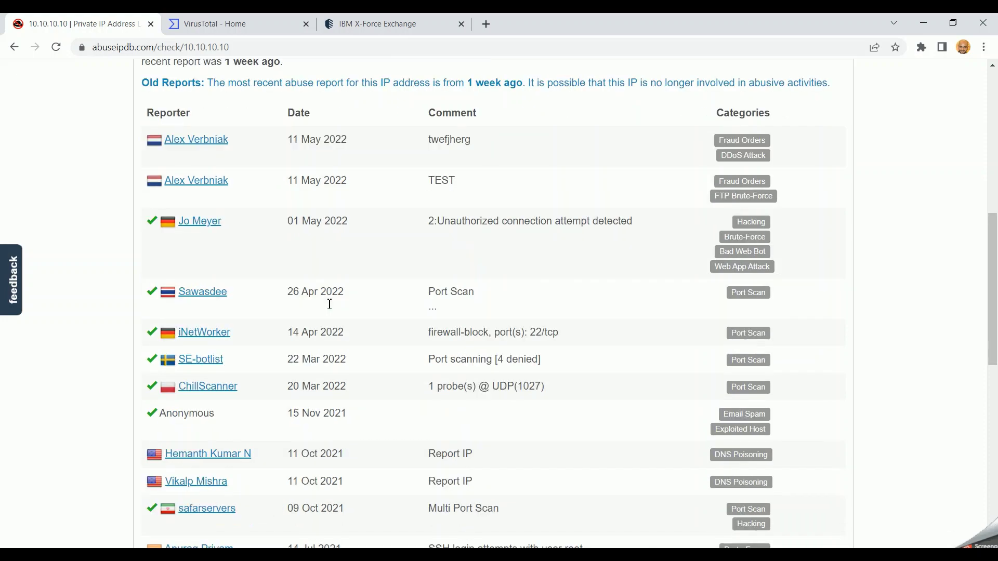
scroll(330, 304, down, 2)
scroll(330, 304, down, 3)
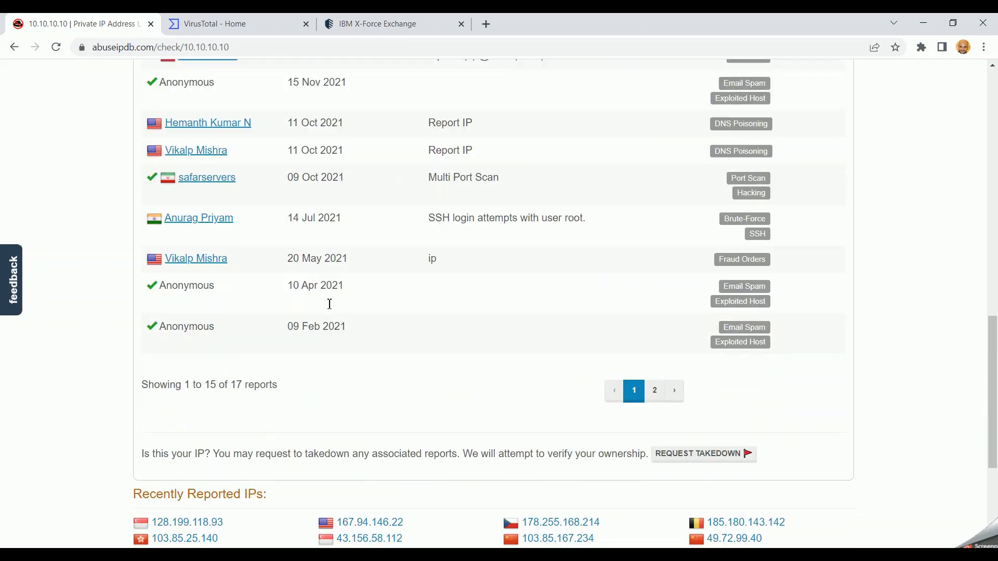
scroll(330, 304, up, 5)
scroll(404, 323, up, 8)
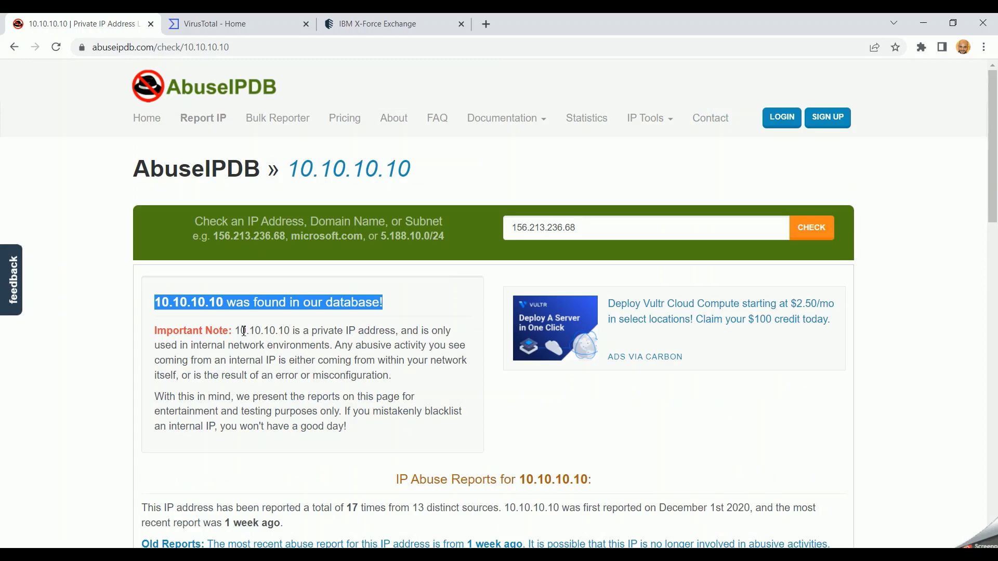
Read the important note about 10.10.10.10 and look through its abuse reports again
drag(242, 331, 344, 372)
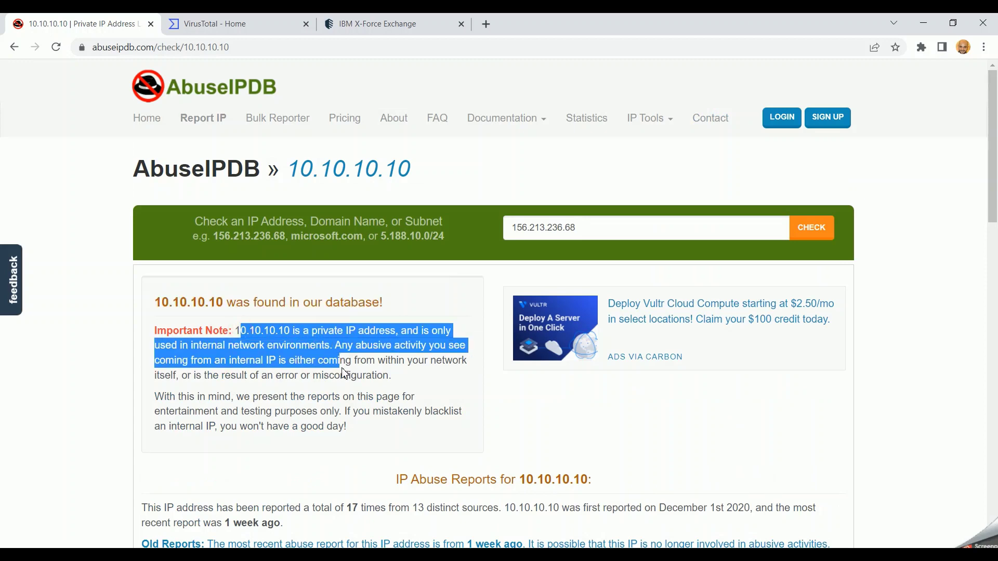
drag(343, 411, 254, 329)
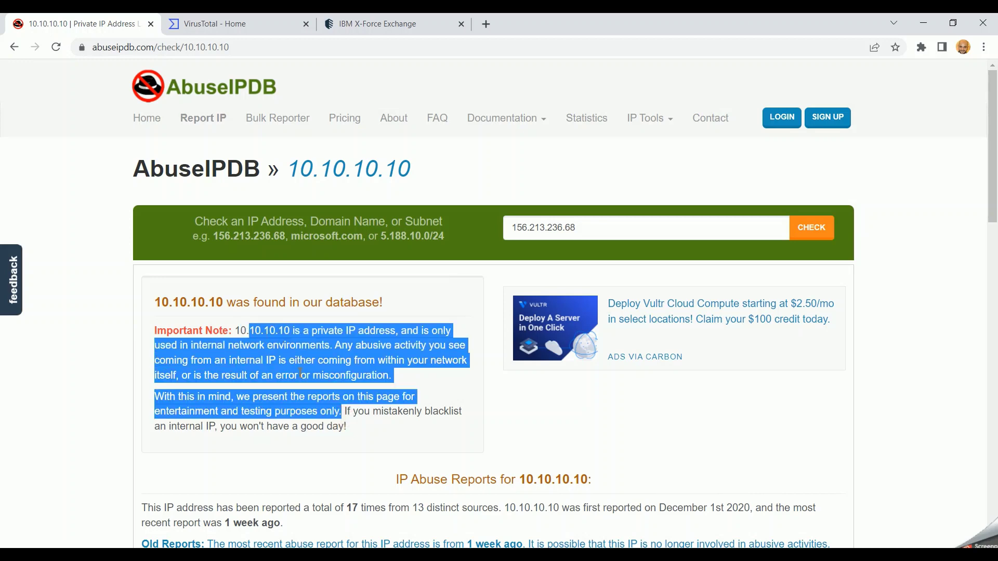
scroll(301, 373, down, 3)
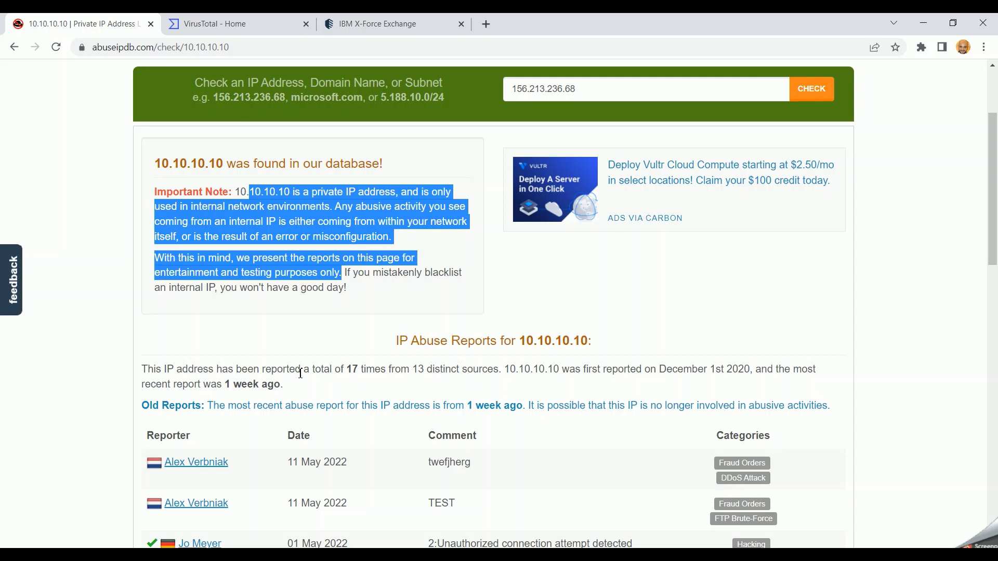
scroll(300, 373, up, 3)
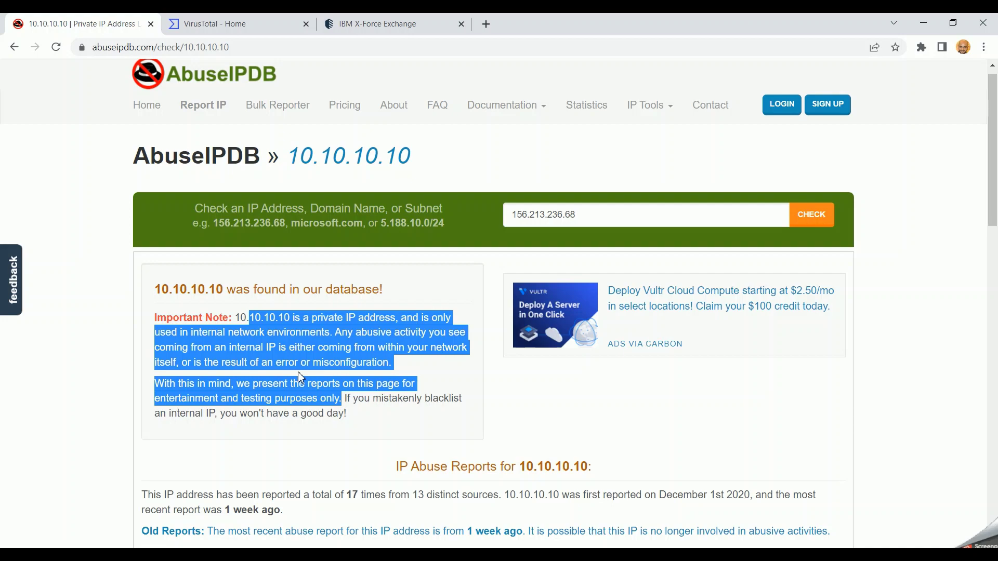
scroll(456, 404, down, 20)
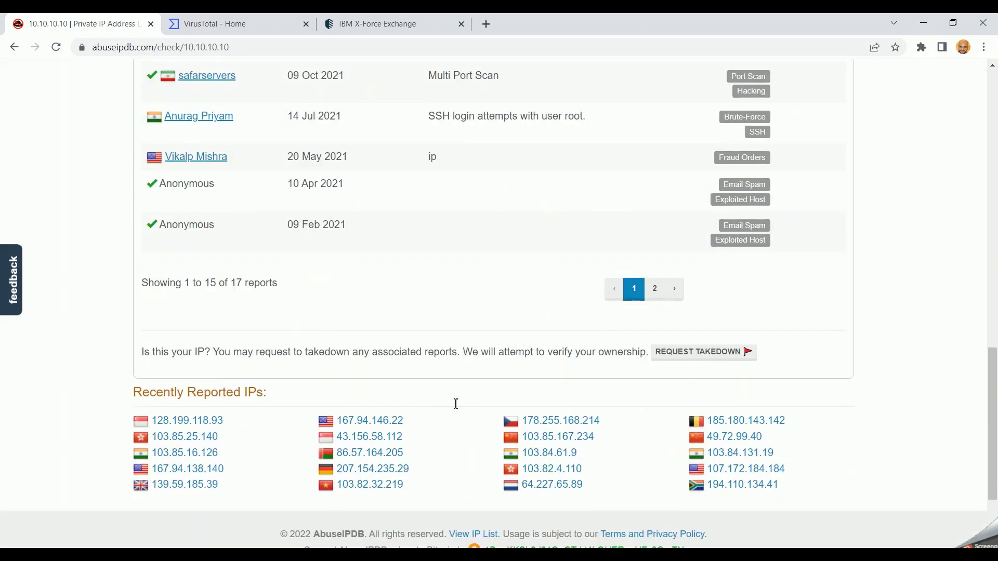
scroll(456, 404, up, 4)
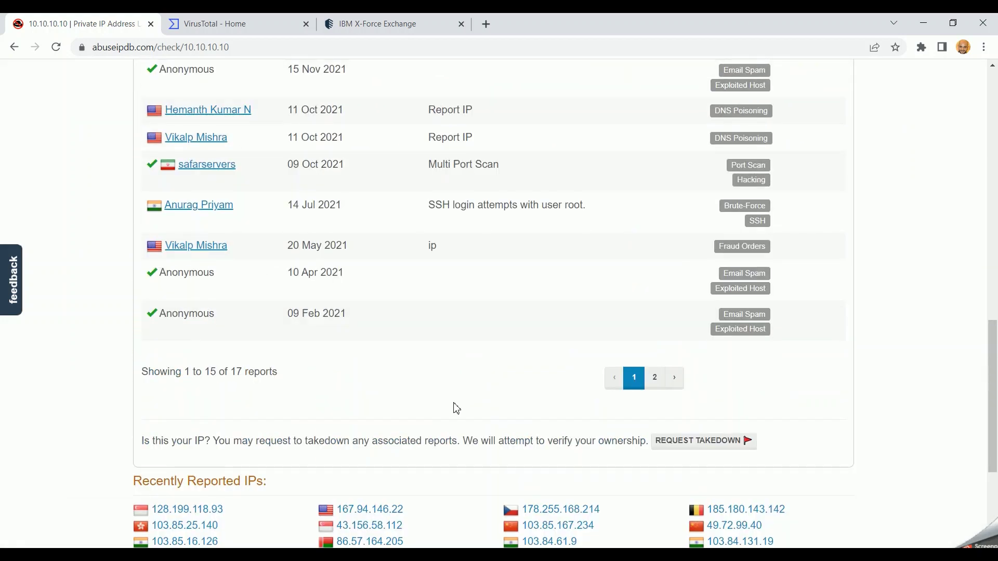
scroll(456, 408, up, 16)
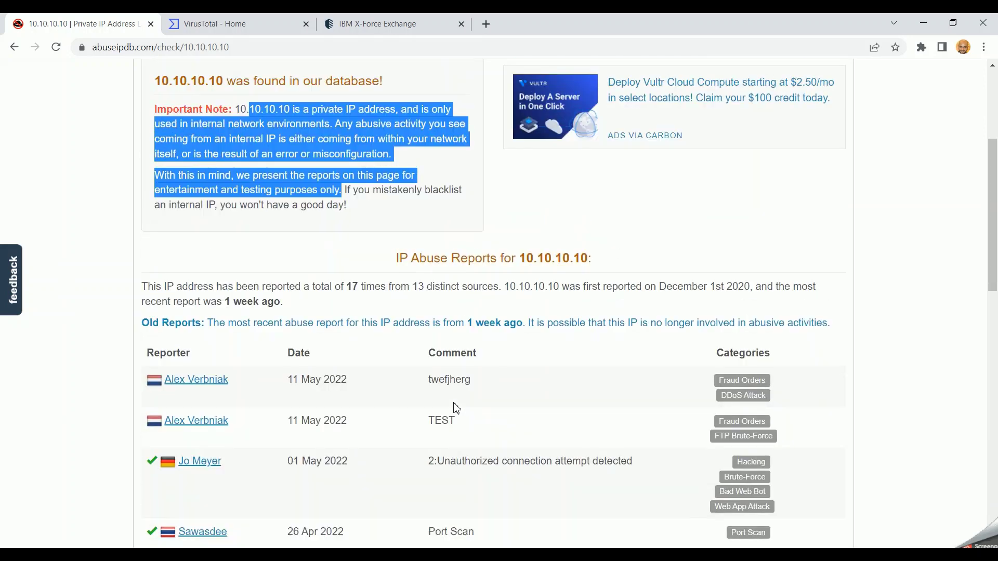
scroll(455, 408, up, 1)
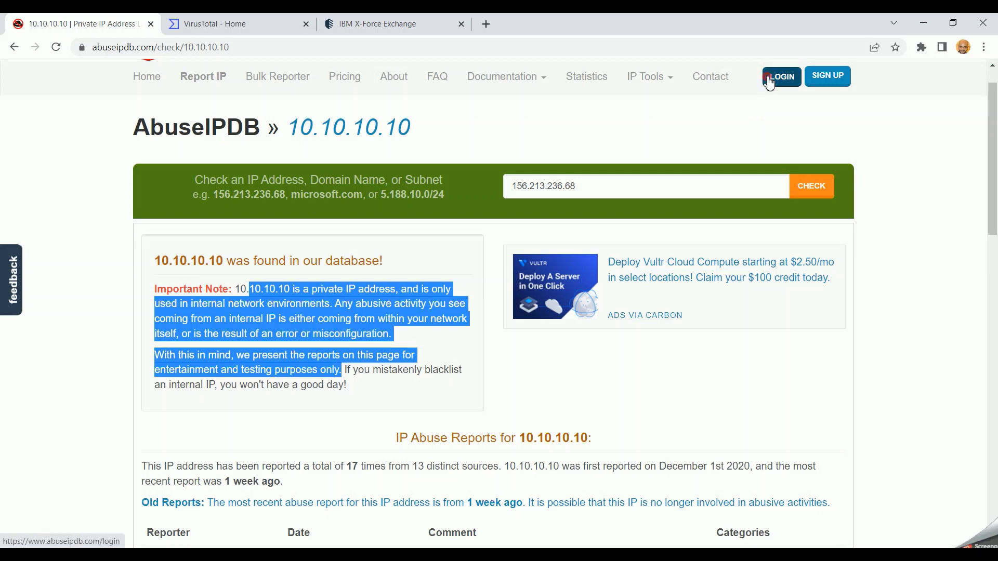
click(571, 195)
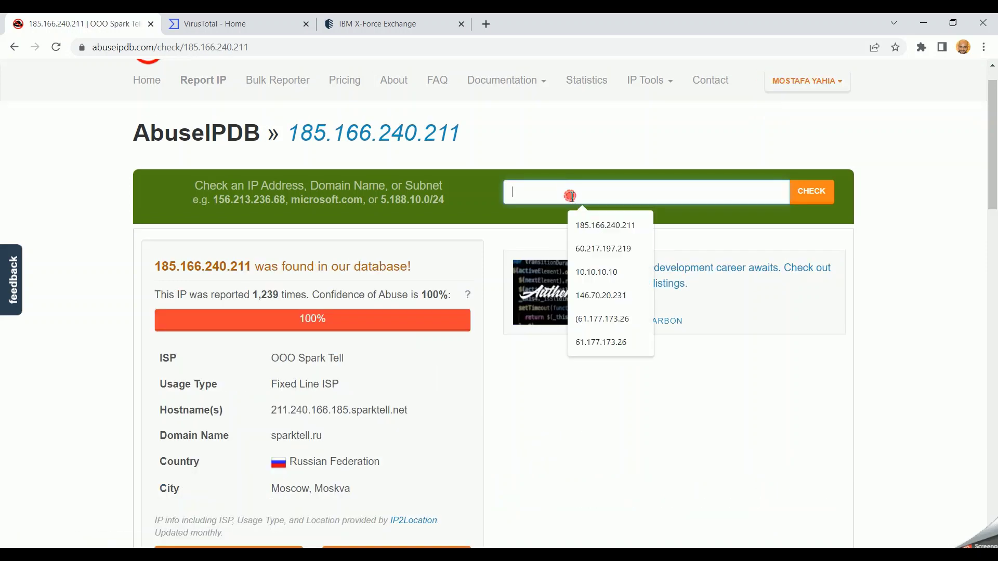
text(156.213.236.68)
click(535, 349)
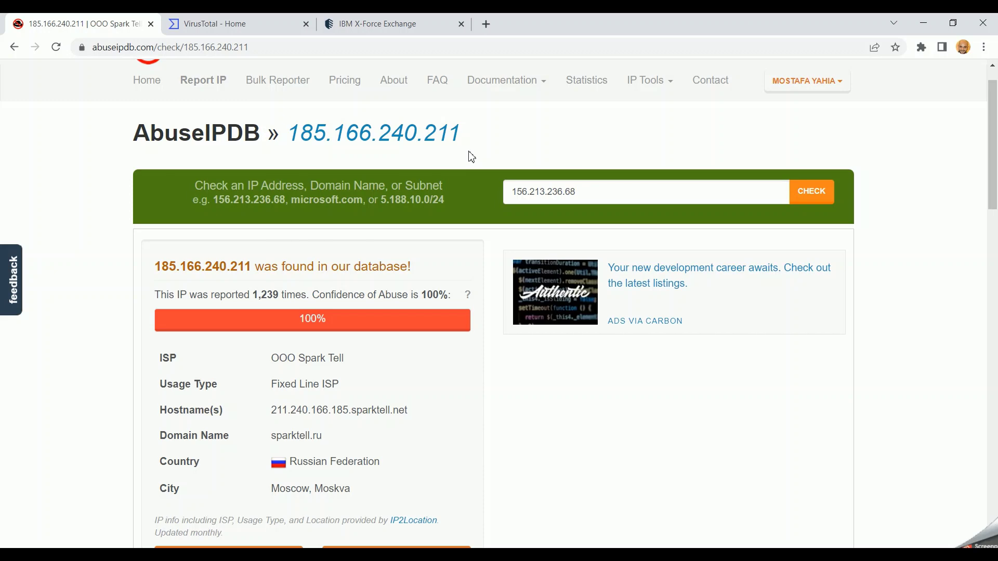
Open the abuse report form for 185.166.240.211 and examine its categories and comment field
double_click(366, 133)
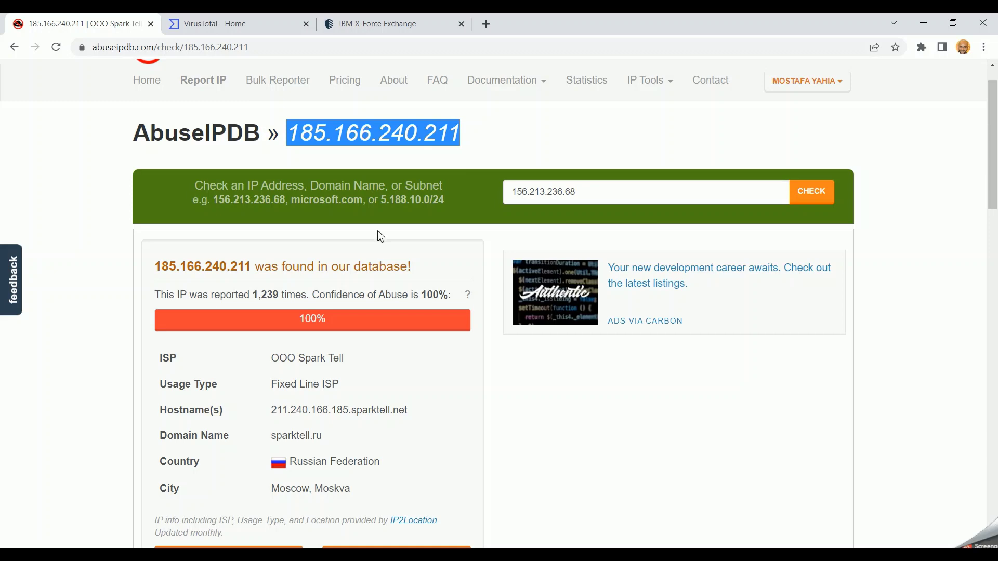
scroll(327, 256, down, 5)
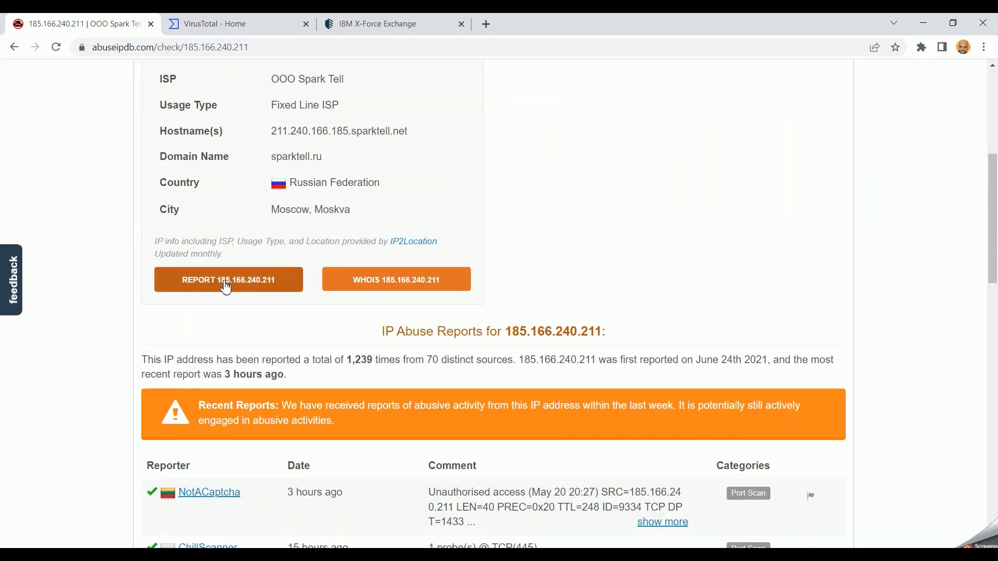
click(251, 280)
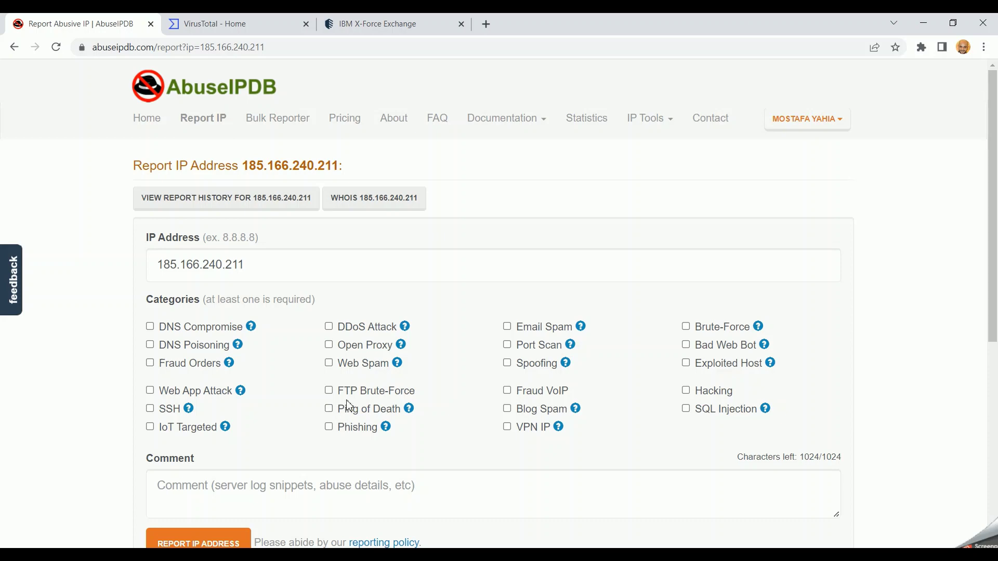
scroll(392, 411, down, 4)
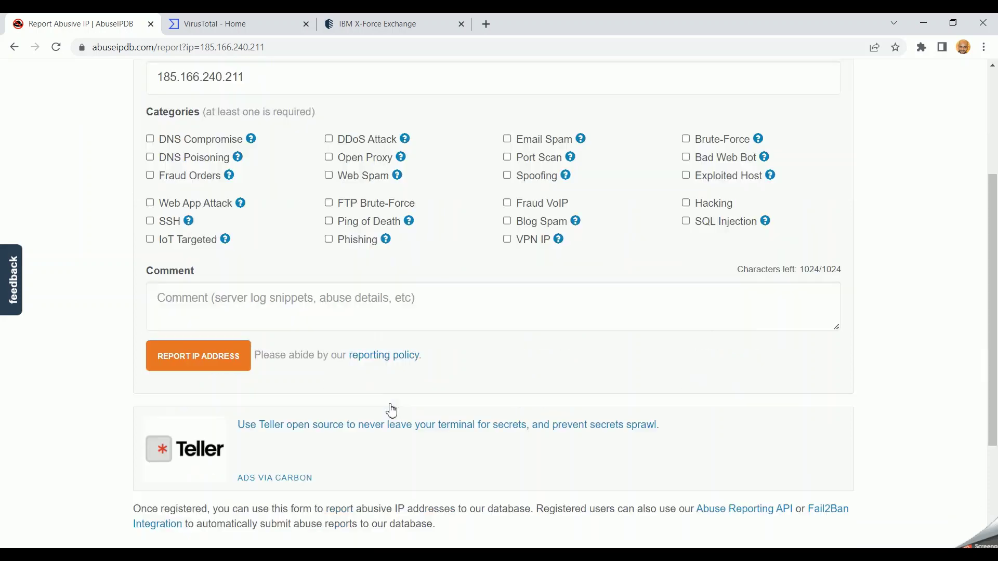
scroll(392, 411, up, 3)
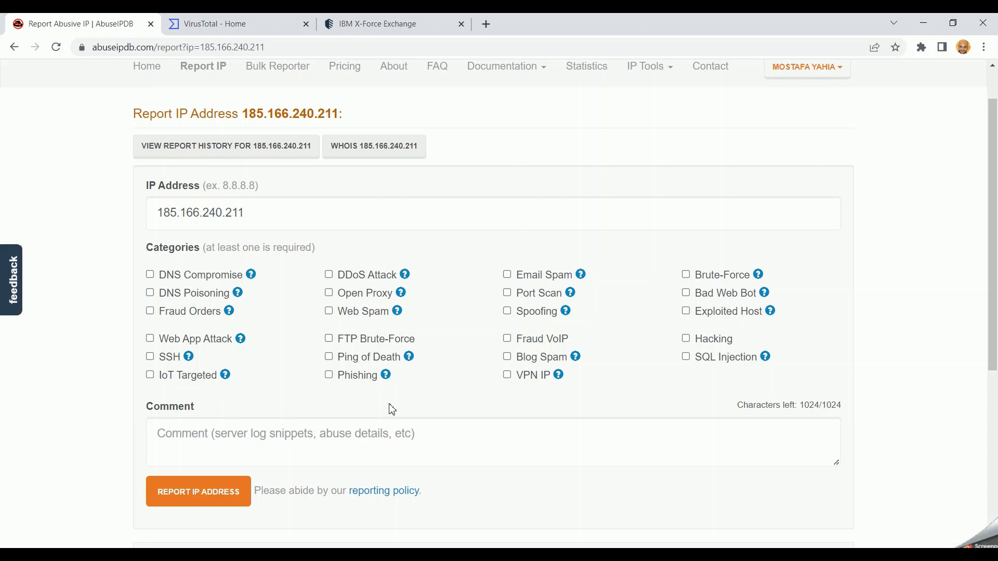
scroll(250, 344, up, 1)
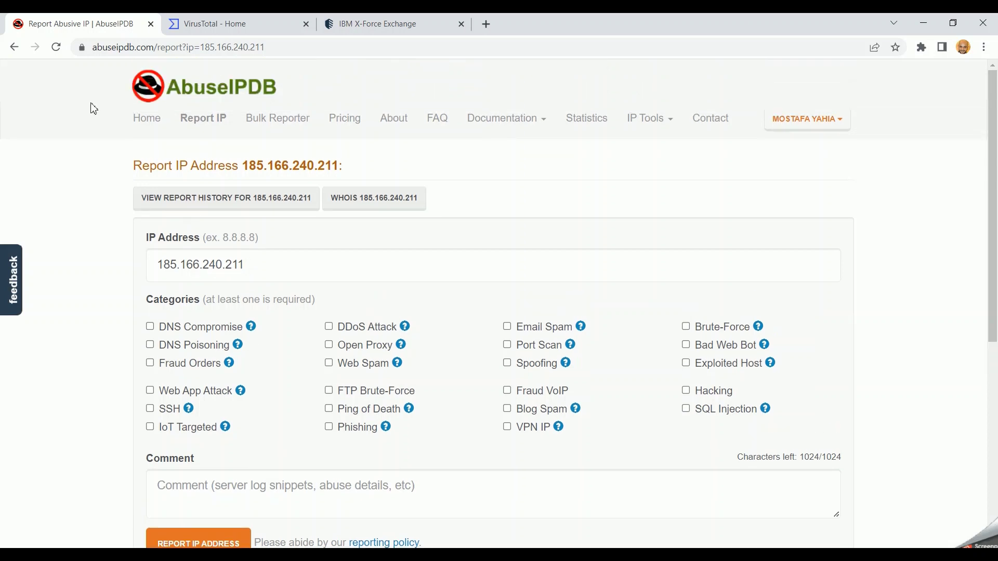
Return from the report form to the check results for 185.166.240.211
click(17, 50)
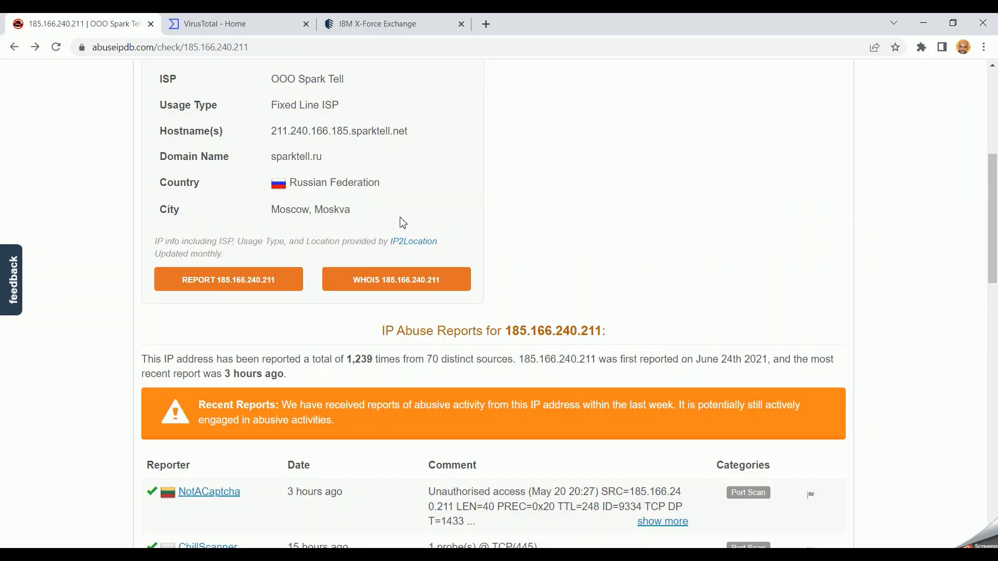
scroll(400, 221, up, 5)
click(560, 229)
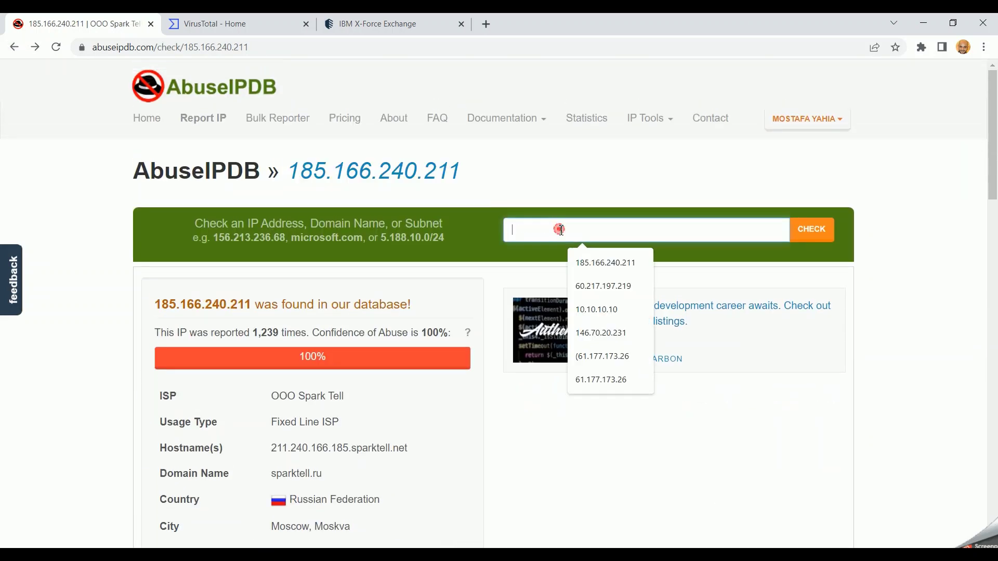
text(156.213.236.68)
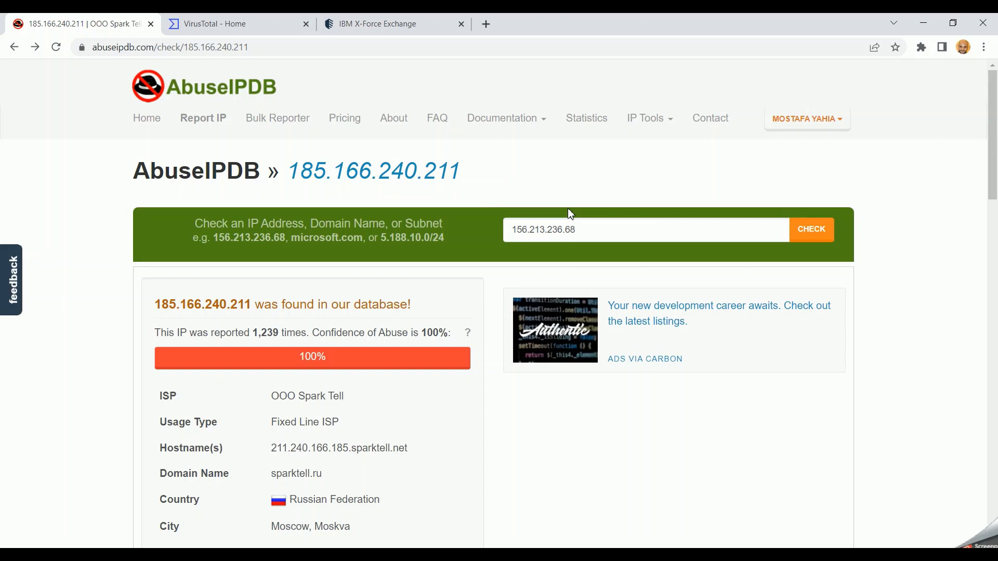
Copy the IP address 185.166.240.211 from the page heading and run a new check on it
triple_click(432, 160)
click(431, 162)
double_click(440, 177)
key(ctrl+c)
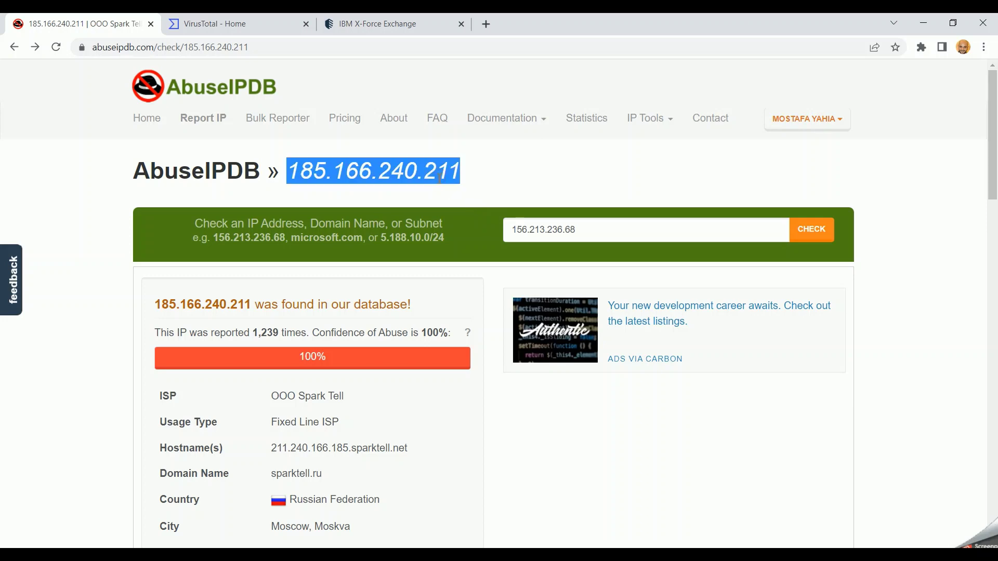
click(598, 225)
key(ctrl+v)
click(798, 238)
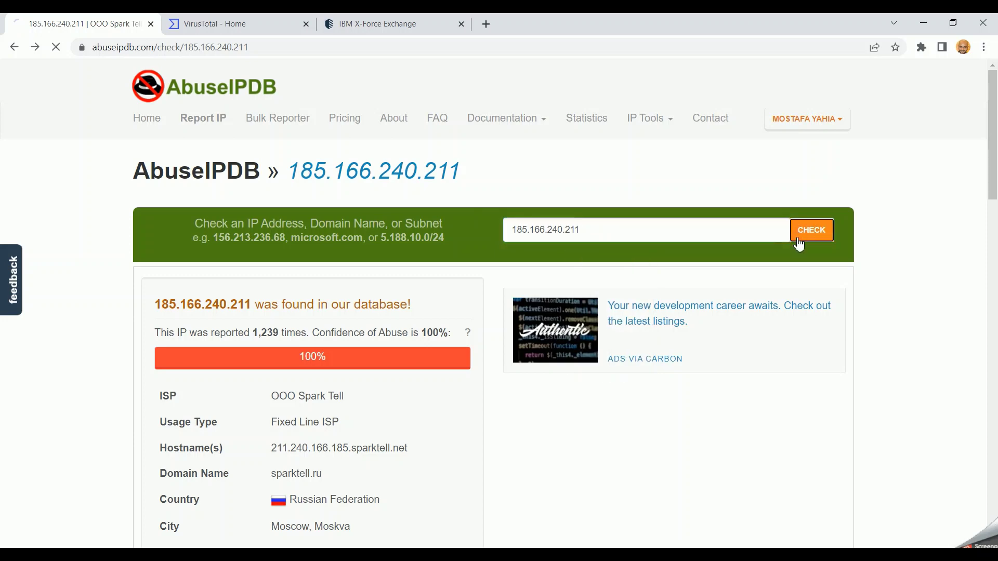
Examine the abuse reports for 185.166.240.211, including reporters, dates, comments and attack categories
scroll(686, 338, down, 10)
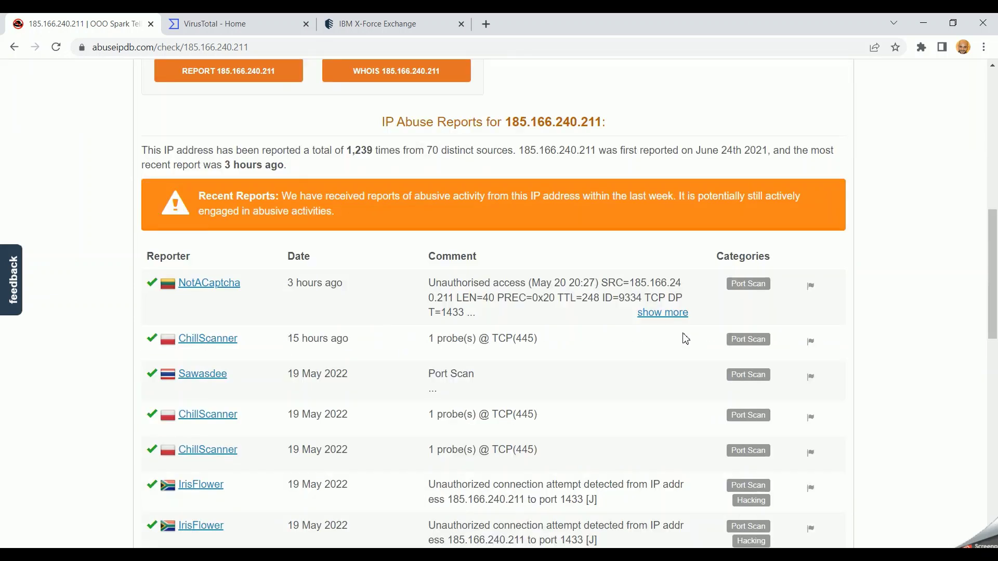
scroll(686, 339, down, 2)
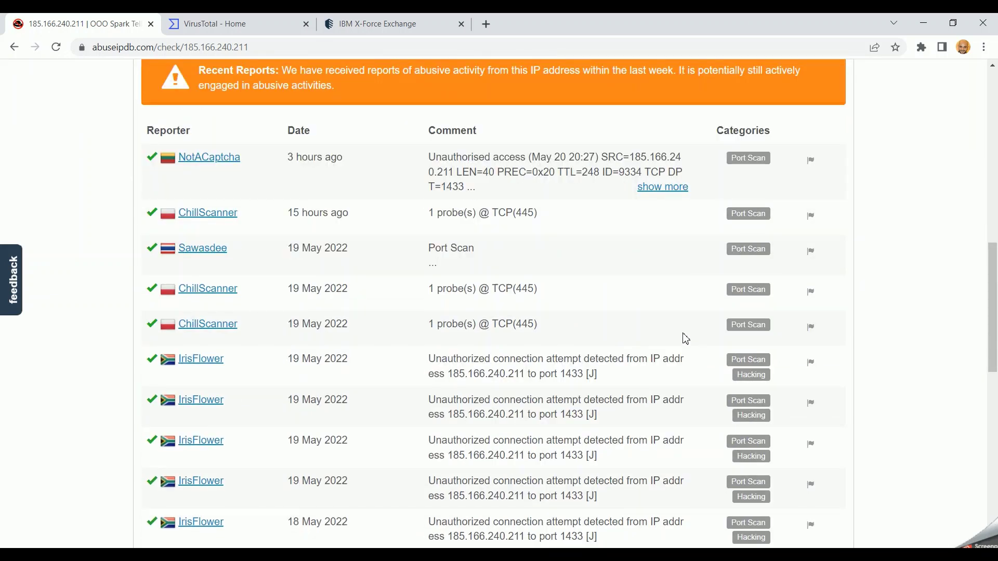
scroll(686, 339, down, 1)
scroll(684, 338, up, 2)
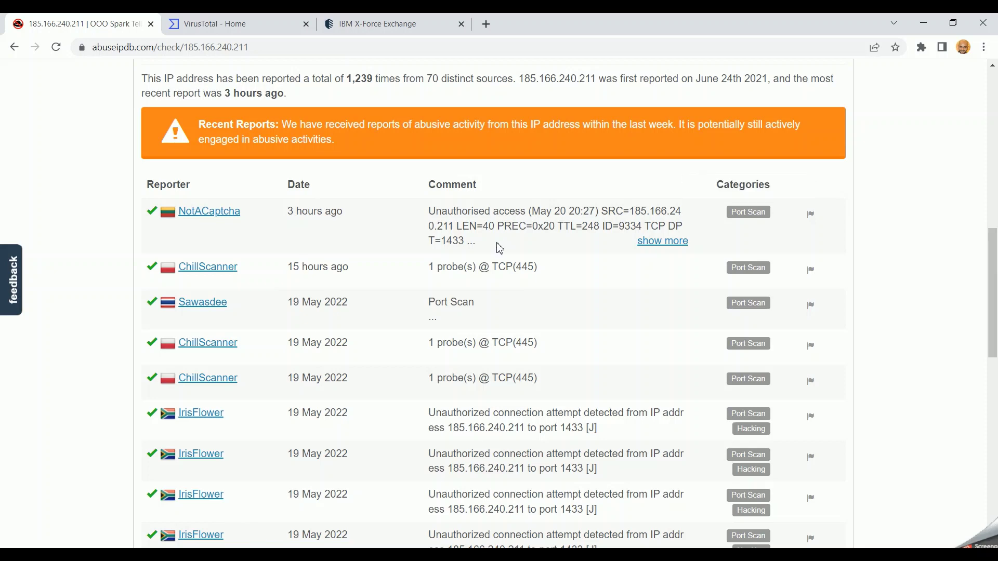
scroll(506, 274, down, 10)
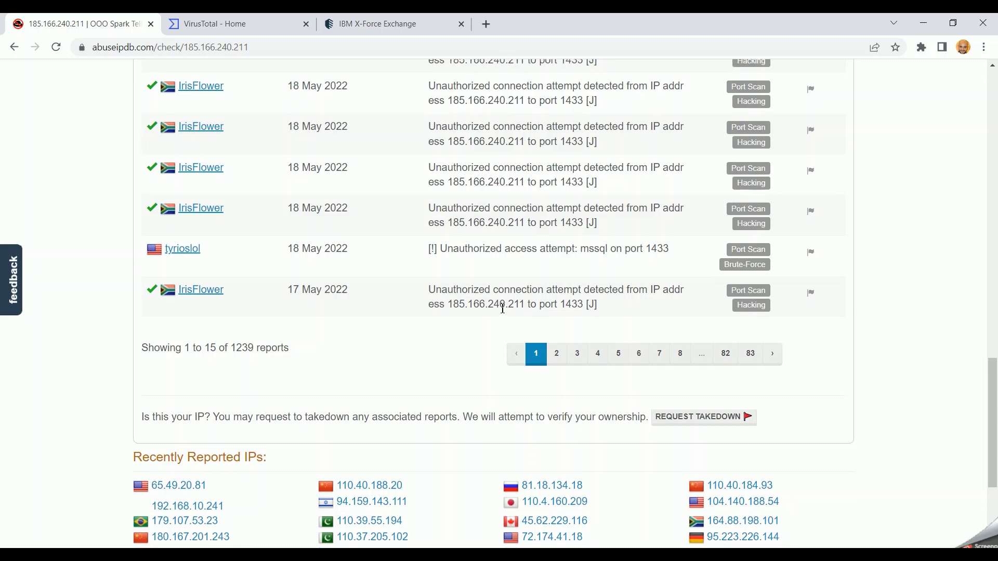
scroll(503, 309, up, 1)
scroll(503, 310, up, 5)
scroll(503, 312, up, 15)
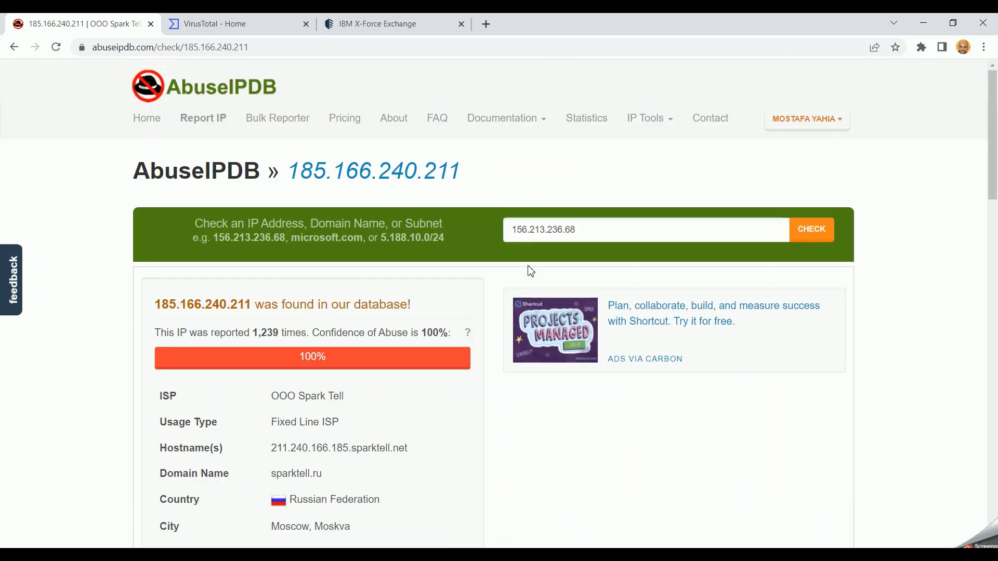
Copy the IP address 185.166.240.211 from the page heading and switch to IBM X-Force Exchange
click(538, 244)
drag(467, 171, 424, 175)
triple_click(424, 175)
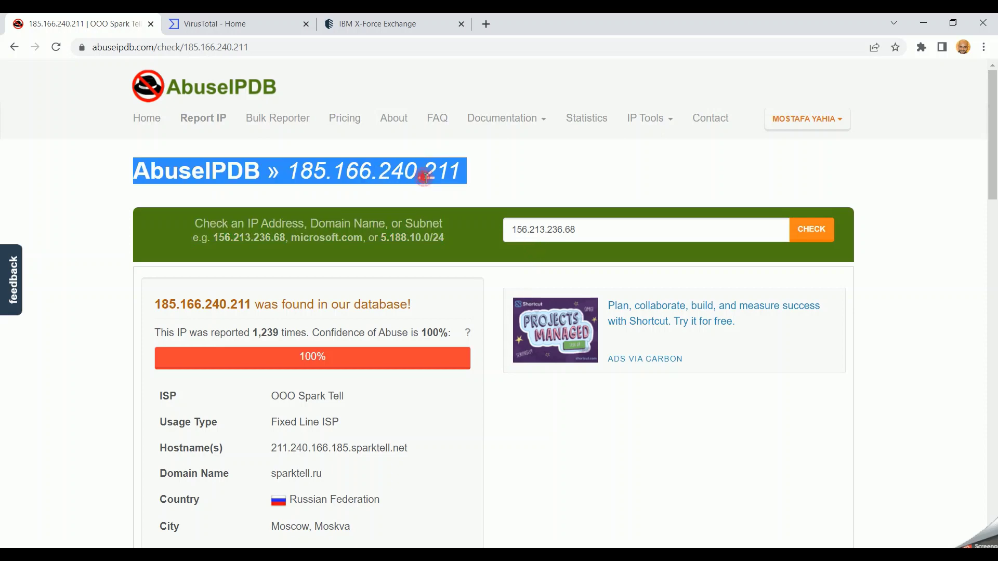
double_click(426, 177)
key(ctrl+c)
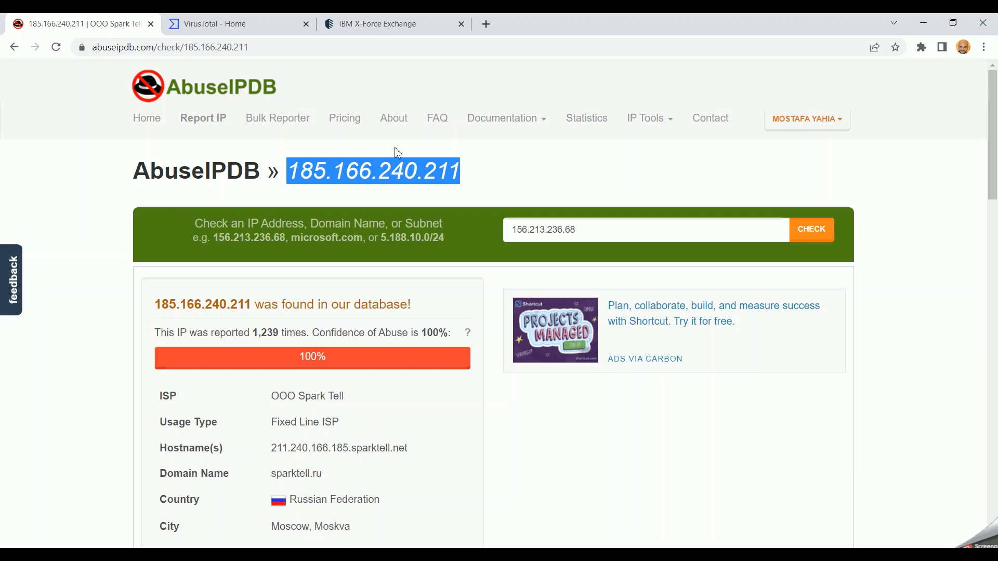
click(385, 27)
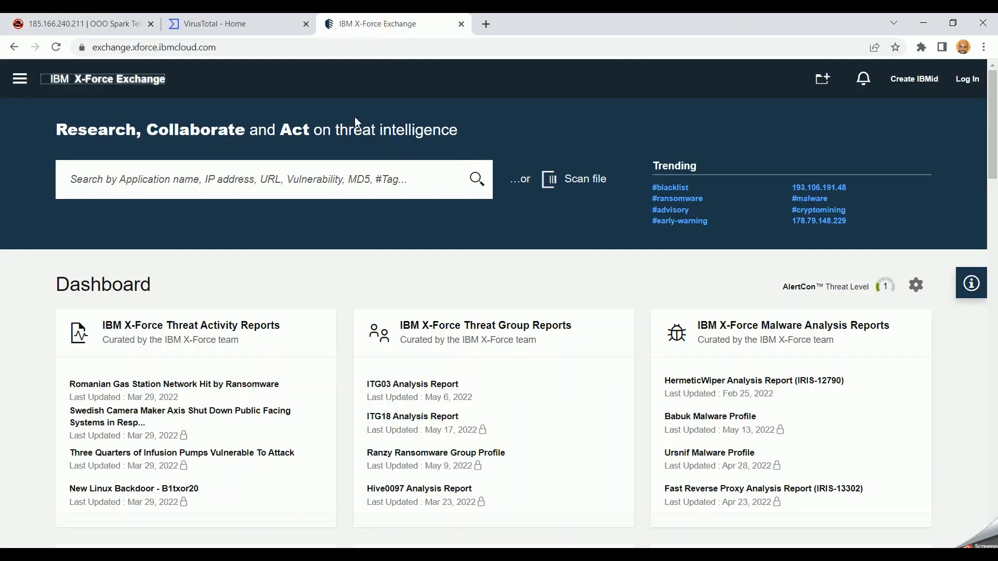
Search IBM X-Force Exchange for the copied IP address 185.166.240.211
click(346, 174)
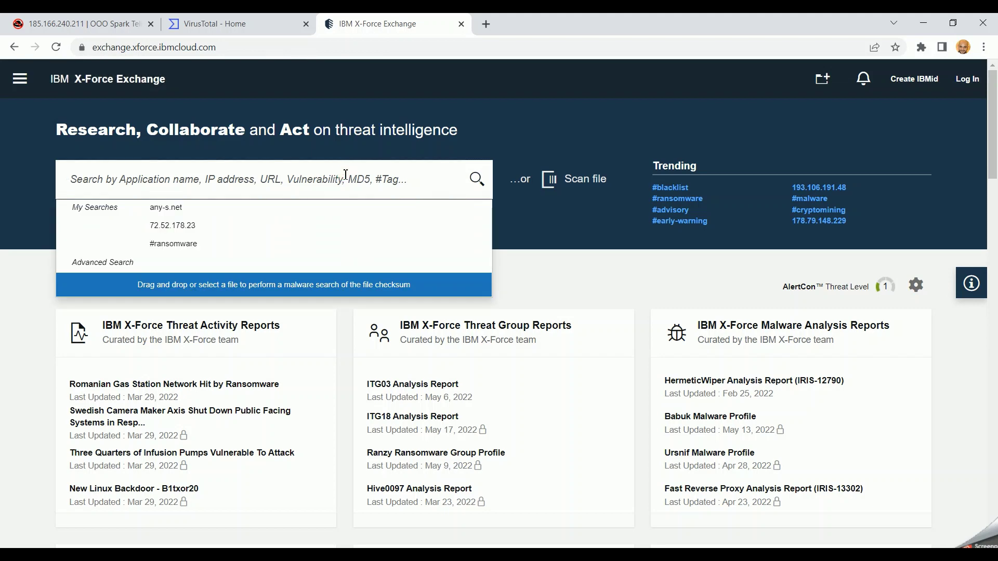
key(ctrl+v)
key(Return)
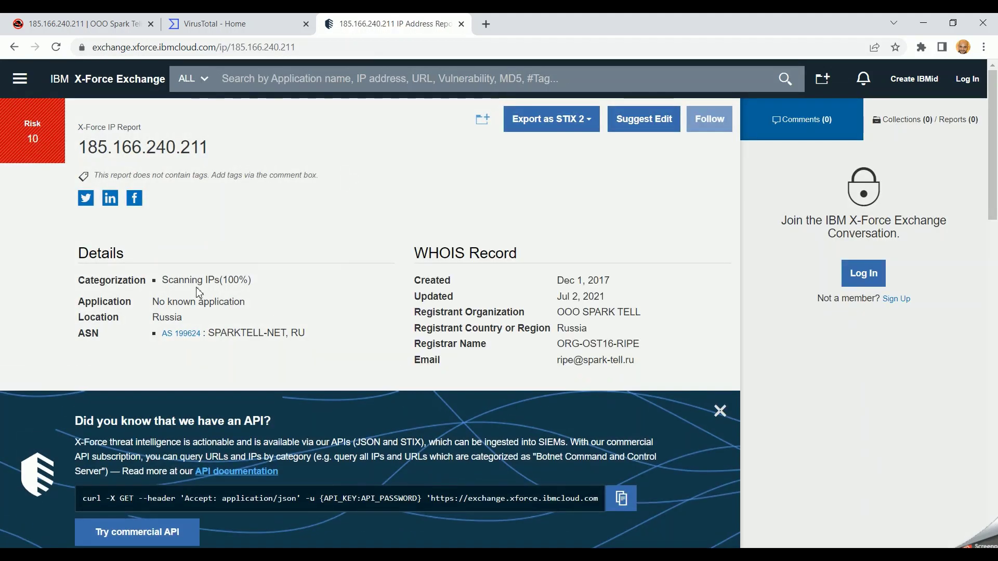
Compare the X-Force categorization, location and WHOIS registrant details of 185.166.240.211 with its AbuseIPDB check results
double_click(186, 280)
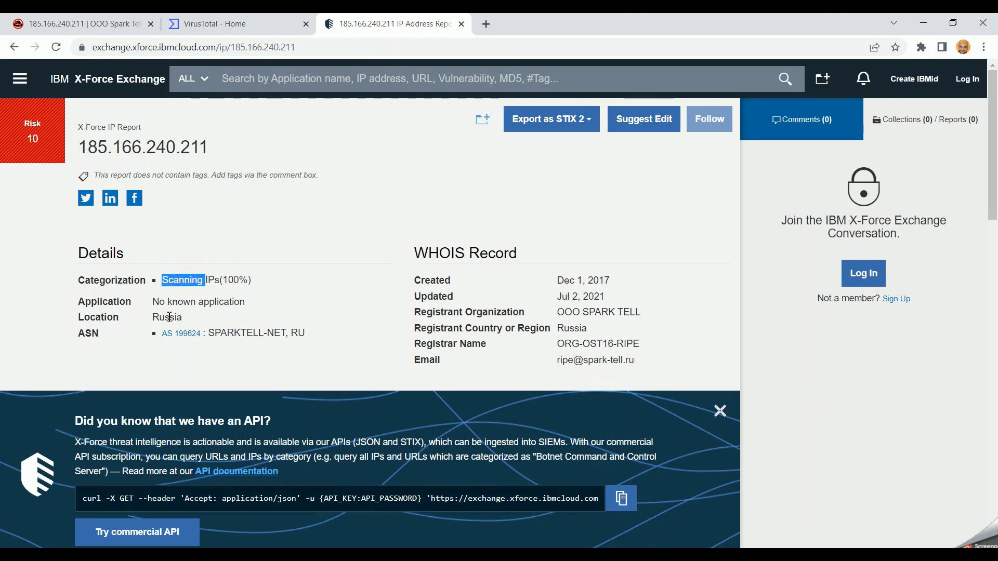
double_click(166, 317)
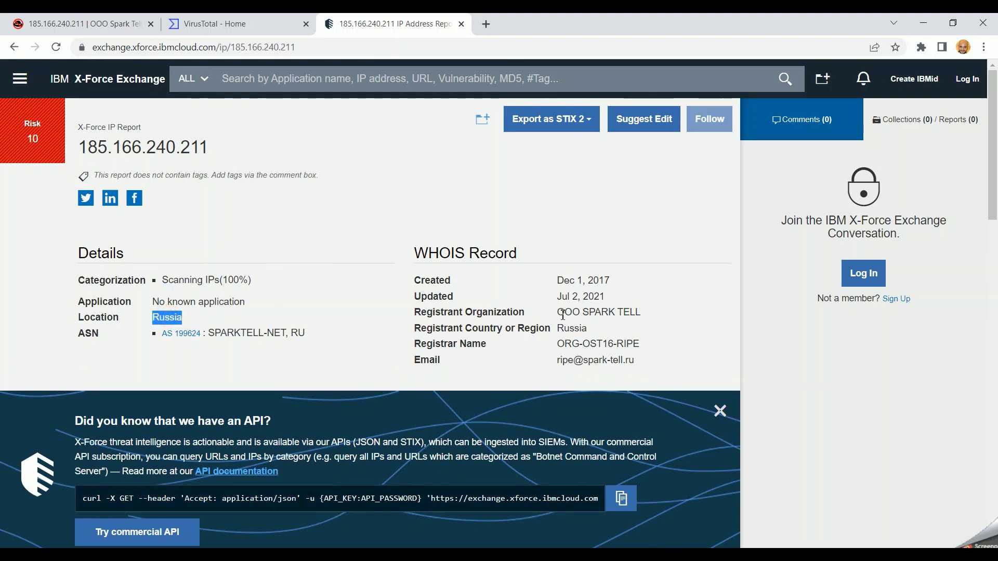
drag(557, 313, 581, 346)
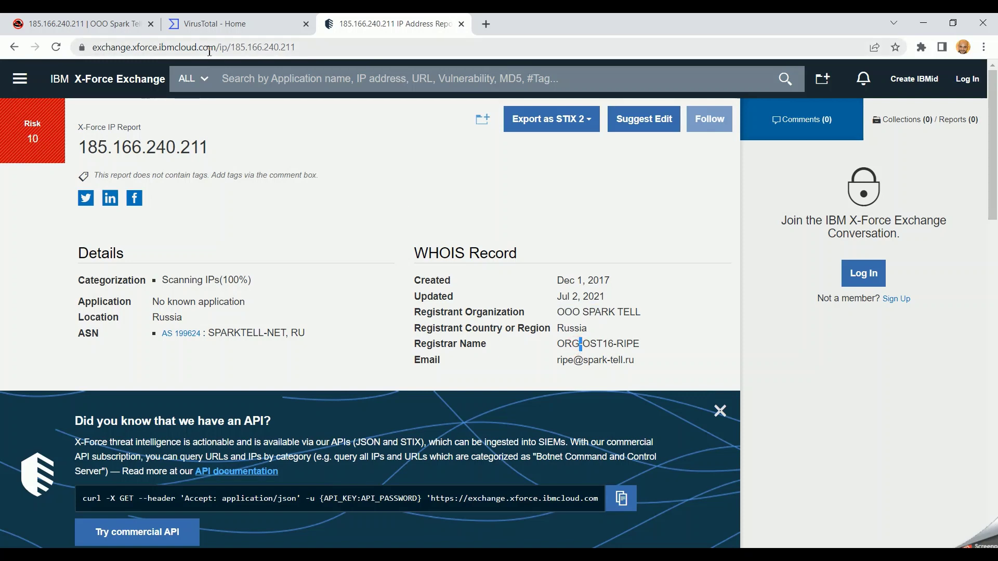
click(123, 18)
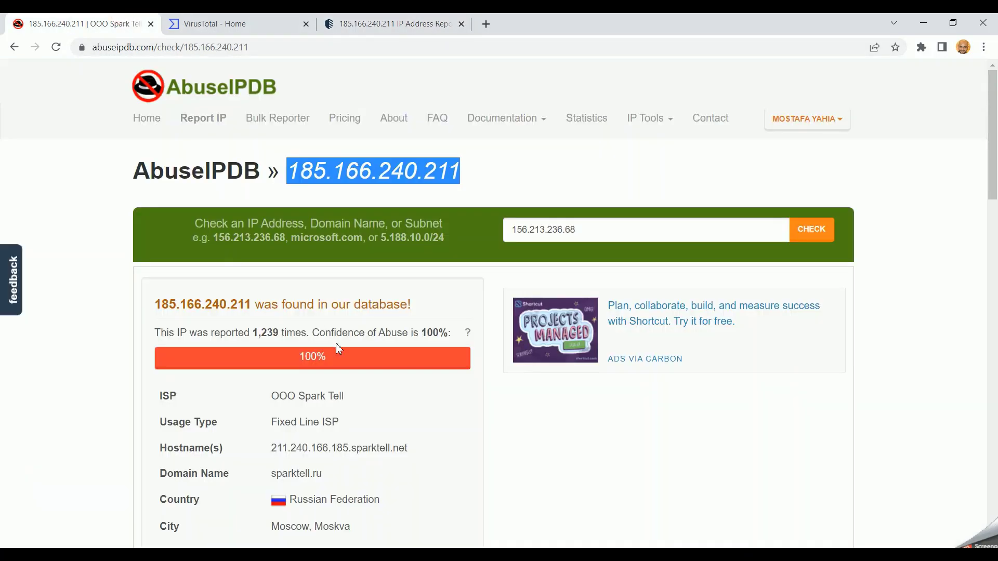
scroll(336, 343, down, 5)
scroll(336, 343, up, 5)
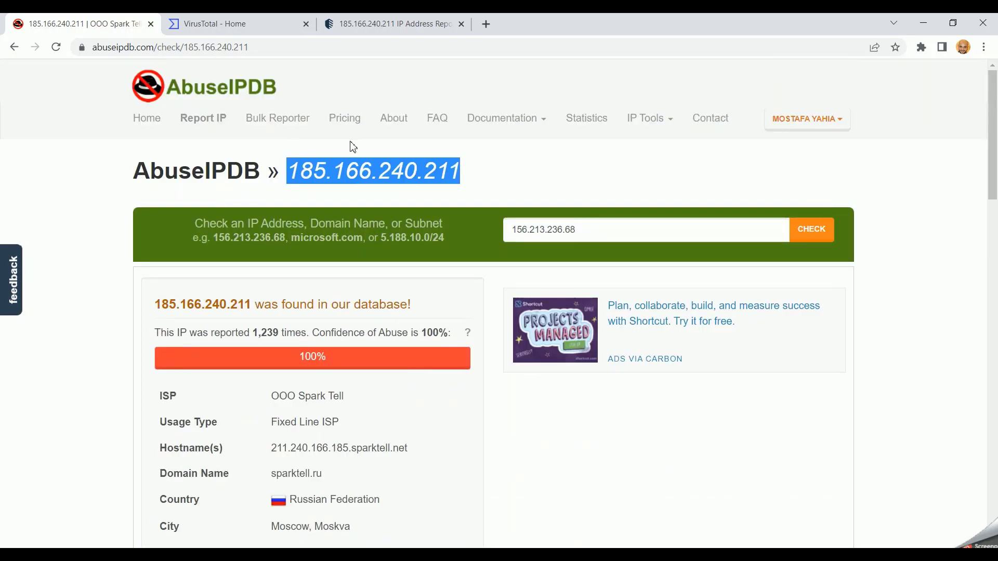
click(372, 19)
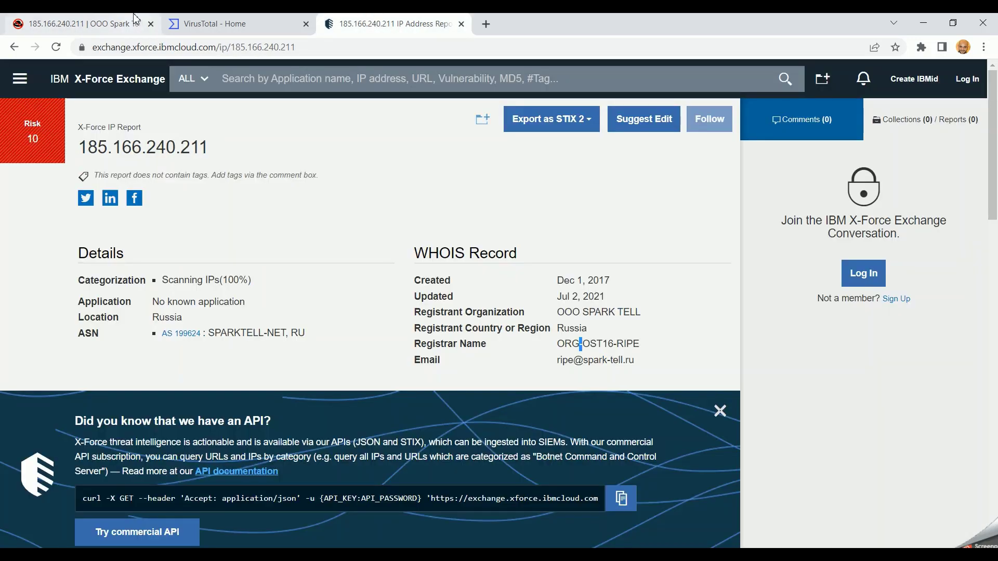
click(111, 18)
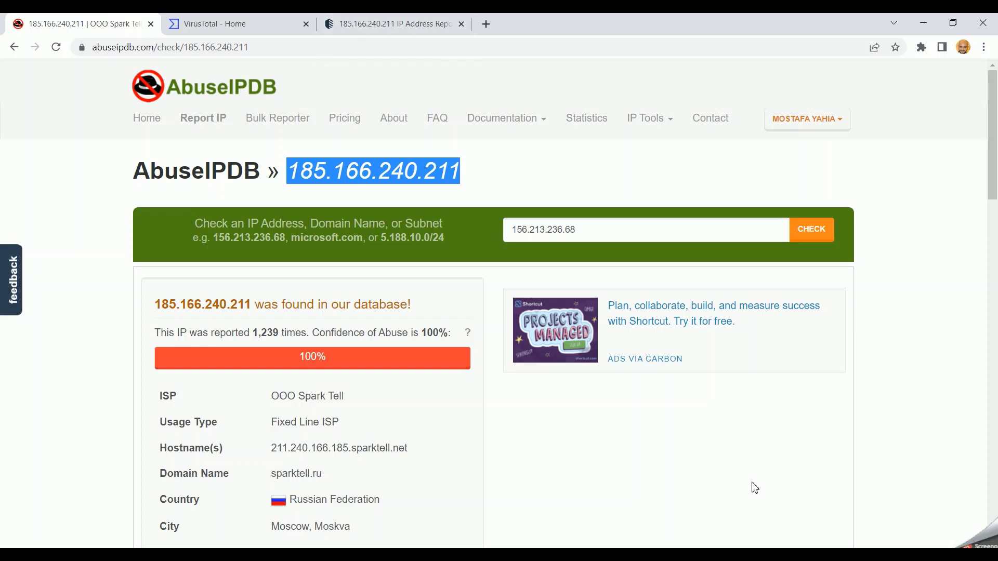
Switch to PowerPoint and copy the scanning IP 202.43.248.162 from the Samples slide
key(alt+Tab)
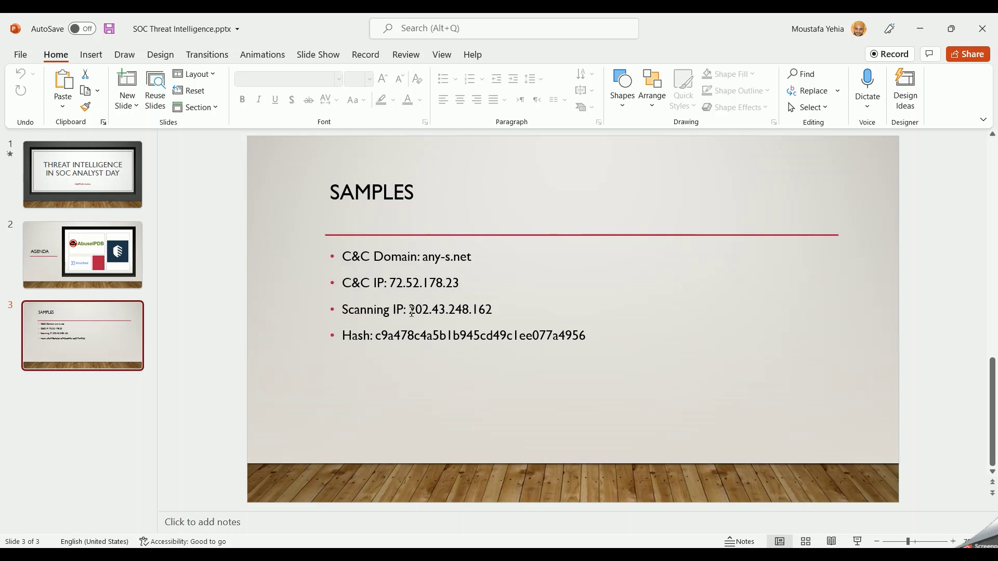
drag(409, 309, 517, 305)
key(ctrl+c)
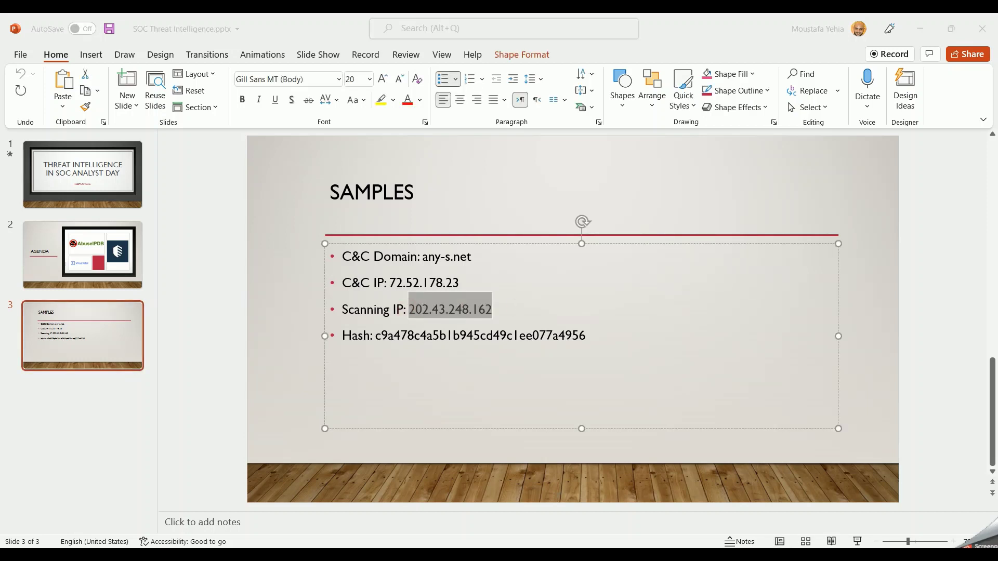
Switch back to AbuseIPDB in the browser and run a check on 202.43.248.162
click(601, 502)
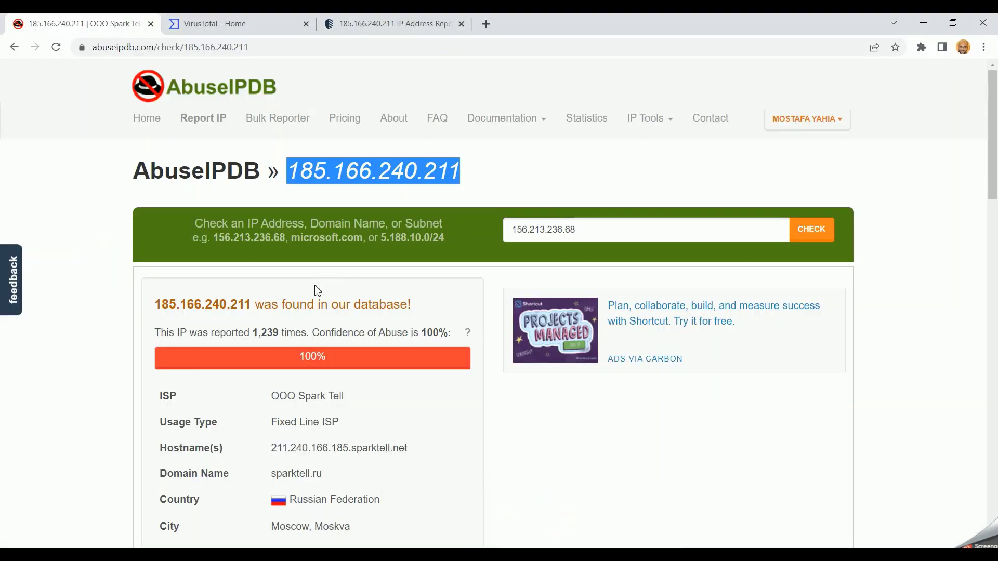
click(564, 222)
key(ctrl+v)
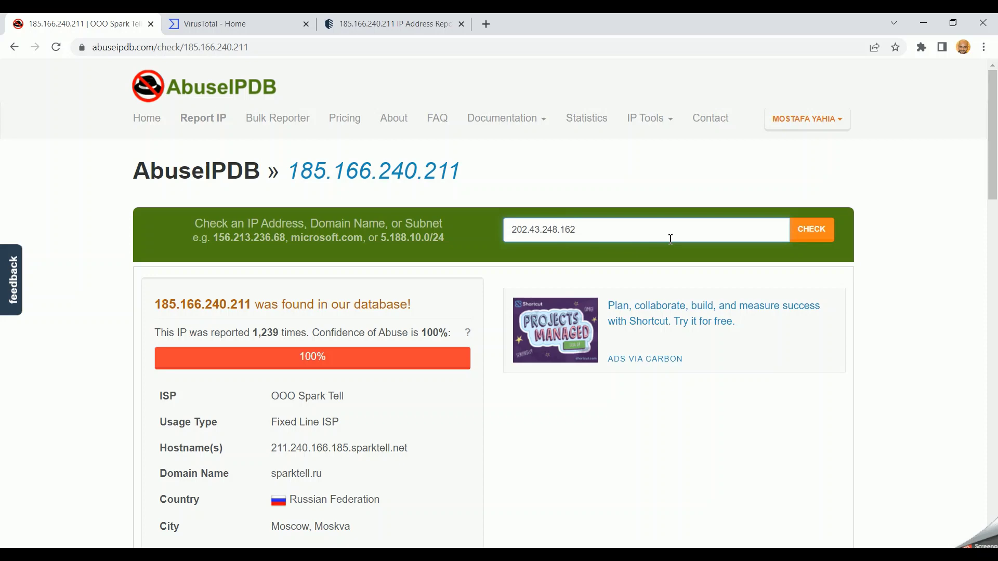
click(810, 230)
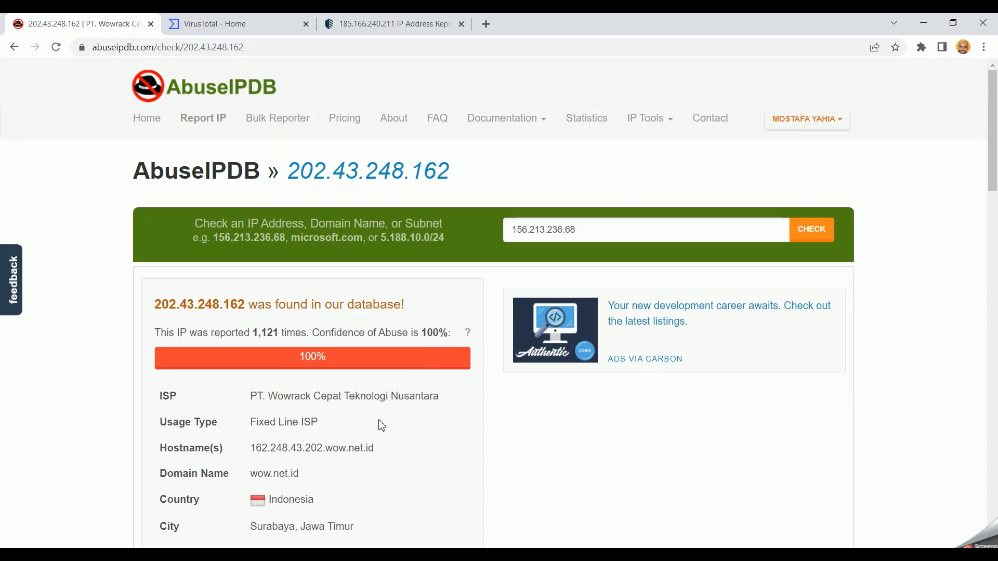
Examine the AbuseIPDB result for 202.43.248.162, including abuse confidence, ISP, country, and the reports' dates, comments and categories
scroll(311, 420, down, 1)
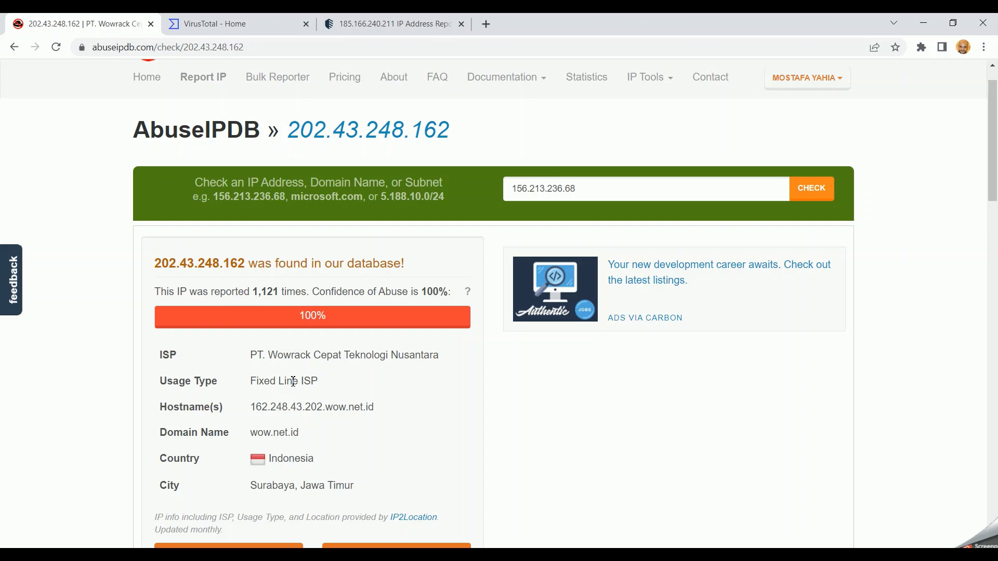
scroll(293, 381, down, 5)
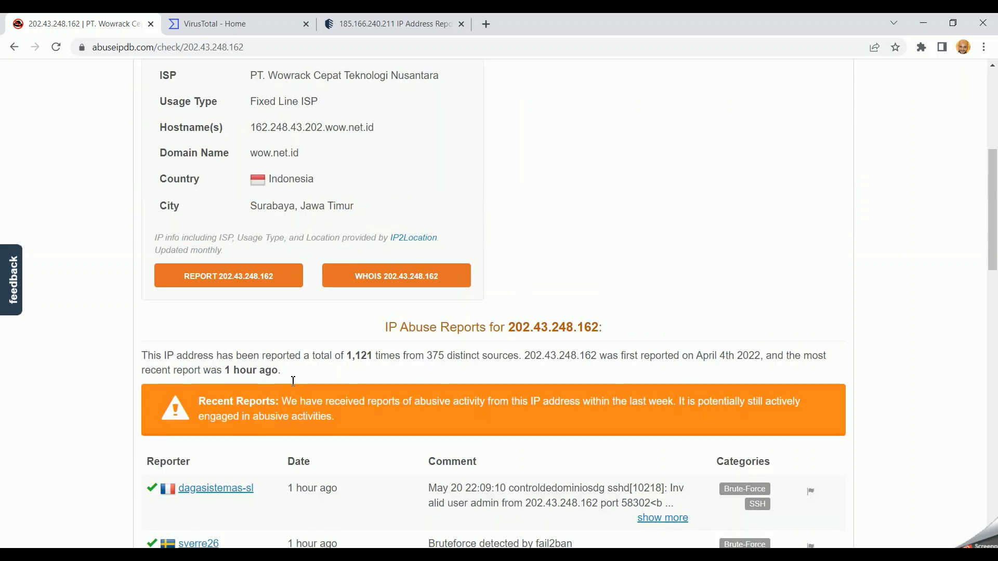
scroll(293, 386, down, 2)
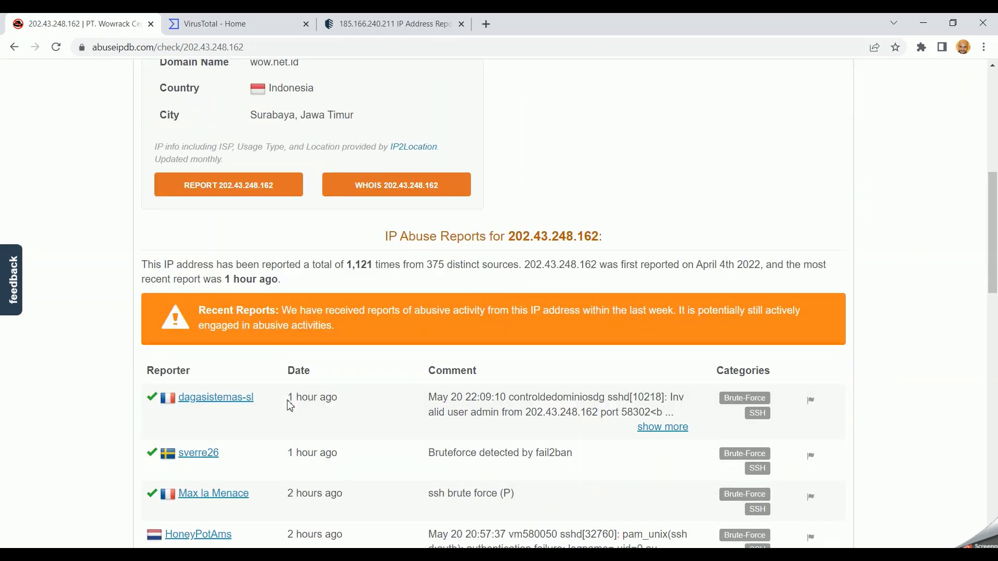
scroll(290, 407, up, 7)
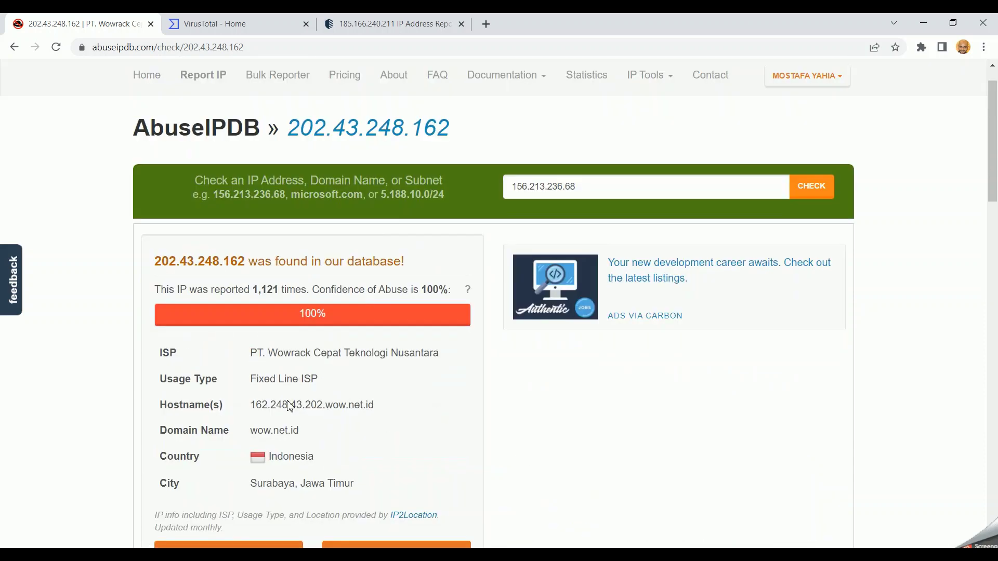
scroll(290, 406, down, 11)
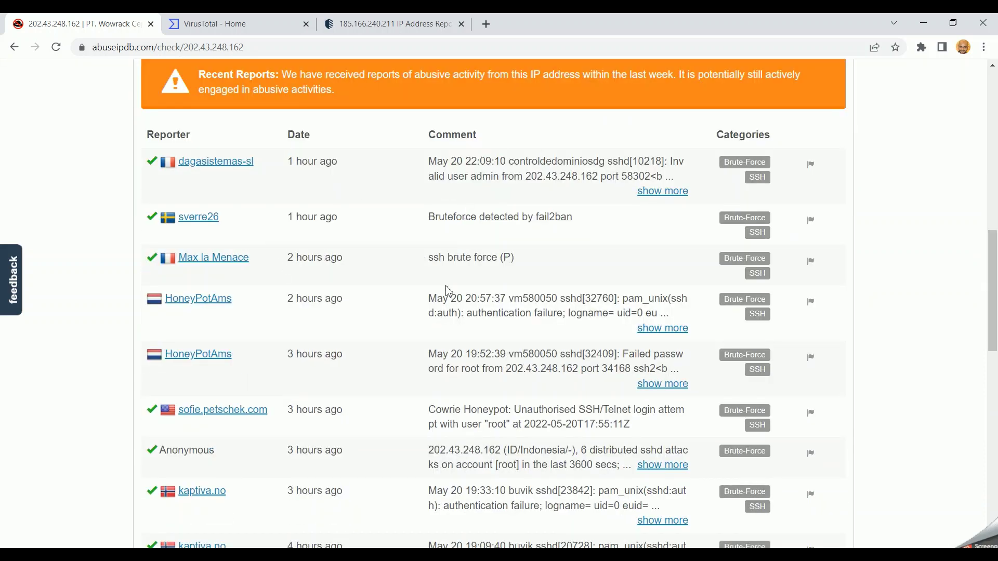
scroll(452, 333, down, 5)
scroll(452, 353, down, 4)
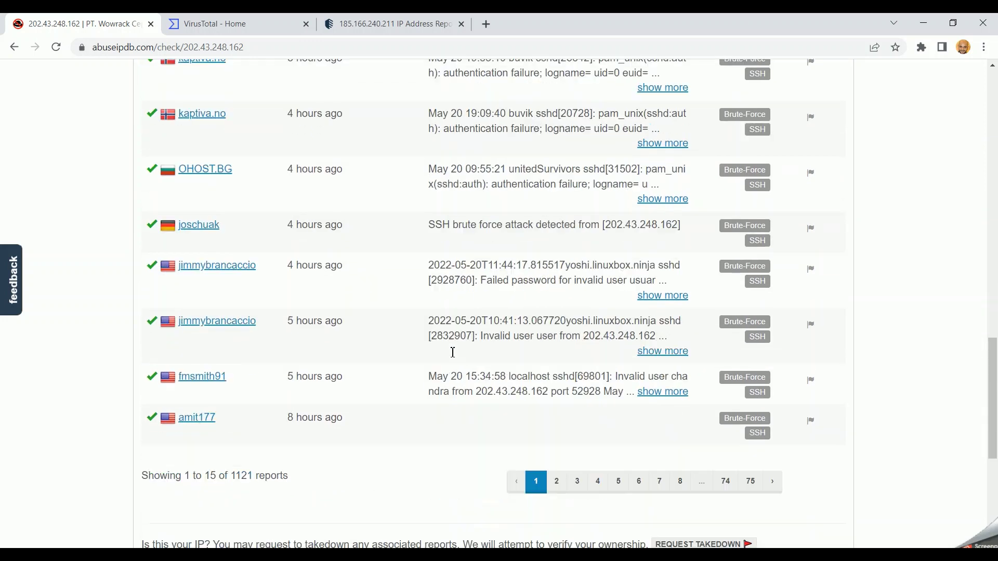
scroll(453, 356, up, 3)
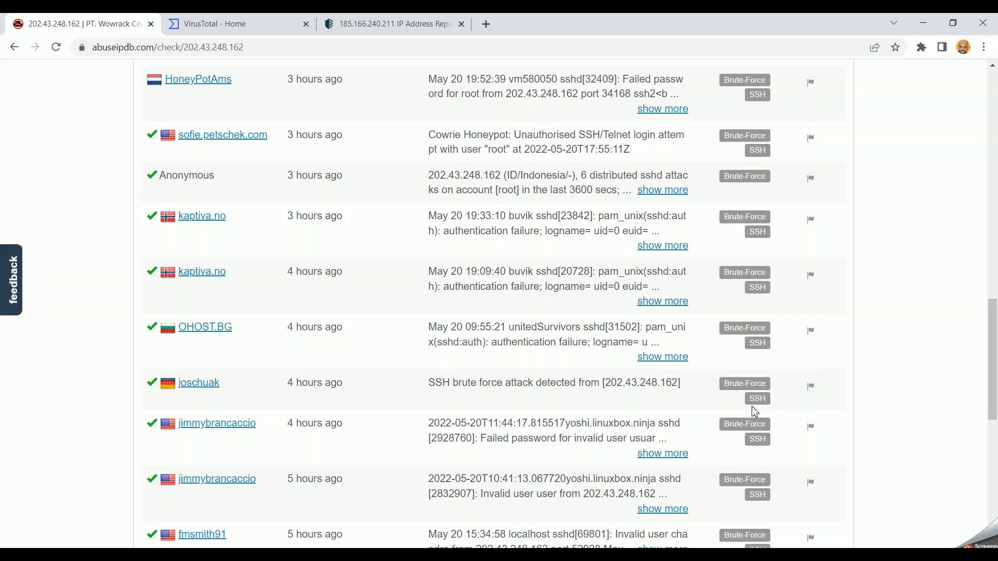
scroll(617, 298, up, 3)
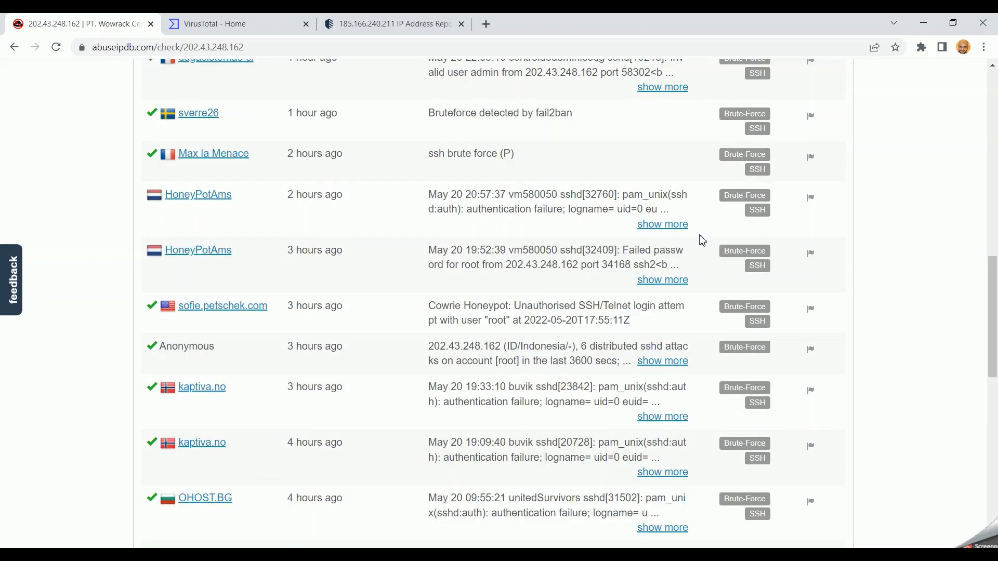
scroll(749, 283, up, 4)
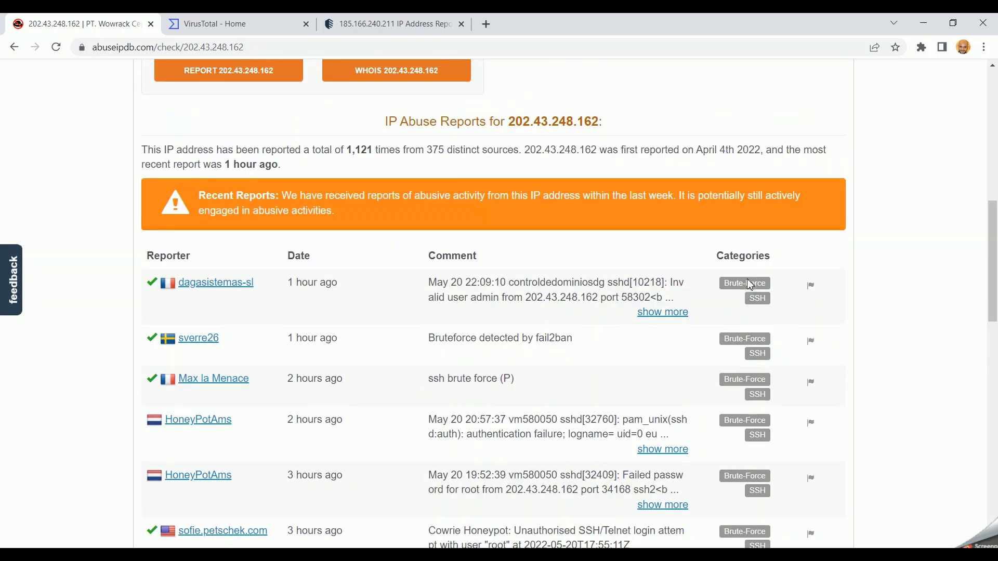
scroll(576, 185, up, 9)
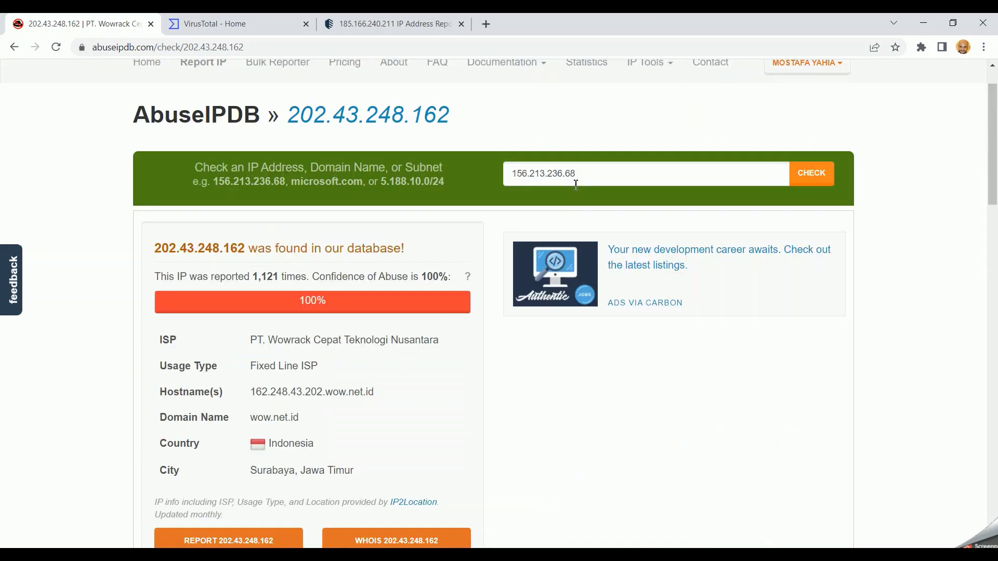
Copy 202.43.248.162 from the AbuseIPDB page heading and search for it in IBM X-Force Exchange
click(574, 182)
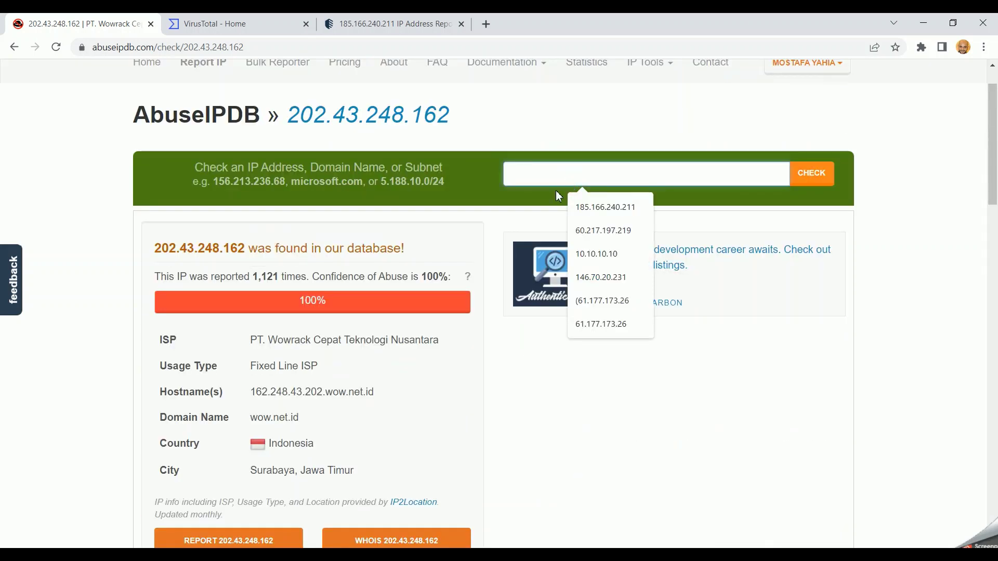
text(156.213.236.68)
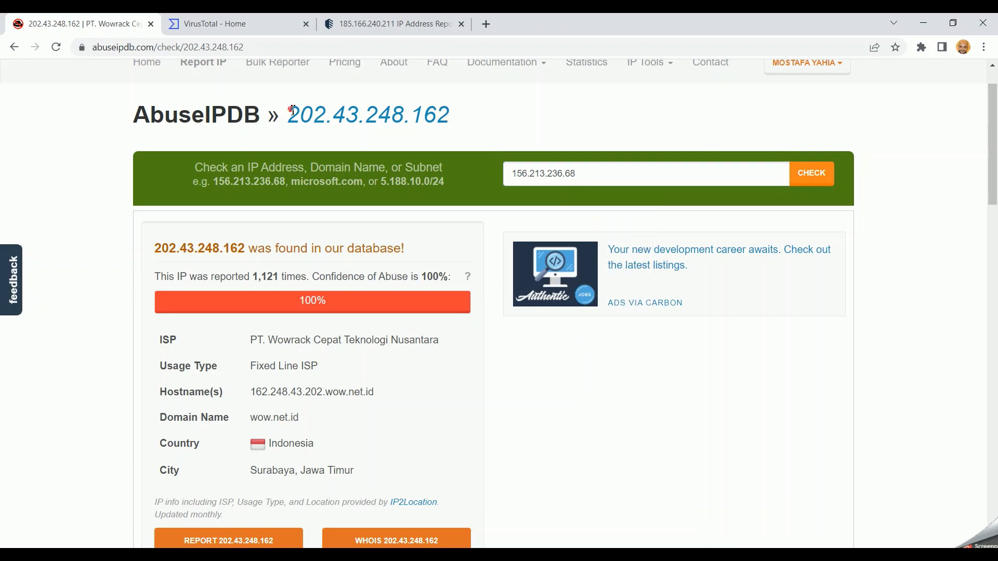
drag(292, 110, 450, 121)
key(ctrl+c)
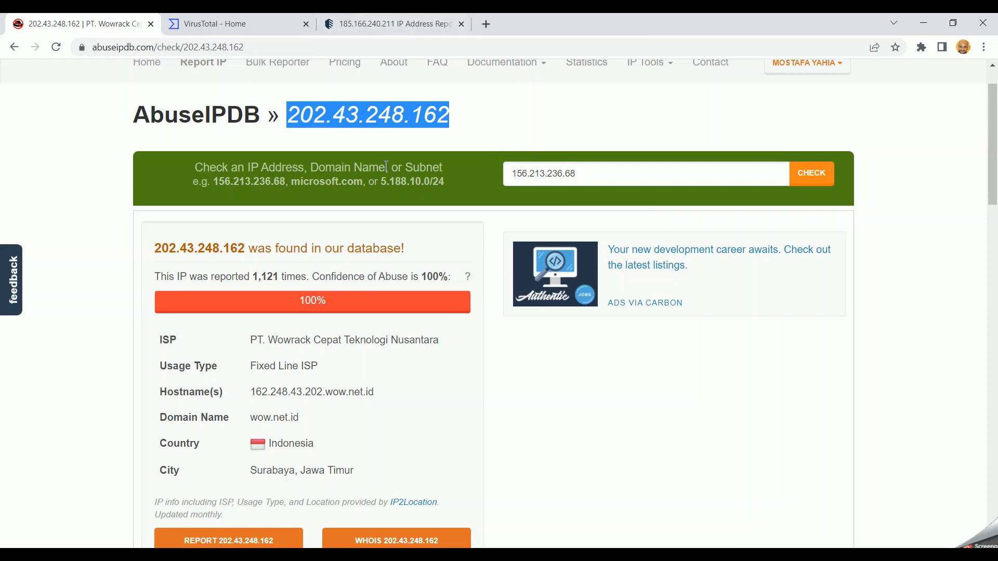
click(382, 18)
click(362, 75)
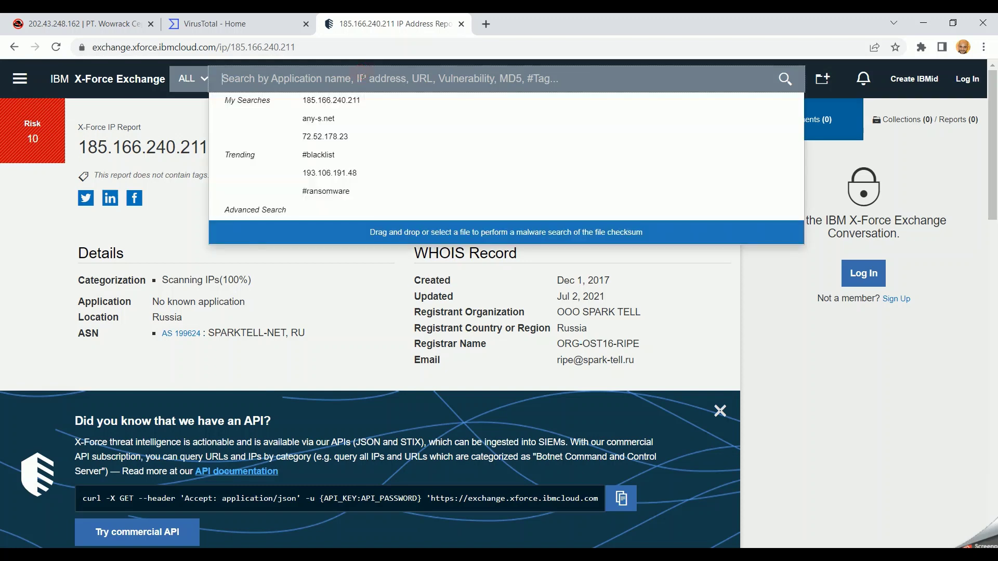
key(ctrl+v)
key(Return)
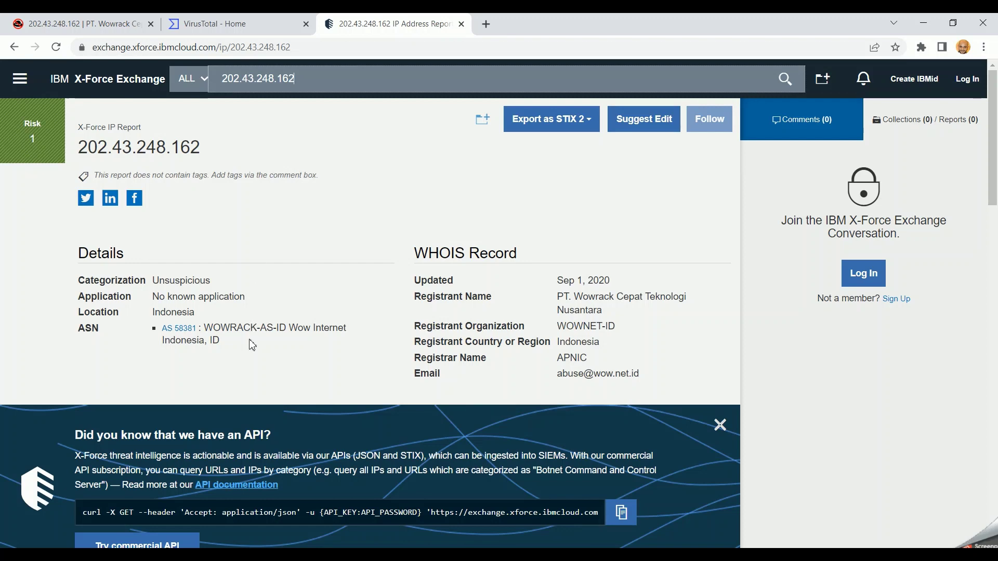
Compare the X-Force risk score, categorization and WHOIS record of 202.43.248.162 with its abuse reports on AbuseIPDB
scroll(253, 345, down, 3)
scroll(252, 346, up, 1)
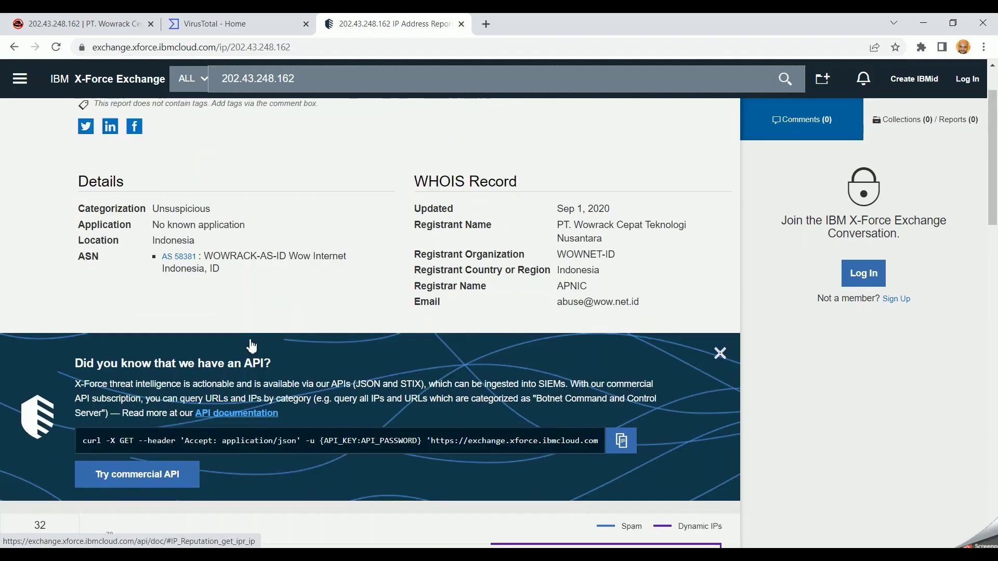
scroll(252, 346, up, 1)
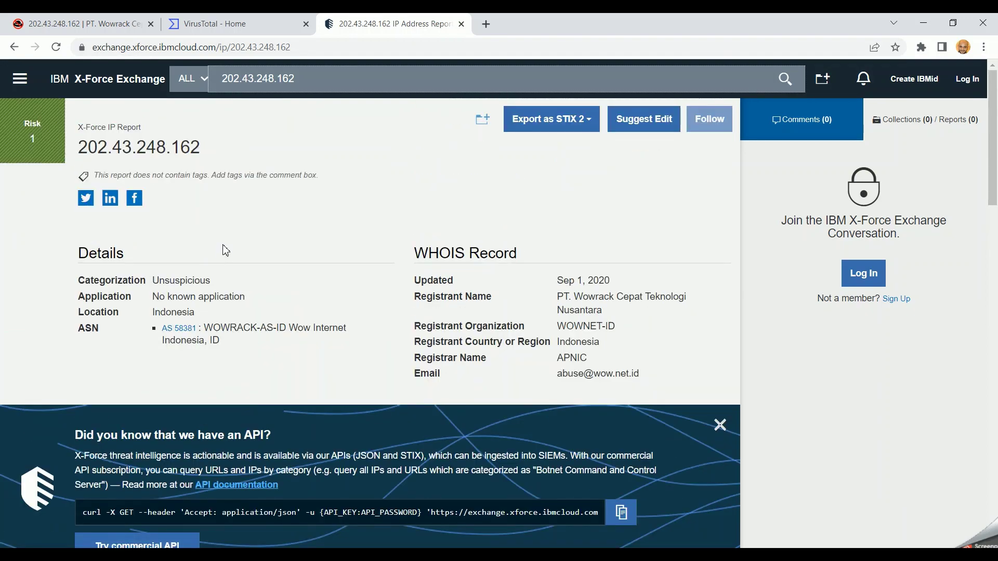
scroll(225, 250, down, 5)
scroll(225, 251, up, 5)
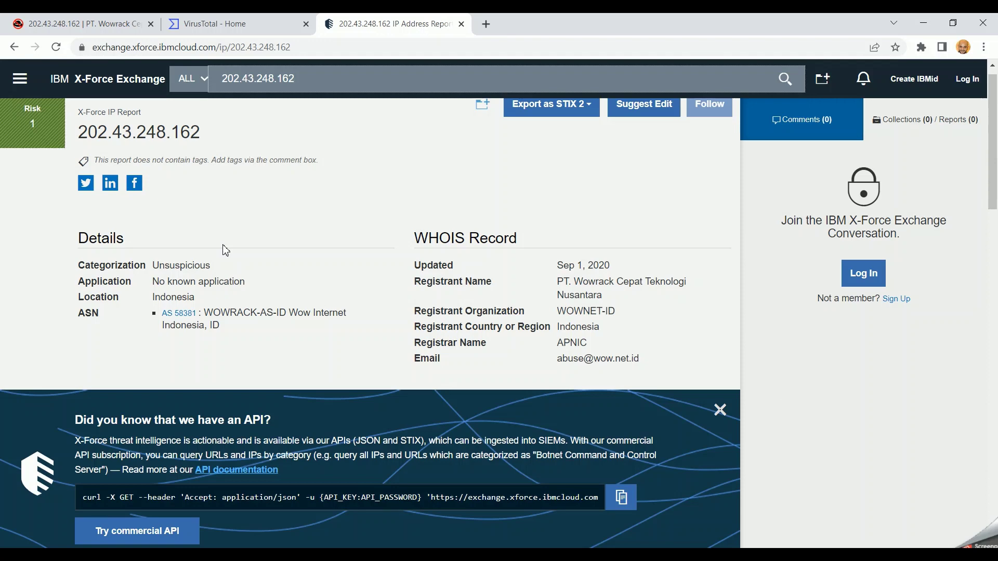
click(125, 18)
scroll(346, 452, down, 10)
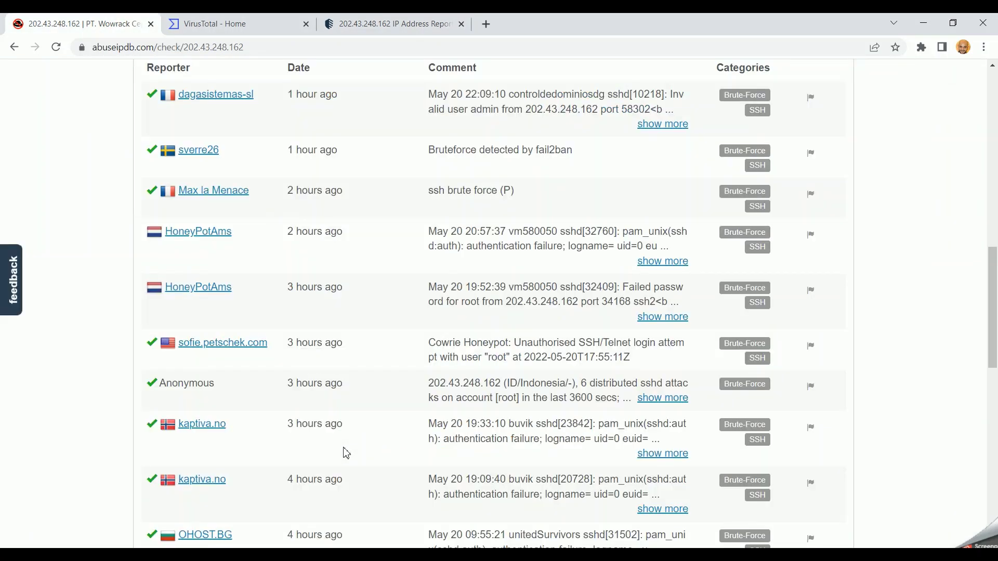
scroll(346, 452, down, 9)
scroll(346, 453, up, 12)
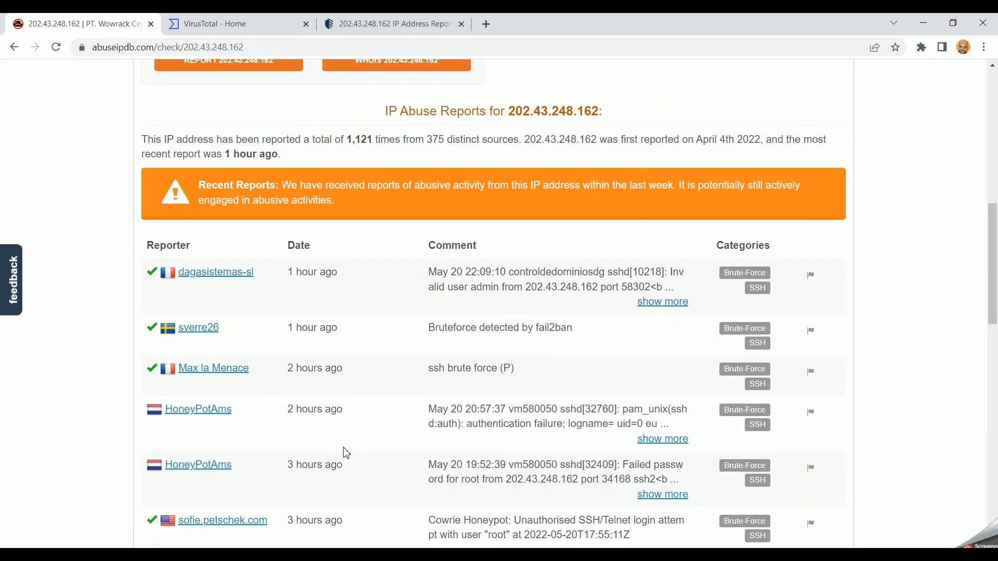
scroll(287, 302, up, 4)
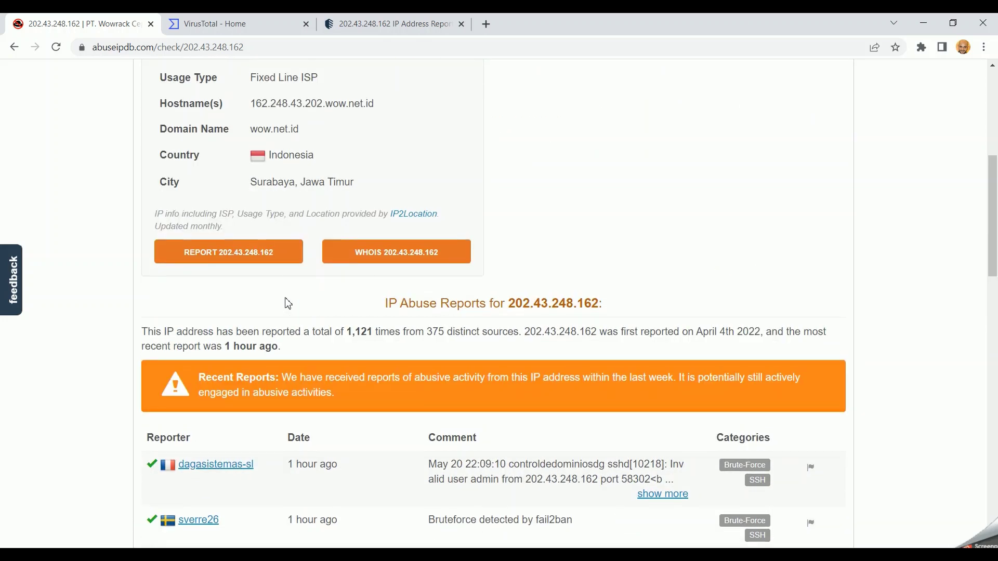
Review the AbuseIPDB result for 202.43.248.162 again, from the abuse confidence and ISP details to the abuse reports
scroll(288, 303, up, 4)
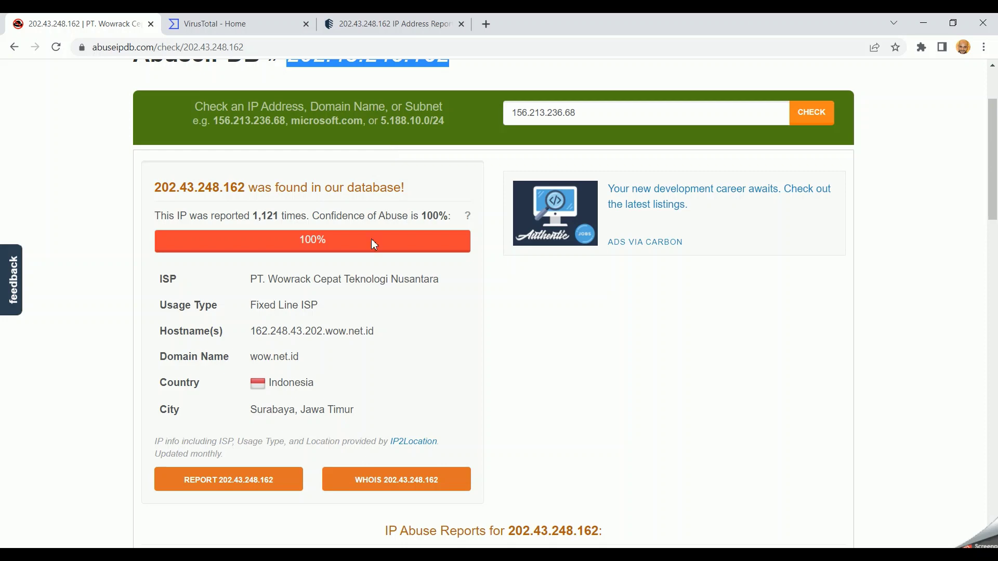
scroll(373, 240, up, 2)
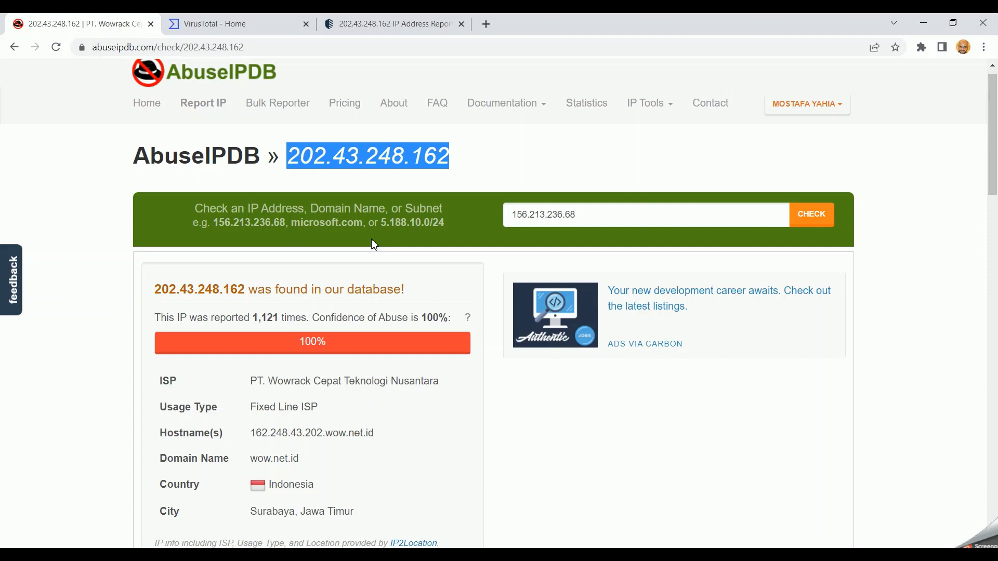
scroll(311, 425, down, 3)
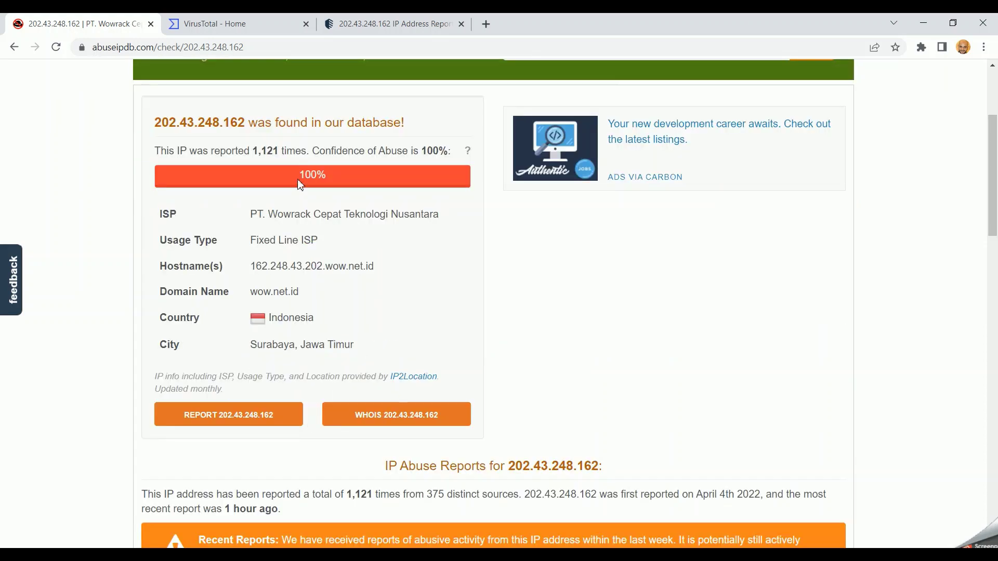
scroll(358, 347, down, 7)
scroll(362, 350, up, 2)
scroll(361, 350, up, 8)
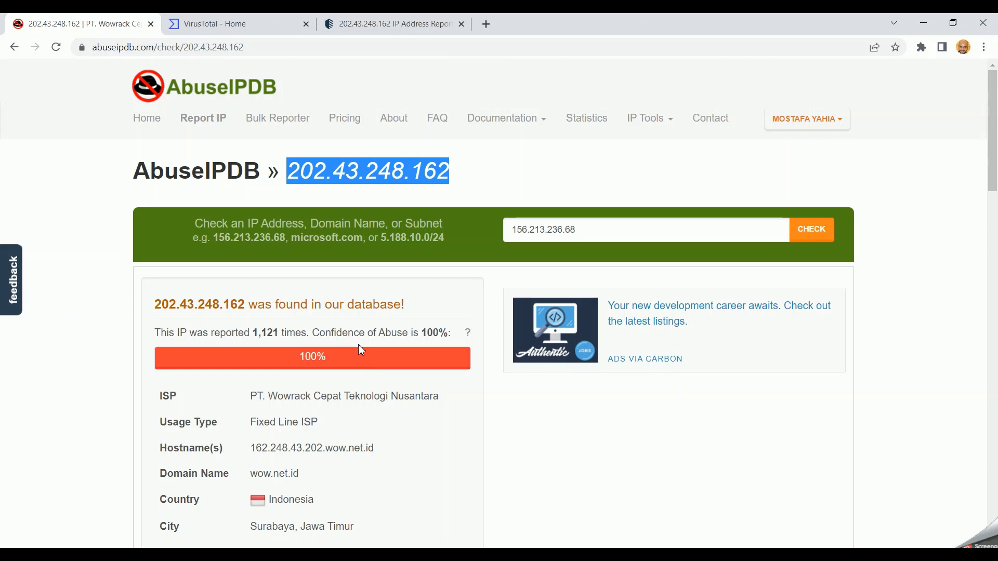
Switch to VirusTotal, select the C&C domain any-s.net on the Samples slide in PowerPoint, and return to VirusTotal in the browser
click(267, 19)
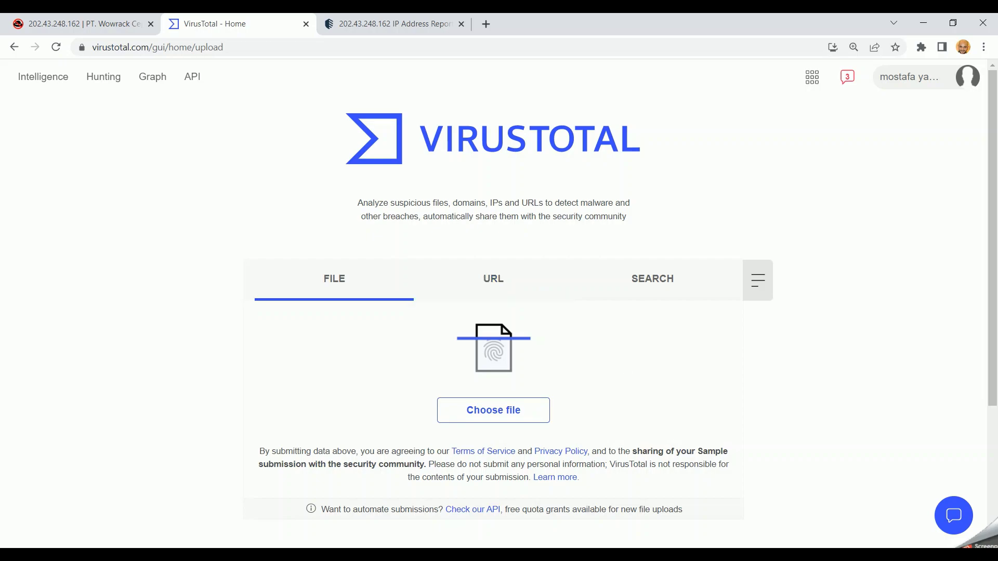
key(alt+Tab)
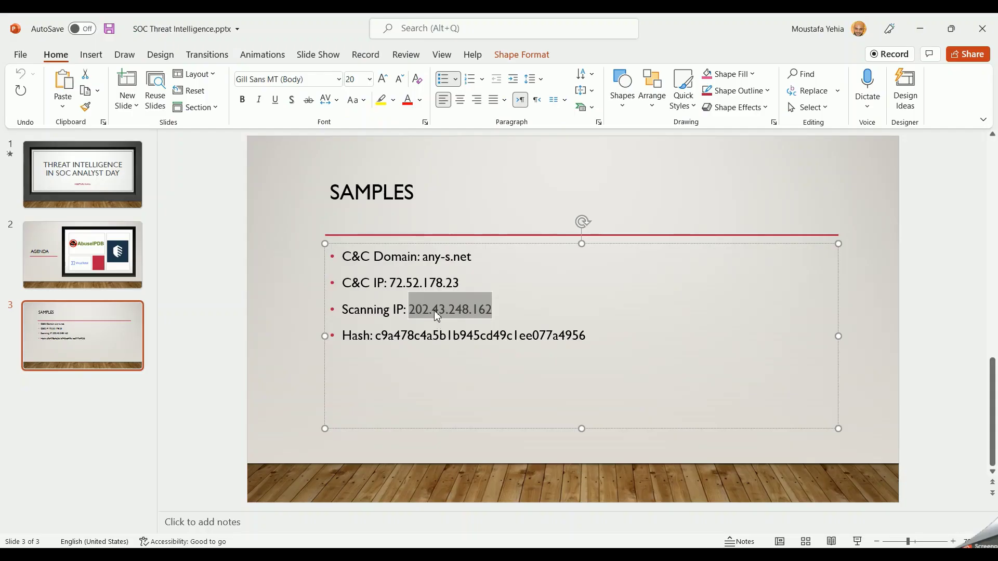
double_click(430, 284)
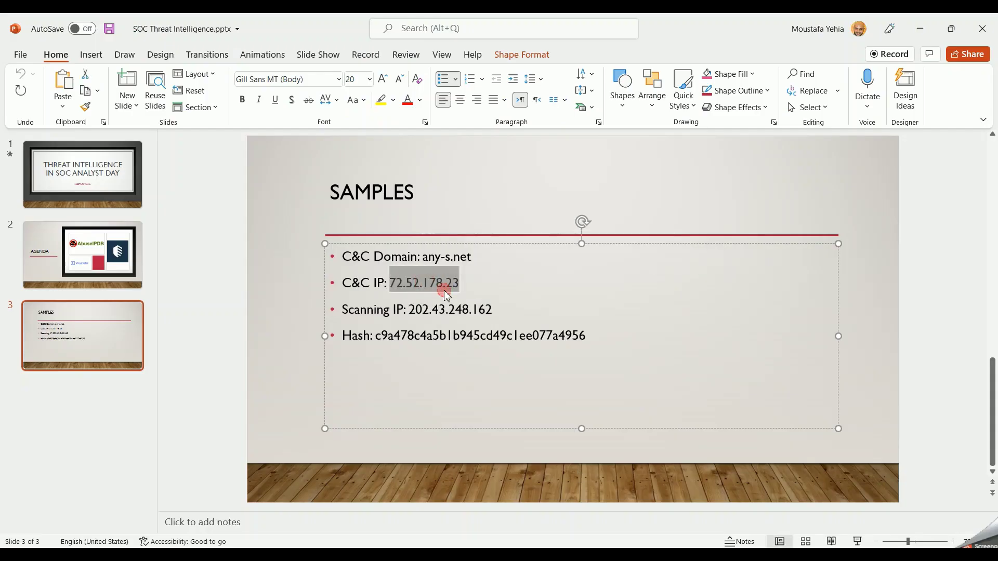
click(443, 283)
drag(474, 257, 430, 260)
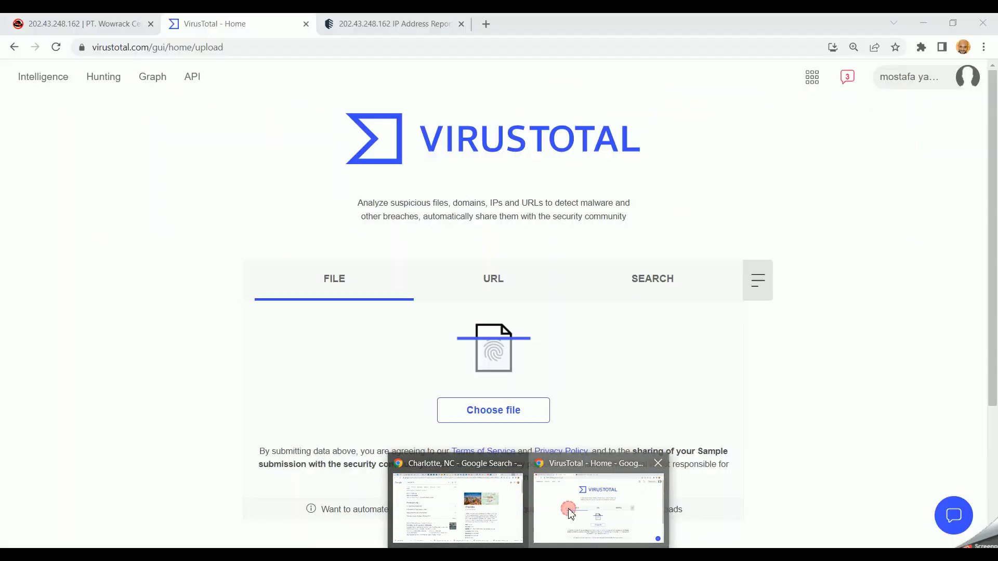
click(550, 536)
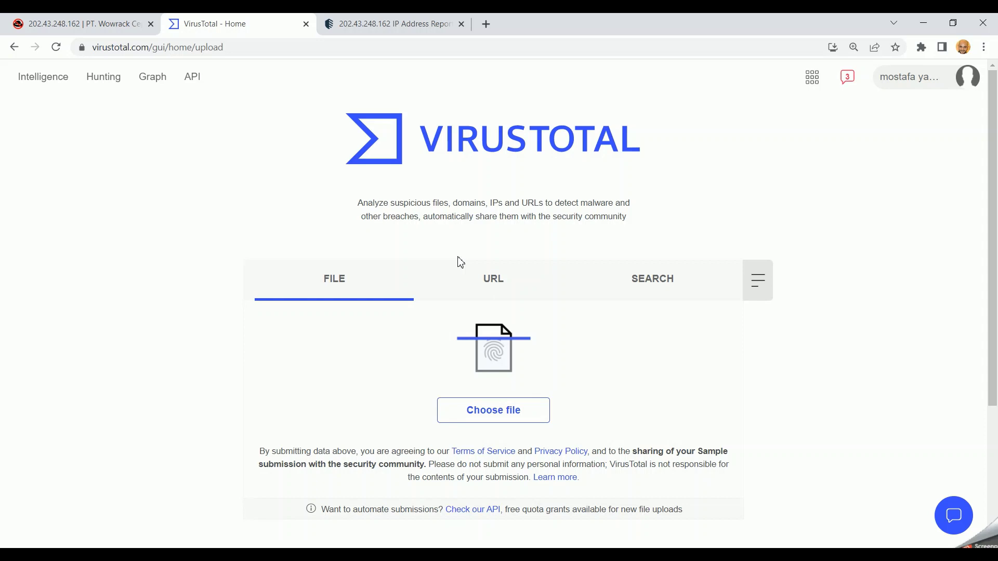
Return IBM X-Force Exchange to its home page and compare its search and file scan options with those of VirusTotal
click(493, 279)
click(575, 285)
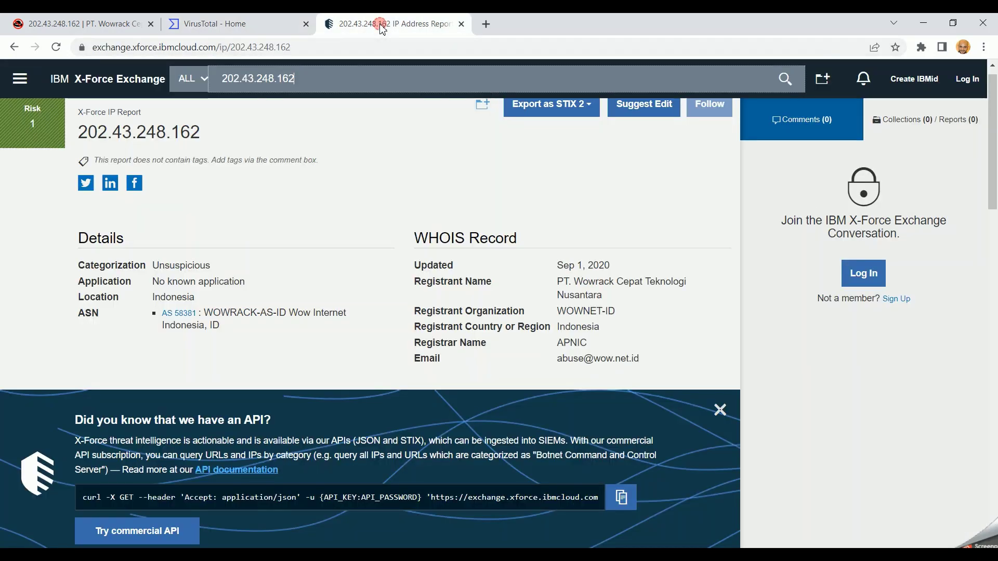
click(384, 24)
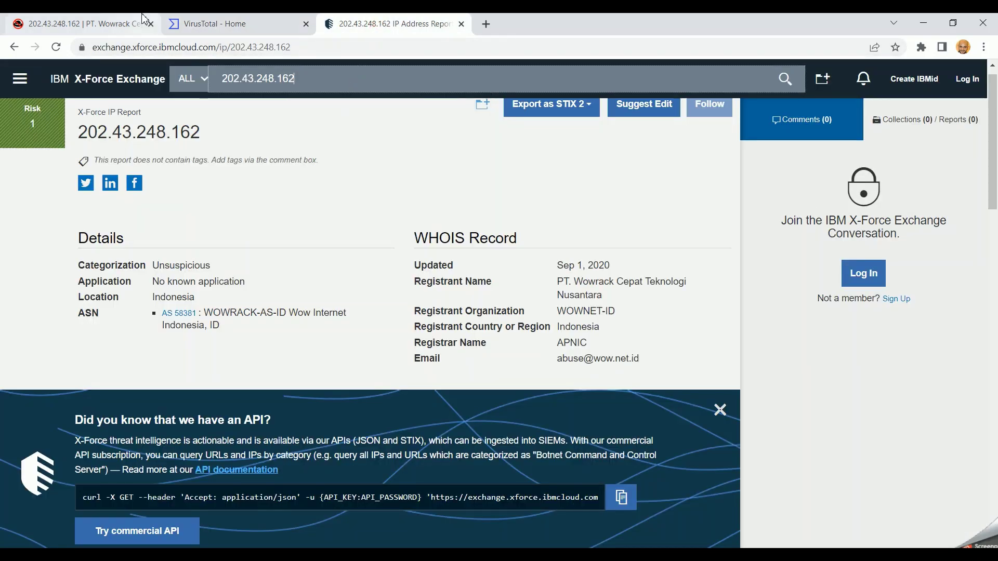
click(216, 23)
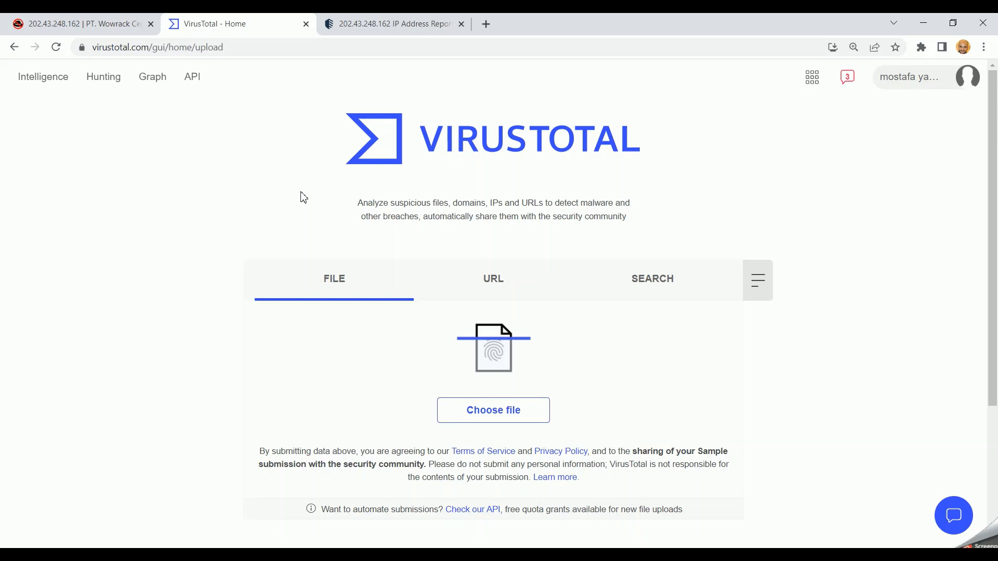
click(384, 18)
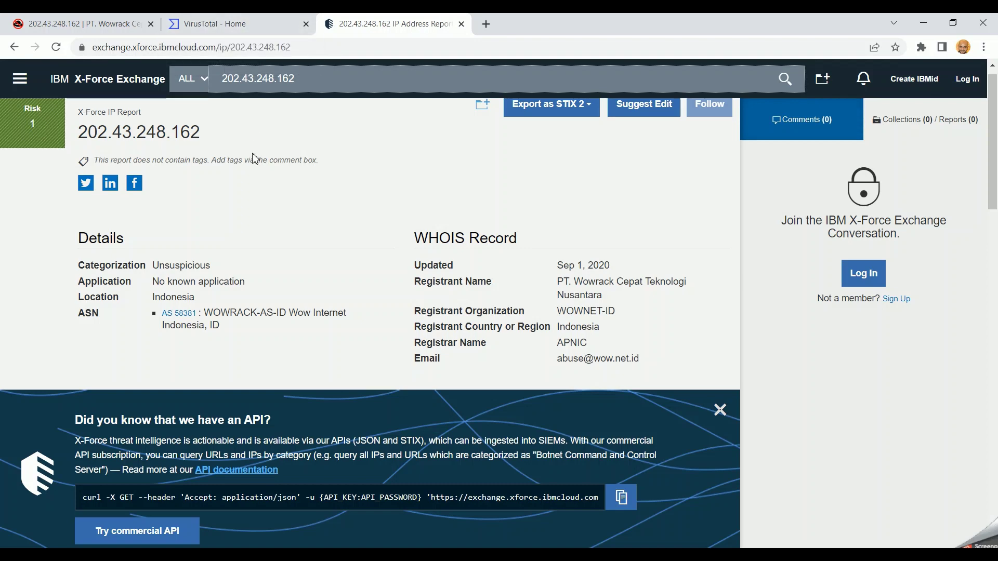
click(138, 82)
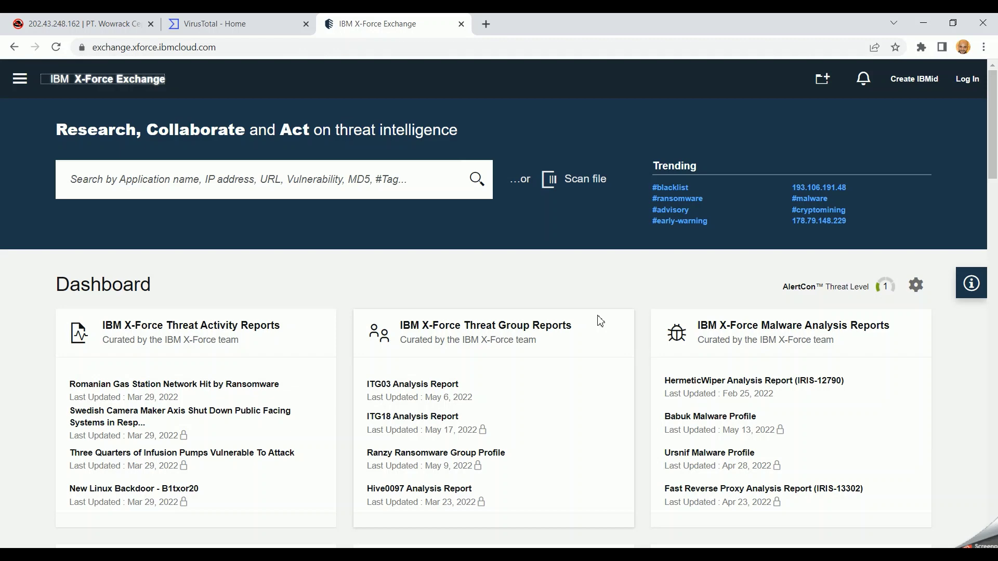
click(876, 349)
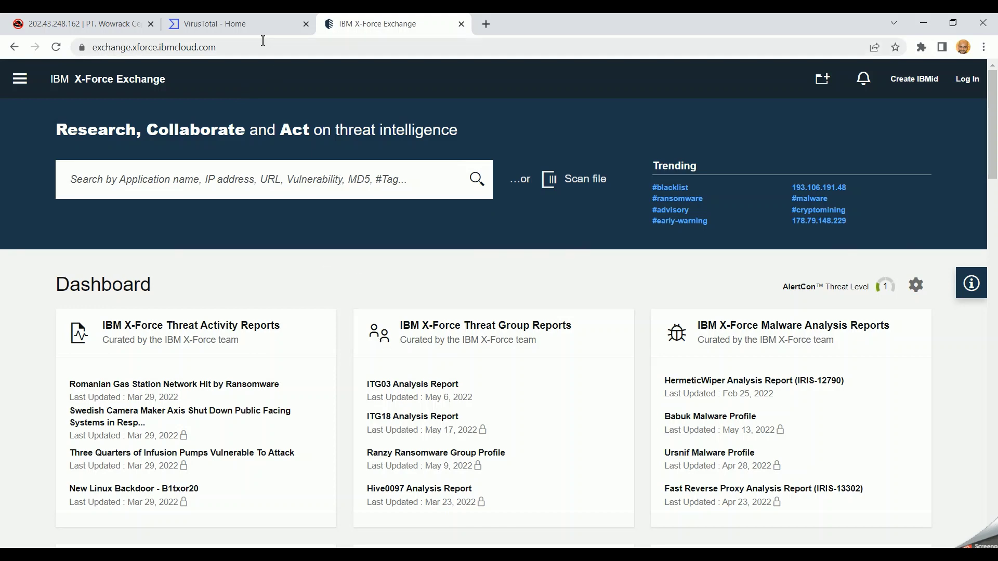
click(251, 19)
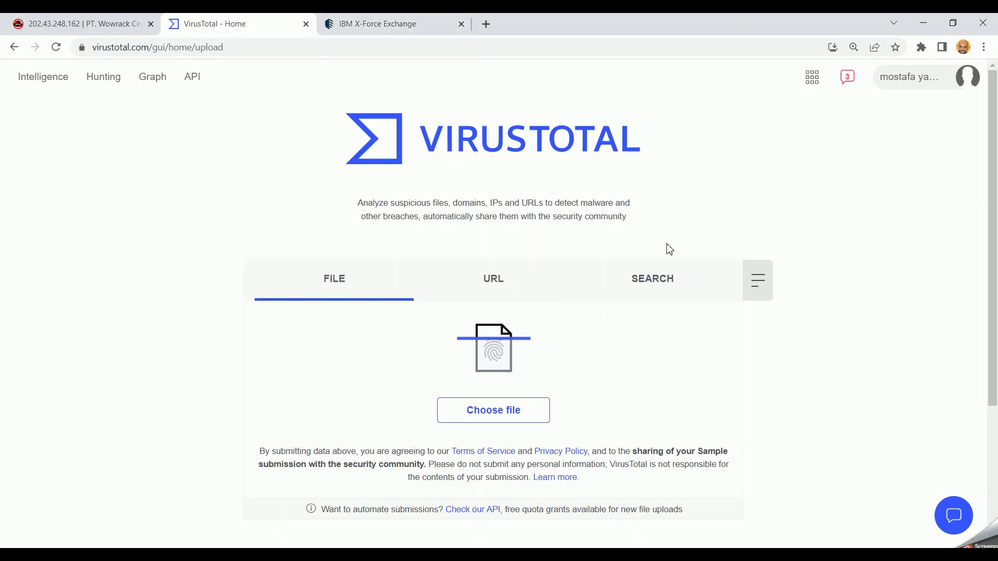
Copy the C&C domain any-s.net from the Samples slide in PowerPoint and switch back to VirusTotal in the browser
key(alt+Tab)
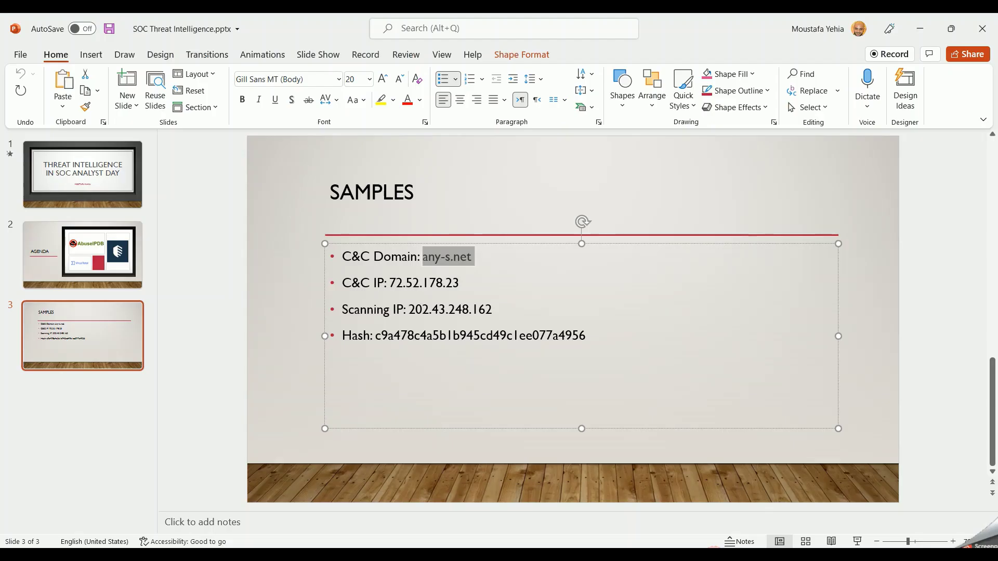
right_click(437, 260)
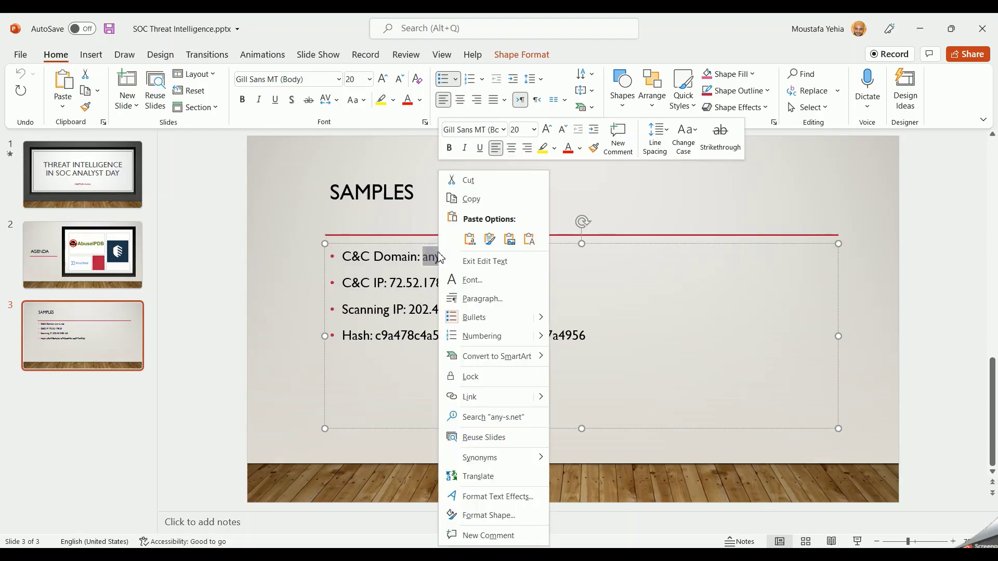
click(472, 198)
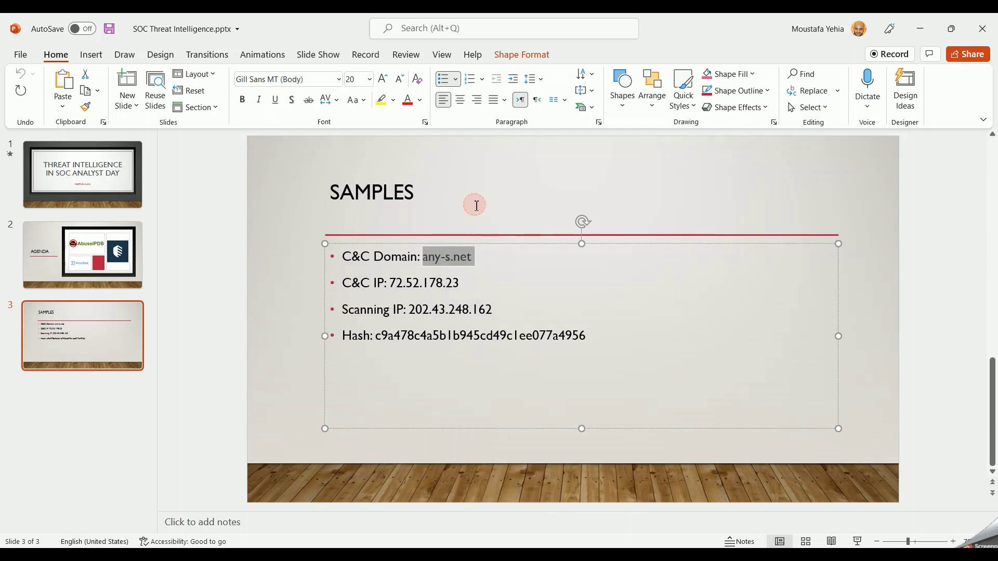
mouse_move(529, 546)
click(590, 497)
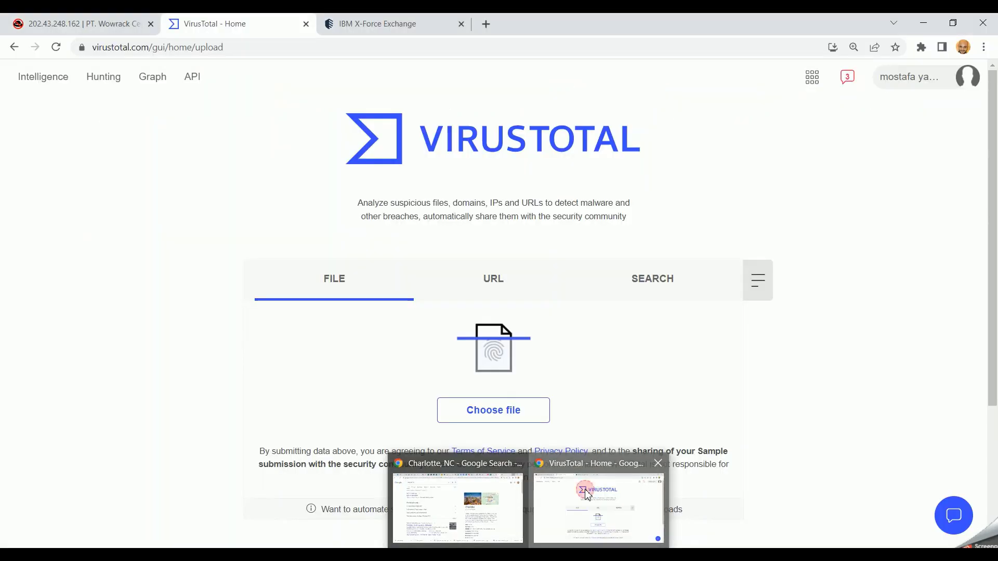
Look up the domain any-s.net with VirusTotal's general search for hashes, domains, IP addresses and URLs
click(535, 286)
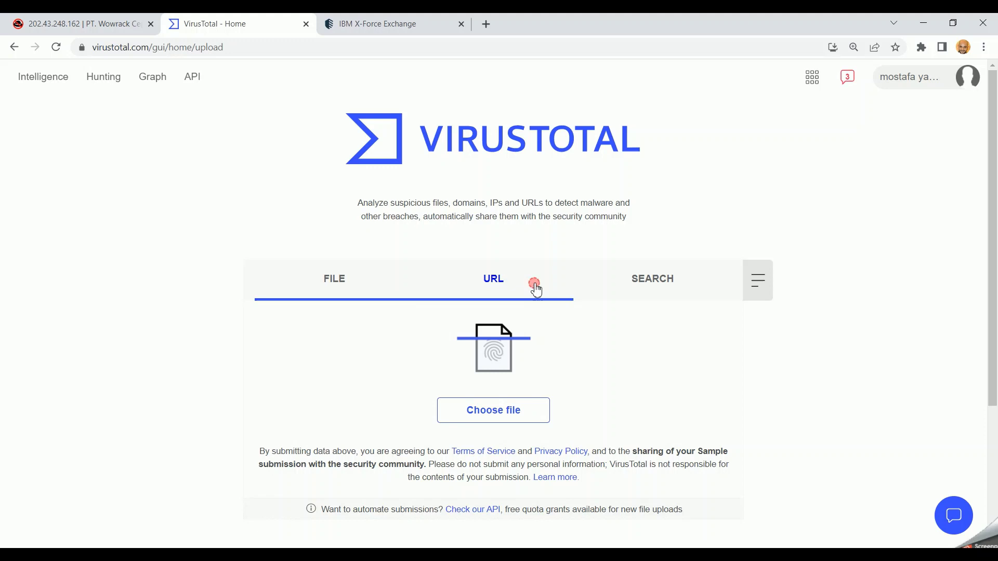
click(635, 281)
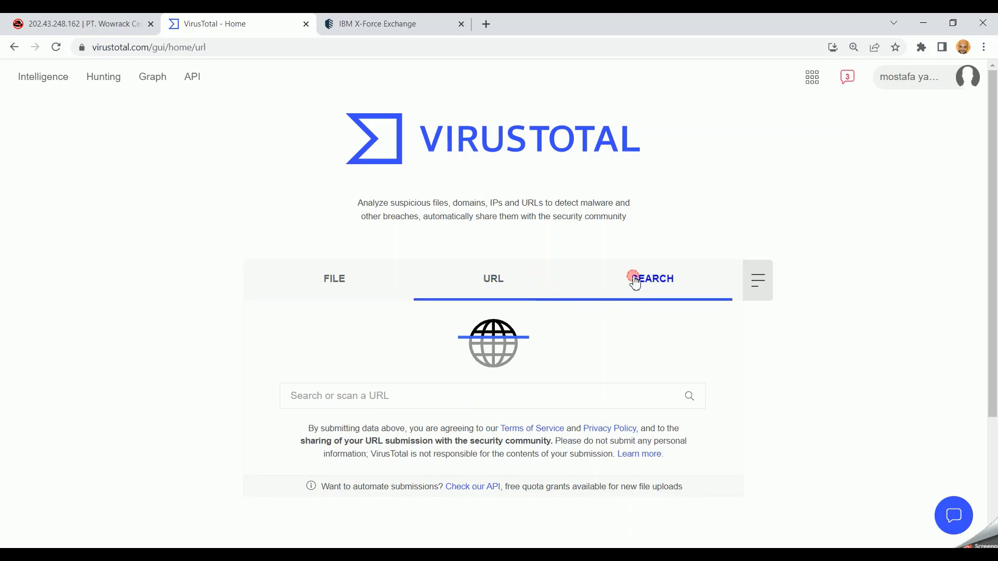
click(501, 283)
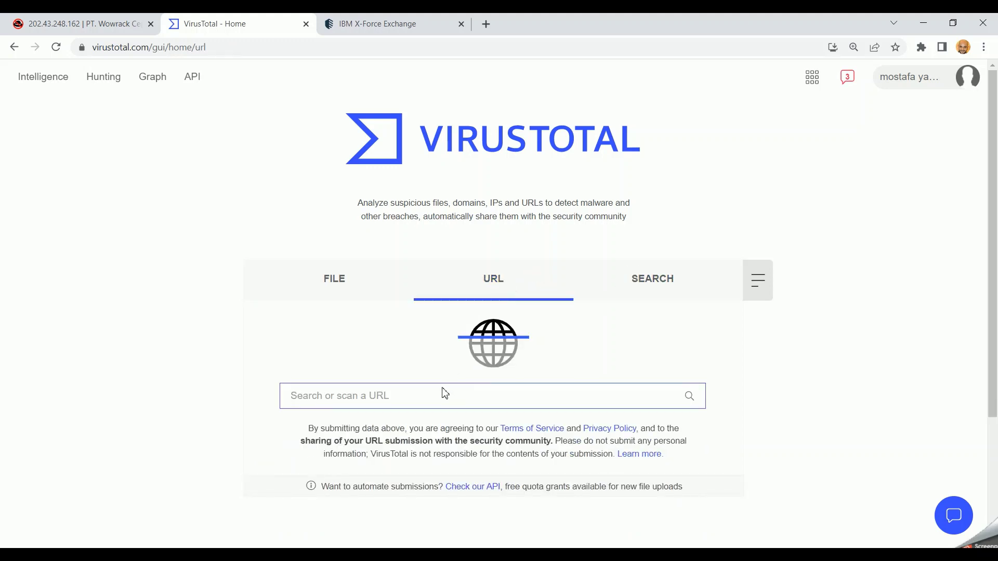
click(638, 294)
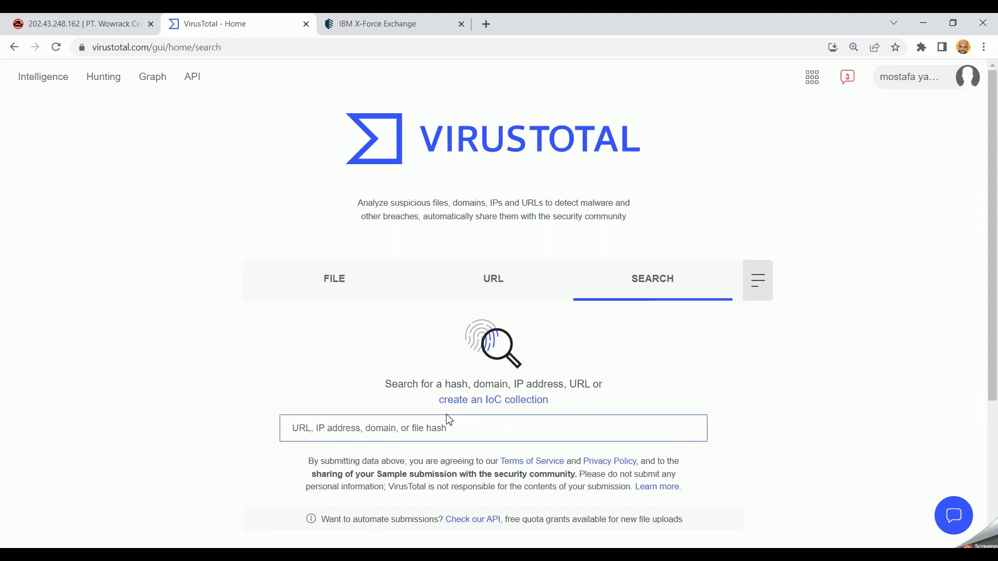
text(any-s.net)
key(Return)
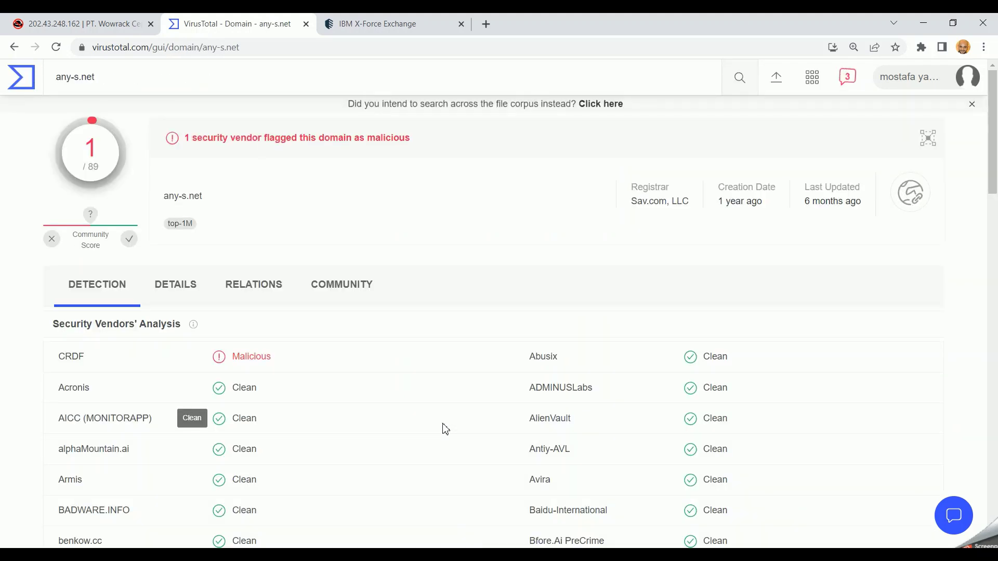
Examine the security vendors' verdicts for any-s.net, including the CRDF result and the remaining vendors in the list
double_click(258, 358)
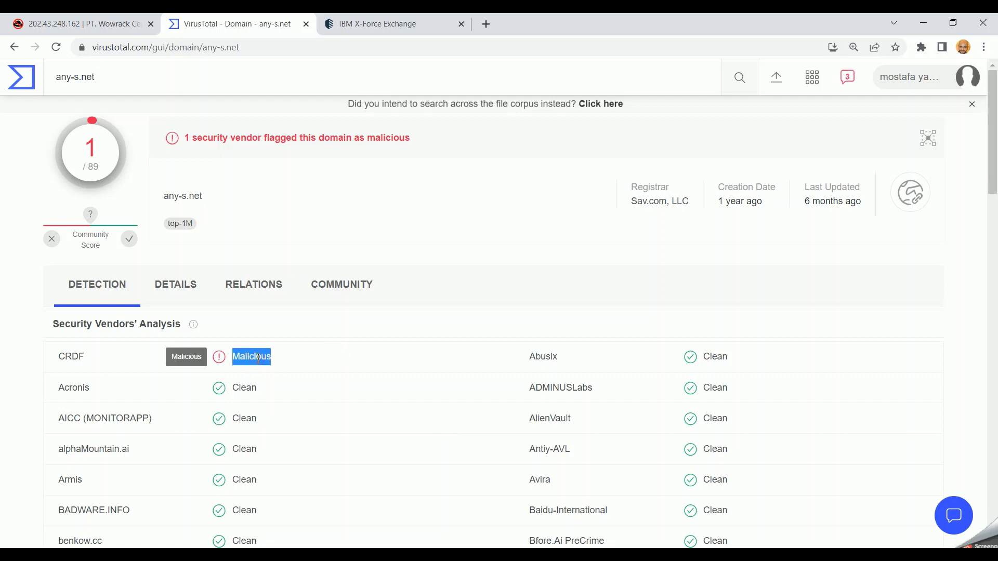
mouse_move(86, 362)
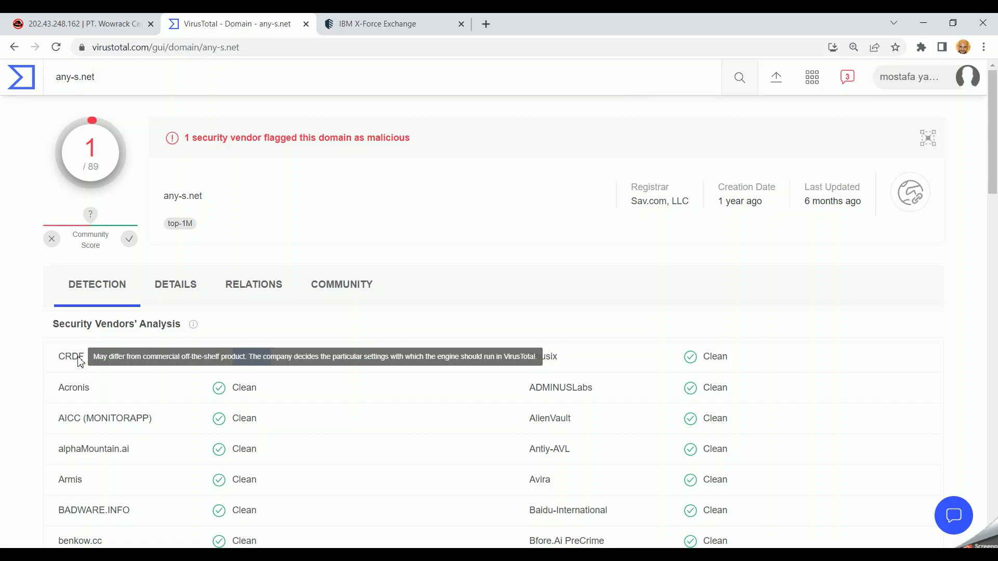
click(246, 376)
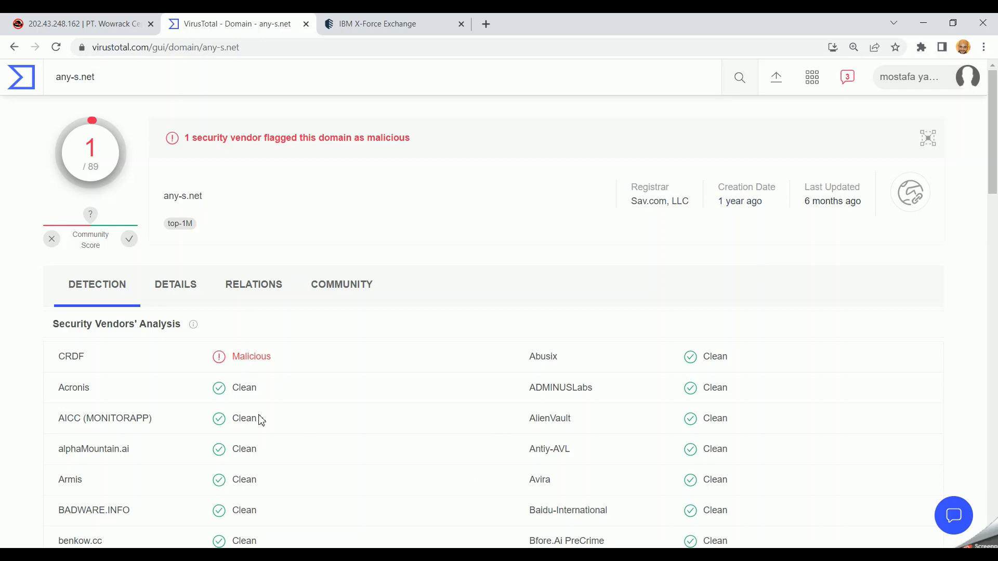
scroll(246, 410, down, 7)
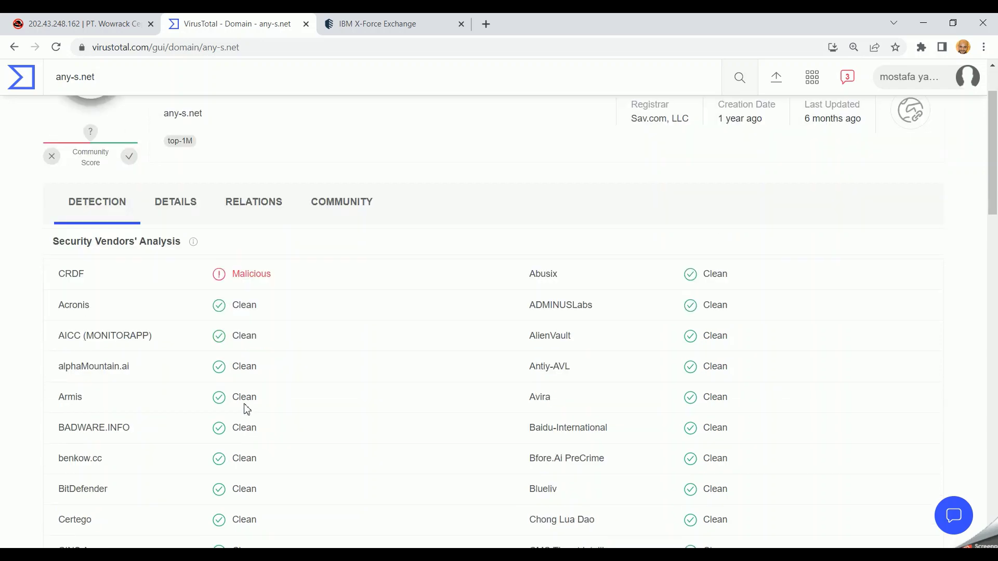
scroll(246, 410, up, 7)
scroll(245, 408, down, 10)
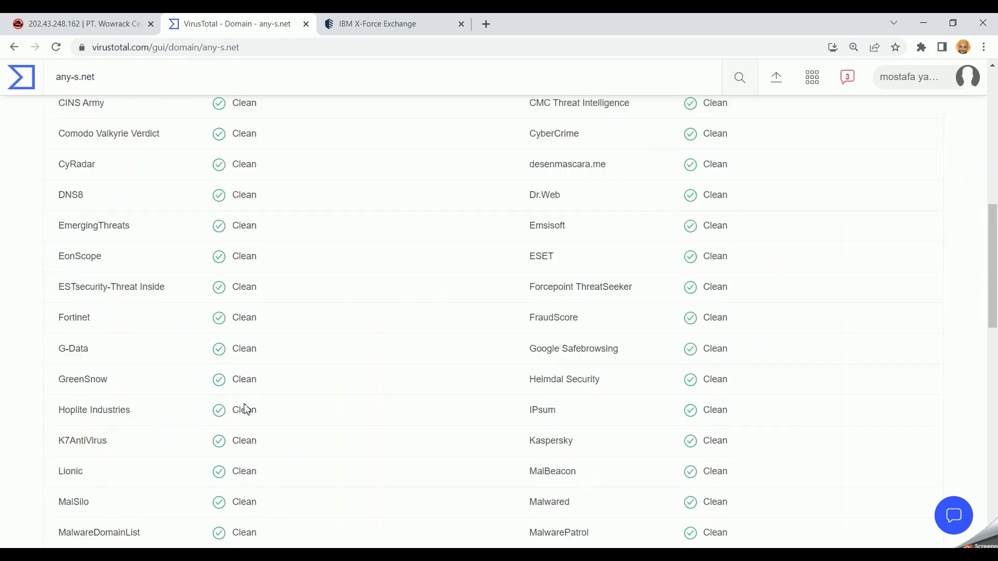
scroll(245, 408, up, 10)
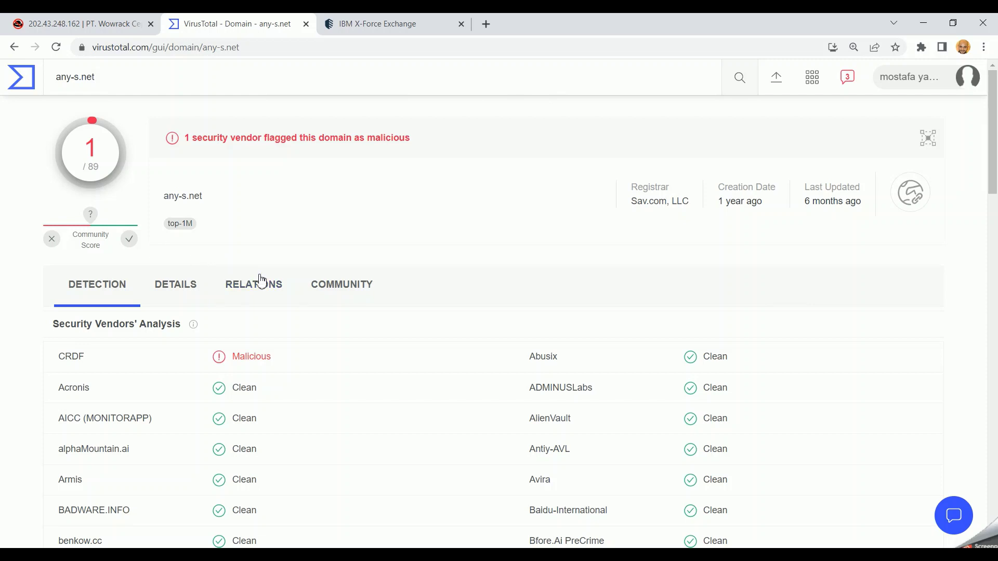
Review the community graphs and comments for any-s.net, its vendor categories and popularity ranks, and the detection results once more
click(316, 287)
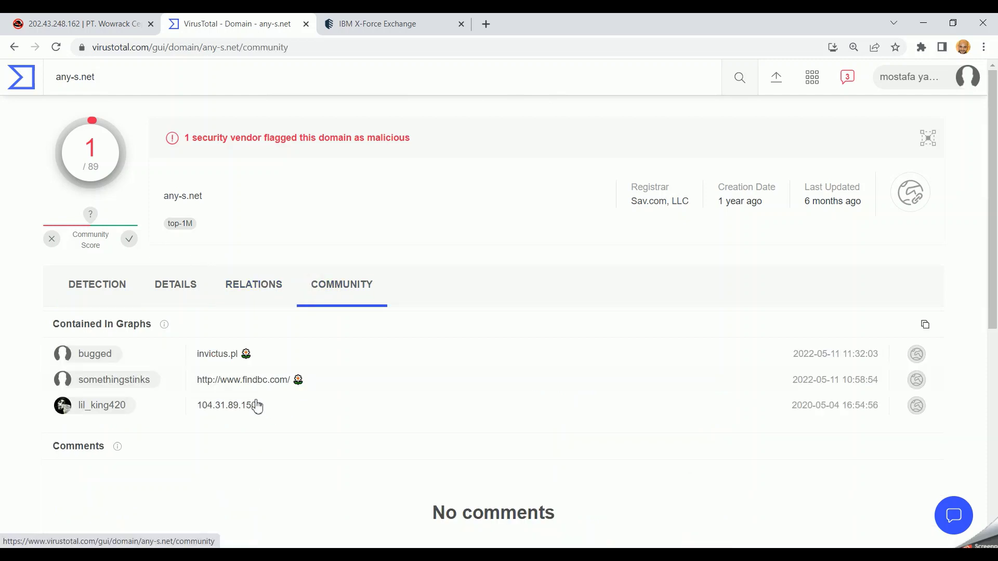
scroll(257, 406, down, 1)
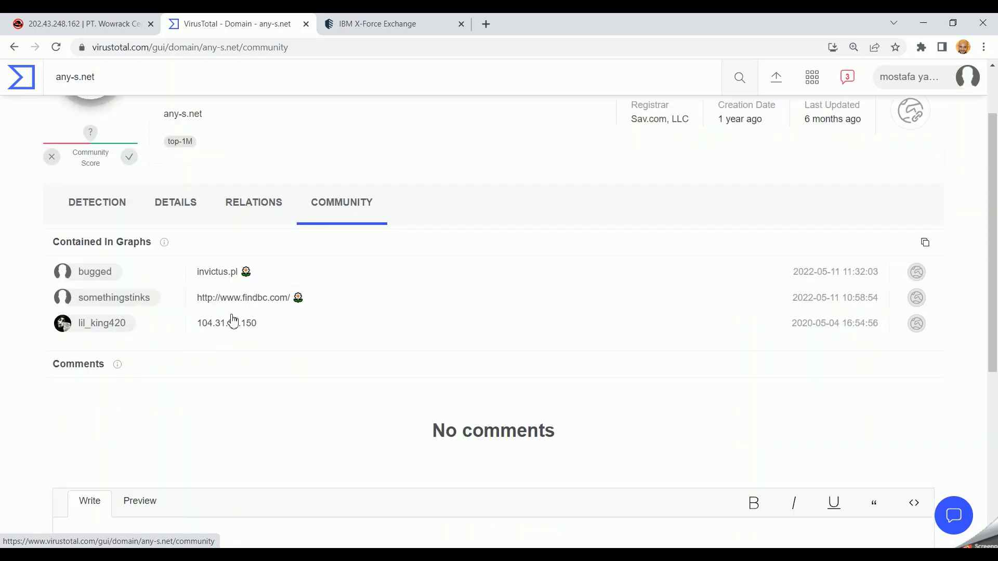
click(162, 216)
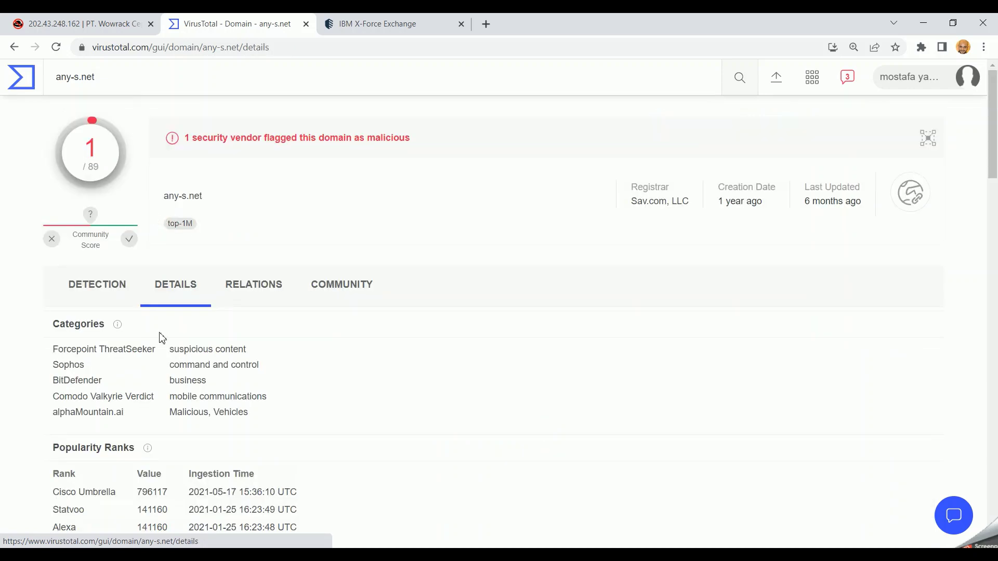
click(119, 285)
scroll(229, 385, down, 2)
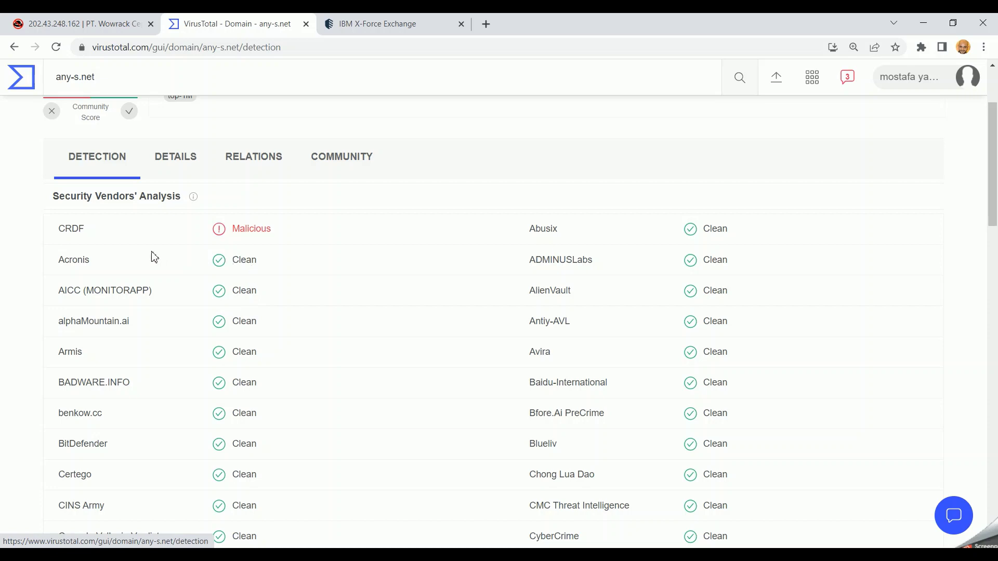
Scan the full list of security vendors' verdicts for any-s.net, down to the unrated vendors
scroll(183, 343, down, 7)
scroll(183, 344, down, 8)
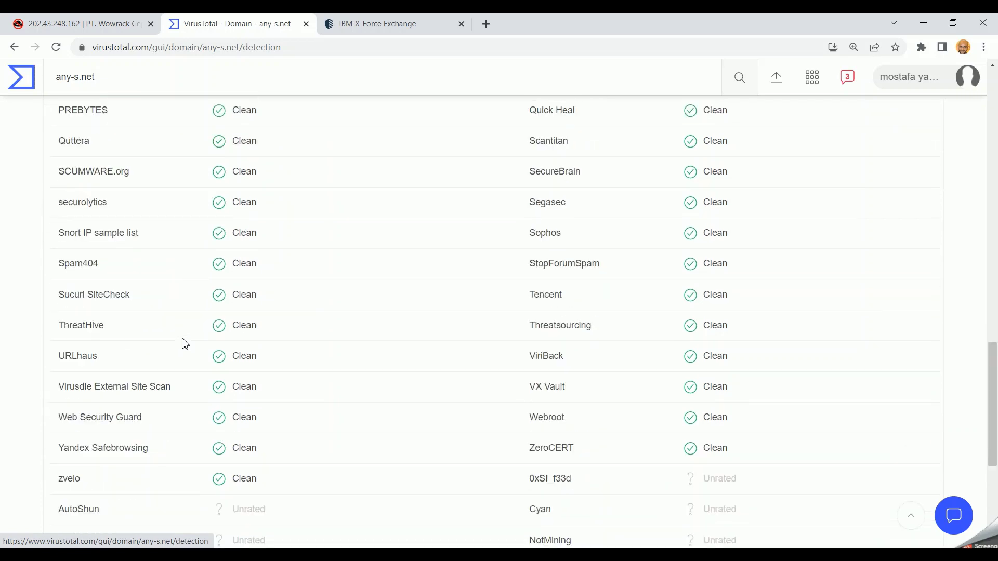
scroll(183, 343, up, 13)
scroll(183, 343, up, 5)
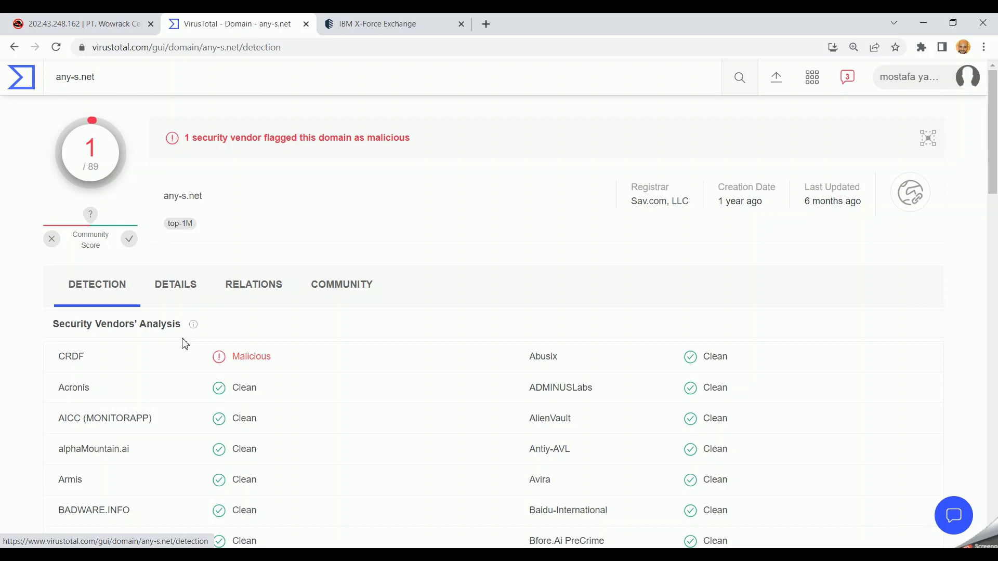
Inspect the details of any-s.net, highlighting the Sophos category and checking the last DNS records and HTTPS certificate
click(167, 276)
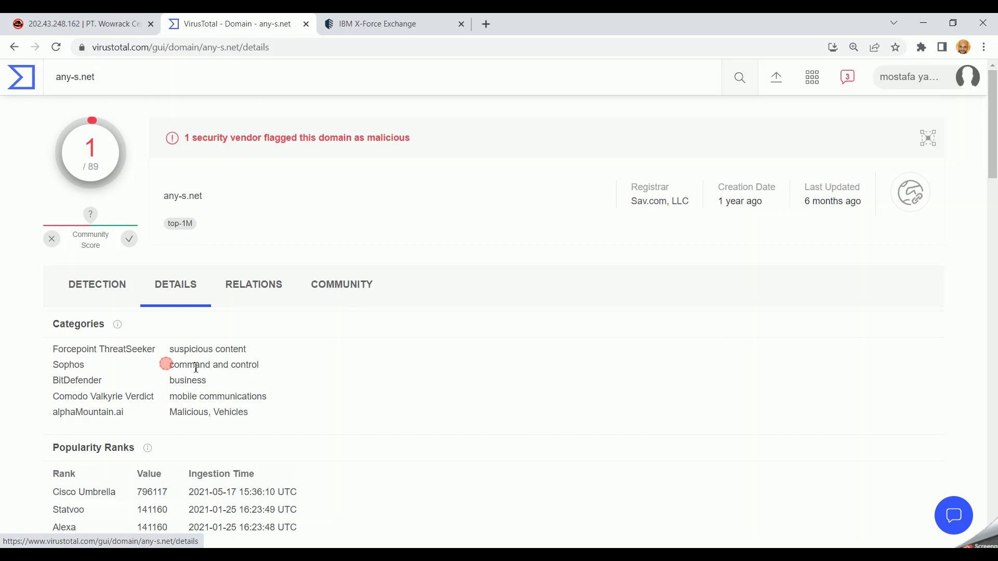
drag(167, 364, 262, 376)
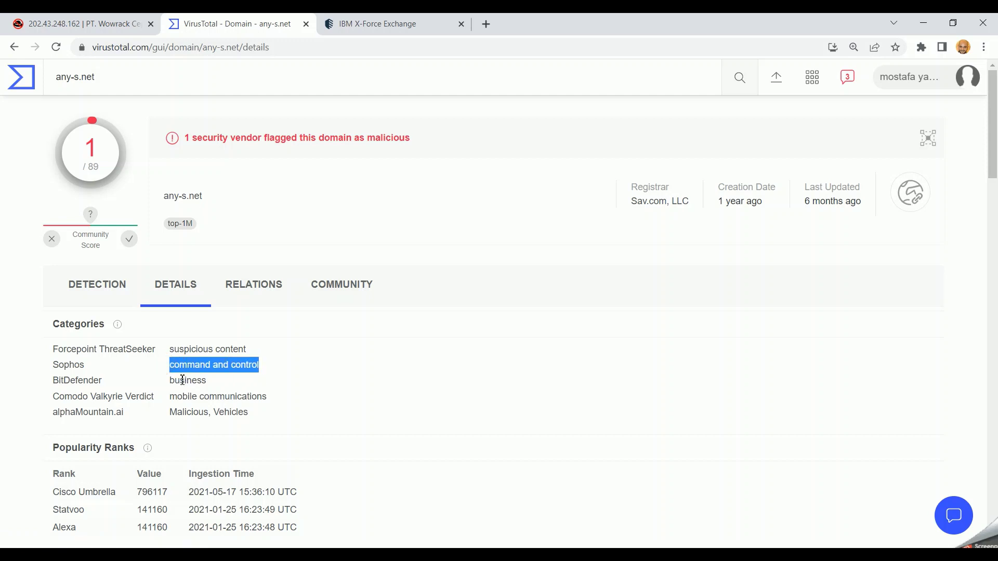
triple_click(193, 368)
scroll(200, 408, down, 8)
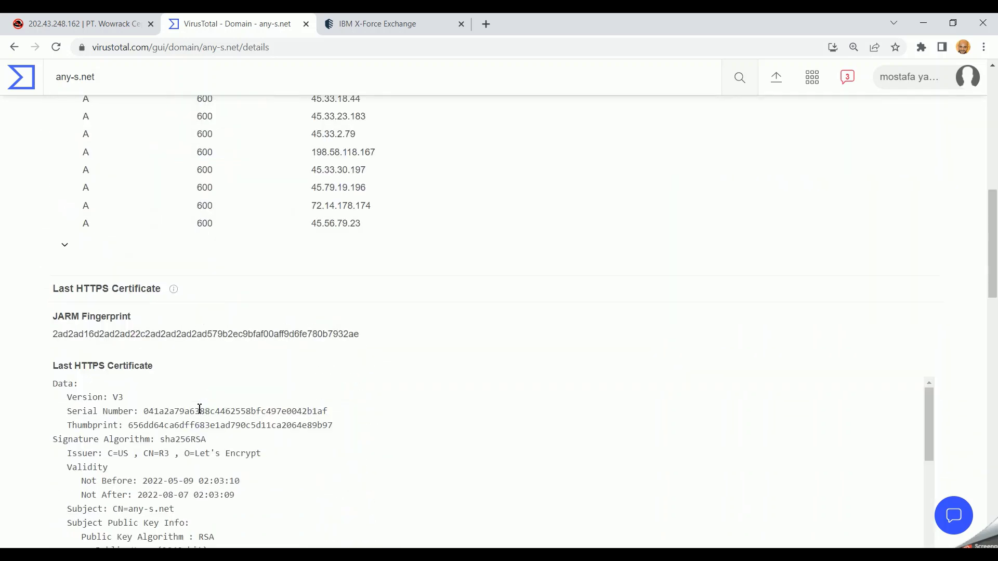
scroll(199, 409, up, 7)
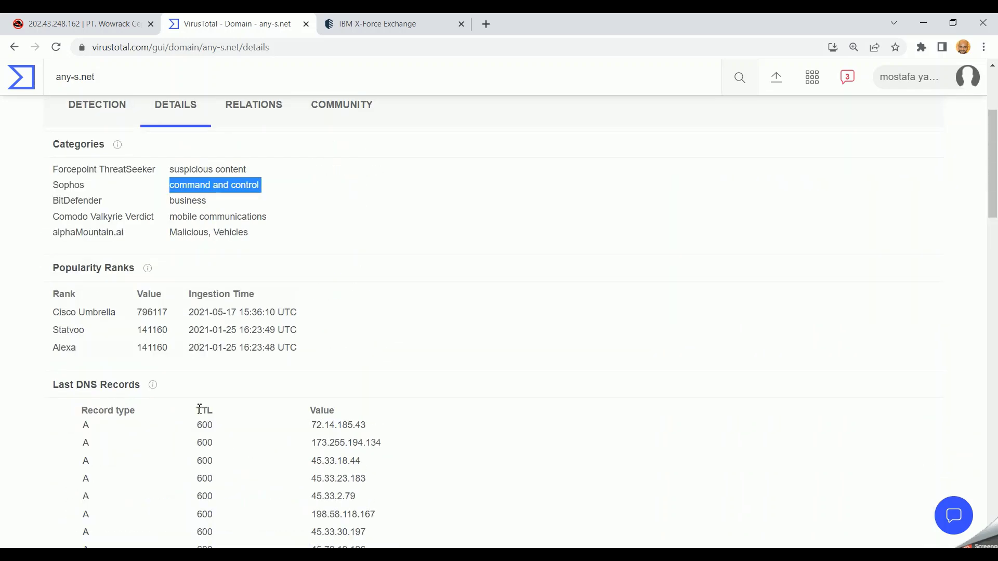
scroll(200, 409, up, 3)
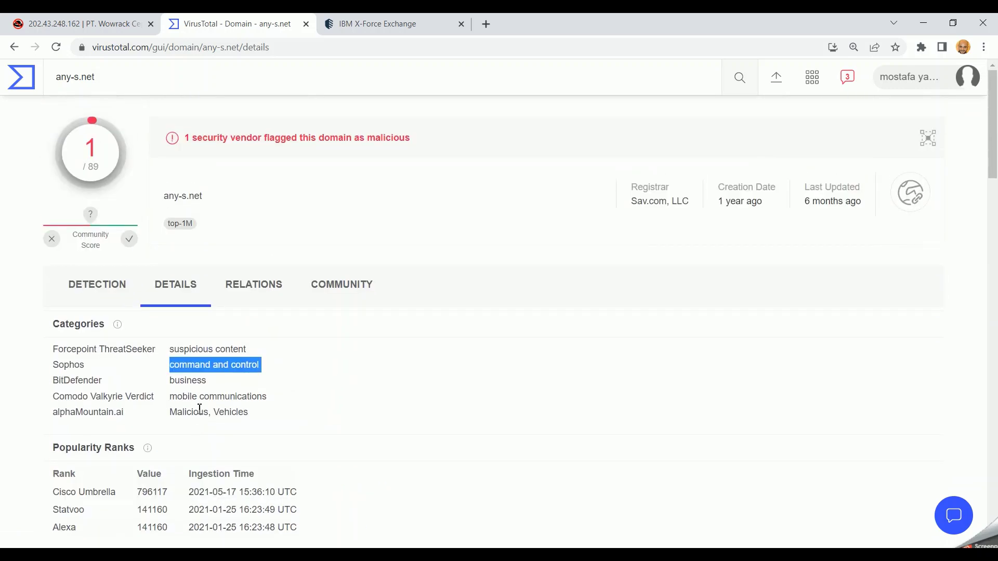
Survey the relations of any-s.net, from passive DNS replication and subdomains through related files and Whois lookups to the graph summary
click(240, 291)
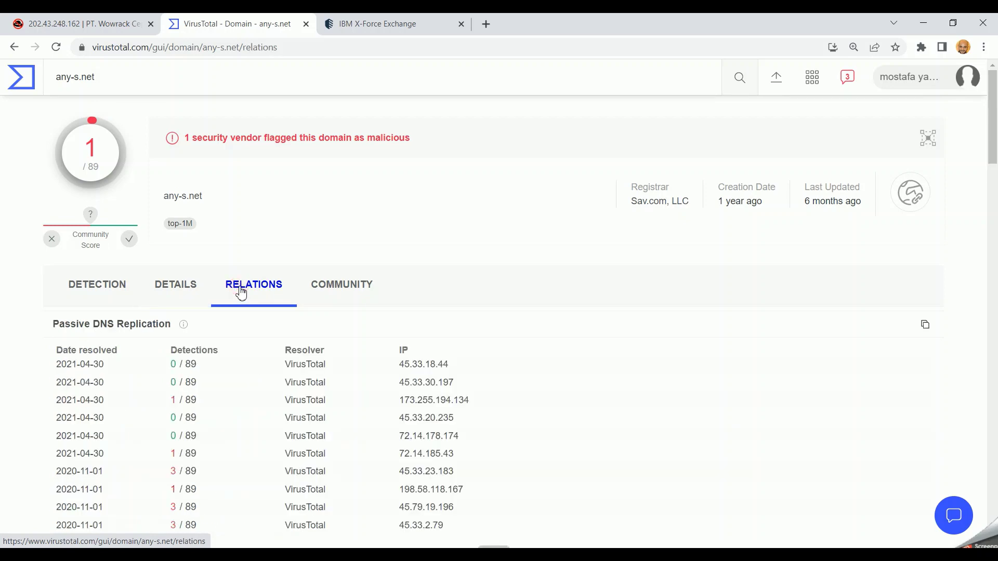
scroll(240, 349, down, 8)
scroll(243, 354, down, 15)
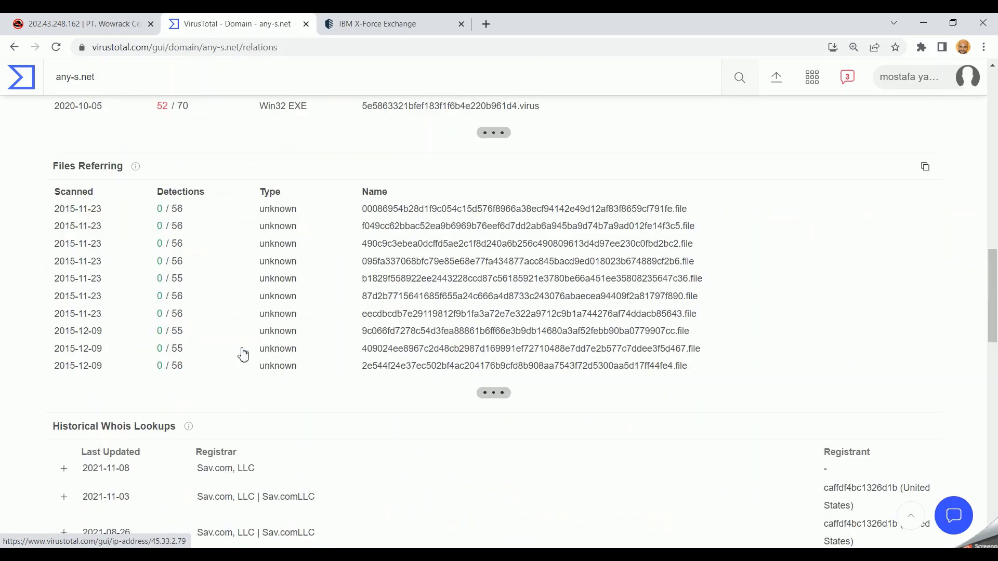
scroll(244, 353, up, 8)
scroll(244, 353, up, 6)
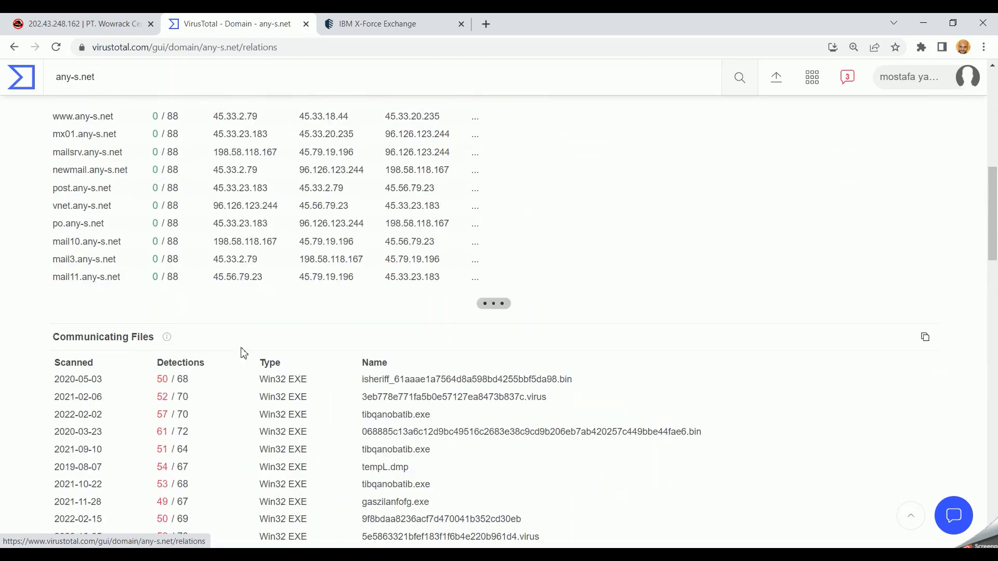
scroll(244, 353, up, 10)
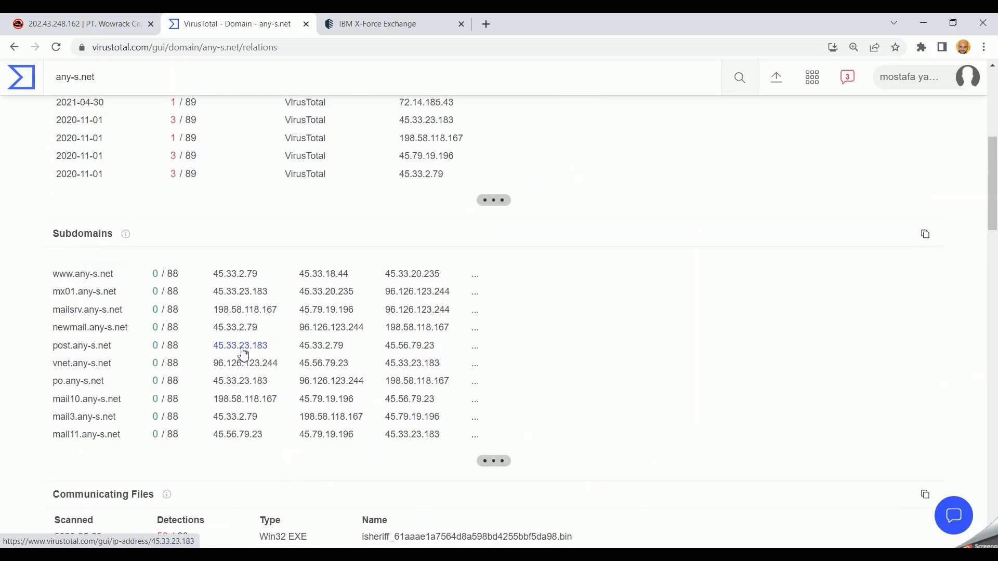
scroll(244, 353, down, 20)
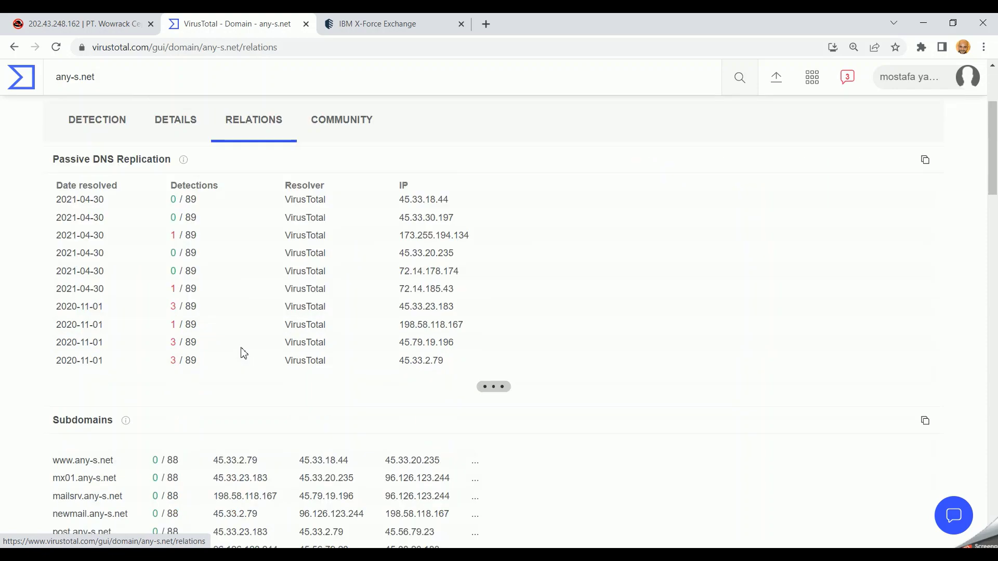
scroll(244, 353, up, 15)
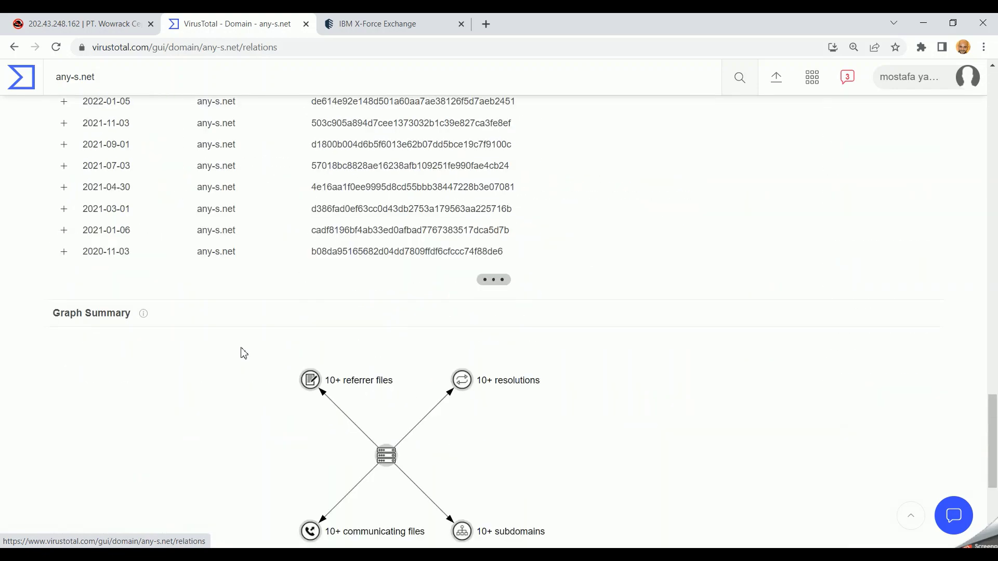
scroll(244, 353, up, 10)
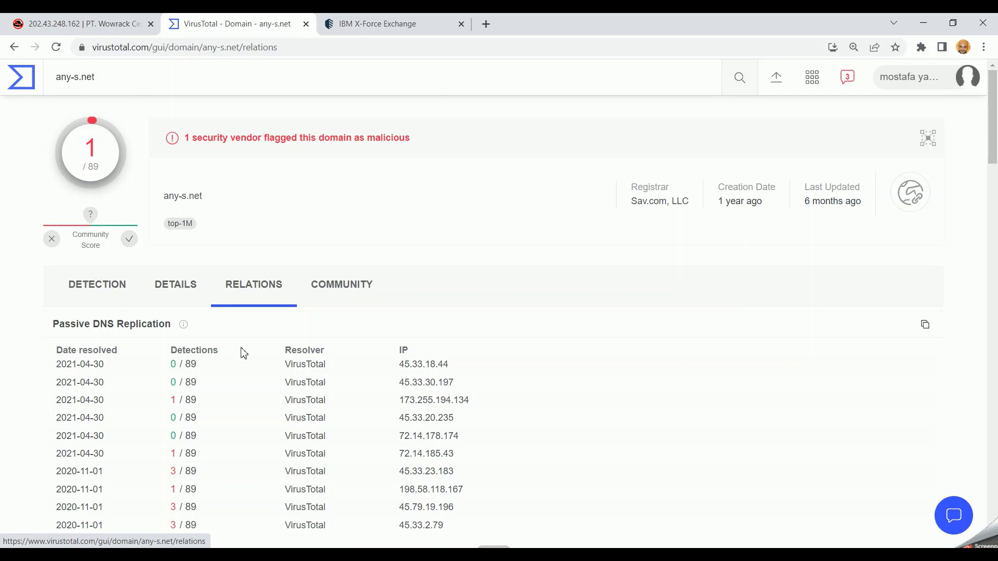
Examine the subdomains of any-s.net and the detection ratios of the files communicating with the domain
scroll(242, 352, down, 6)
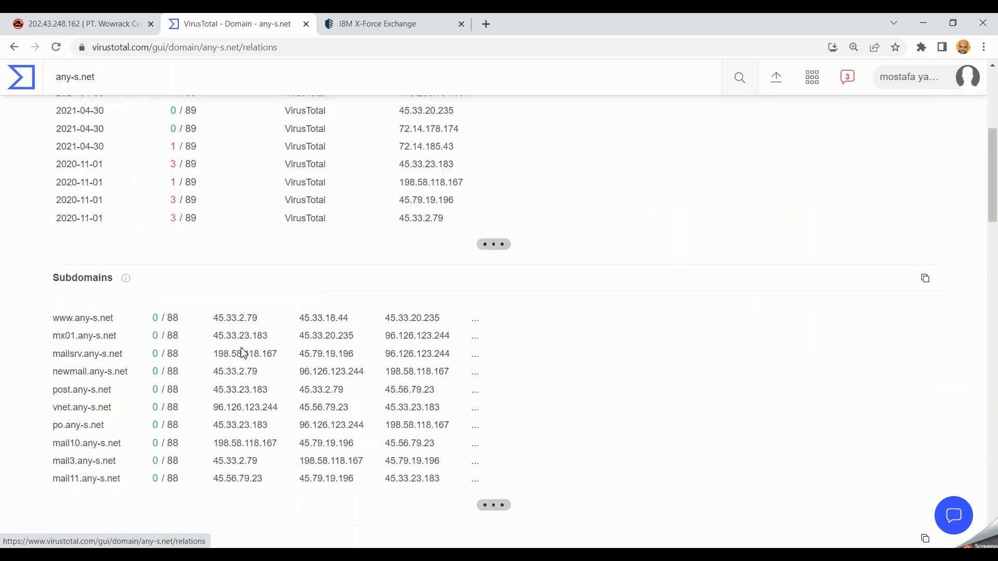
scroll(240, 352, down, 7)
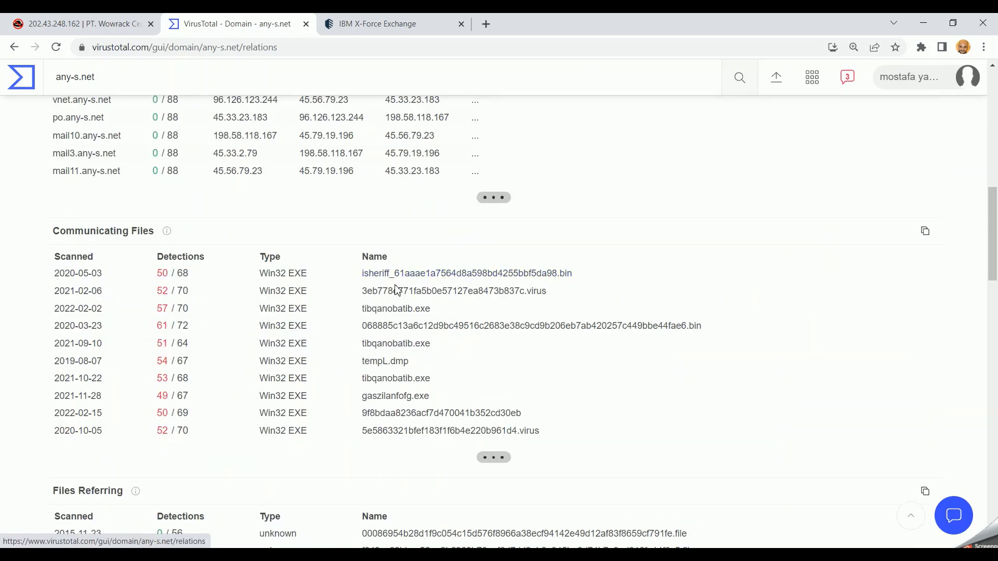
scroll(366, 317, down, 14)
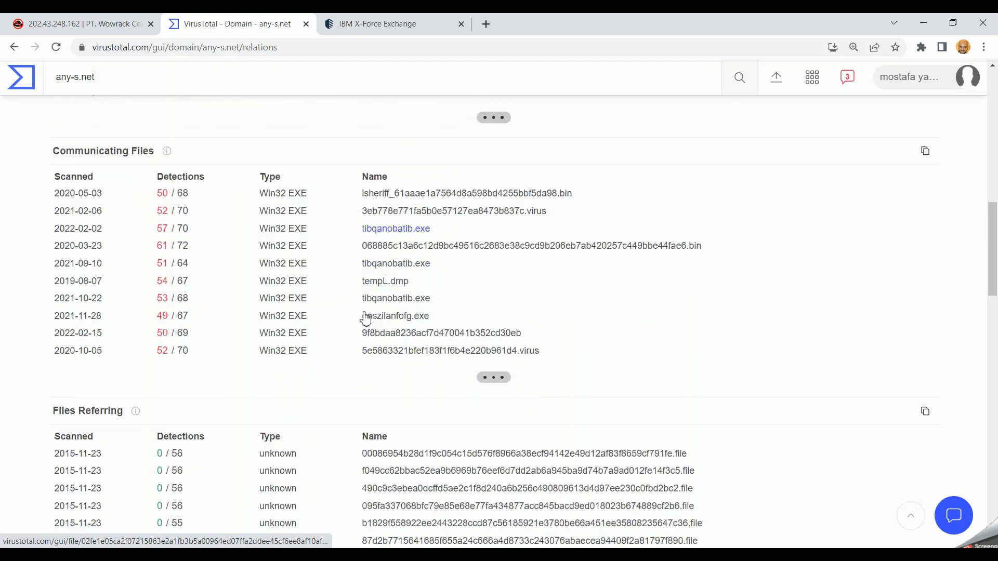
scroll(366, 317, up, 14)
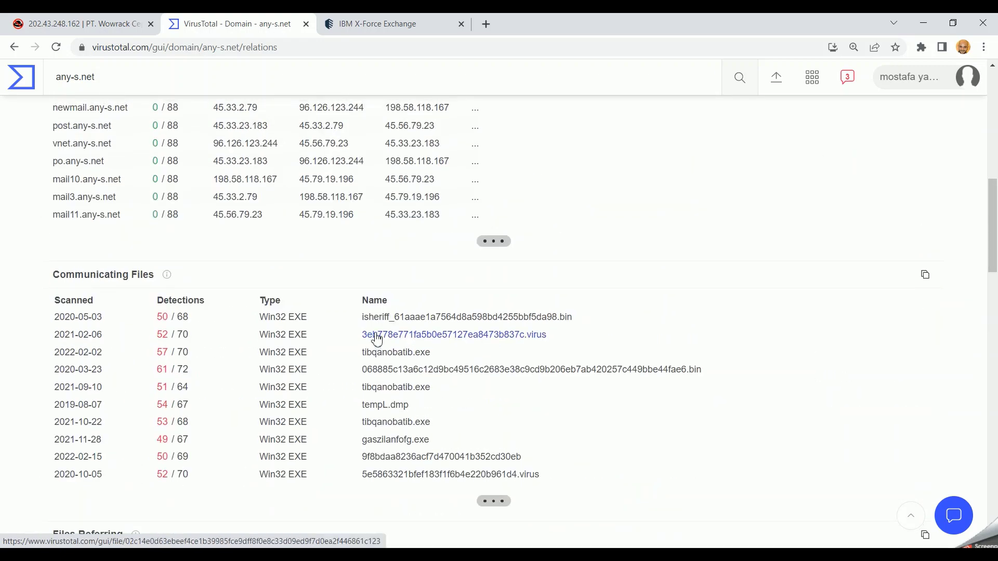
scroll(385, 359, up, 1)
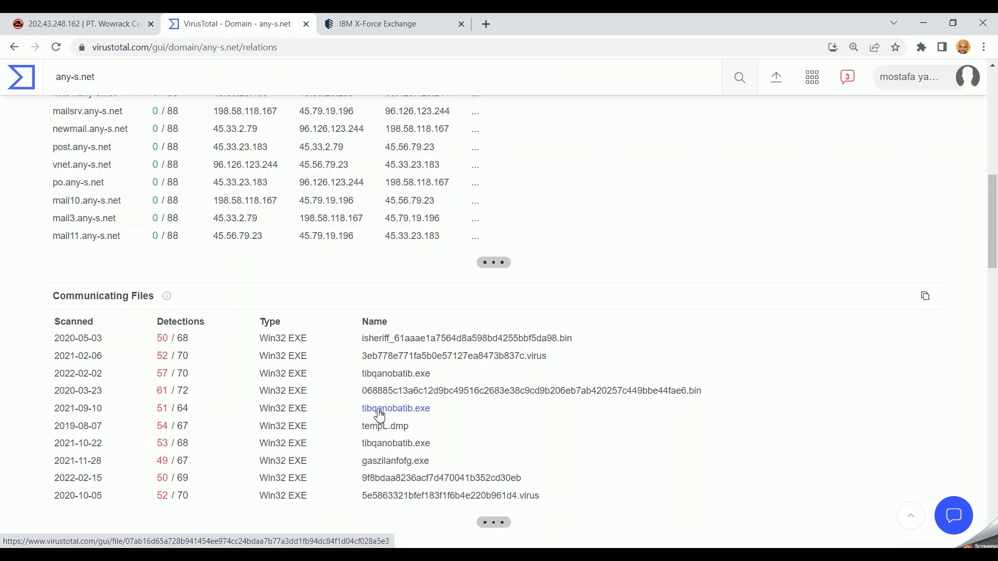
scroll(379, 414, up, 15)
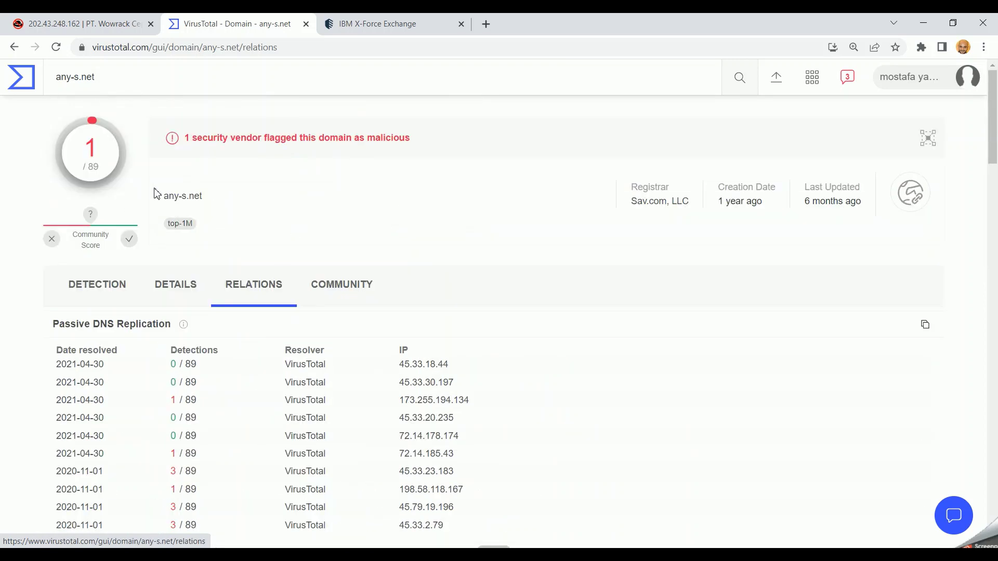
Highlight the domain name any-s.net and recheck its detection verdicts and vendor categories
triple_click(173, 198)
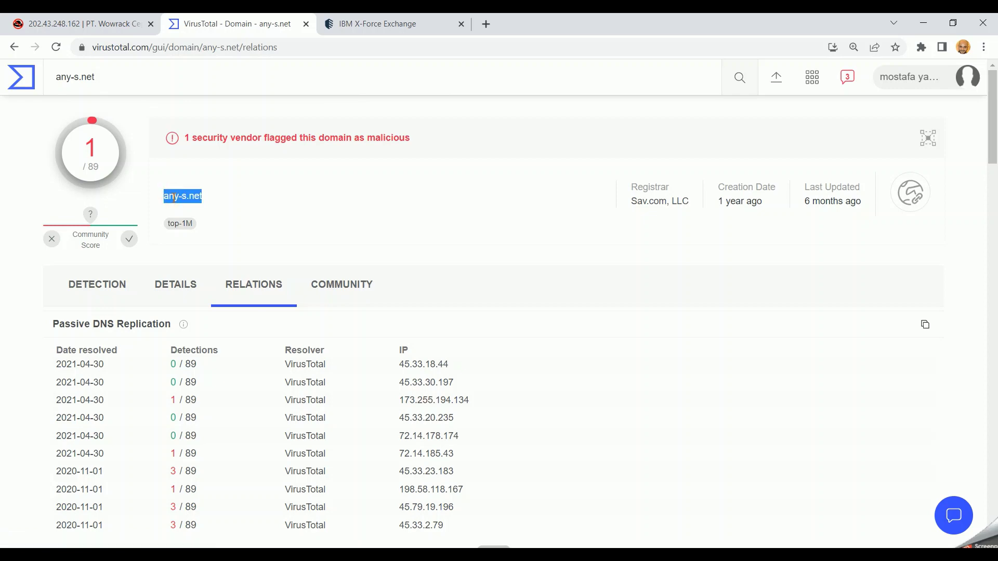
scroll(283, 386, down, 4)
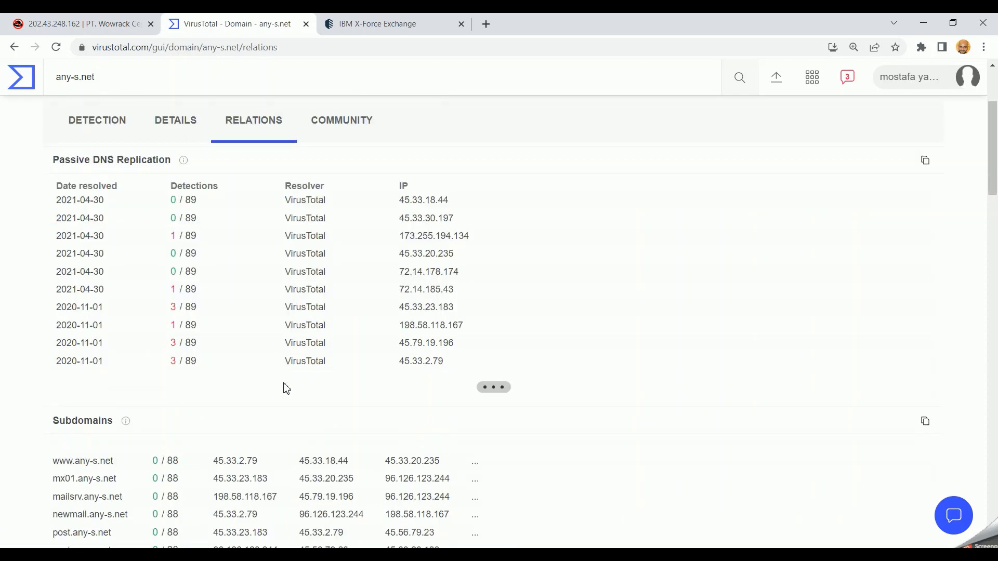
scroll(282, 385, up, 4)
click(115, 293)
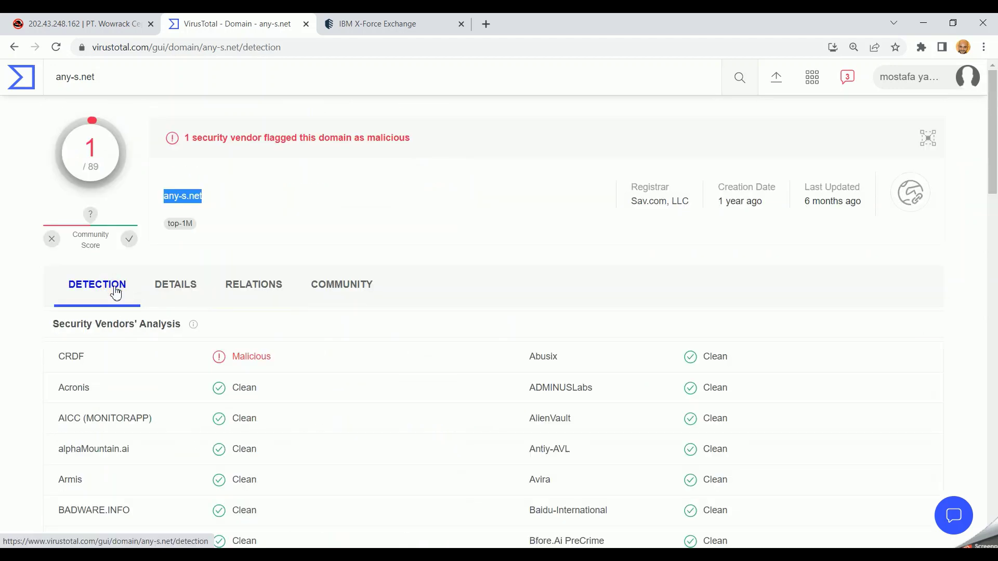
click(202, 291)
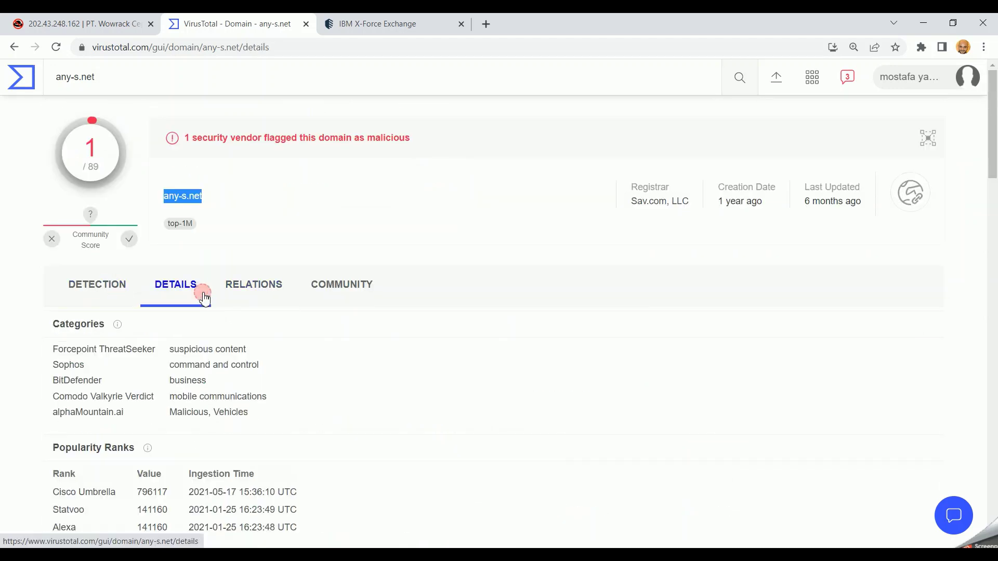
scroll(216, 392, down, 6)
scroll(217, 396, up, 6)
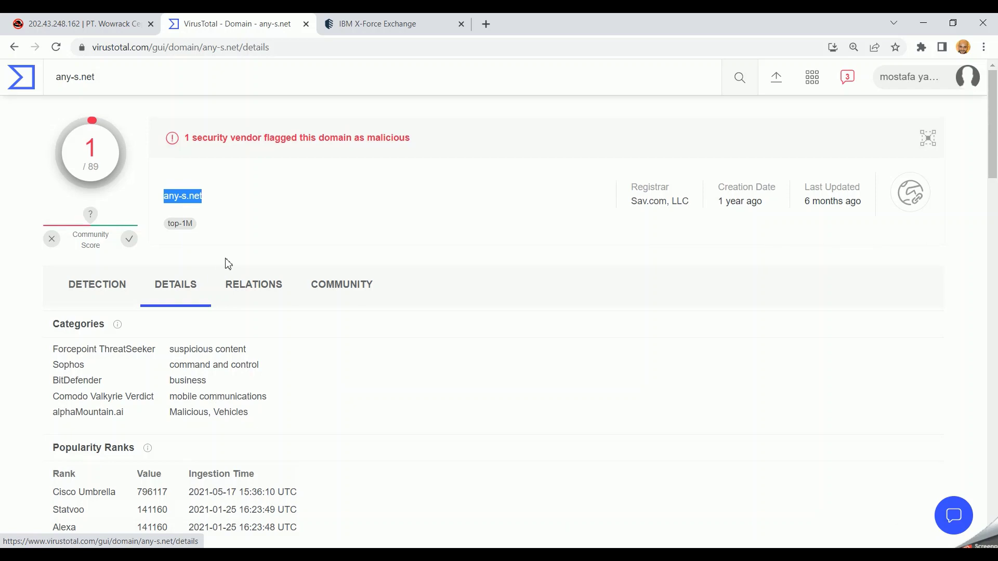
Expand the list of communicating files in the domain's relations and review the additional entries
click(251, 281)
scroll(269, 425, down, 7)
scroll(270, 424, down, 5)
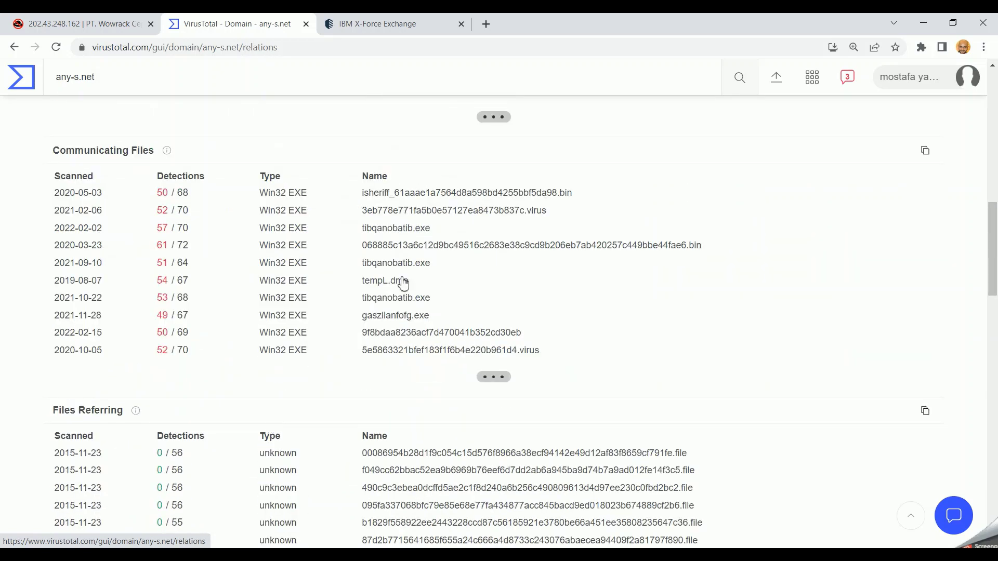
click(483, 374)
scroll(433, 344, down, 2)
scroll(433, 345, down, 2)
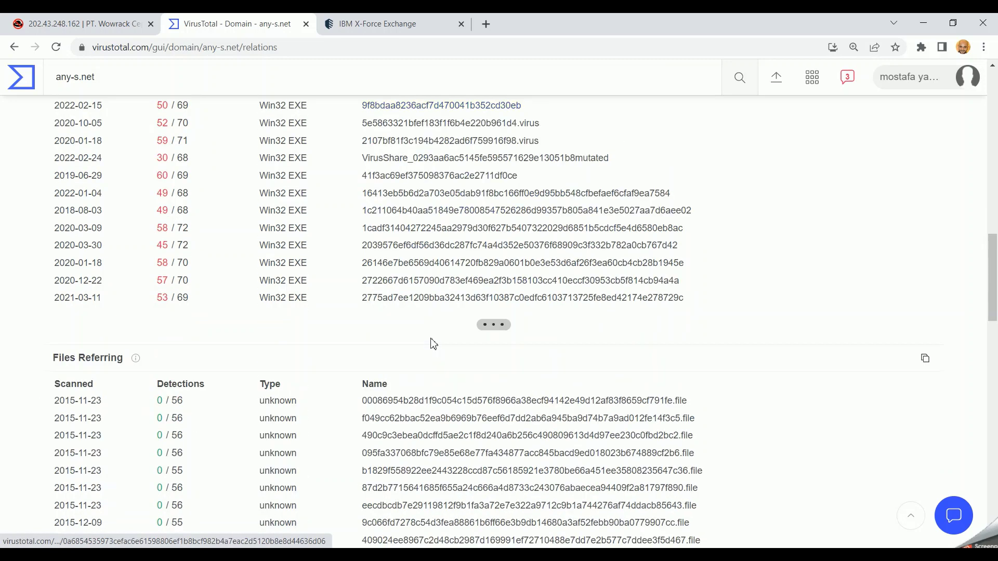
scroll(433, 344, up, 5)
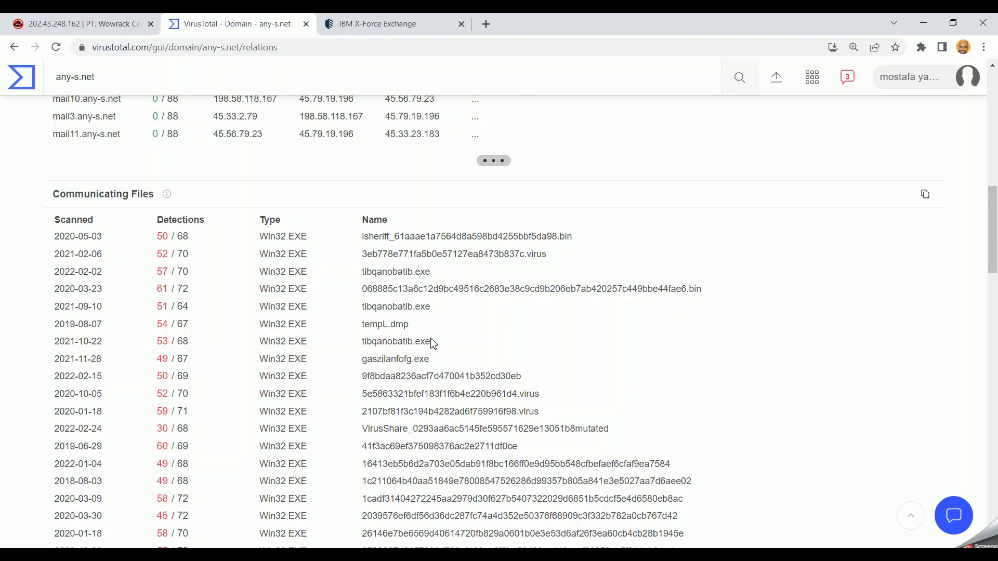
scroll(433, 345, up, 8)
scroll(218, 183, up, 4)
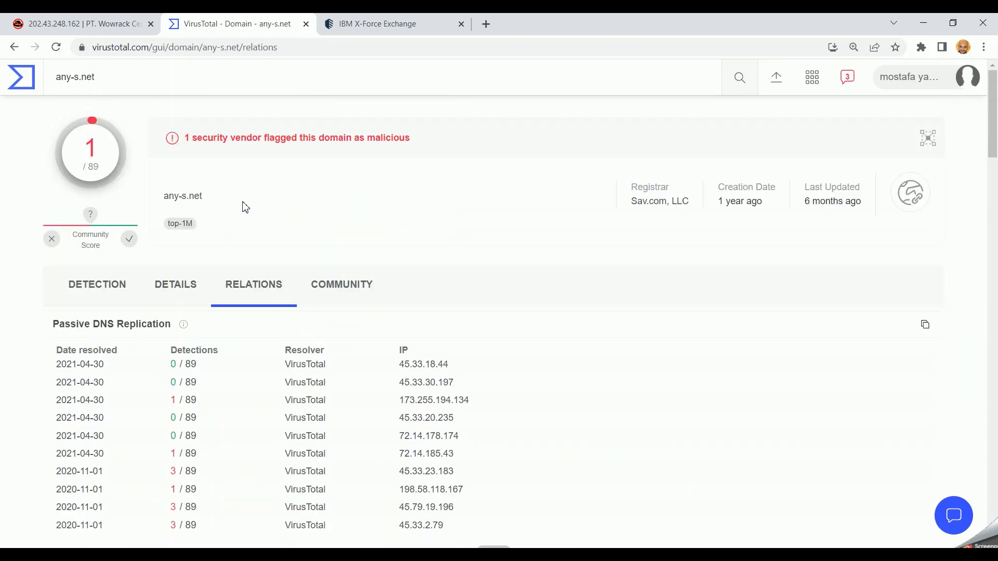
Load a further batch of communicating files for any-s.net to review, and return to the domain's detection results
scroll(212, 401, down, 10)
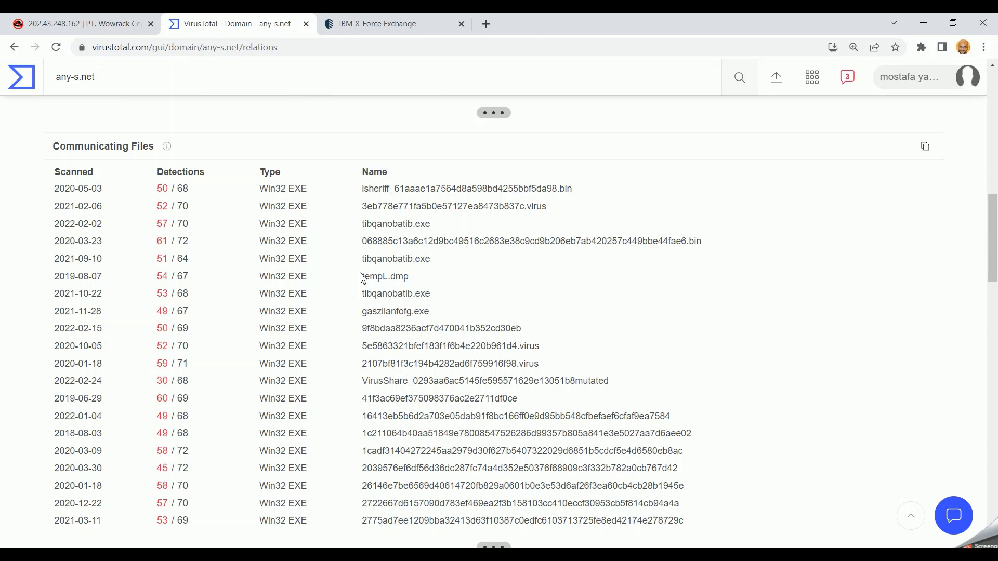
scroll(398, 335, down, 8)
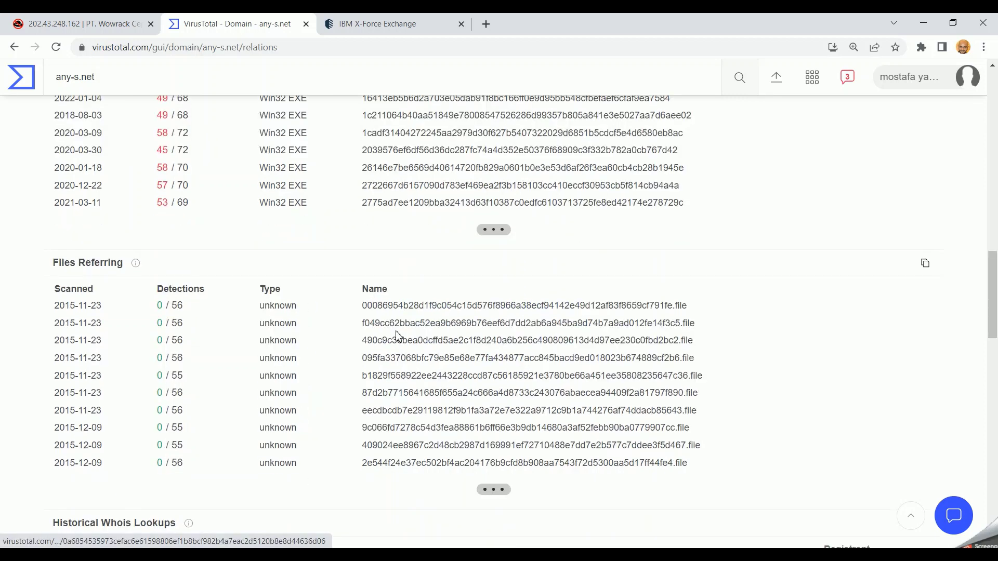
scroll(398, 335, up, 8)
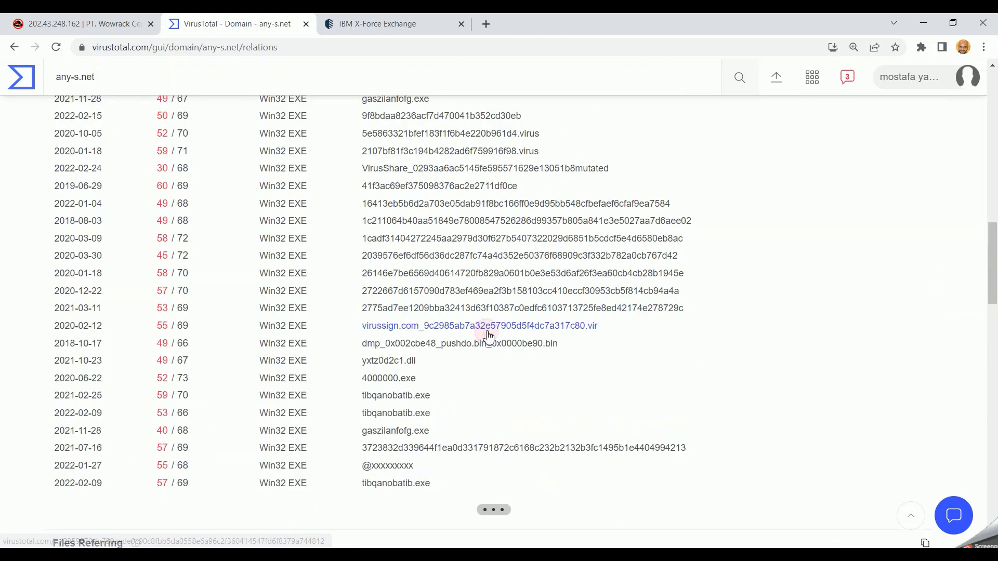
scroll(369, 315, up, 1)
scroll(369, 314, down, 4)
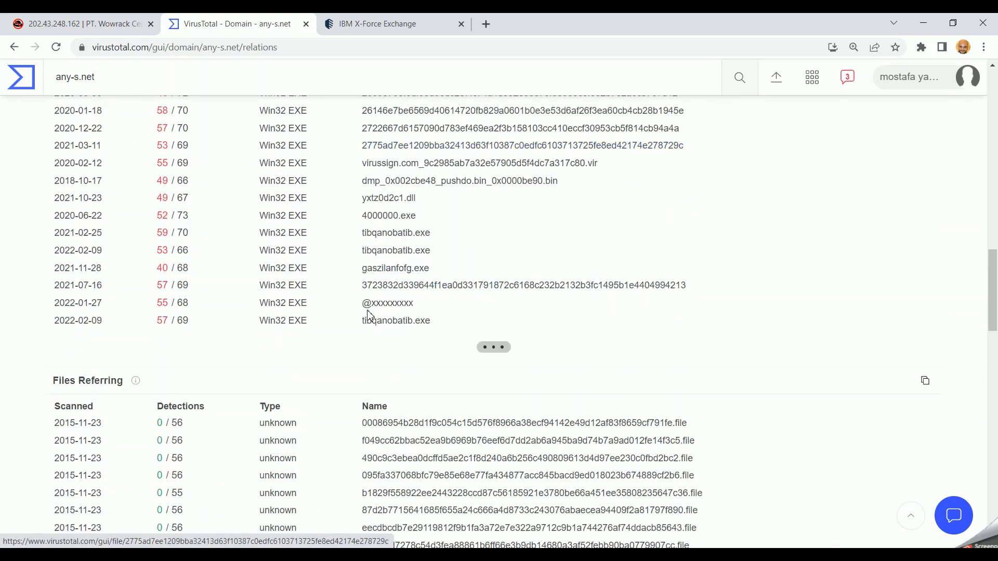
scroll(370, 315, up, 15)
scroll(369, 314, up, 8)
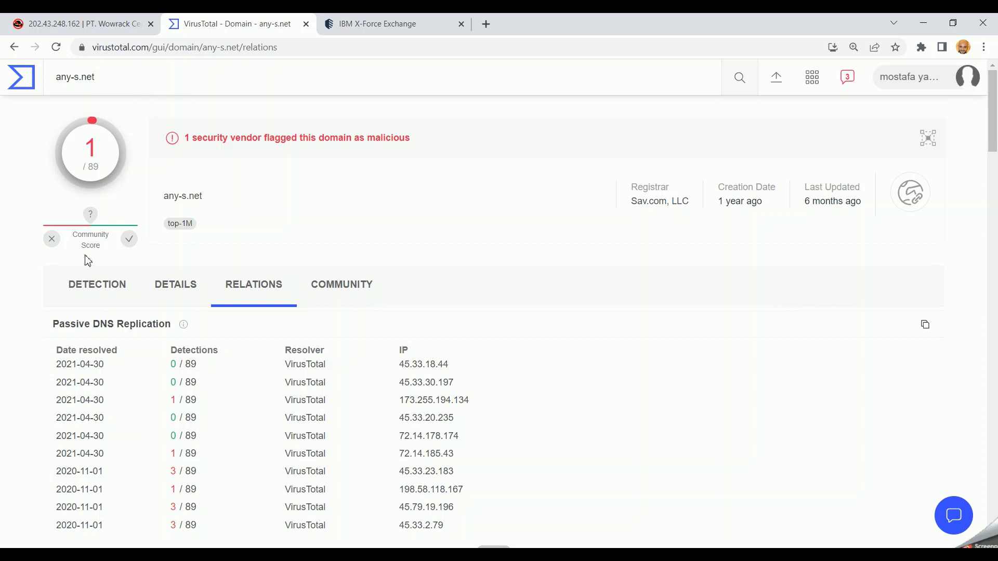
click(82, 283)
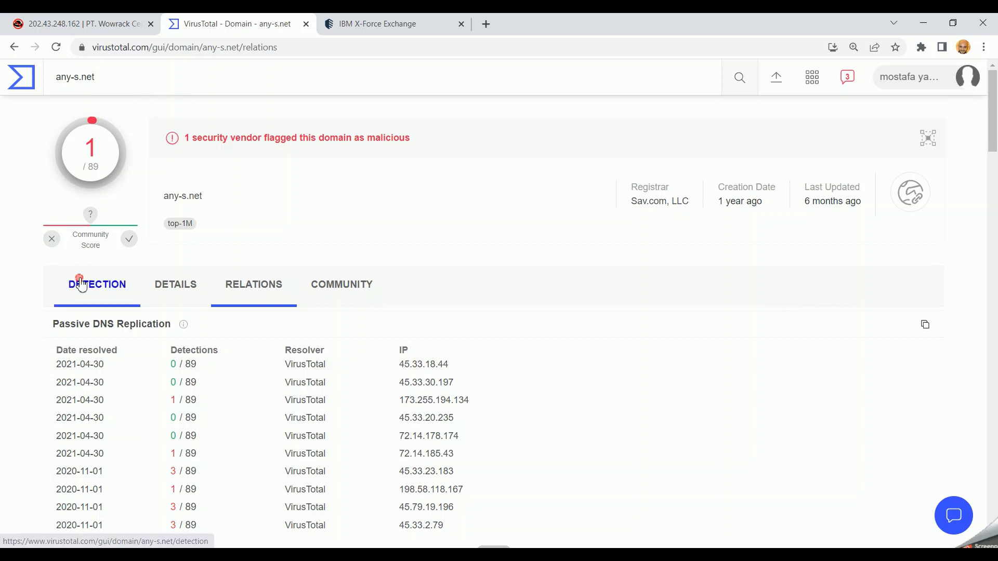
Examine the relations of any-s.net, from its communicating and referring files through historical Whois and SSL certificates to the graph summary
click(194, 289)
click(228, 292)
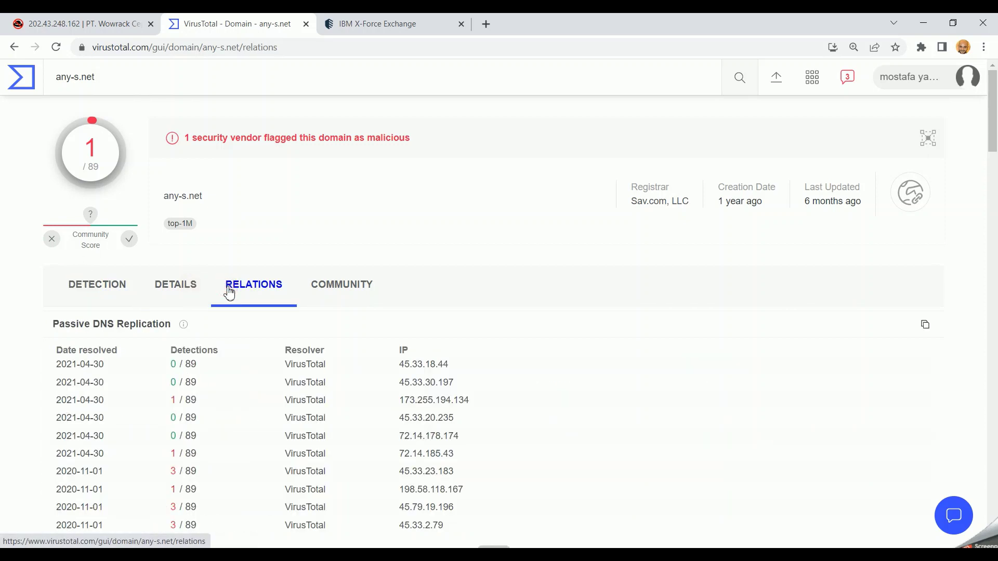
scroll(228, 291, down, 8)
scroll(229, 292, down, 4)
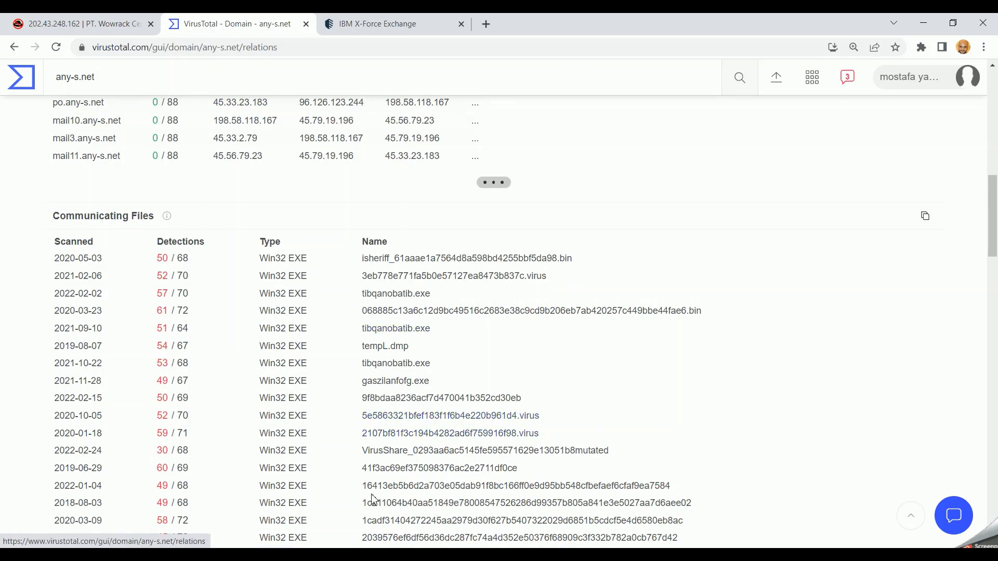
scroll(370, 500, down, 8)
scroll(372, 499, down, 3)
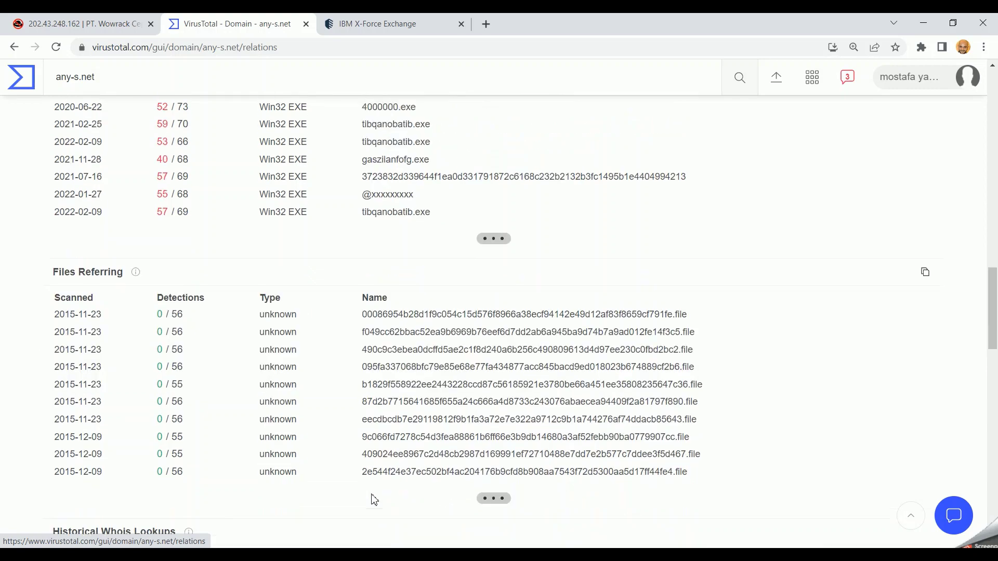
scroll(372, 499, up, 4)
scroll(372, 499, down, 9)
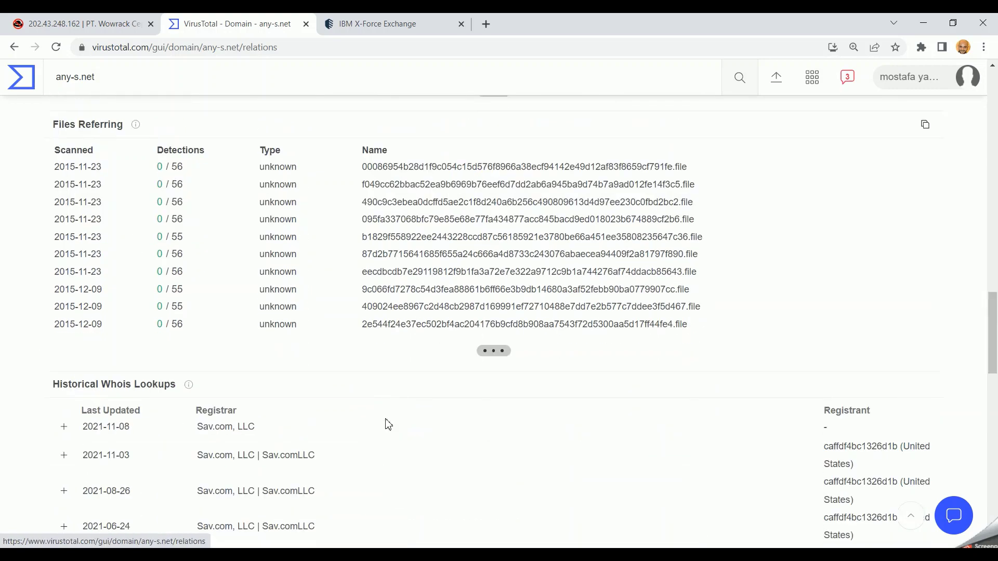
scroll(388, 425, down, 10)
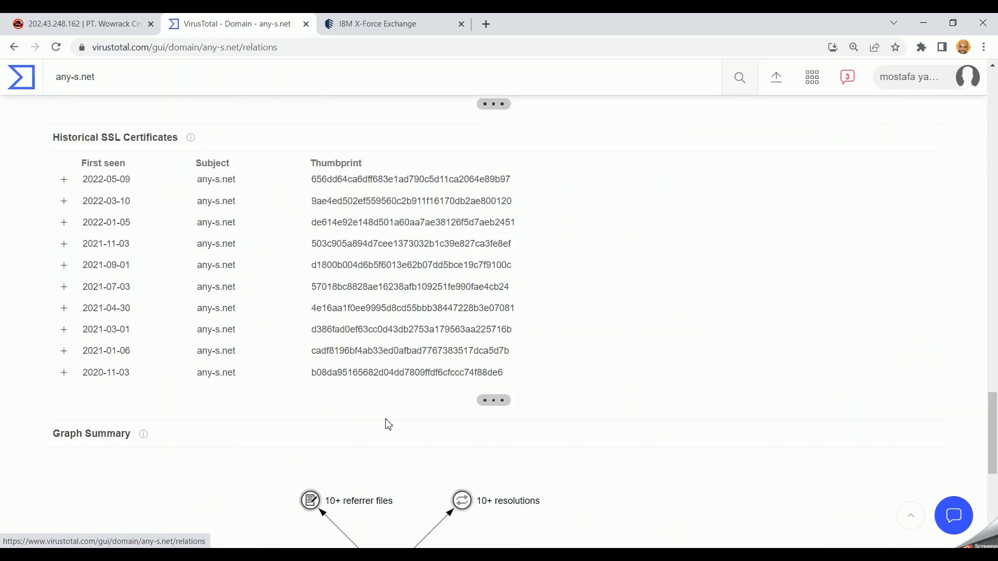
scroll(329, 393, down, 6)
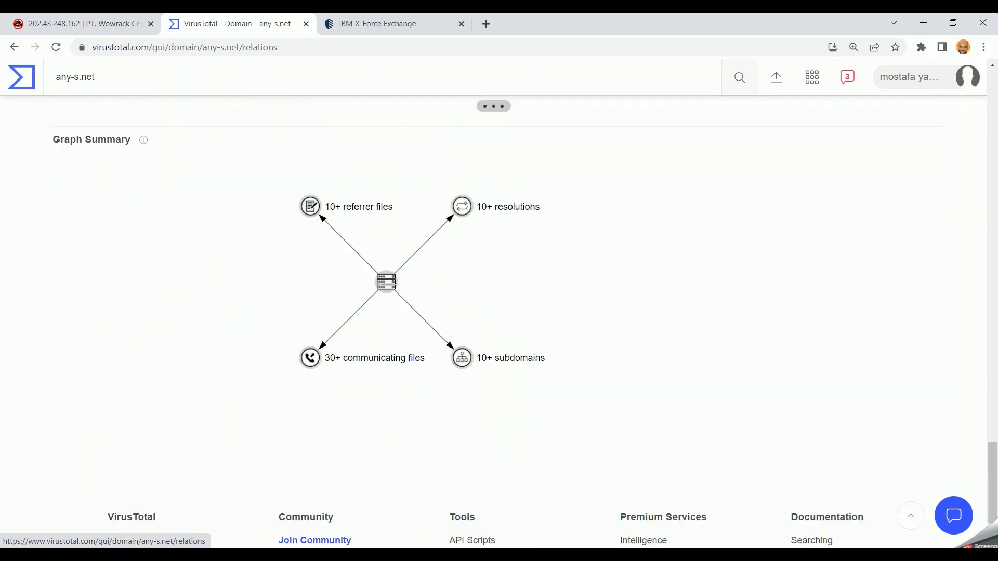
Open the relationship graph of any-s.net and inspect the details of its domain, resolved IP address and Whois nodes
click(385, 281)
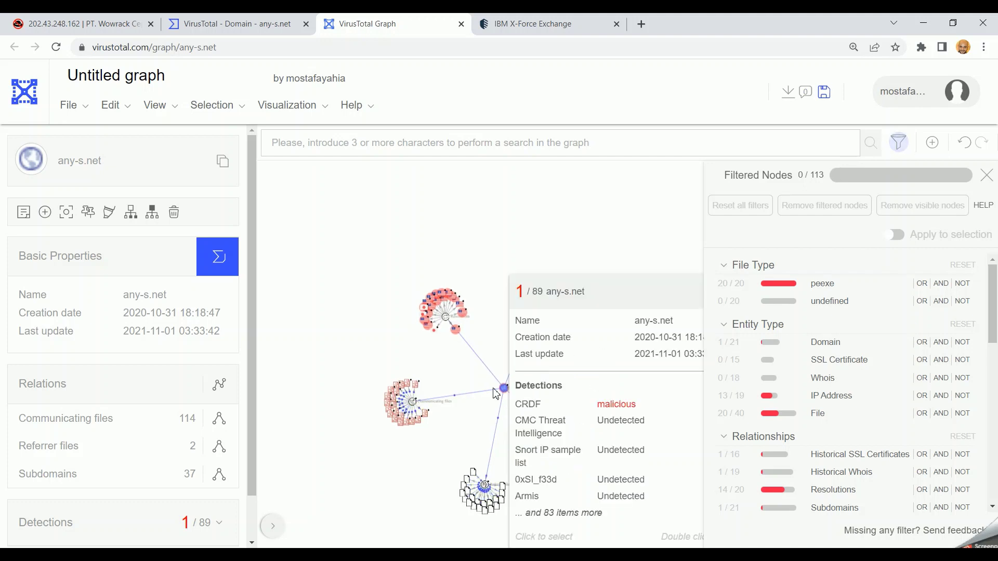
mouse_move(507, 396)
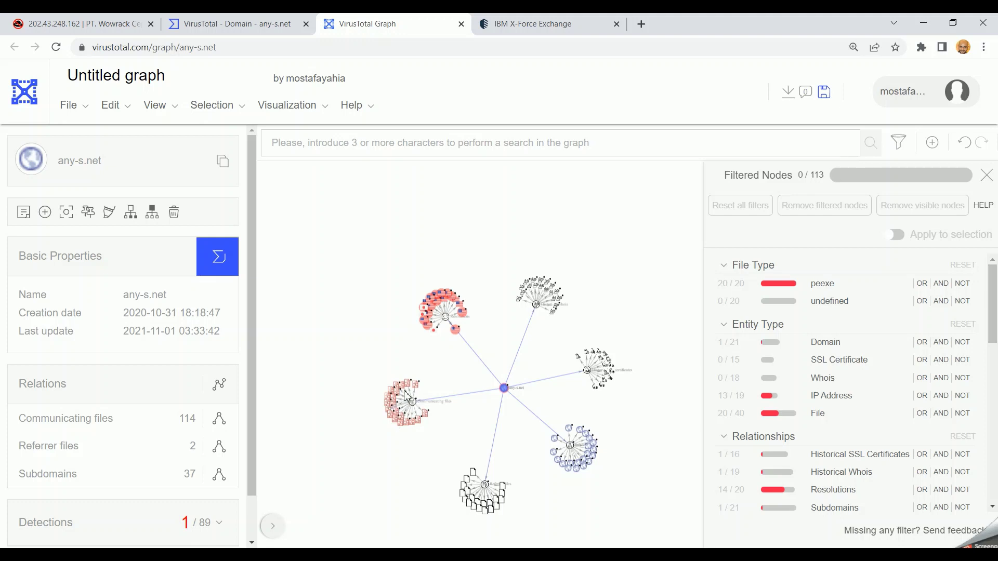
mouse_move(440, 310)
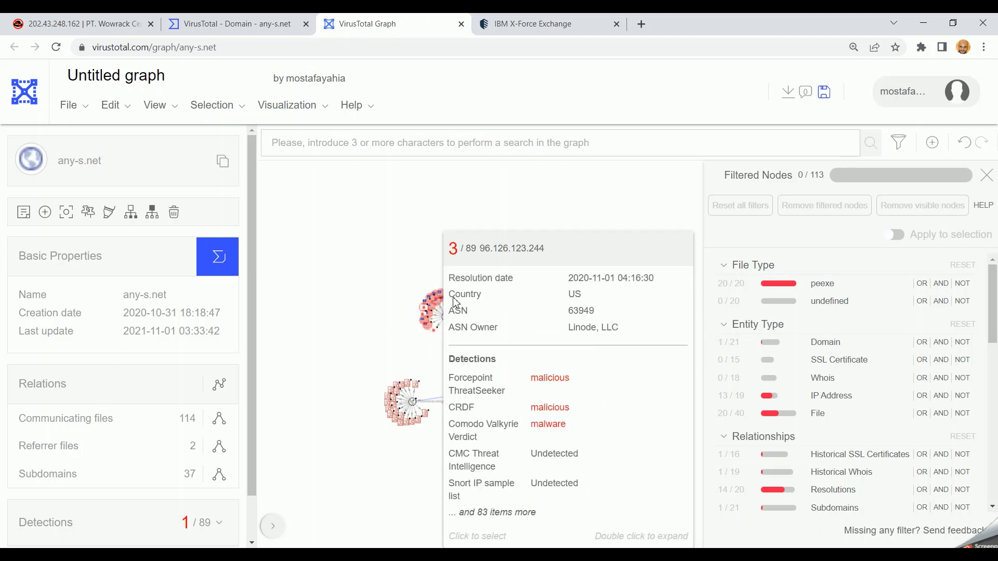
mouse_move(429, 330)
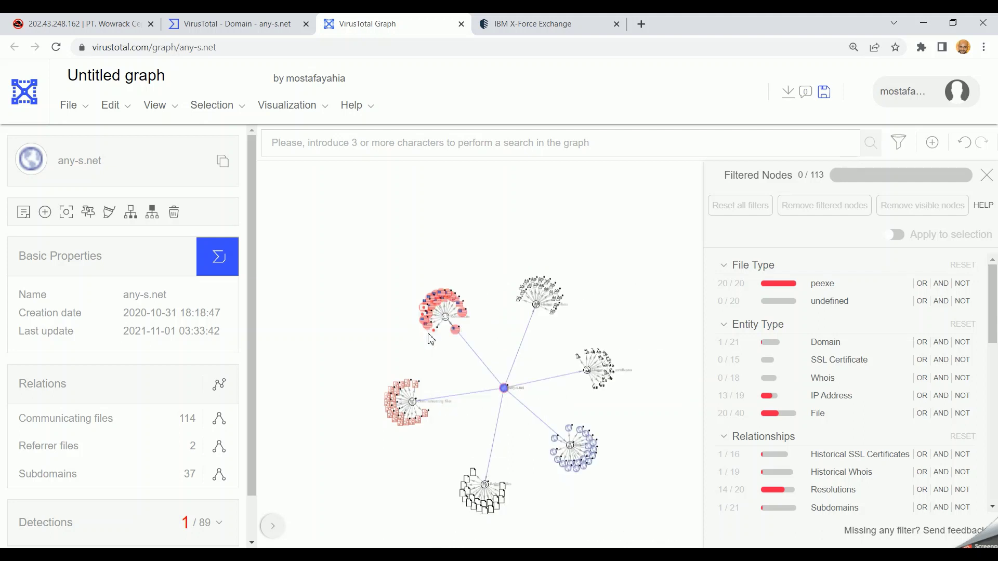
mouse_move(536, 296)
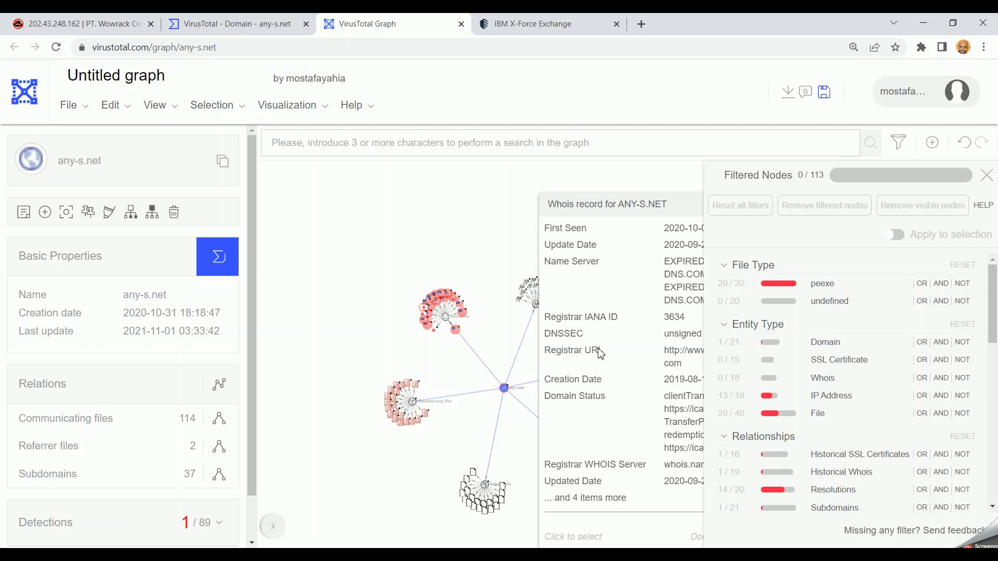
mouse_move(610, 364)
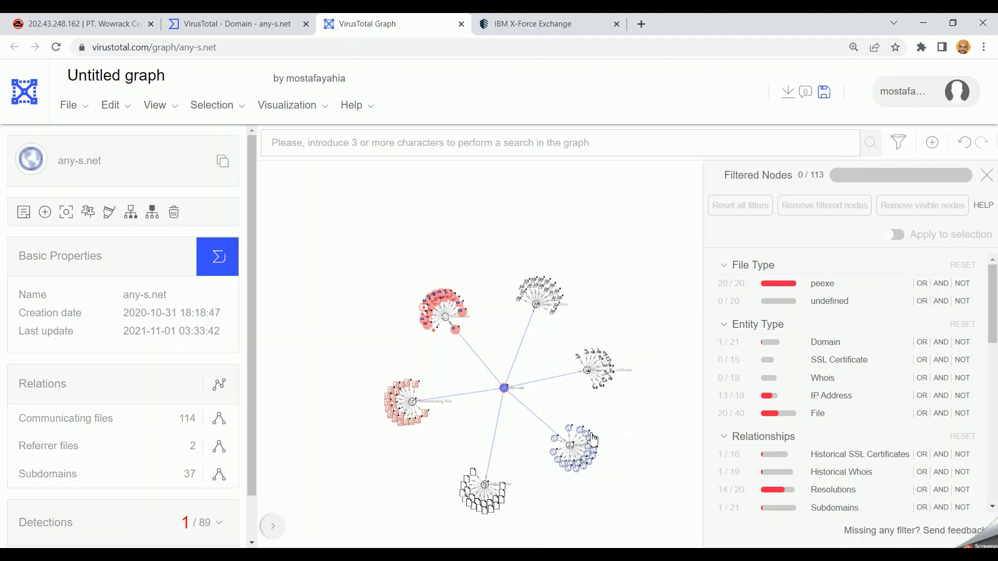
Inspect the remaining graph clusters of any-s.net, including SSL certificates, subdomains, referrer files and communicating files
mouse_move(588, 375)
mouse_move(586, 458)
mouse_move(507, 498)
mouse_move(473, 477)
mouse_move(407, 393)
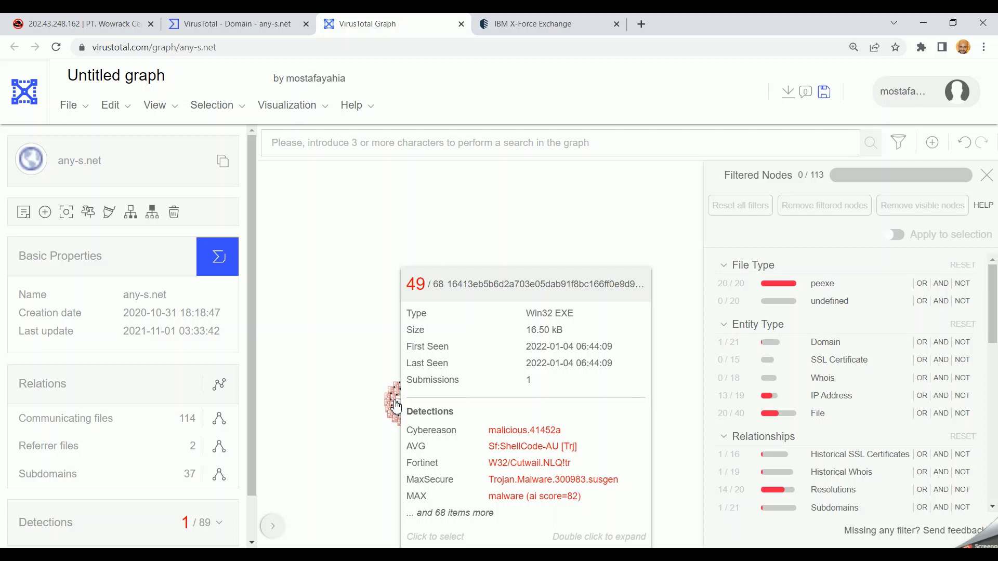
Expand the communicating file 2107bf81f3c194b4282ad6f759916f98.virus in the graph and copy its hash
mouse_move(396, 418)
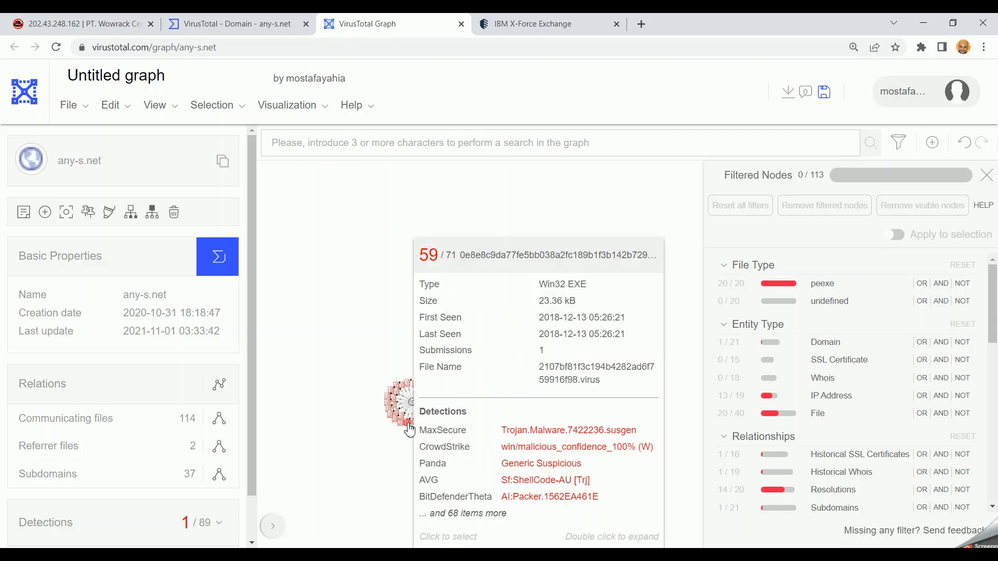
click(408, 427)
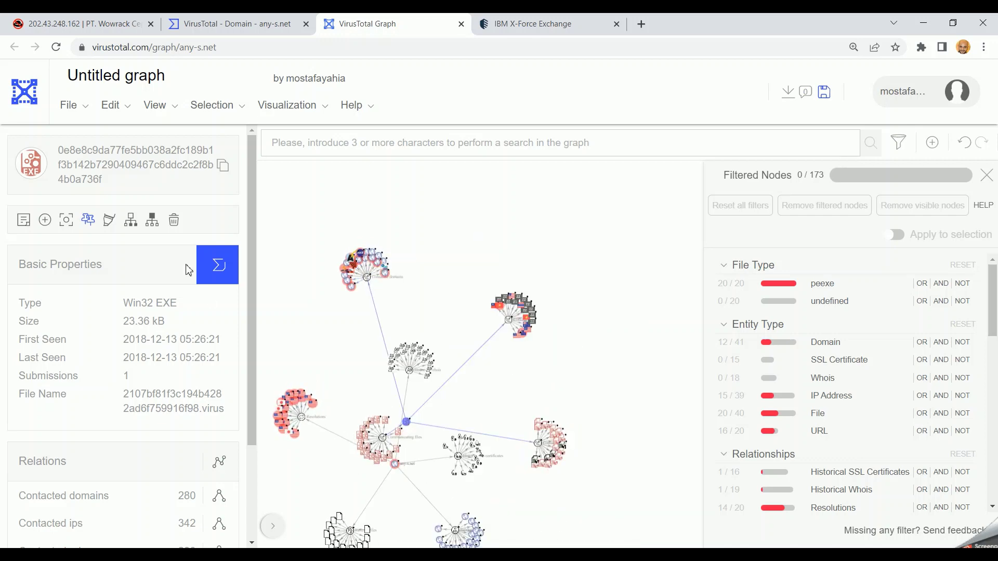
click(223, 165)
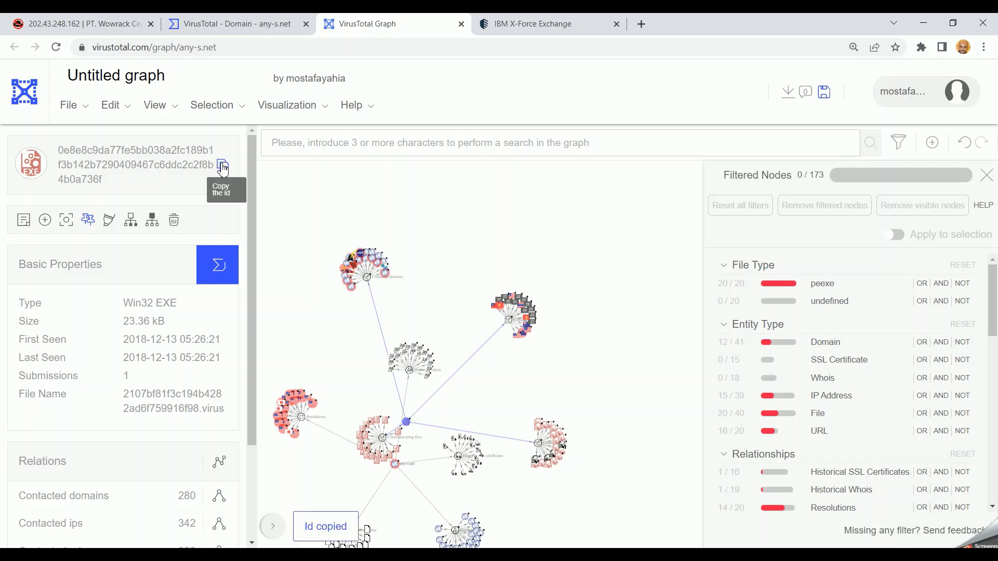
Search VirusTotal for the copied file hash in place of any-s.net
click(230, 23)
double_click(325, 85)
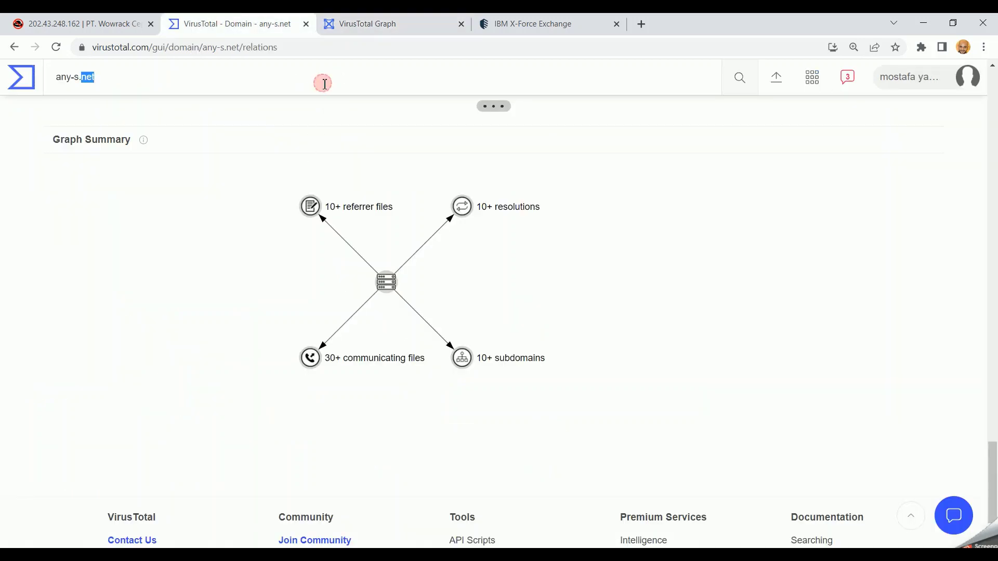
key(ctrl+a)
key(ctrl+v)
key(Return)
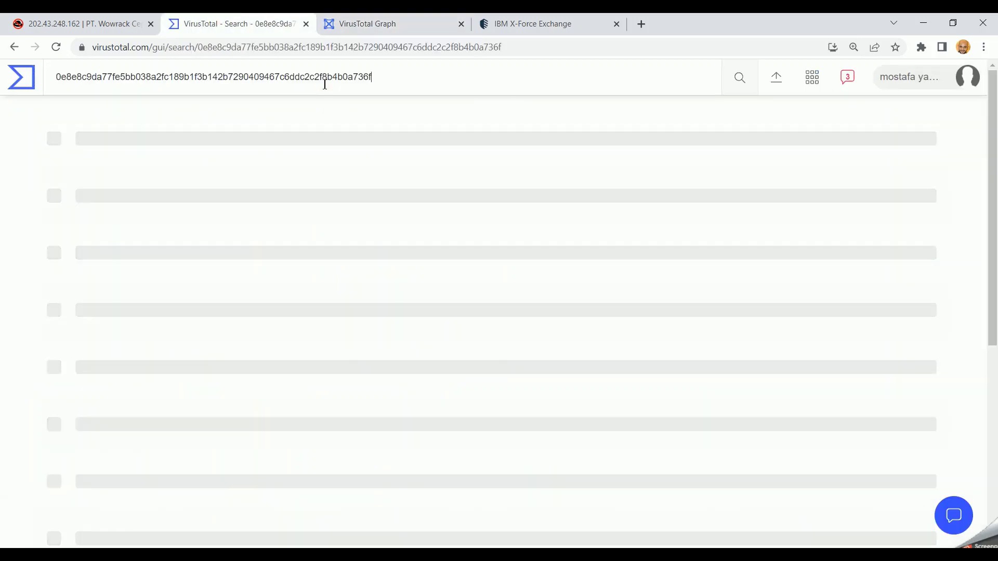
Review the security vendors' detections for the file, highlighting the word DownLoad in NANO-Antivirus's verdict
scroll(283, 311, down, 3)
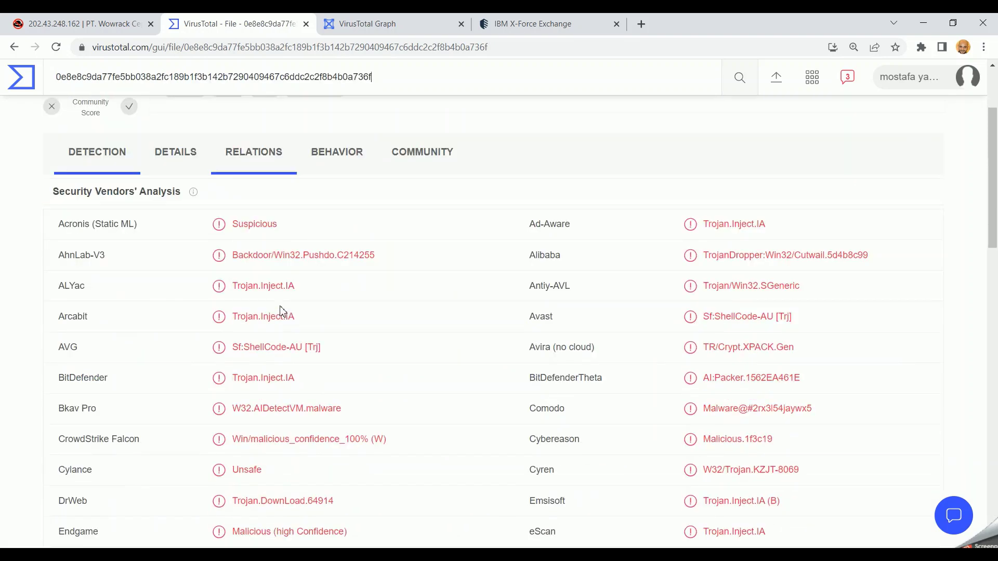
scroll(284, 273, down, 7)
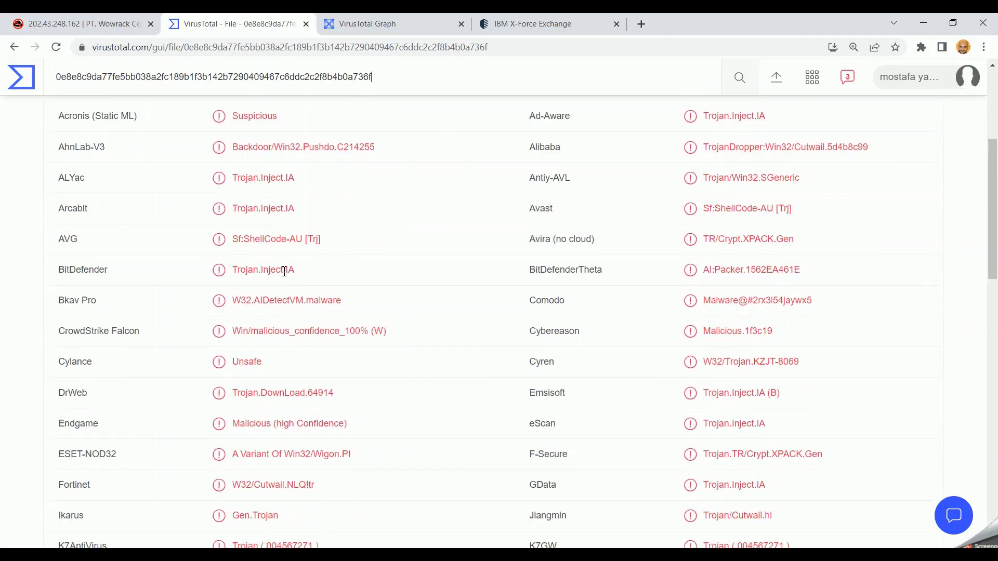
scroll(269, 401, down, 5)
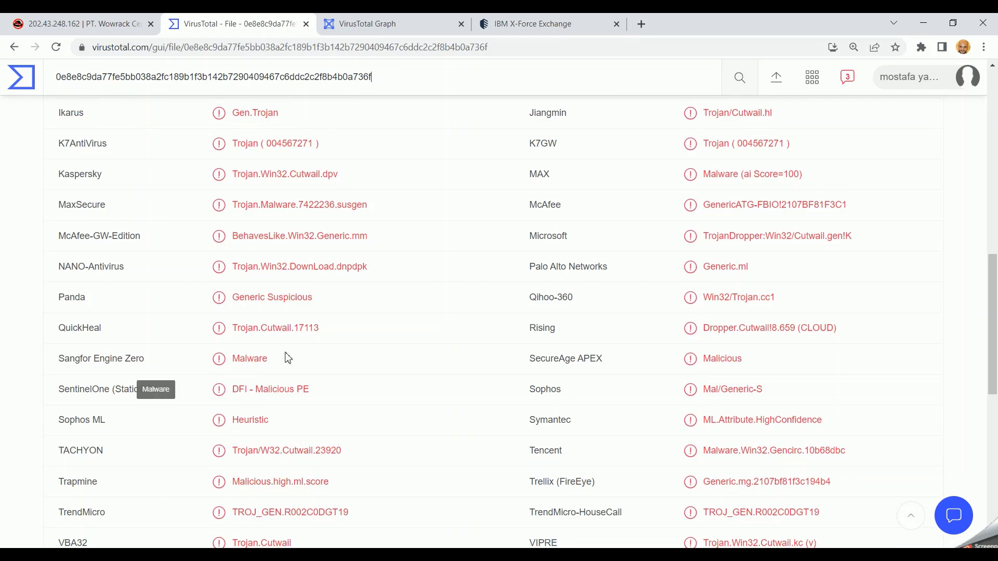
double_click(311, 266)
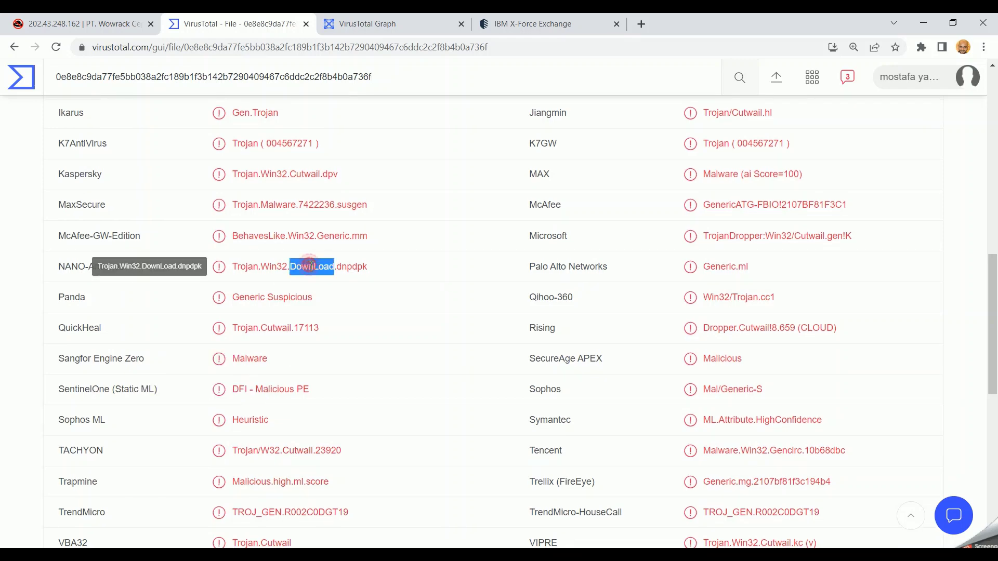
scroll(721, 333, down, 5)
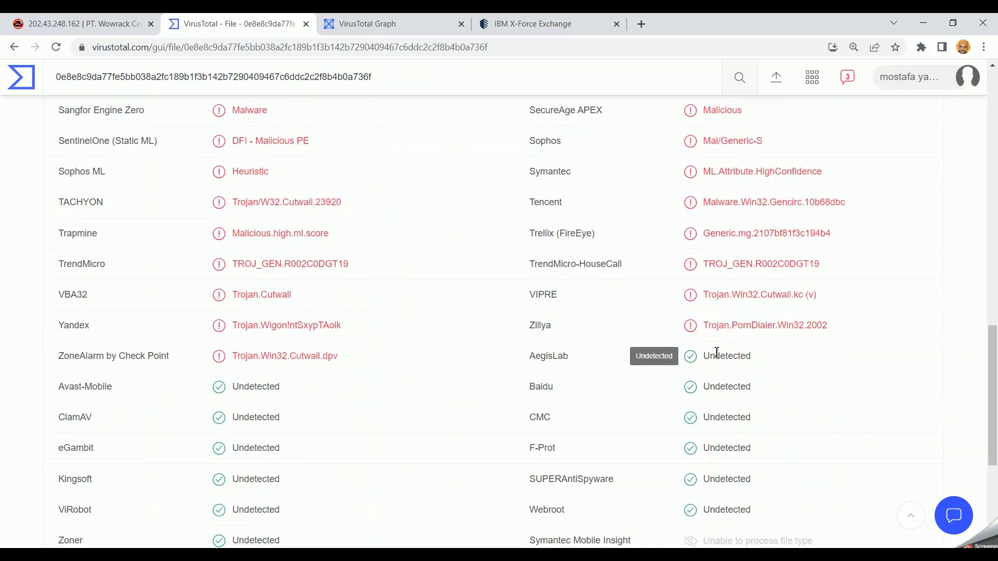
scroll(717, 352, up, 12)
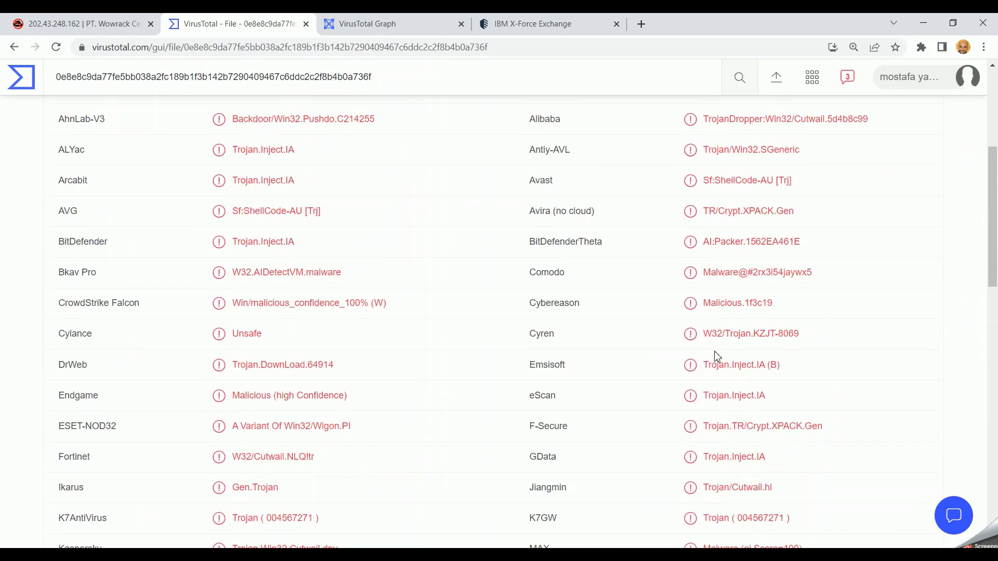
scroll(718, 356, up, 5)
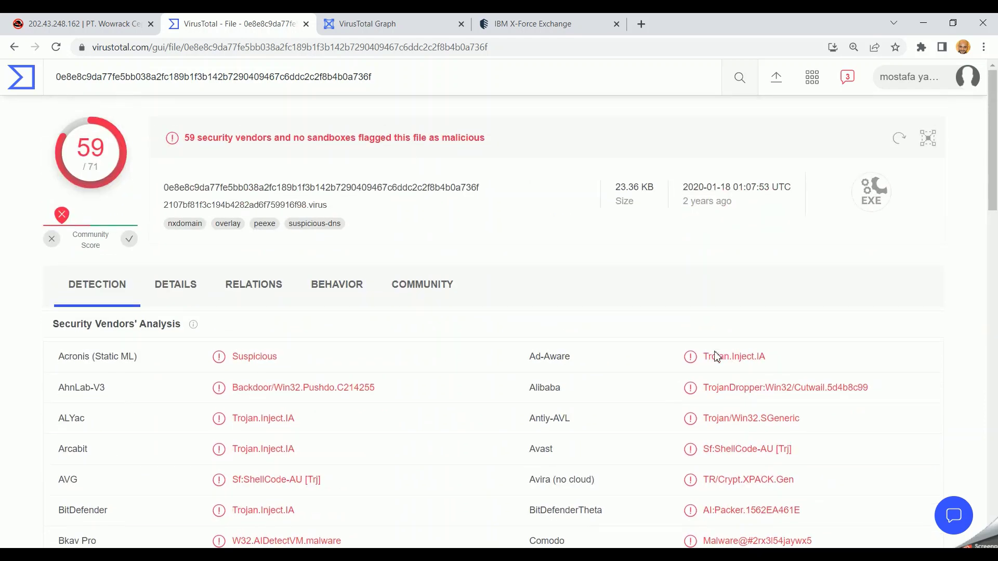
Open the file's relations and load two further batches of contacted URLs to review alongside the contacted domains
click(283, 280)
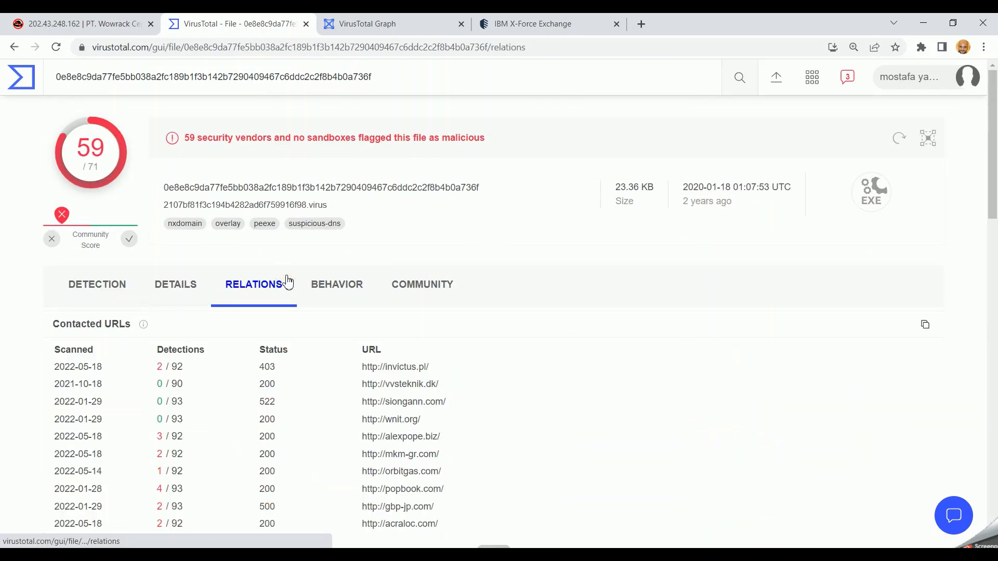
scroll(276, 359, down, 5)
scroll(430, 250, up, 3)
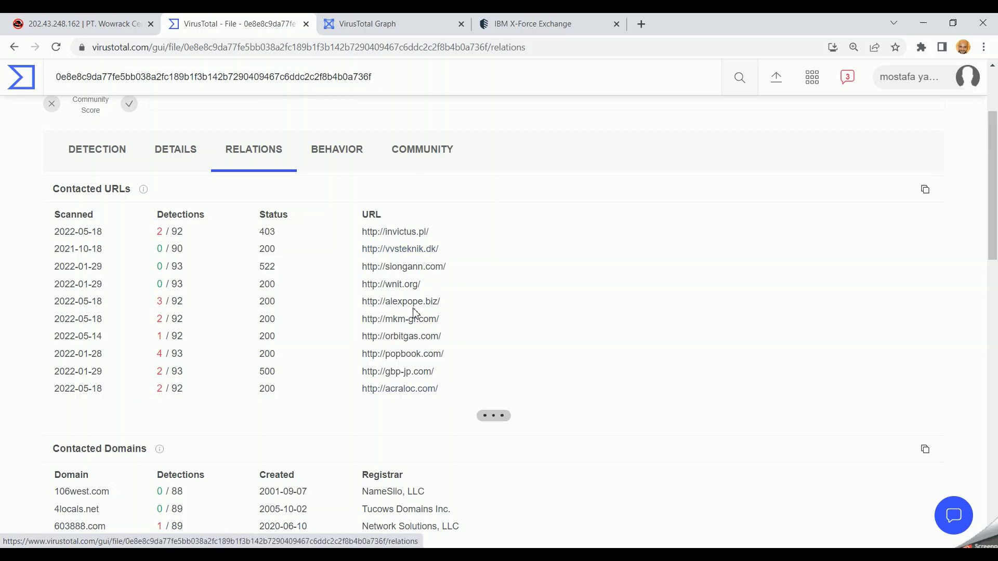
click(488, 416)
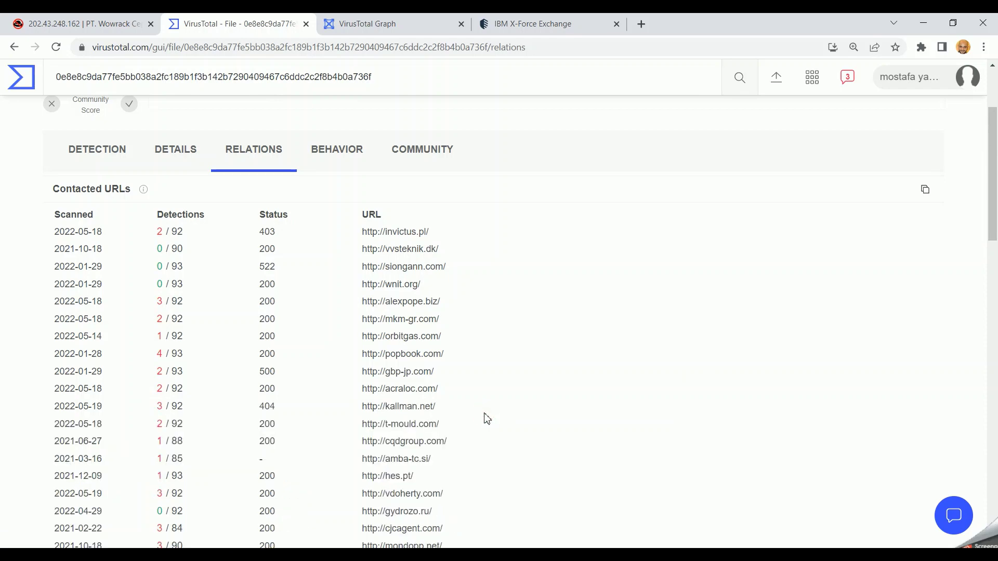
scroll(487, 418, down, 4)
click(491, 396)
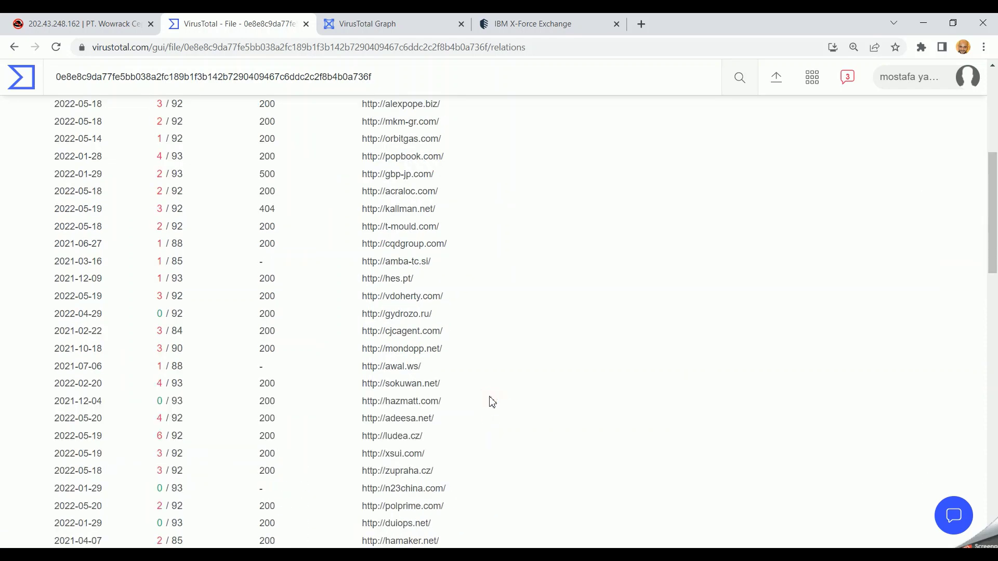
scroll(491, 401, down, 5)
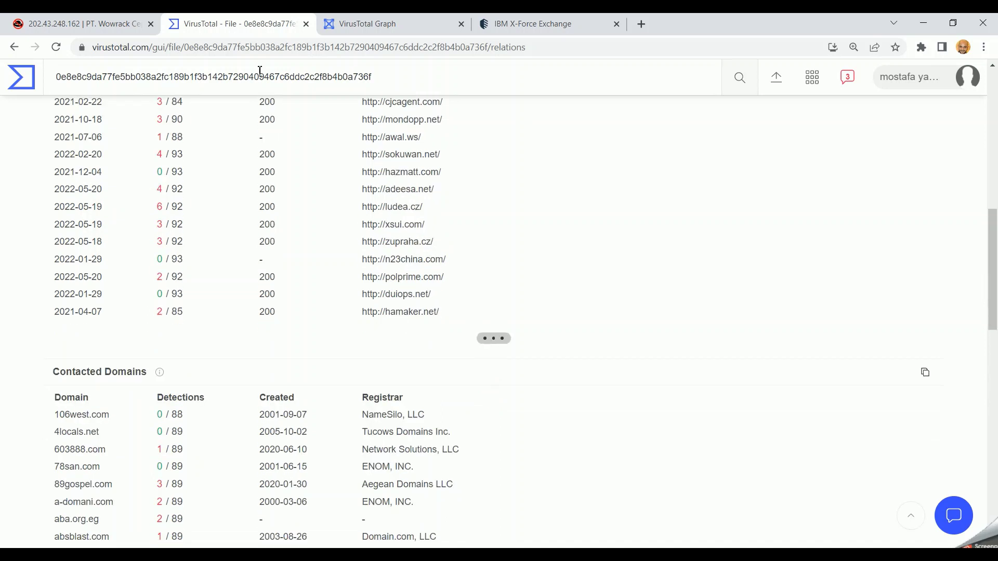
Return to the any-s.net domain report through the browsing history and recheck its subdomains, communicating files and referring files
right_click(15, 47)
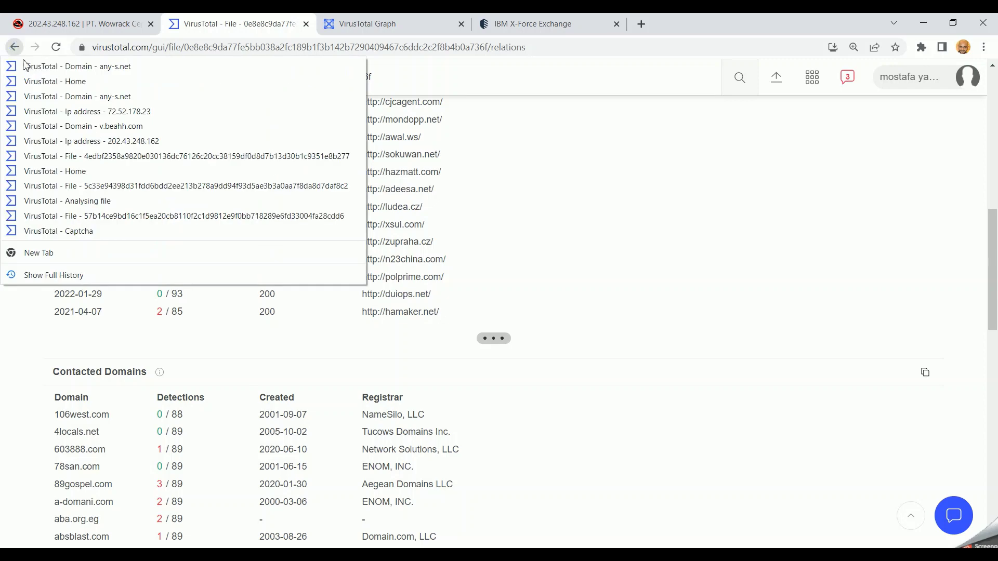
click(39, 97)
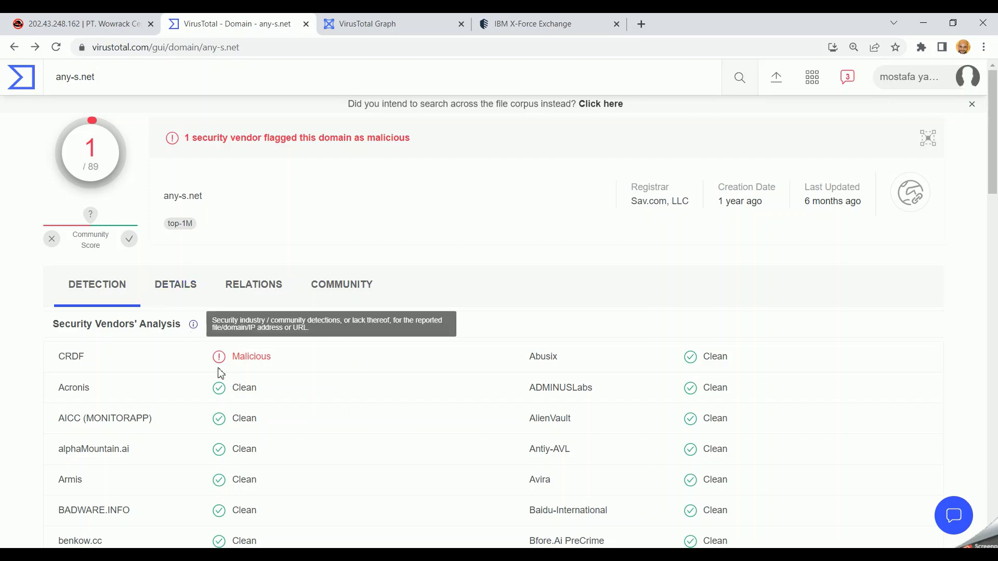
click(263, 296)
scroll(272, 377, down, 10)
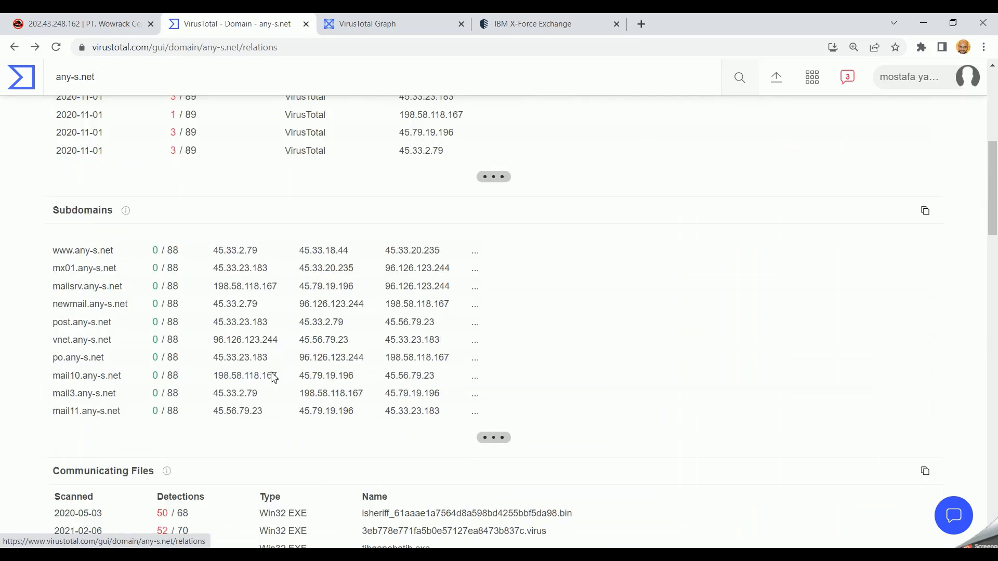
scroll(272, 376, down, 8)
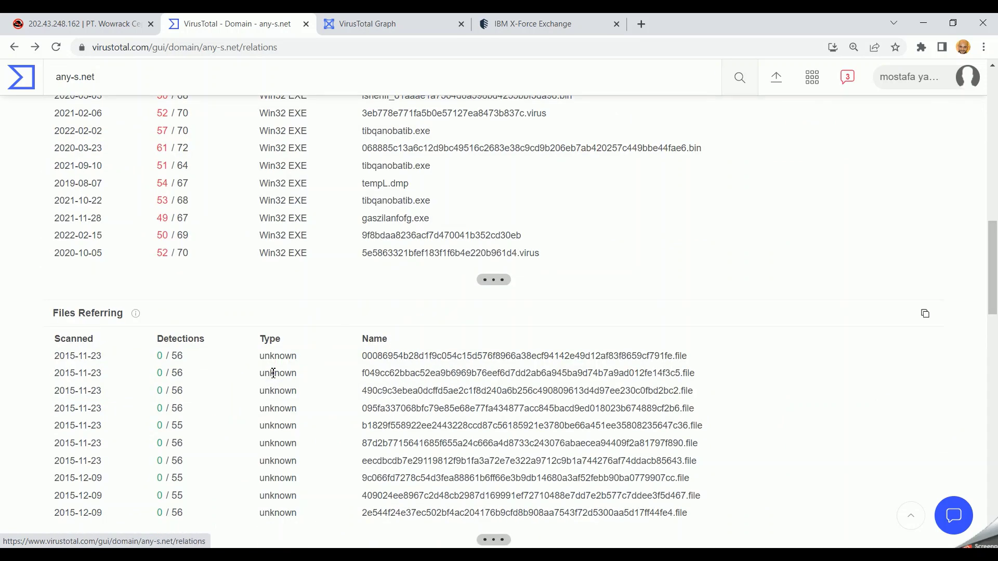
scroll(273, 373, down, 7)
scroll(273, 374, up, 13)
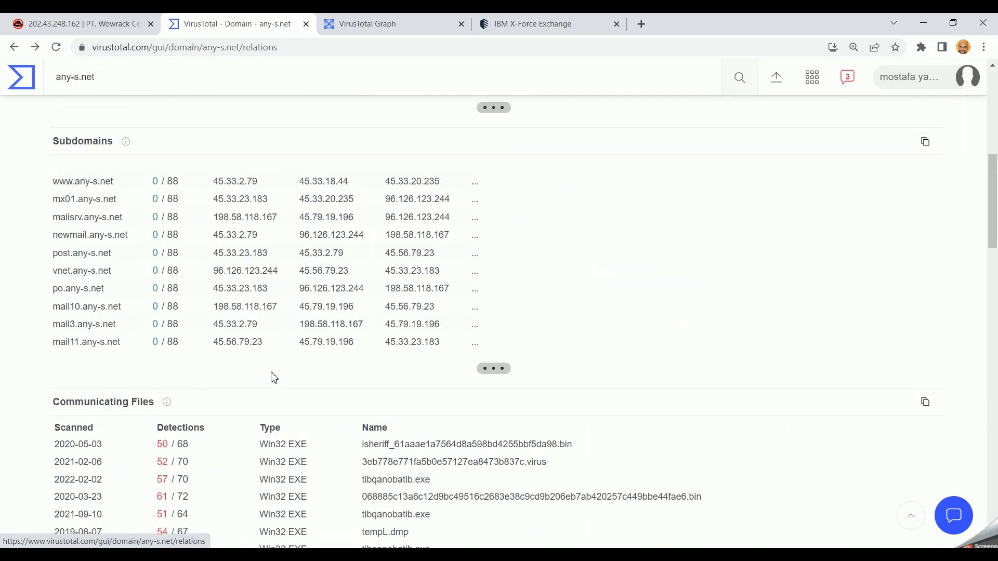
Review the subdomains and communicating files listed in the relations of any-s.net
scroll(274, 378, down, 2)
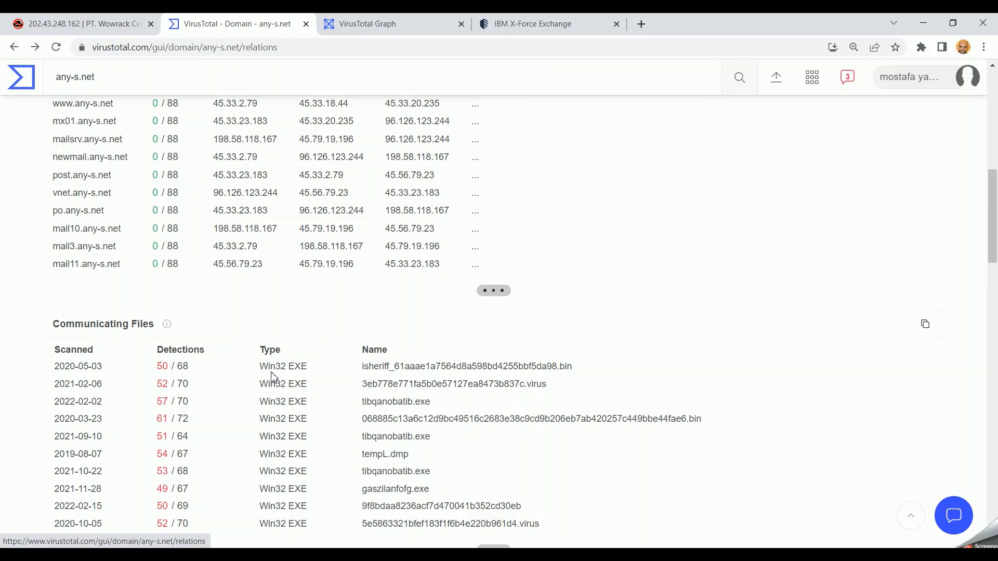
scroll(274, 377, up, 3)
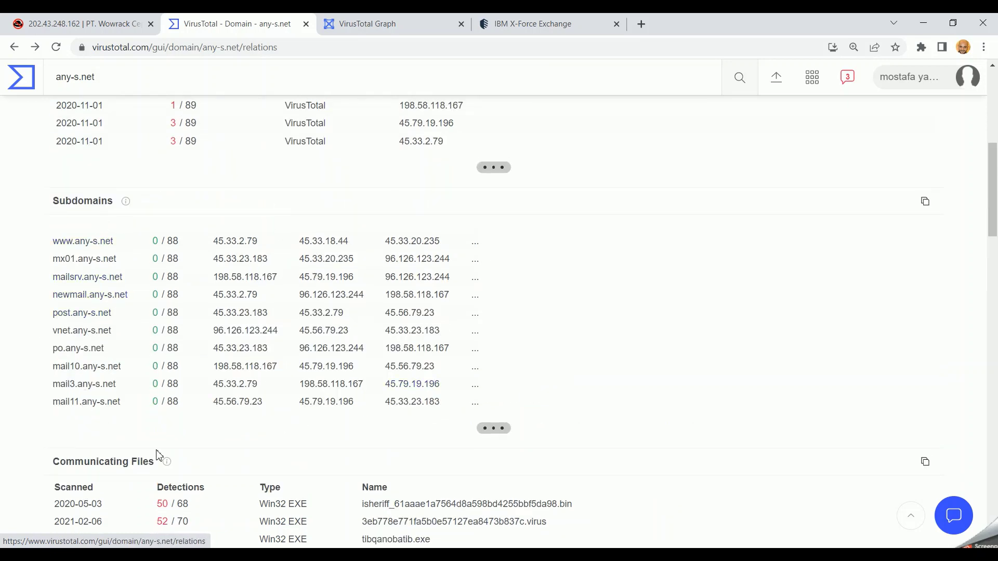
scroll(159, 456, down, 4)
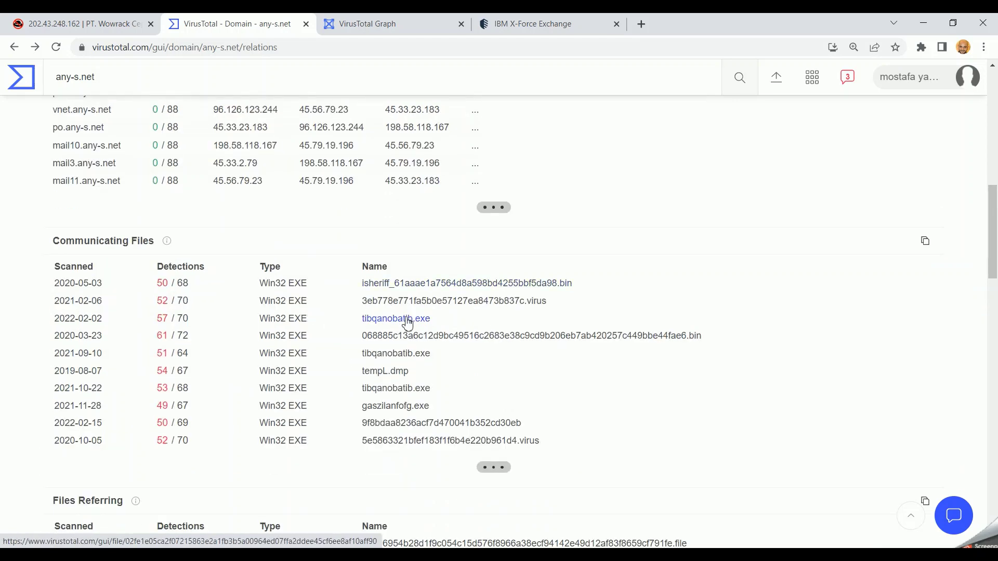
Examine the node clusters in the any-s.net relationship graph, and close the graph
click(374, 24)
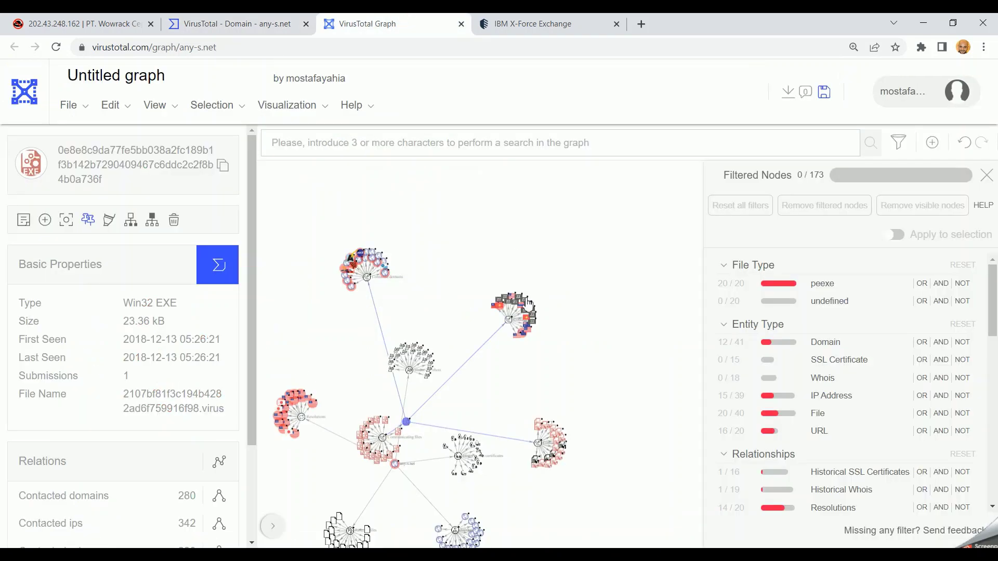
mouse_move(523, 311)
scroll(426, 390, down, 3)
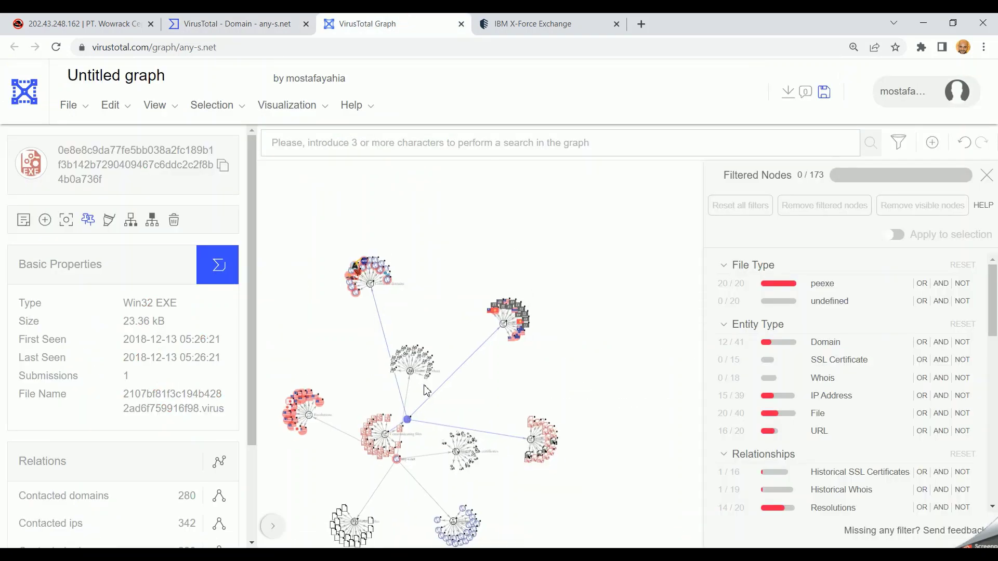
scroll(427, 390, up, 3)
mouse_move(364, 249)
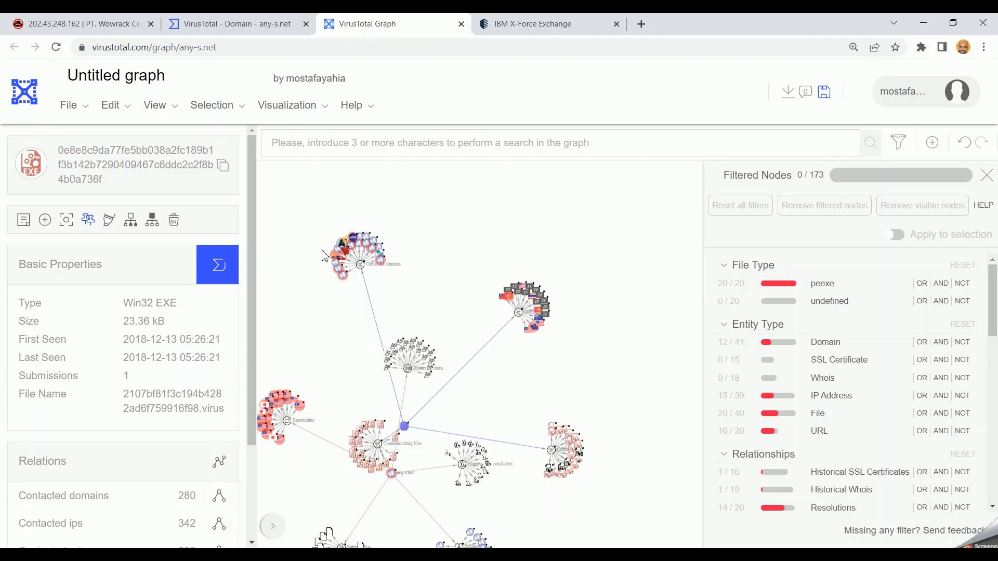
mouse_move(435, 358)
click(461, 24)
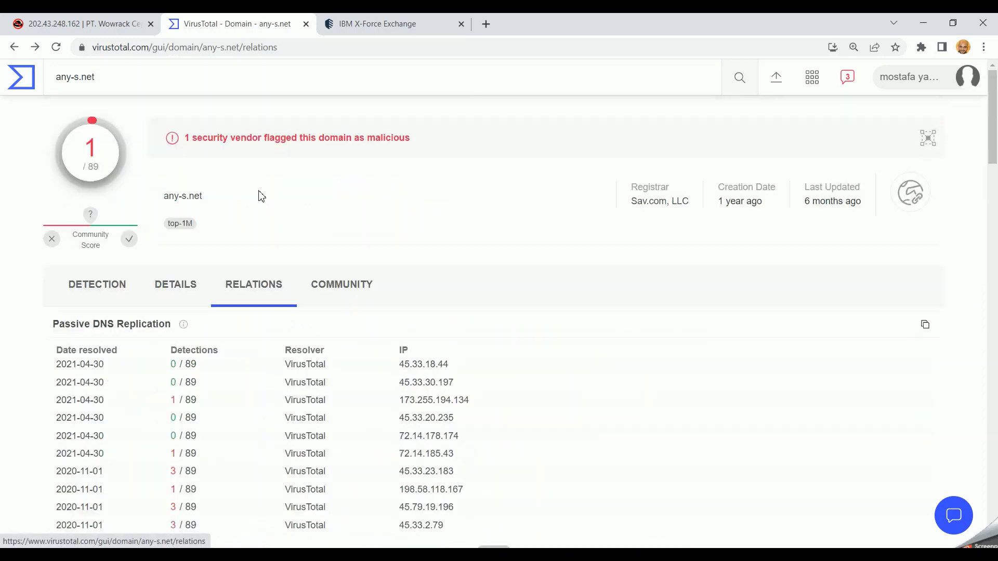
Show the detection results for any-s.net, copy the domain name and search for it in IBM X-Force Exchange
click(123, 298)
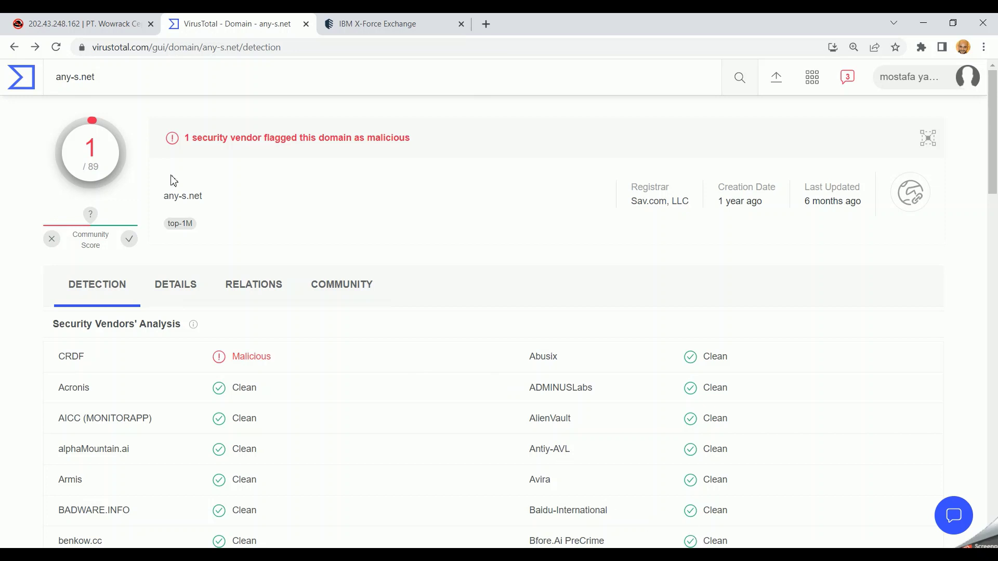
double_click(144, 84)
click(144, 84)
key(ctrl+c)
click(377, 24)
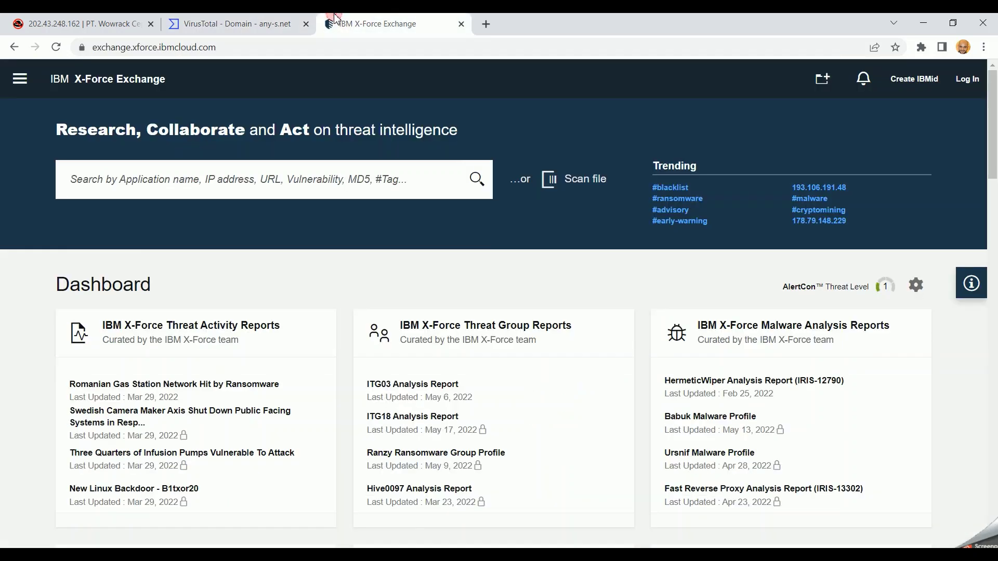
click(328, 174)
key(ctrl+v)
key(Return)
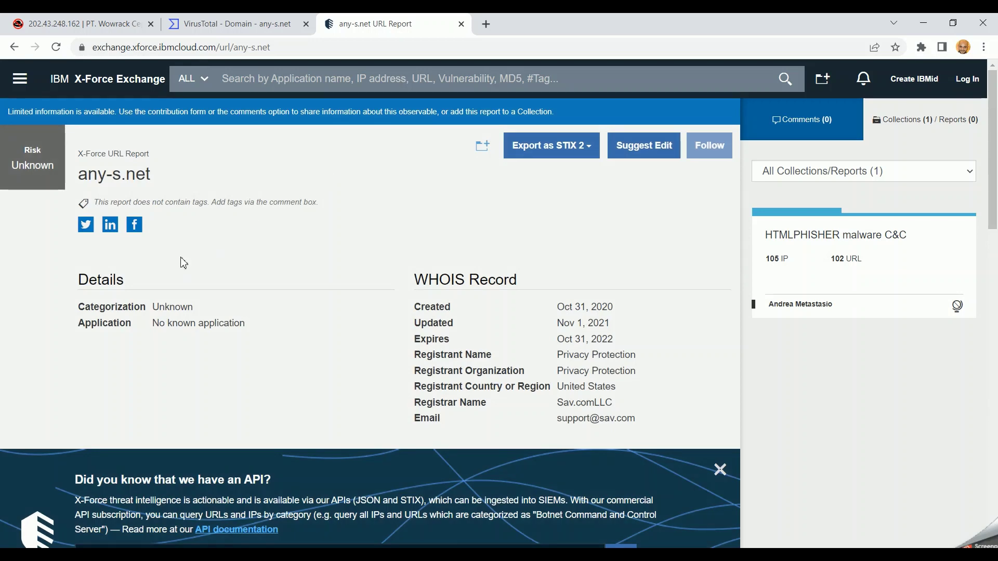
Examine the tags note in the any-s.net URL report, and open its linked HTMLPHISHER malware C&C collection to review the contents
triple_click(163, 203)
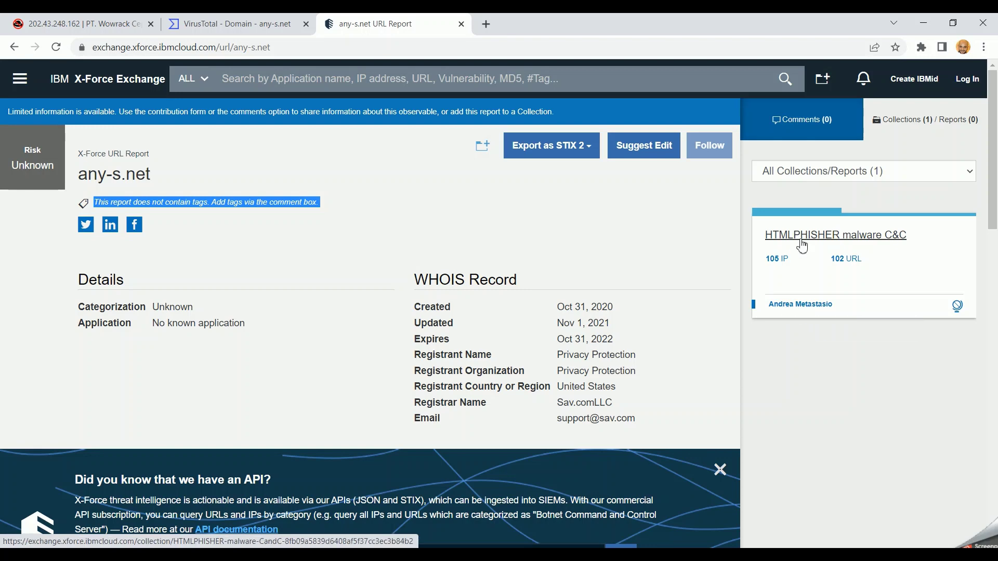
triple_click(92, 172)
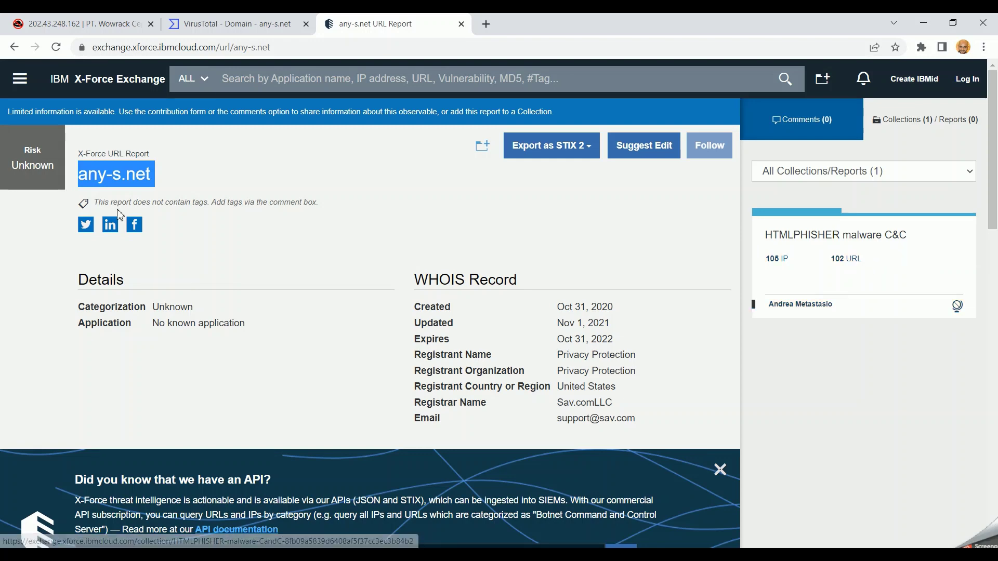
click(805, 237)
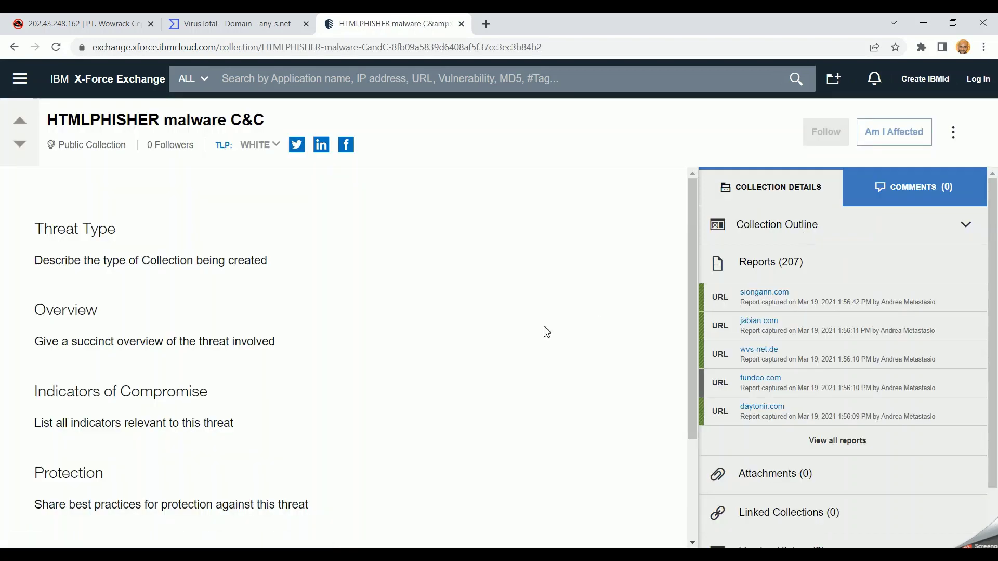
scroll(319, 390, down, 3)
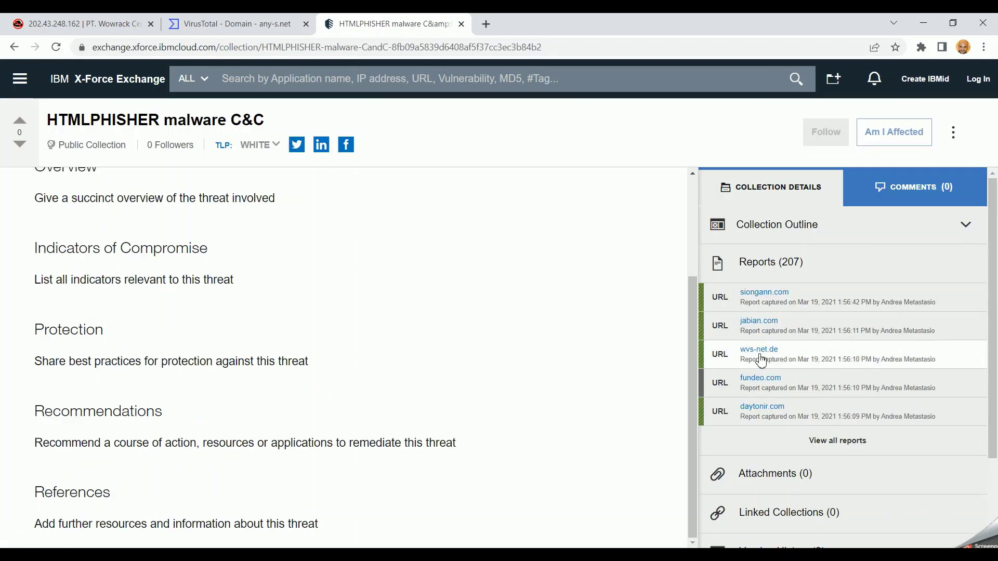
scroll(762, 359, down, 2)
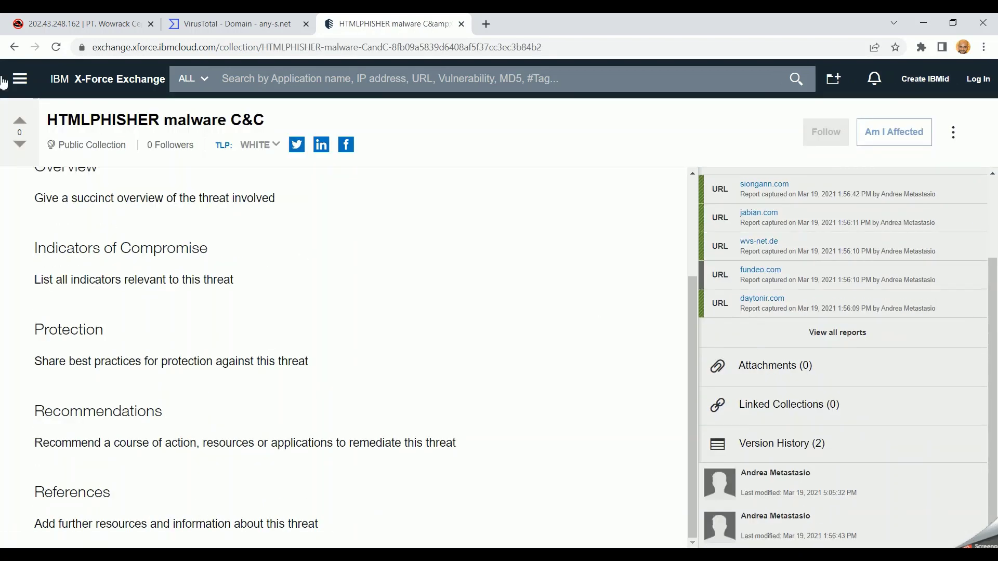
Go back three pages in the X-Force Exchange browsing history, and return to the any-s.net report in VirusTotal
click(11, 48)
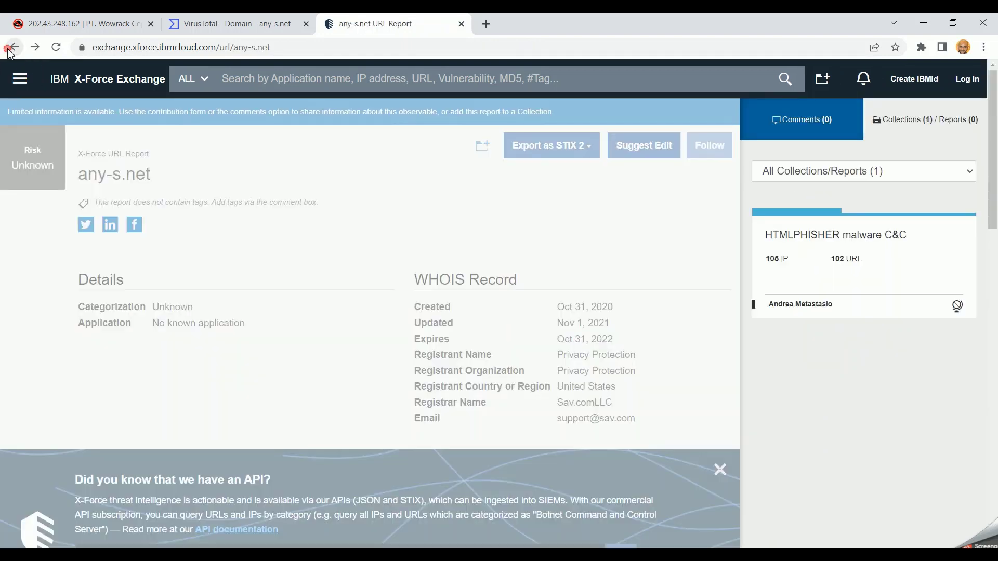
click(11, 47)
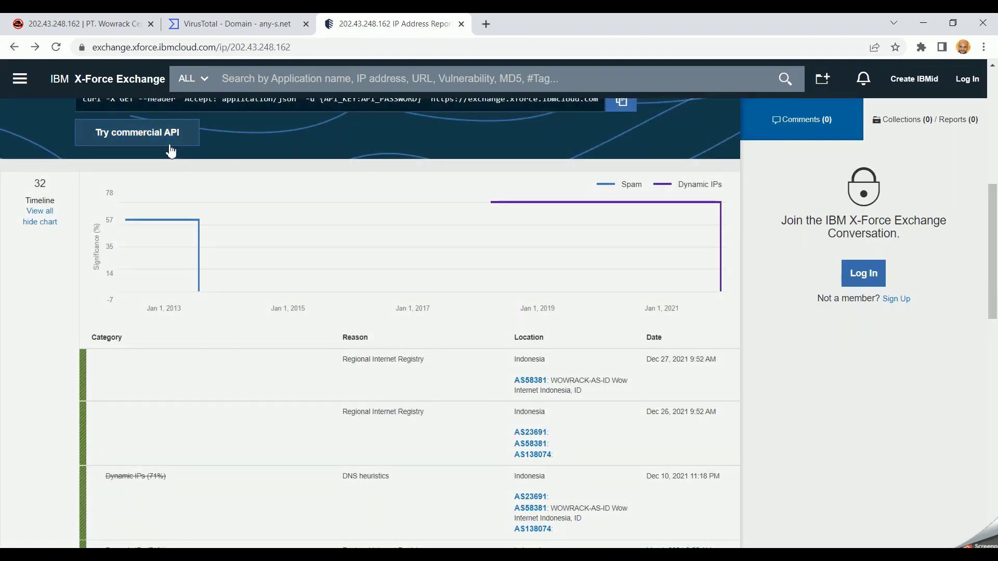
click(16, 48)
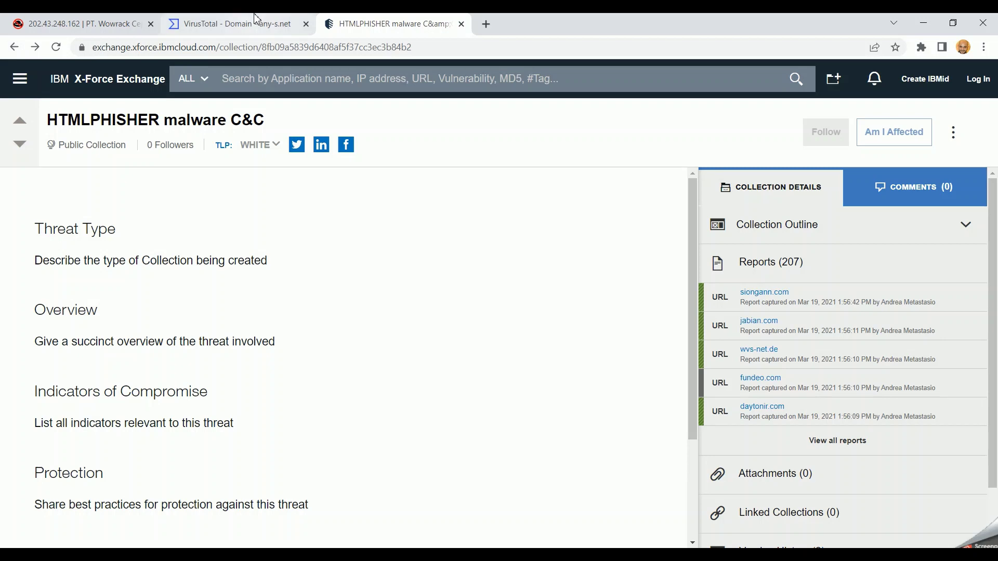
click(251, 21)
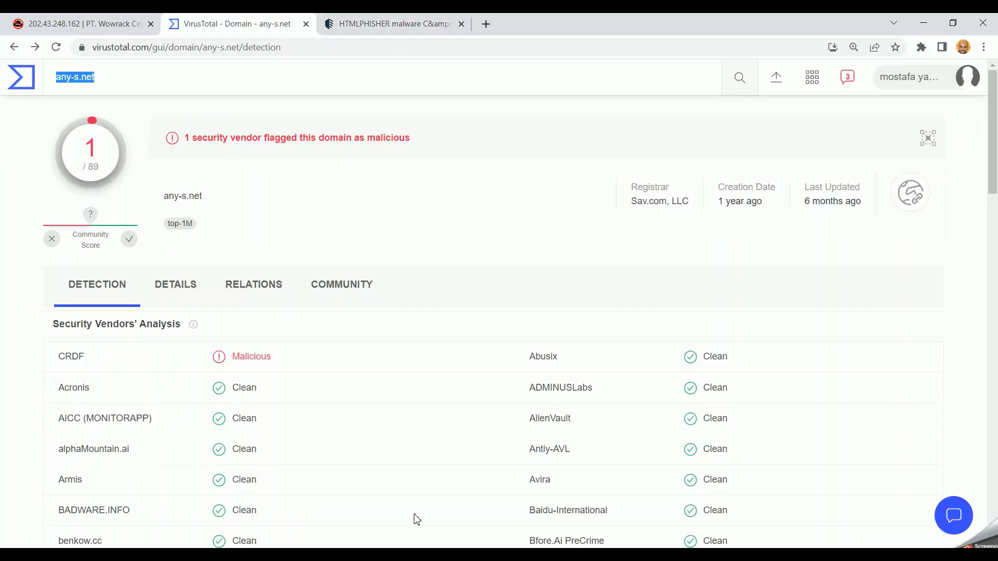
Copy the C&C IP 72.52.178.23 from the Samples slide in PowerPoint and search for it in VirusTotal in place of any-s.net
click(749, 499)
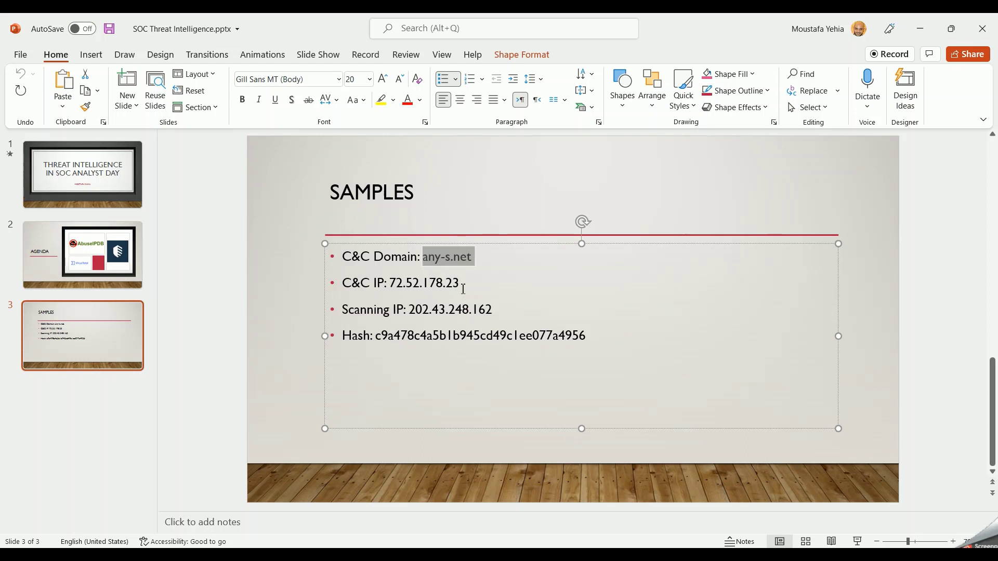
drag(463, 289, 393, 287)
key(ctrl+c)
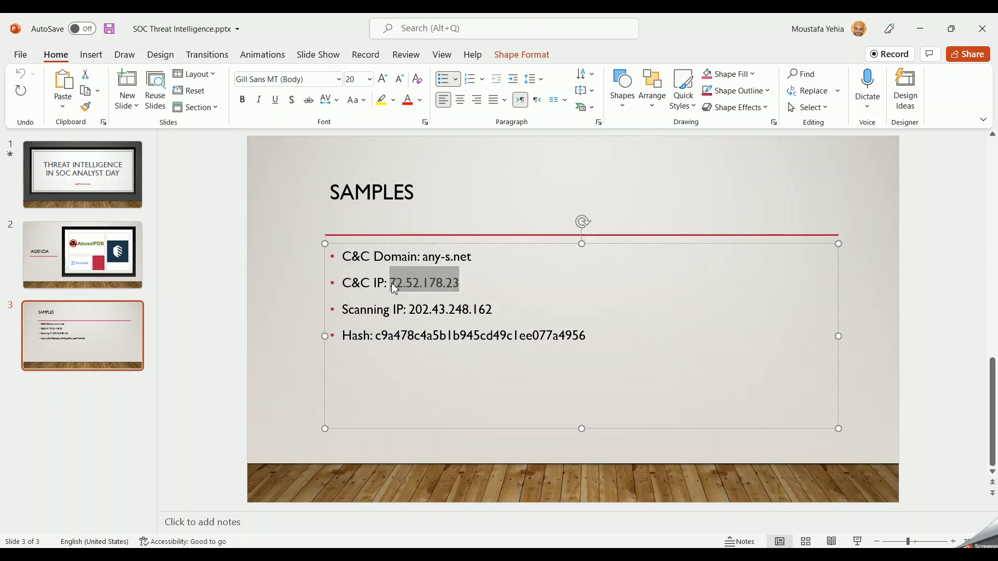
key(alt+Tab)
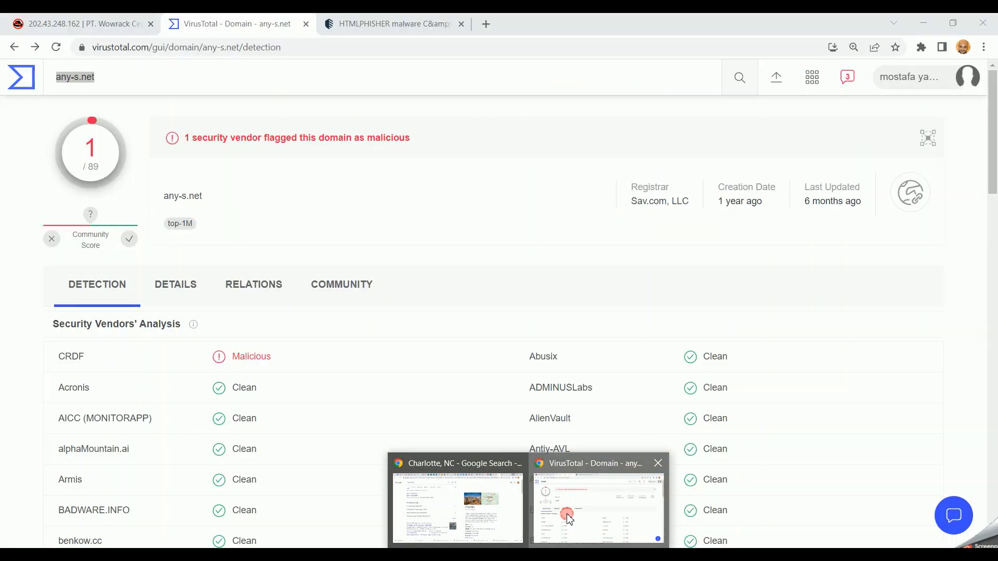
click(568, 511)
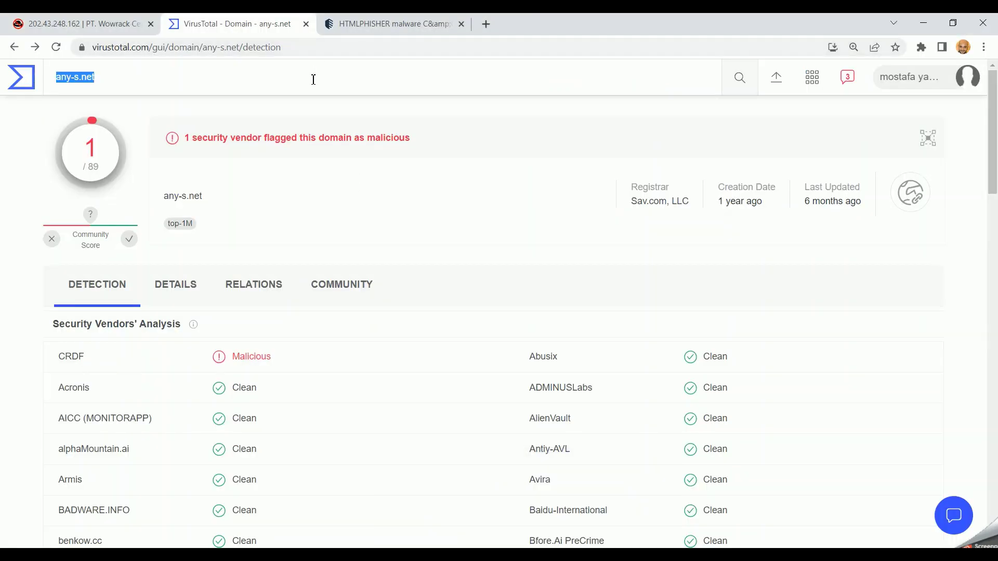
key(ctrl+v)
key(Return)
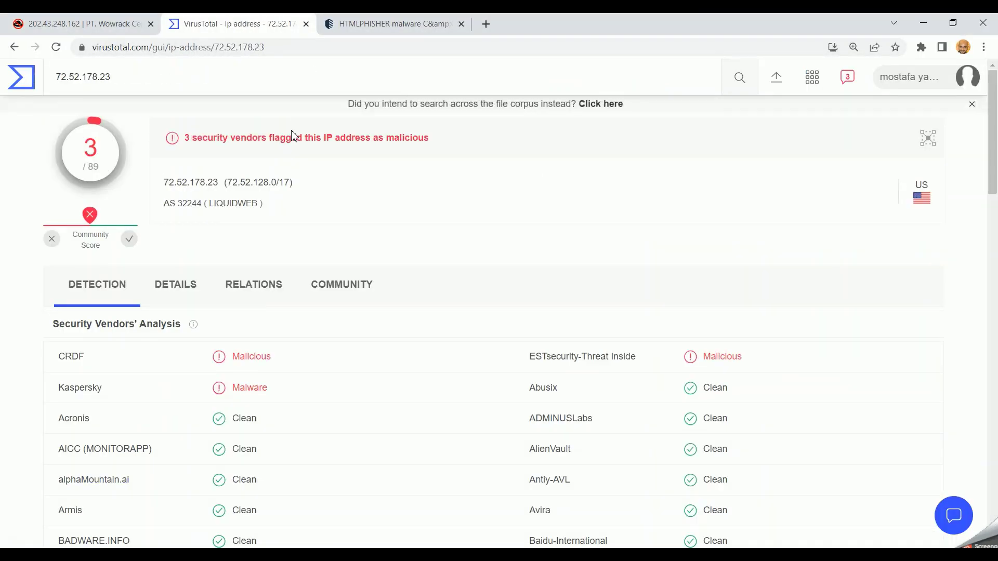
Review the security vendors' analysis of 72.52.178.23, highlighting the verdicts of CRDF, Kaspersky and ESTsecurity-Threat Inside
double_click(241, 356)
double_click(240, 387)
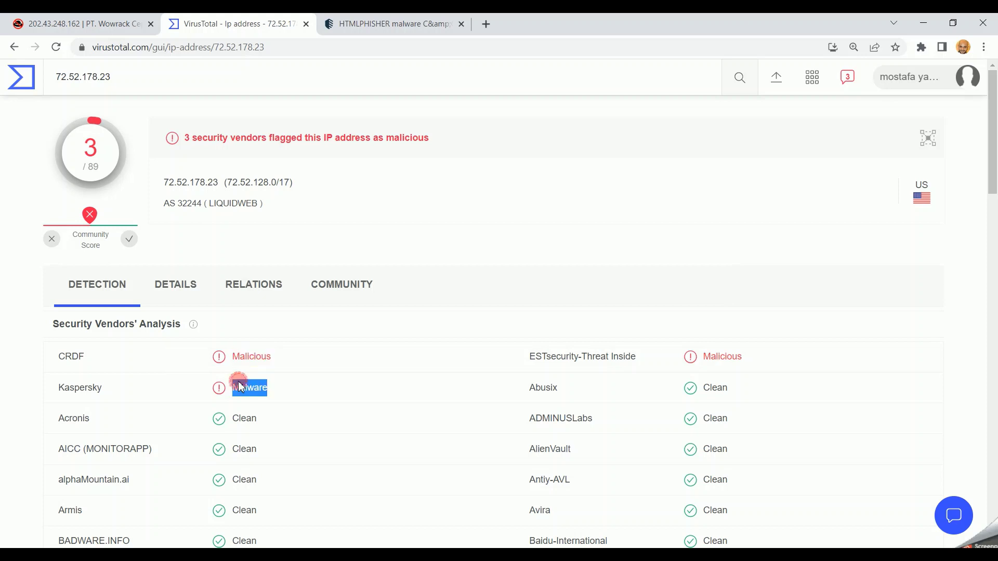
double_click(725, 357)
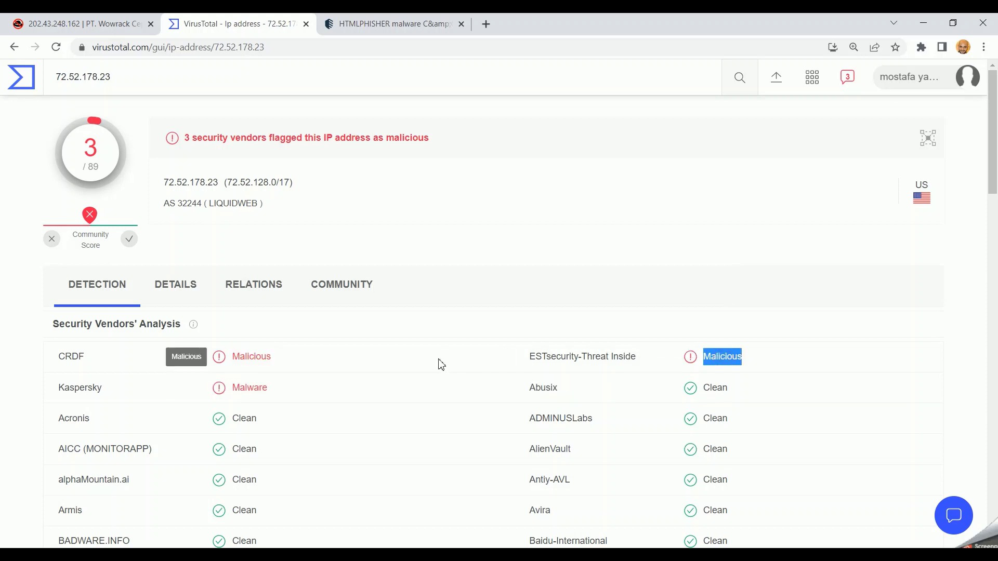
scroll(441, 364, down, 3)
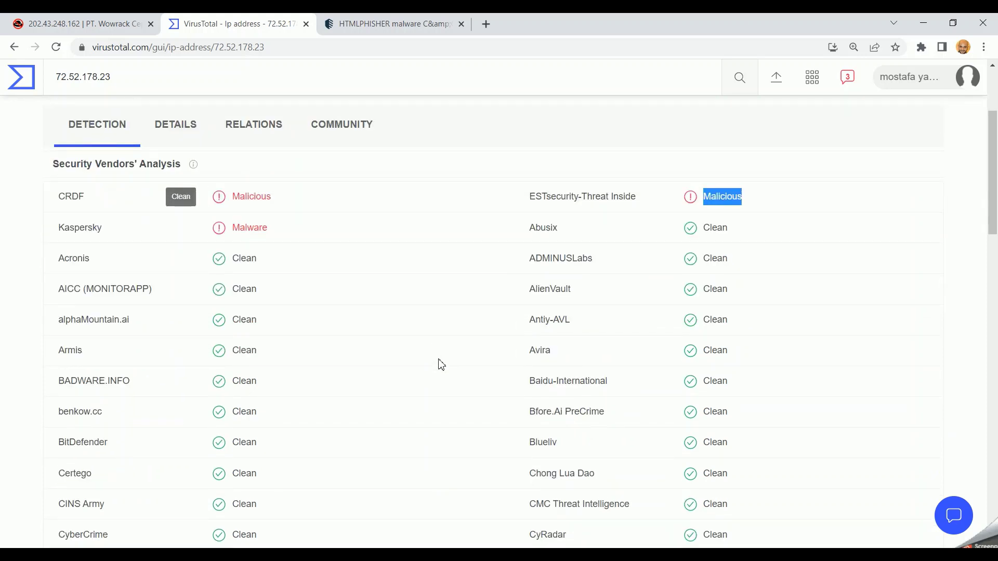
scroll(441, 364, up, 2)
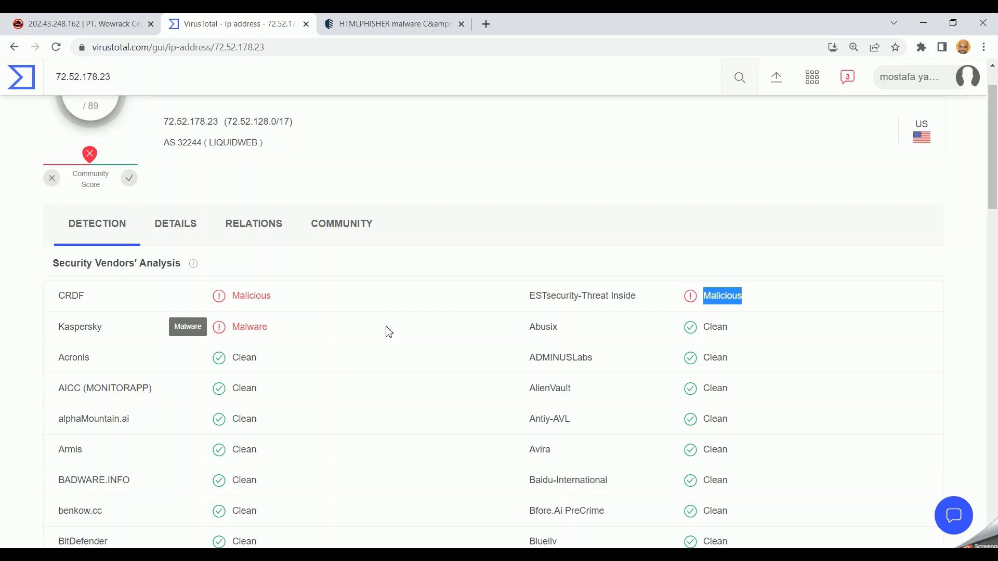
scroll(389, 331, up, 1)
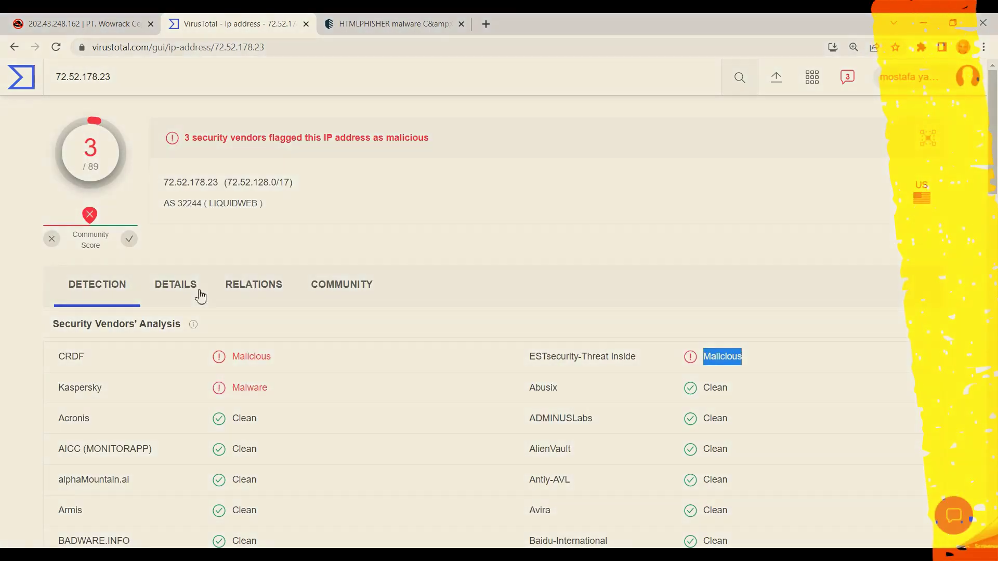
Review the basic properties, Whois lookup and Google results in the IP's details, and open its relations
click(176, 285)
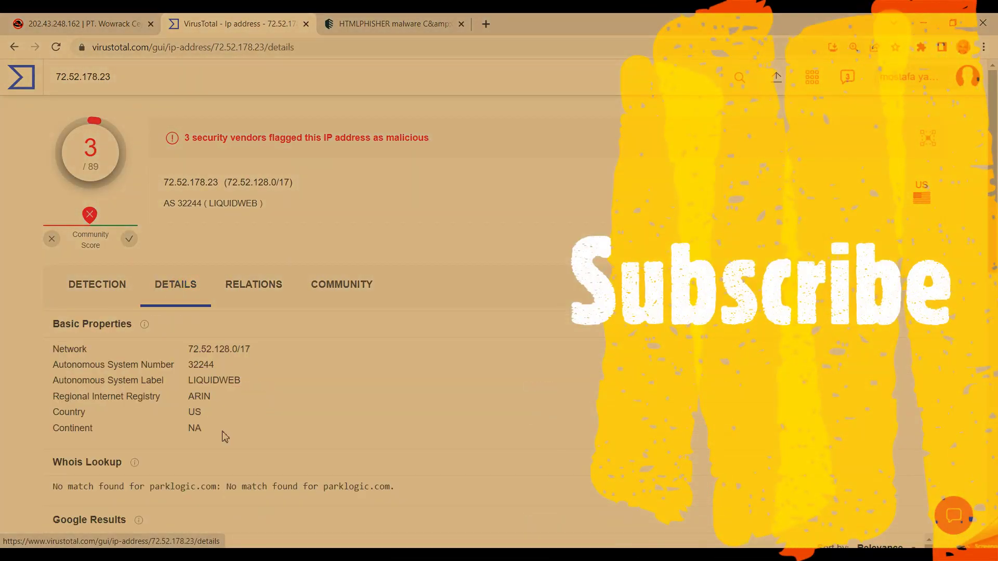
scroll(224, 437, down, 2)
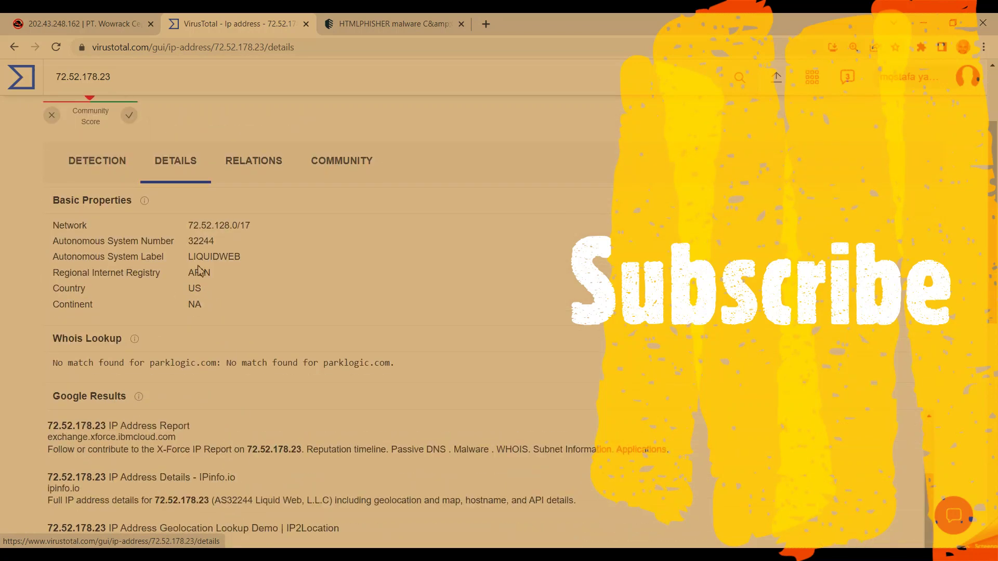
scroll(211, 316, down, 5)
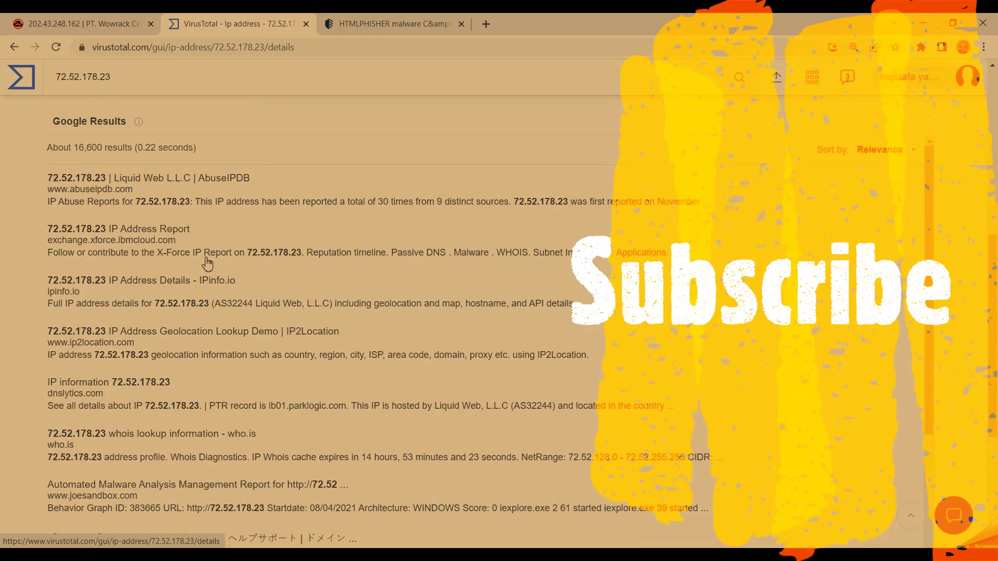
scroll(206, 245, up, 3)
scroll(206, 245, up, 4)
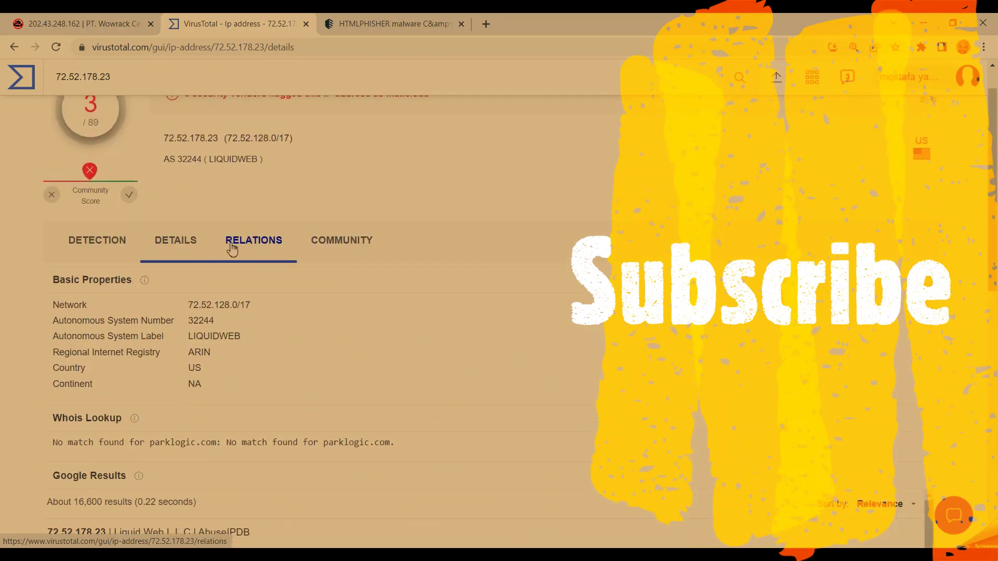
scroll(233, 250, up, 1)
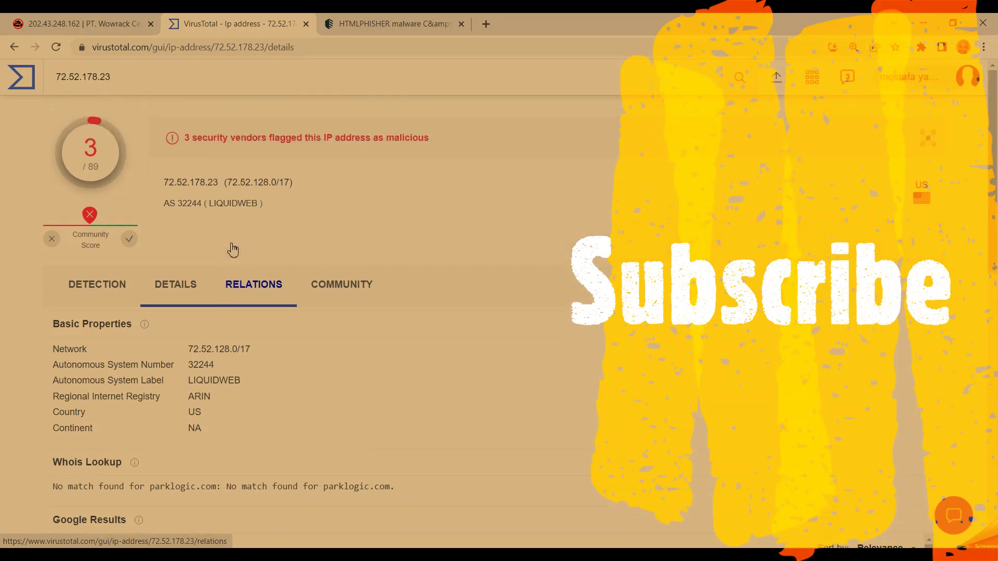
click(236, 290)
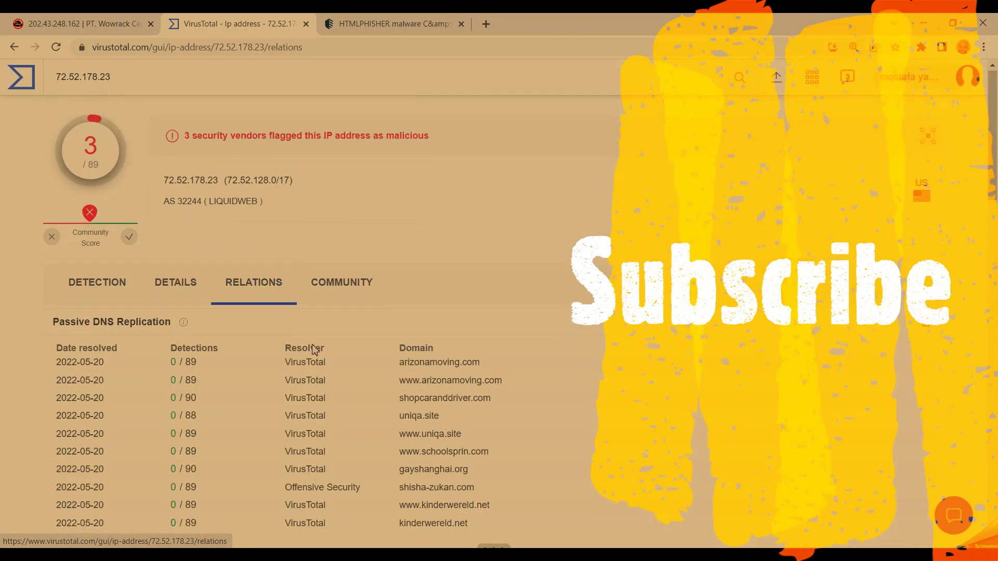
Expand the Passive DNS Replication list of 72.52.178.23 twice and review the resolved domains with their detections
scroll(315, 349, down, 4)
scroll(315, 349, up, 3)
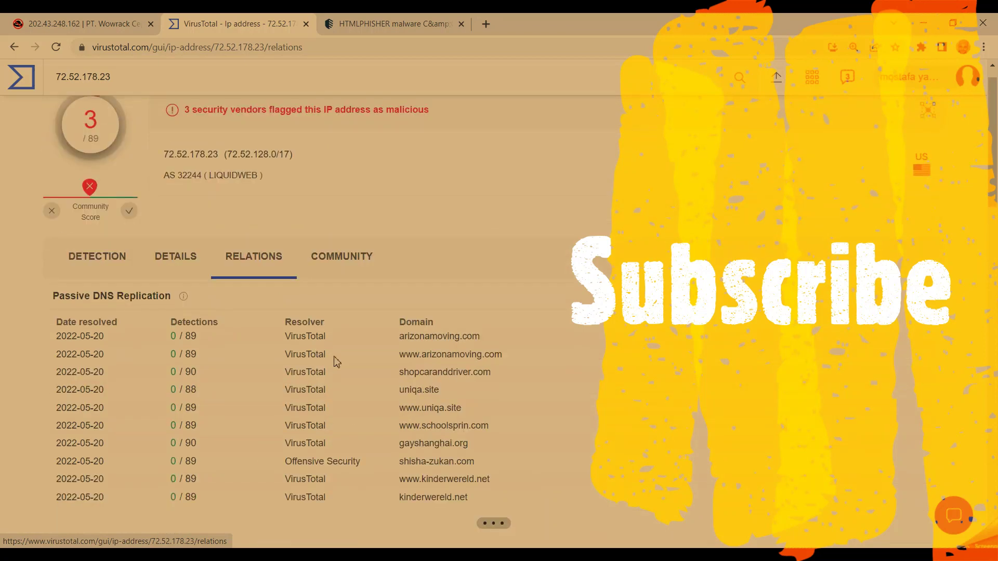
scroll(357, 459, down, 3)
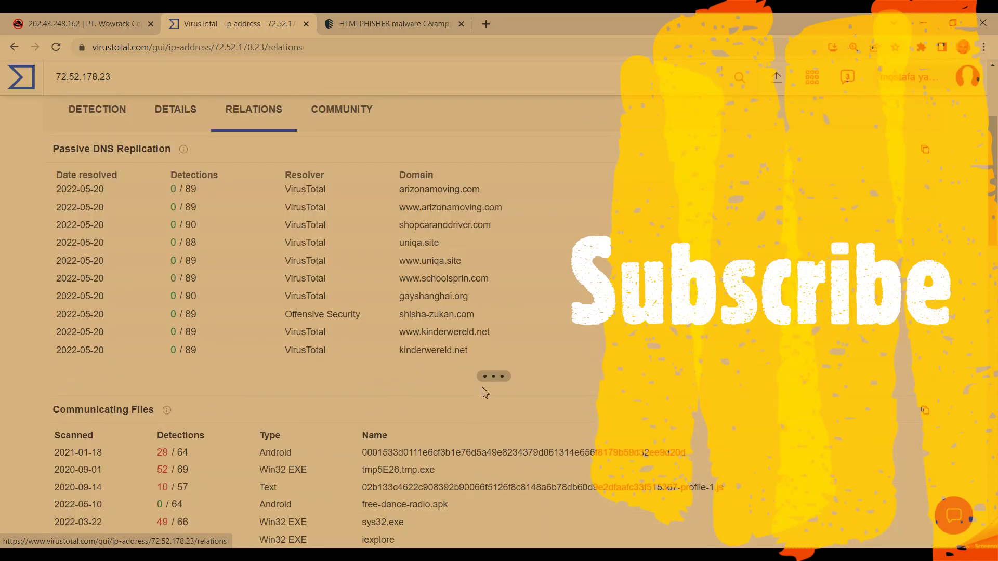
click(493, 376)
scroll(461, 333, down, 3)
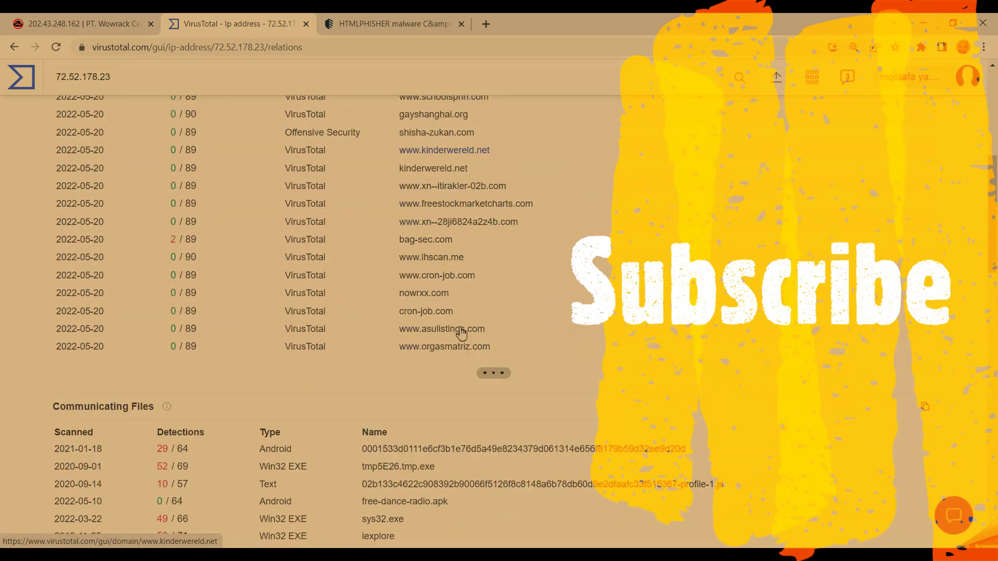
scroll(461, 332, up, 3)
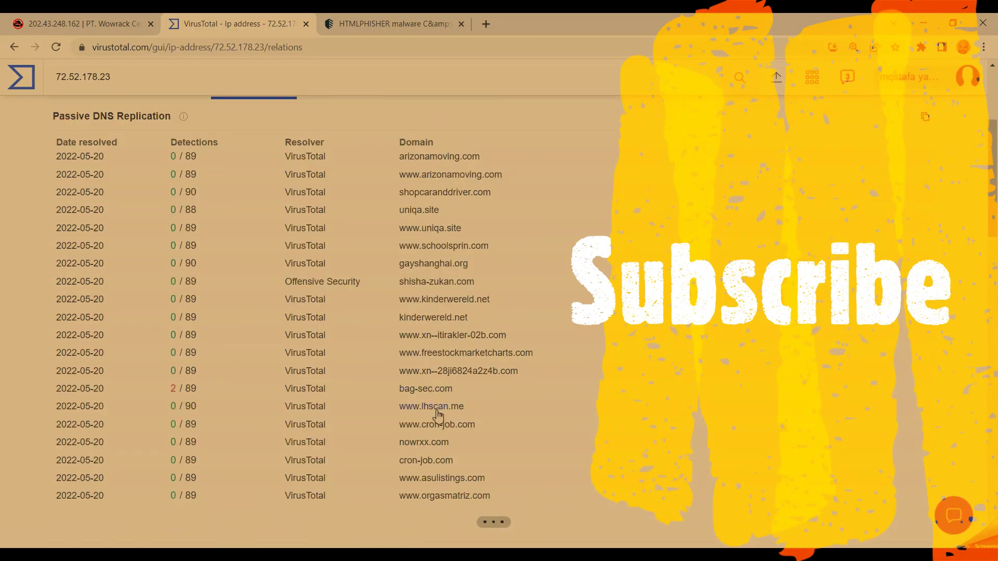
scroll(437, 415, down, 3)
scroll(437, 414, up, 3)
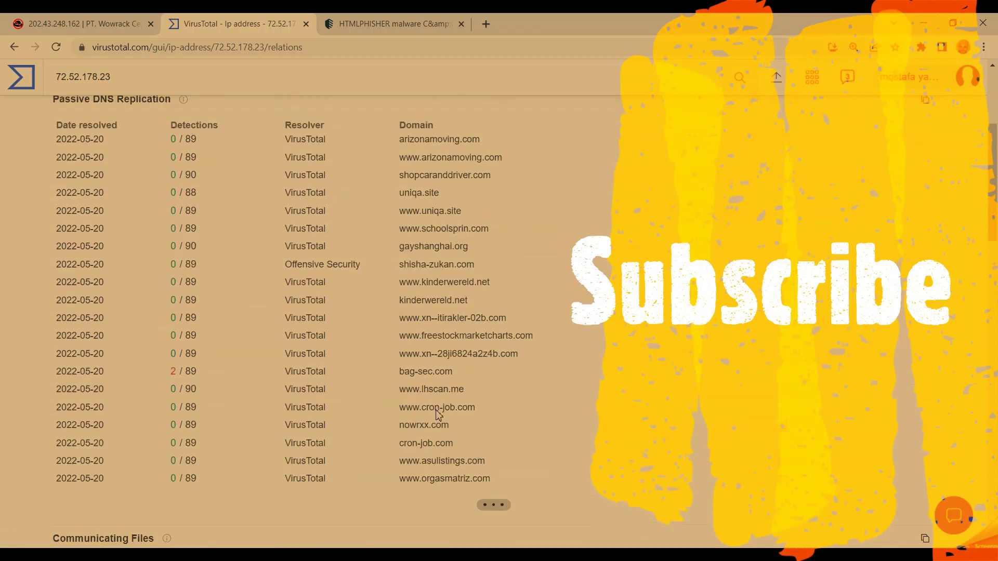
scroll(437, 414, down, 3)
click(500, 341)
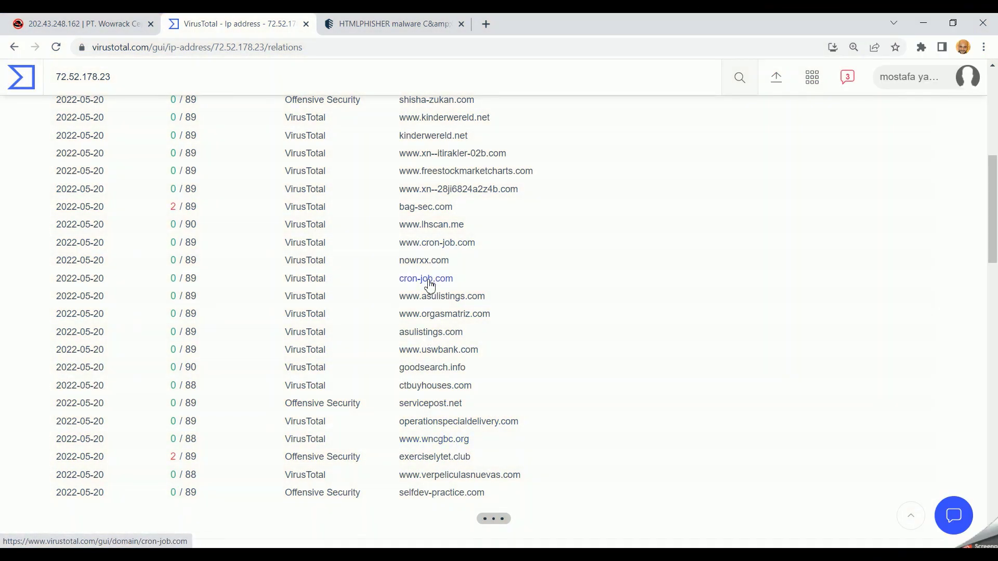
scroll(430, 284, up, 7)
Expand the Communicating Files list of the IP's relations to examine more files and their detections
scroll(429, 285, down, 13)
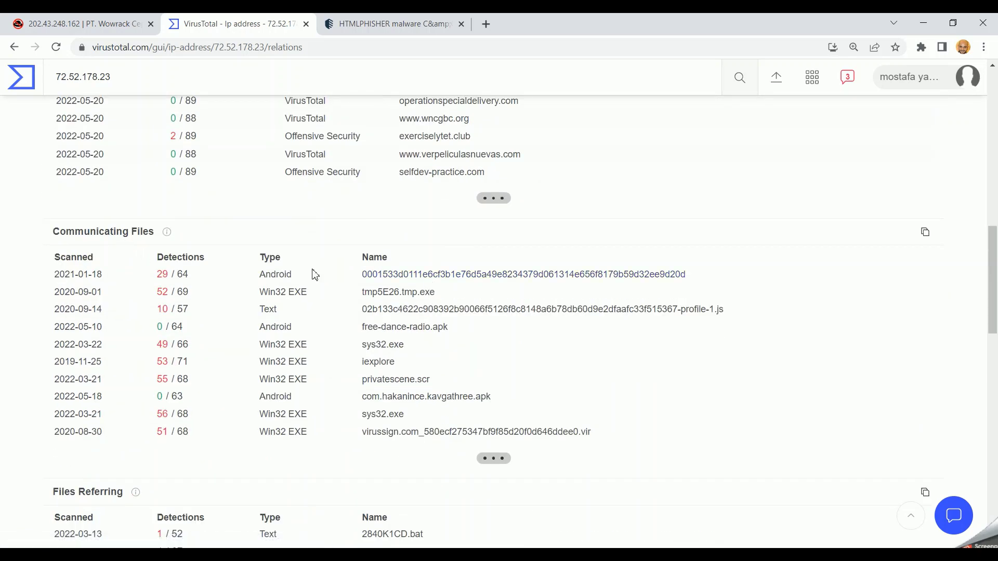
click(494, 458)
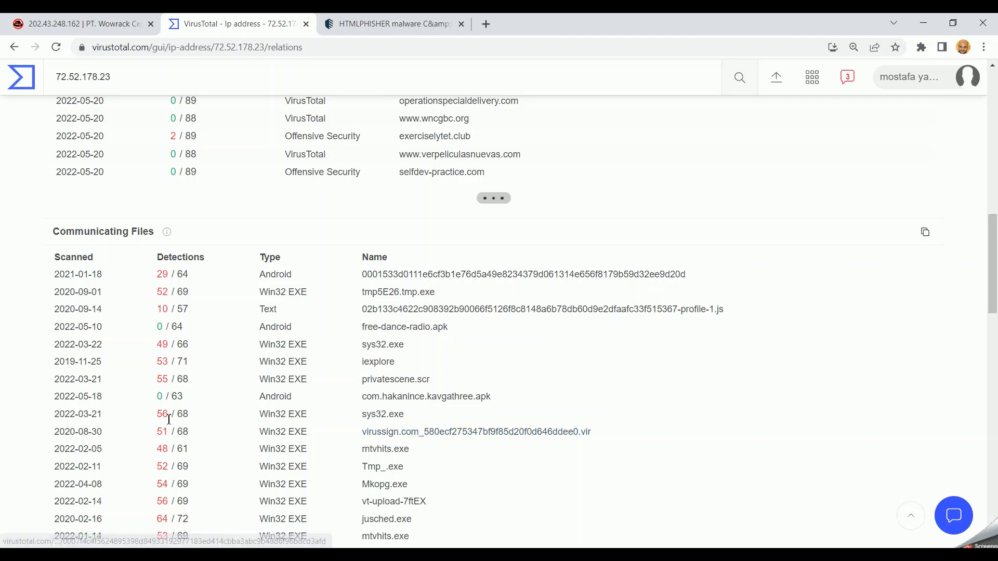
Examine the passive DNS domains and the communicating files' detection scores for 72.52.178.23, highlighting the Android and Win32 EXE entries
scroll(167, 430, down, 6)
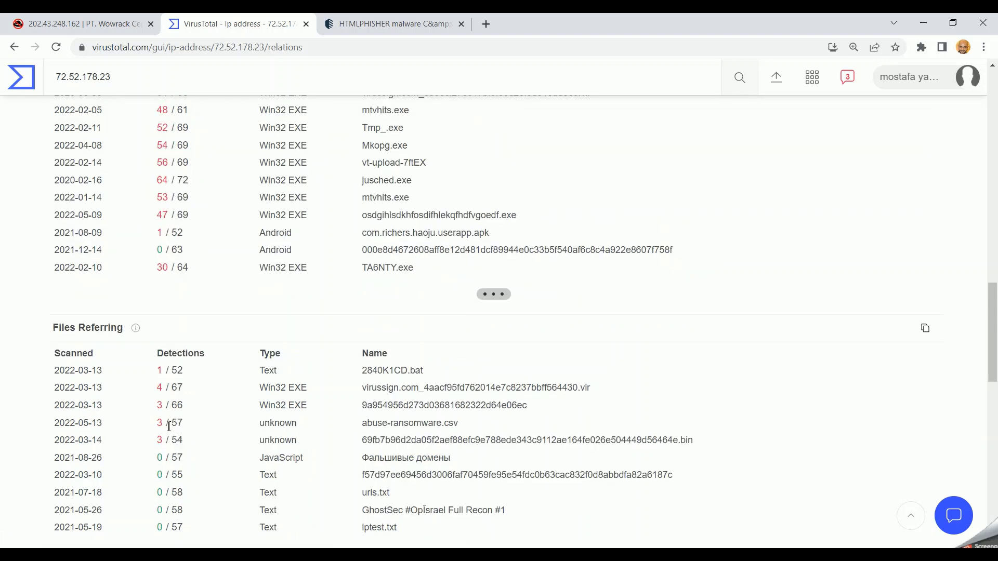
scroll(169, 426, up, 4)
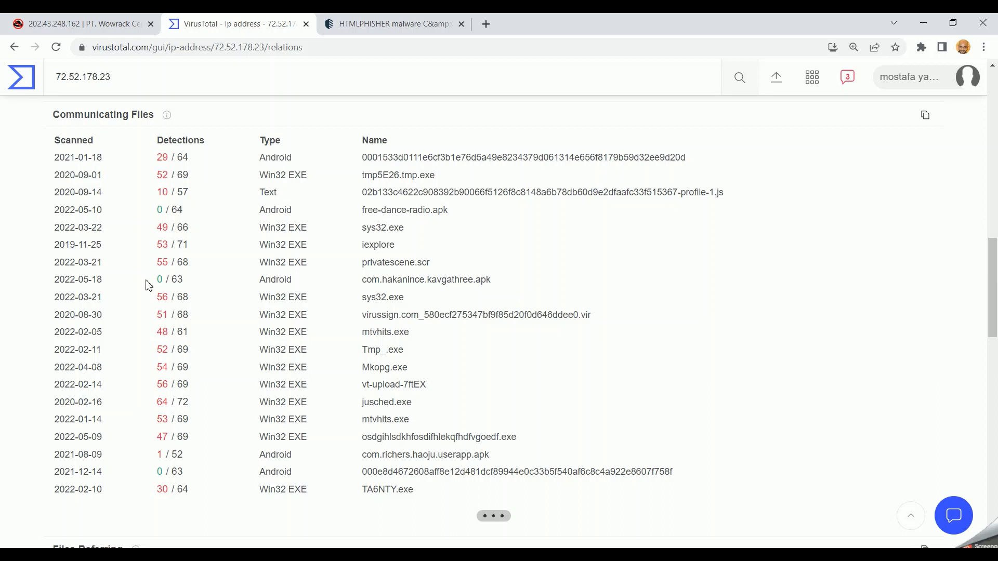
drag(157, 282, 553, 283)
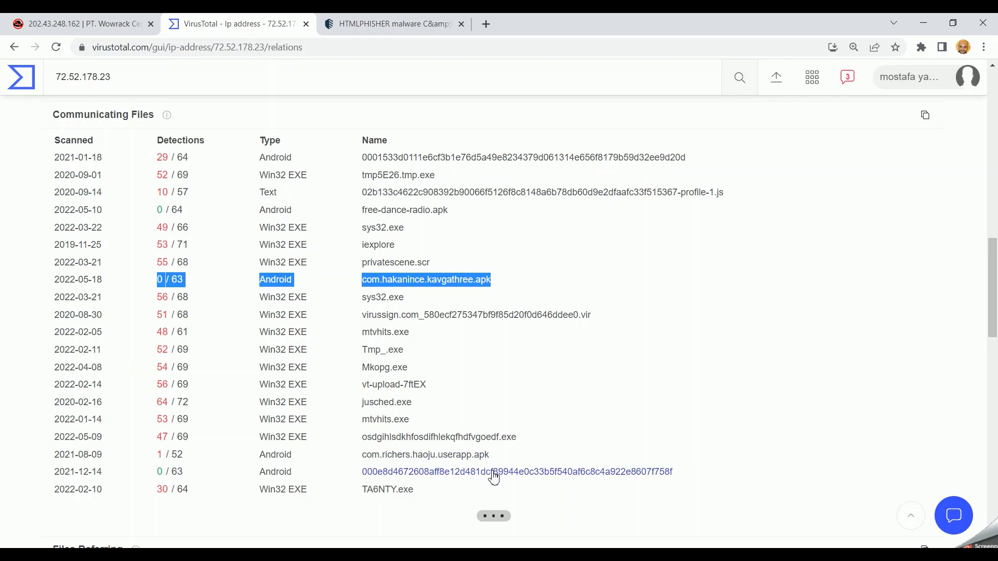
drag(539, 443, 147, 307)
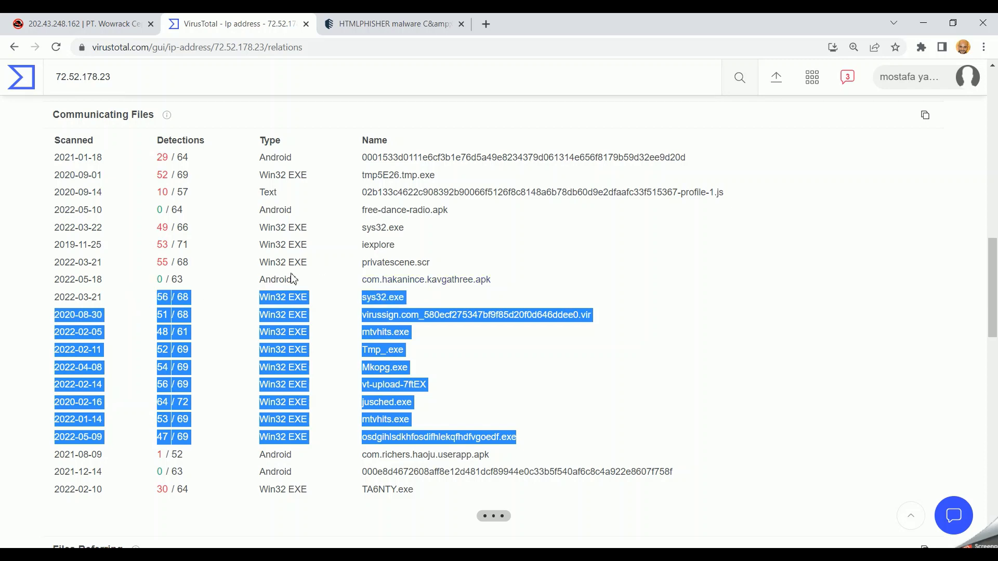
drag(493, 281, 114, 271)
scroll(306, 256, up, 15)
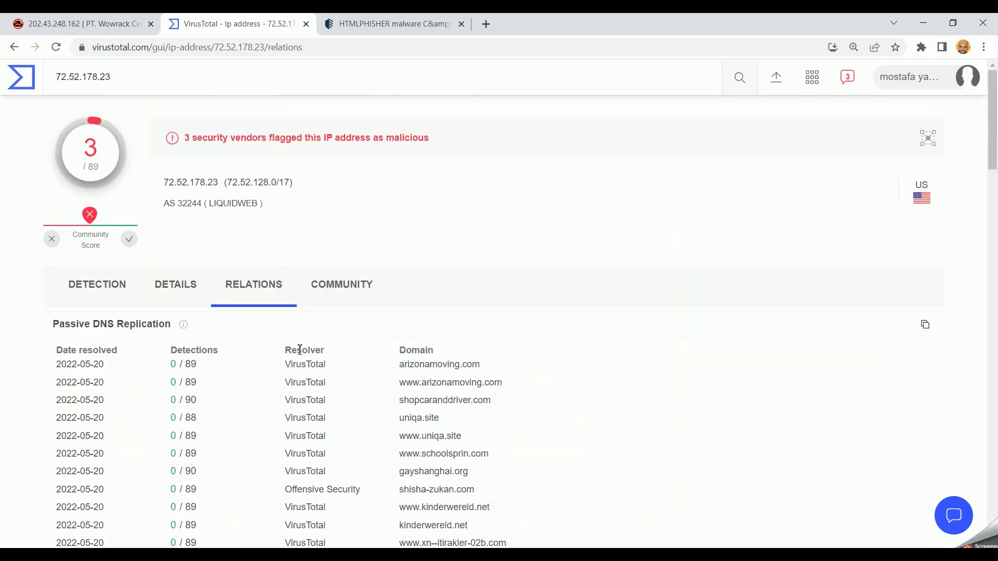
scroll(341, 445, down, 4)
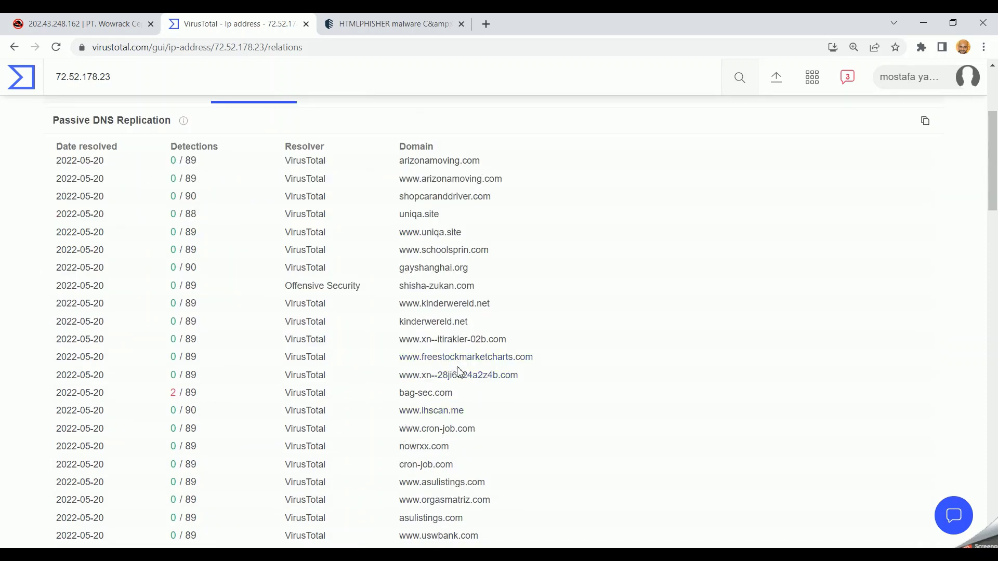
scroll(383, 136, up, 4)
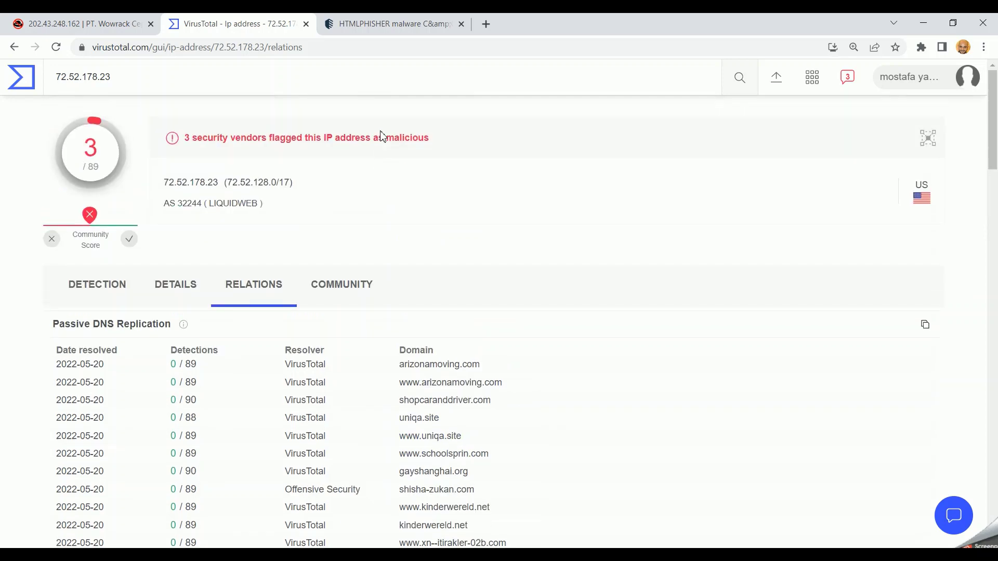
scroll(347, 240, down, 15)
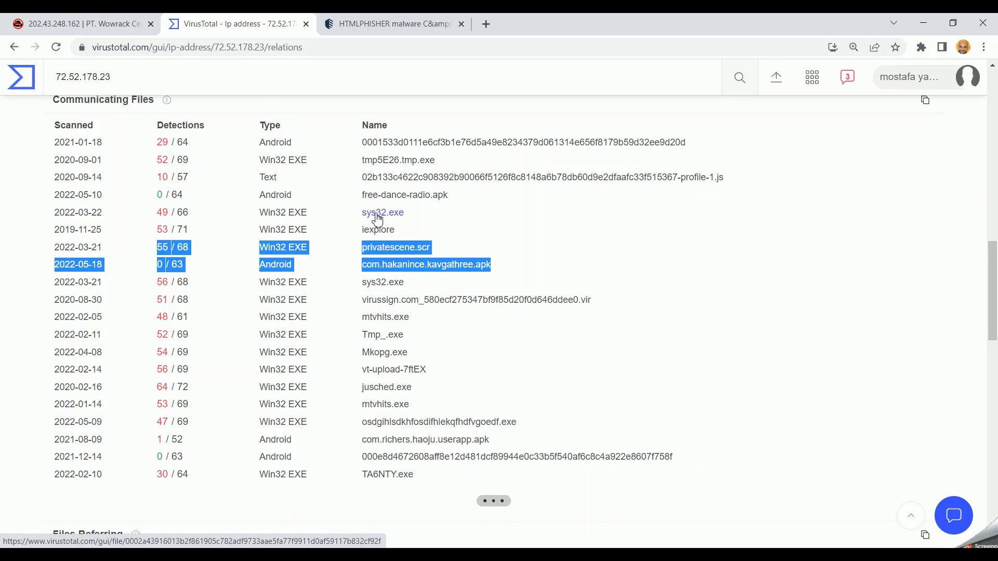
scroll(378, 218, up, 10)
scroll(378, 218, down, 10)
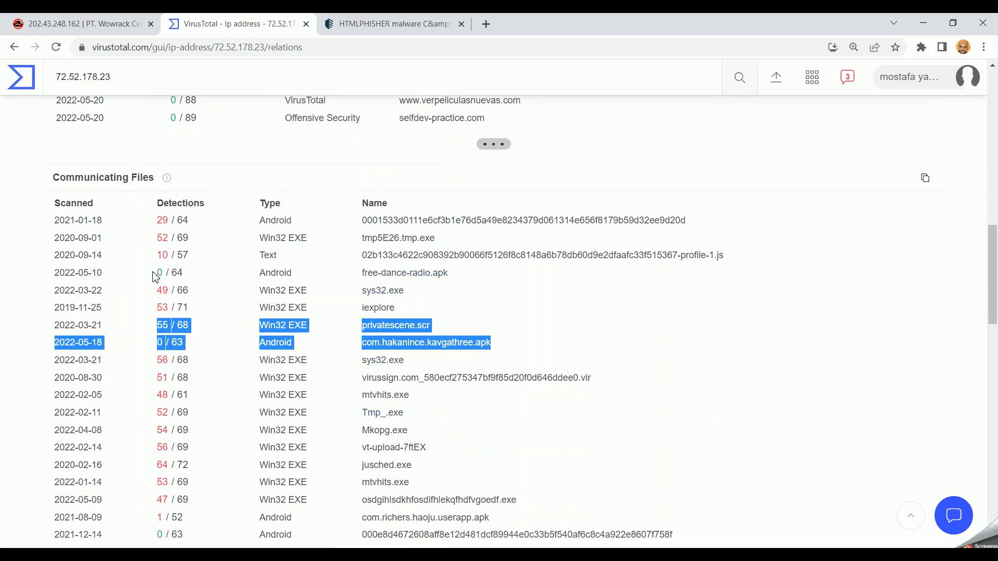
drag(151, 273, 467, 283)
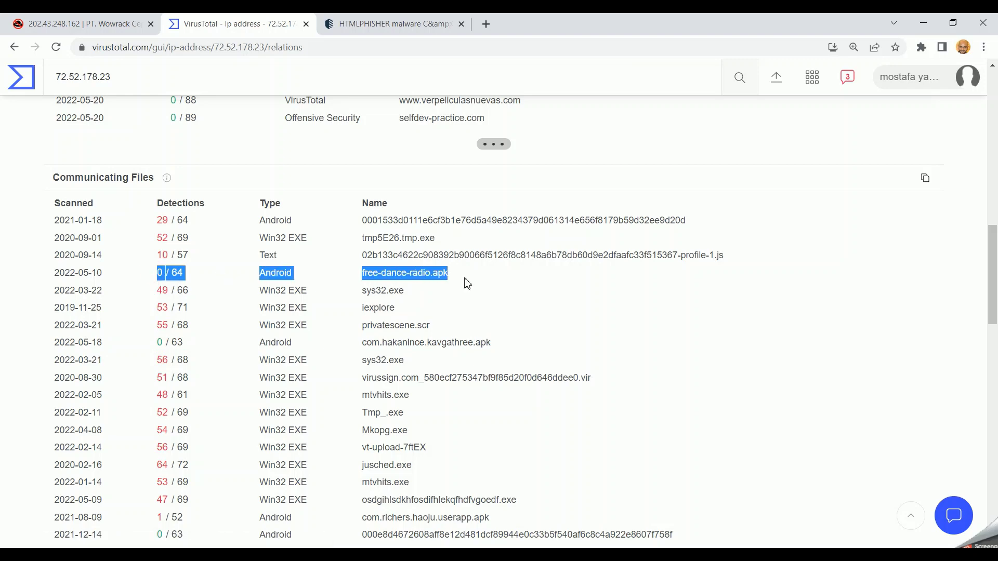
Review the remaining relations of 72.52.178.23, from communicating files down to the historical Whois lookups and graph summary
scroll(467, 283, up, 5)
scroll(240, 411, down, 6)
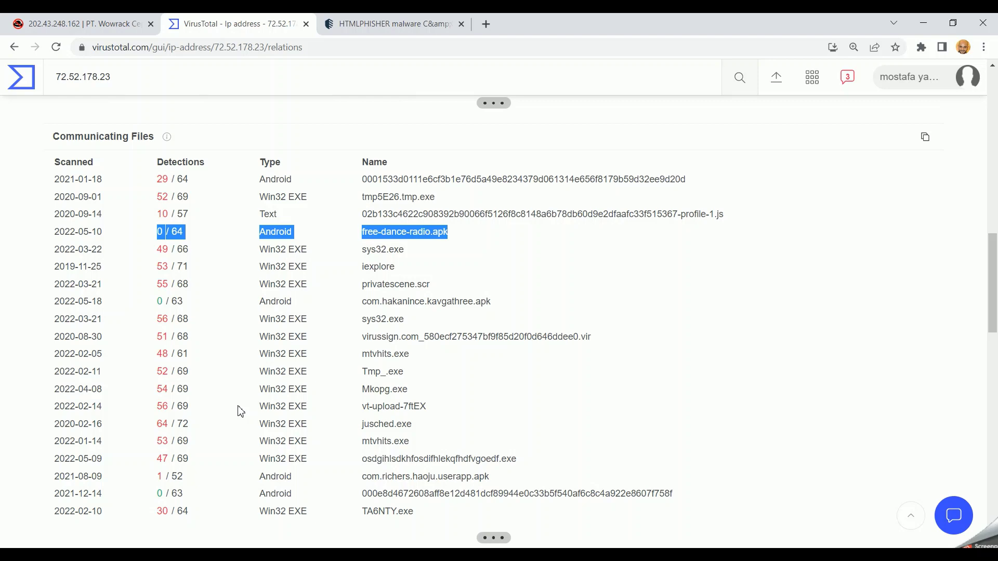
scroll(241, 411, down, 2)
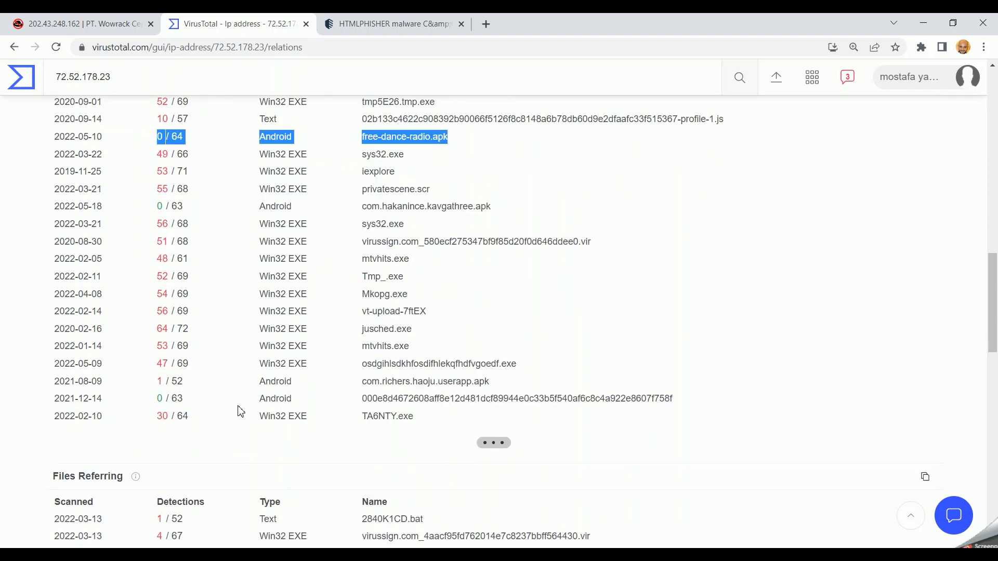
scroll(240, 412, up, 11)
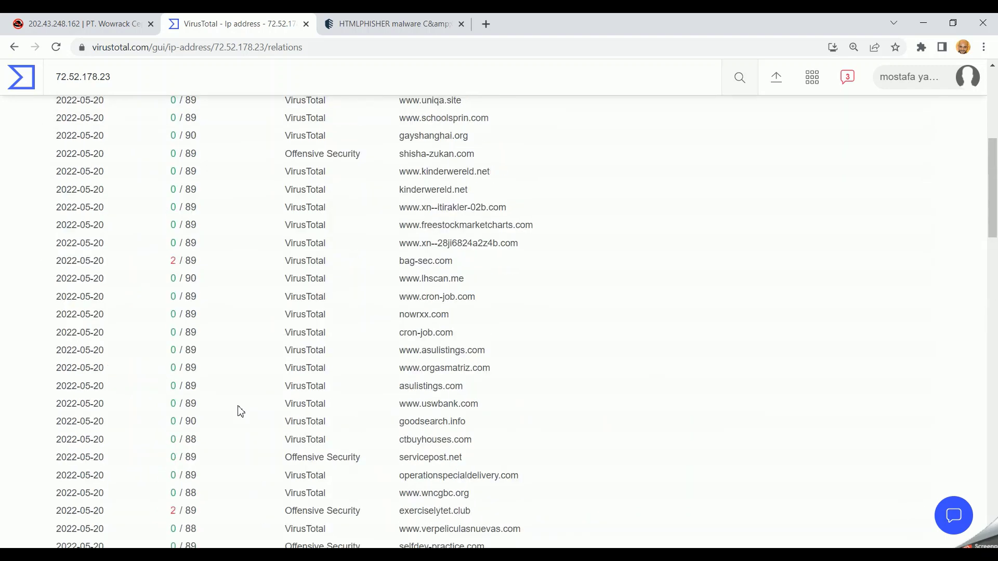
scroll(240, 411, down, 7)
scroll(240, 412, down, 17)
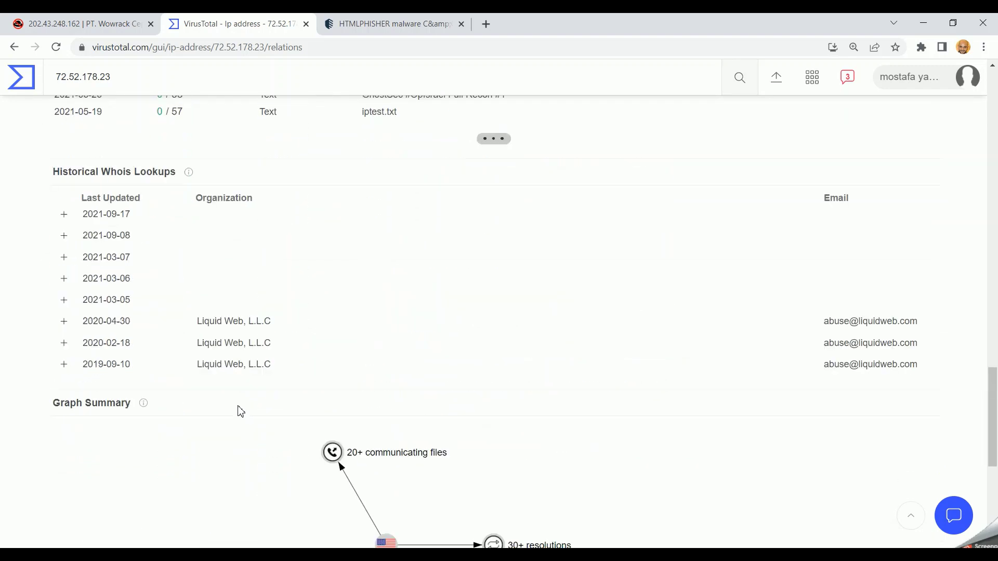
scroll(240, 412, up, 20)
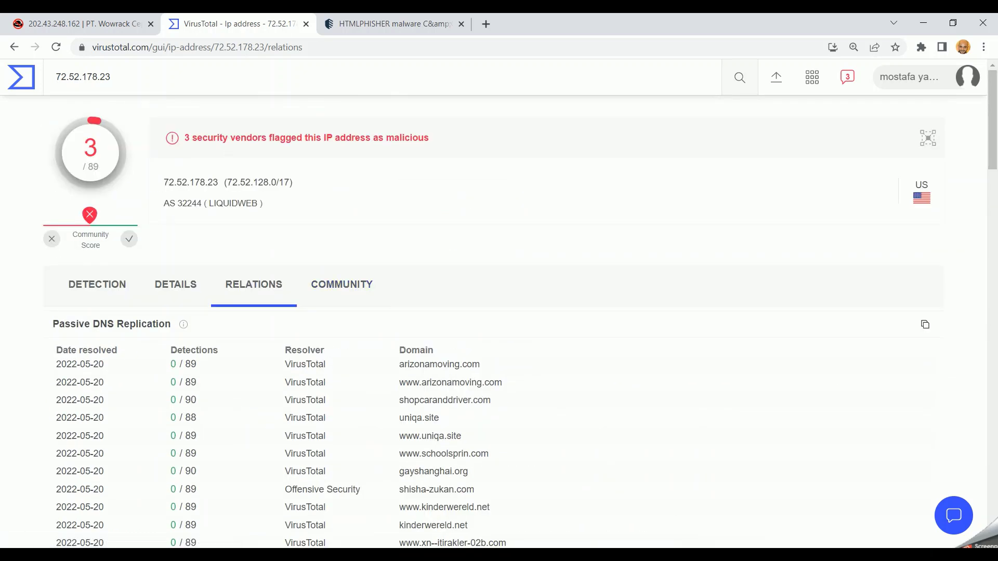
Check the C&C IP on the Samples slide in PowerPoint, then look up 72.52.178.23 in IBM X-Force Exchange in the browser
key(alt+Tab)
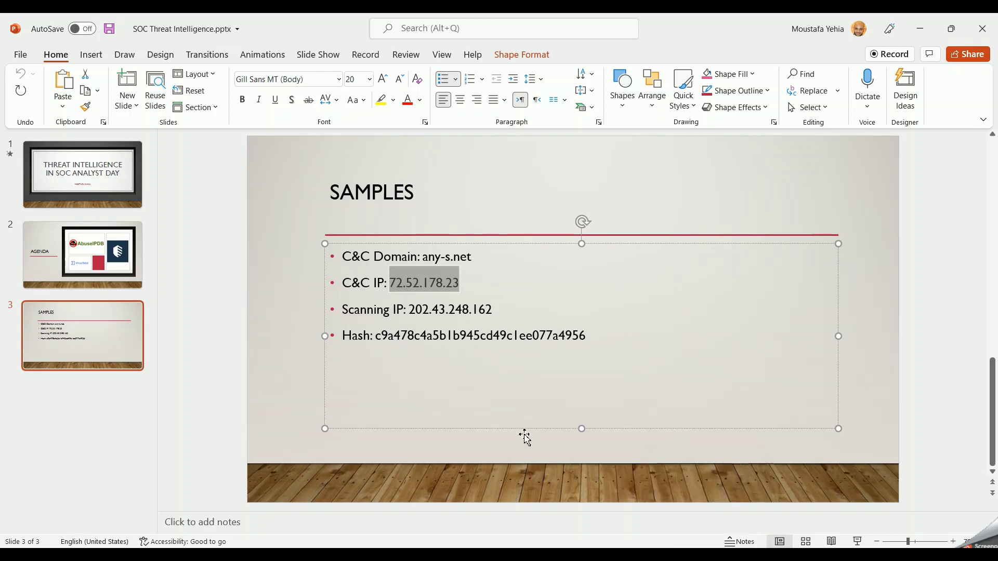
mouse_move(534, 546)
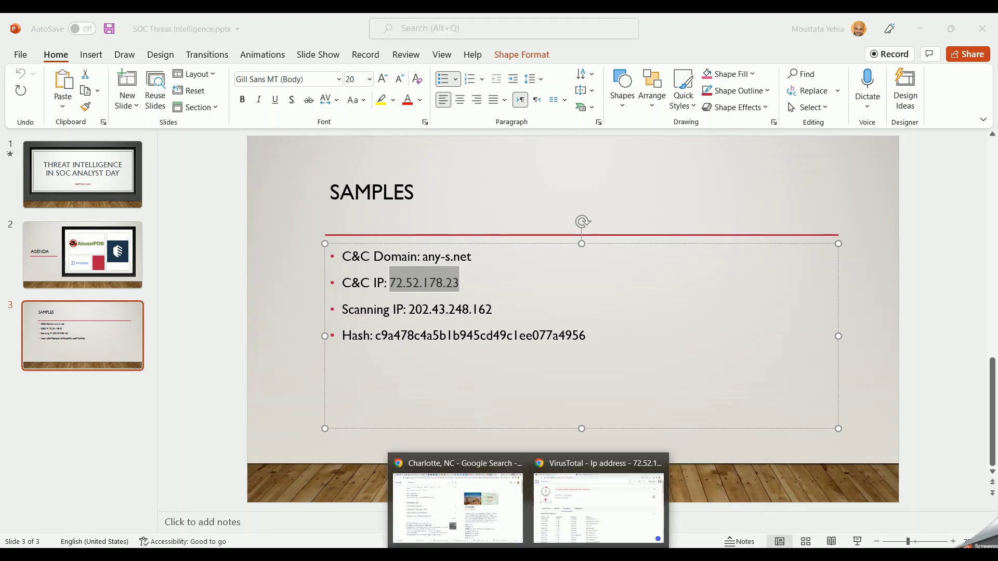
click(598, 499)
click(392, 24)
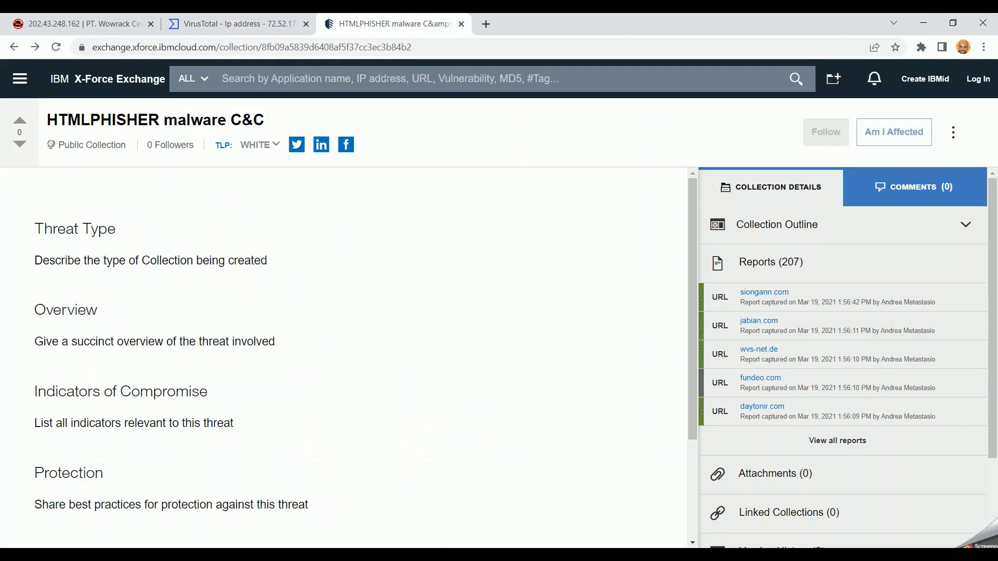
click(384, 79)
text(72.52.178.23)
key(Return)
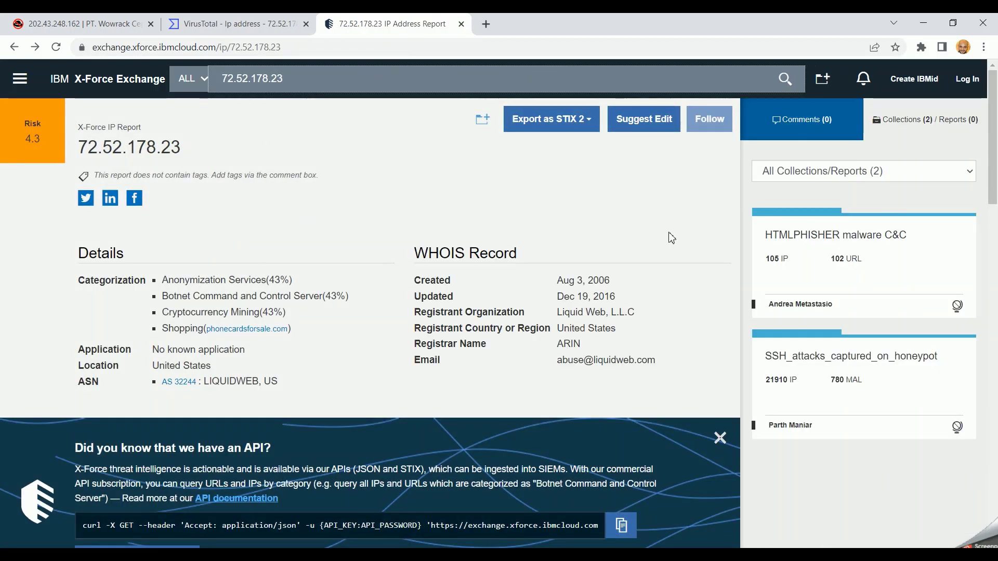
Examine the IP report's categorization, highlighting Botnet Command and Control Server, and review the category timeline
drag(168, 295, 330, 295)
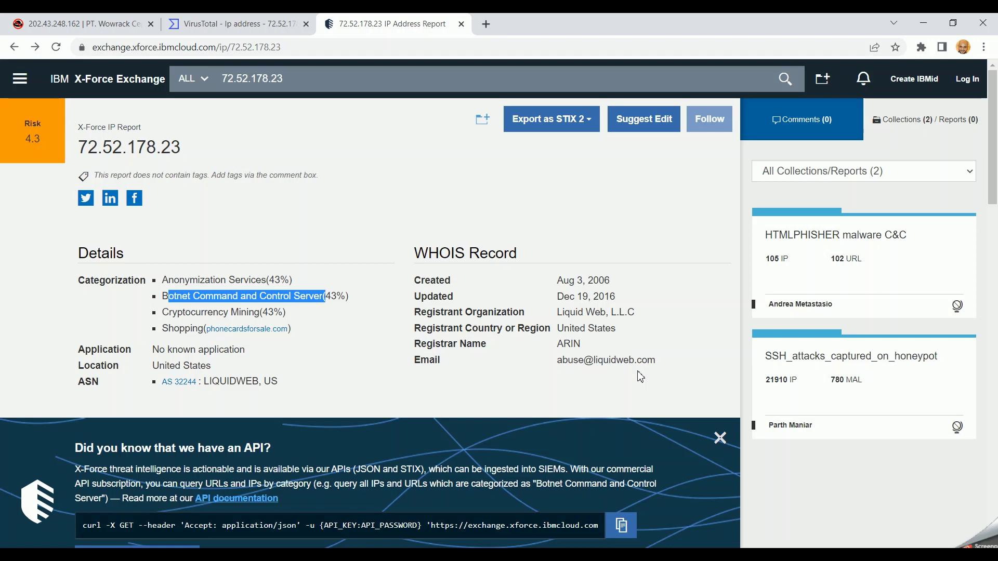
scroll(640, 376, down, 6)
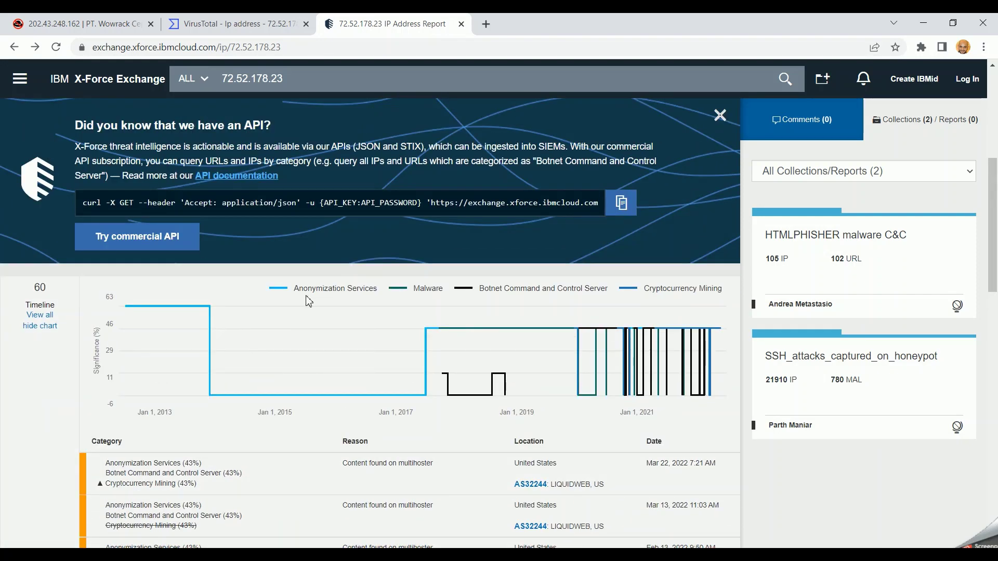
scroll(309, 301, up, 6)
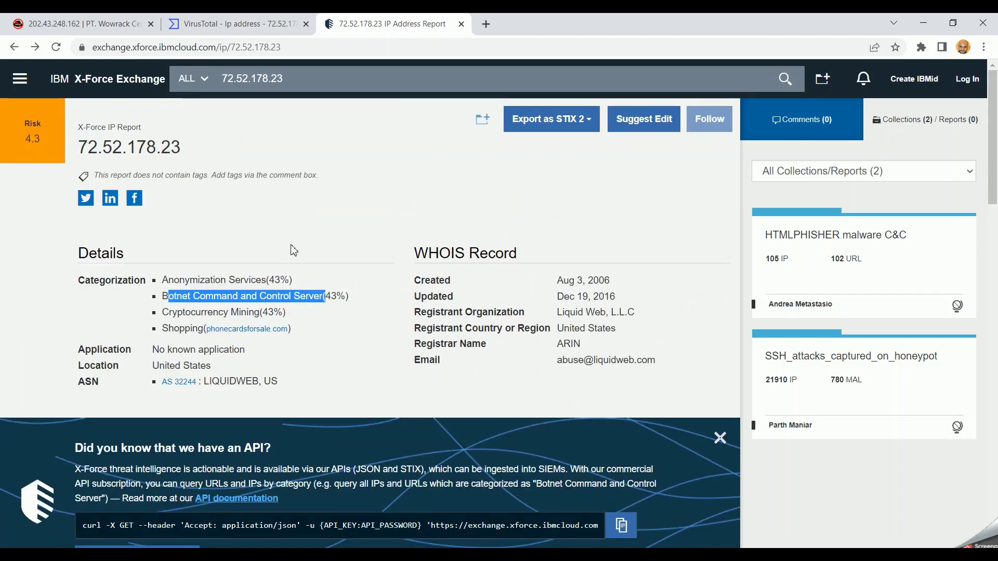
Return to the VirusTotal report, then switch to PowerPoint and copy the sample hash c9a478c4a5b1b945cd49c1ee077a4956 from the Samples slide
click(221, 20)
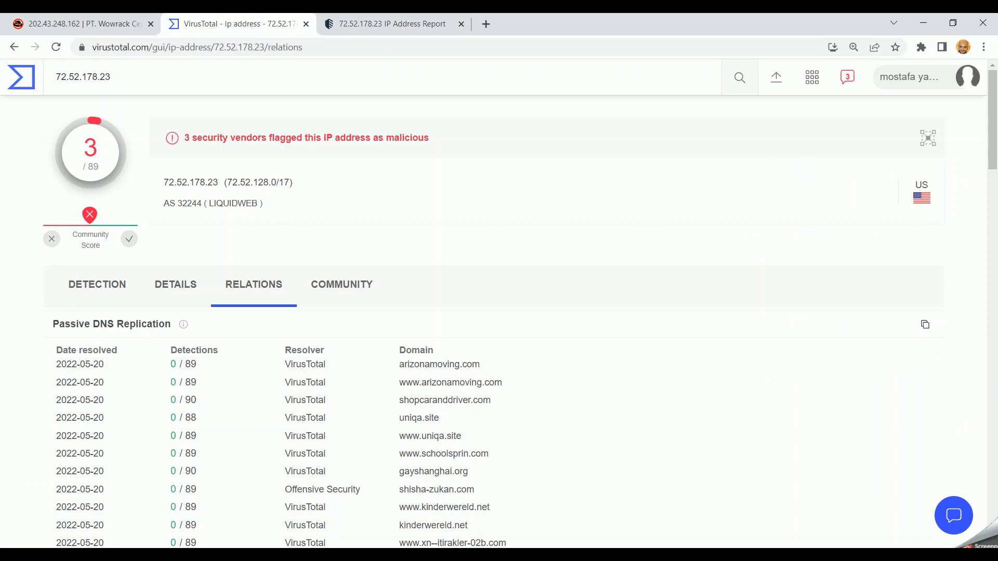
key(alt+Tab)
double_click(511, 339)
key(ctrl+c)
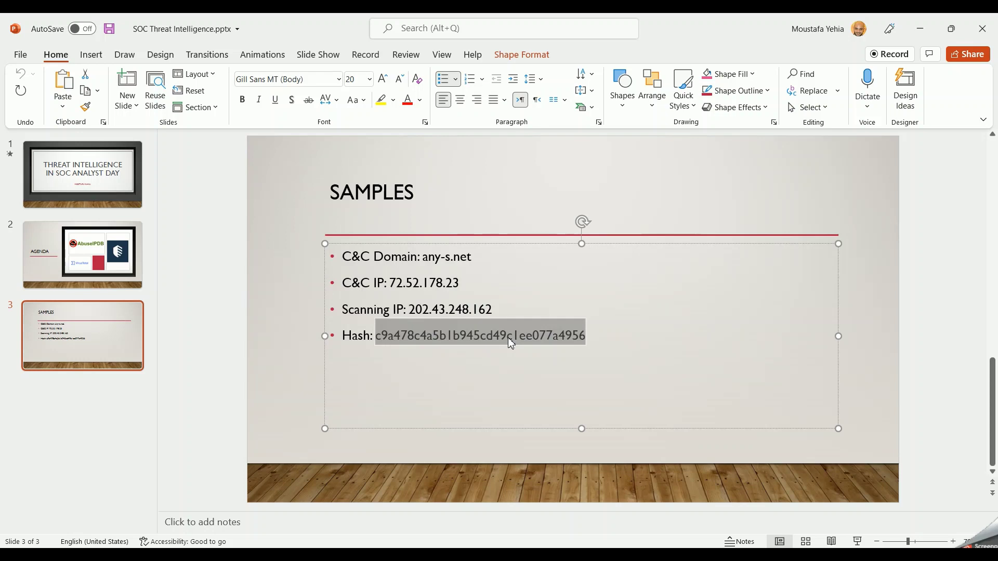
Switch back to VirusTotal in the browser and search for the file hash c9a478c4a5b1b945cd49c1ee077a4956
key(alt+Tab)
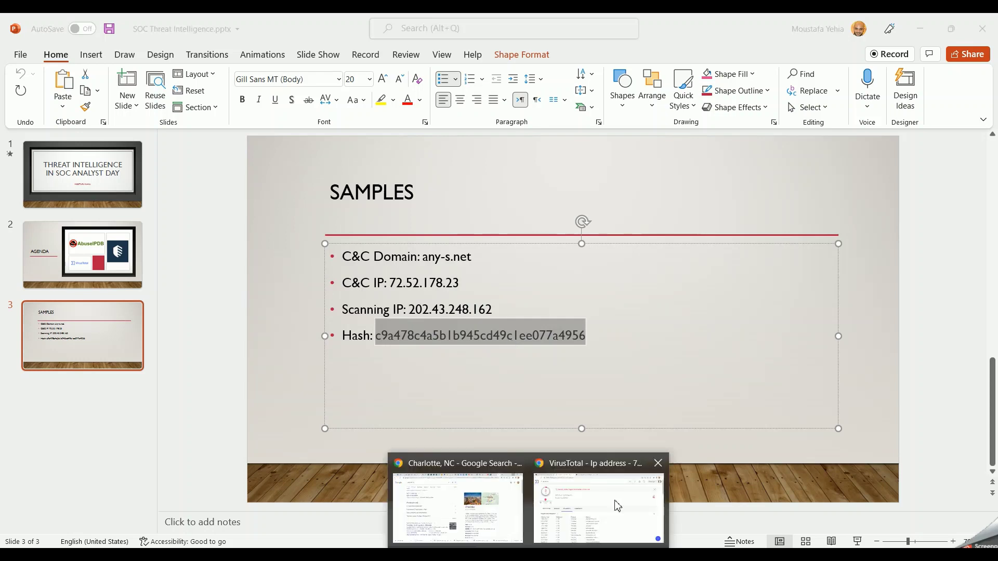
click(410, 83)
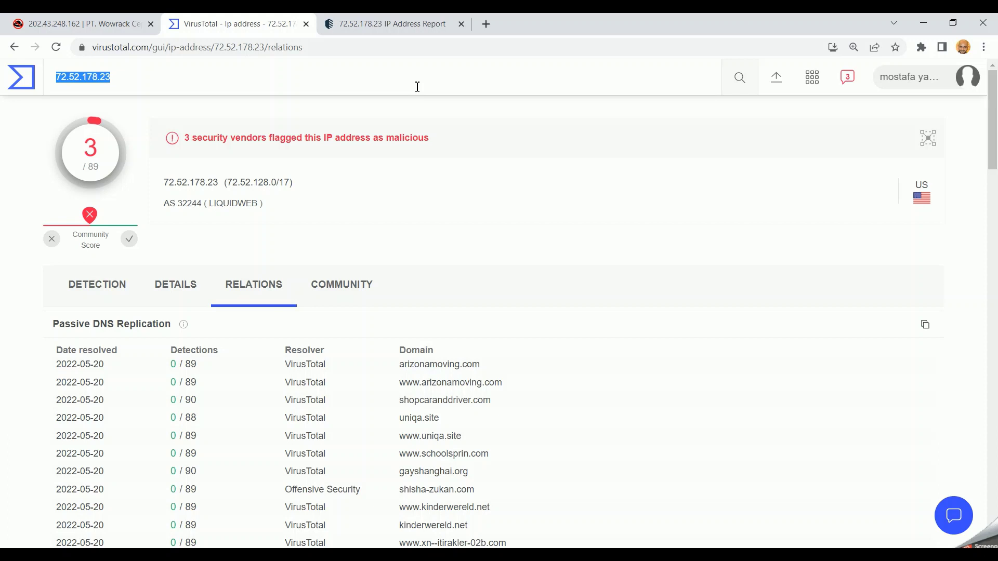
key(ctrl+v)
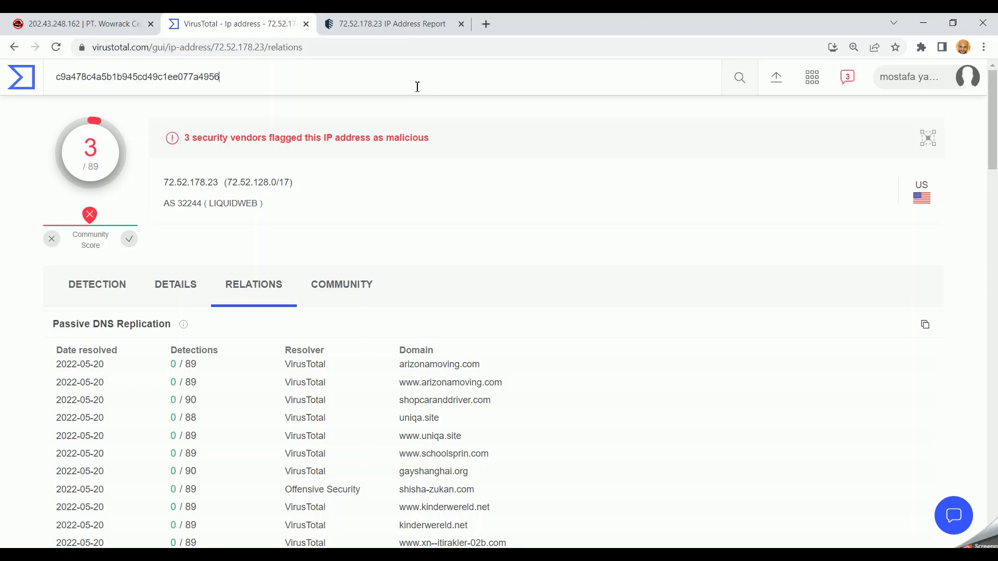
key(Return)
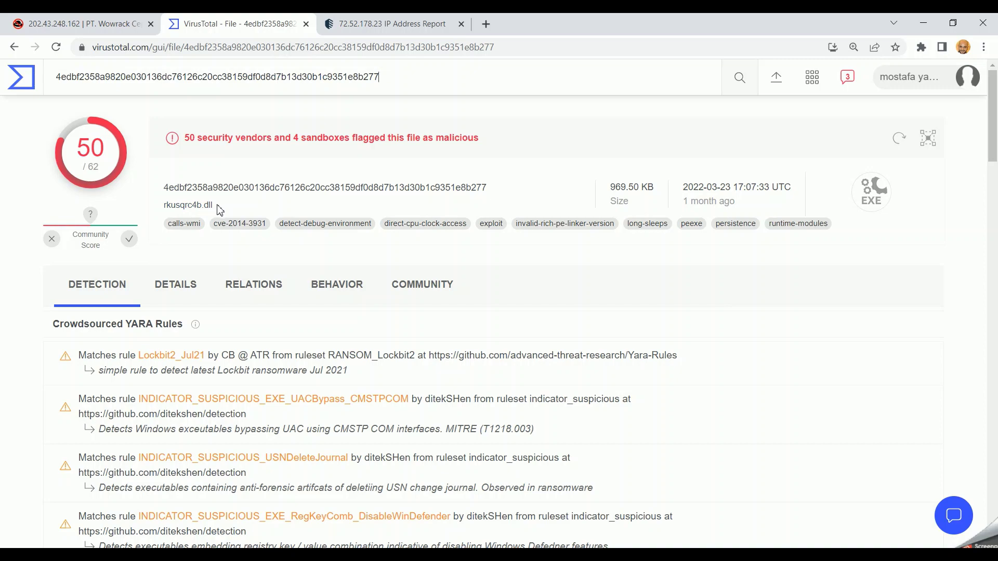
Examine the file's crowdsourced YARA and Sigma rule matches, sandbox detections and the security vendors' malware labels
scroll(189, 376, down, 5)
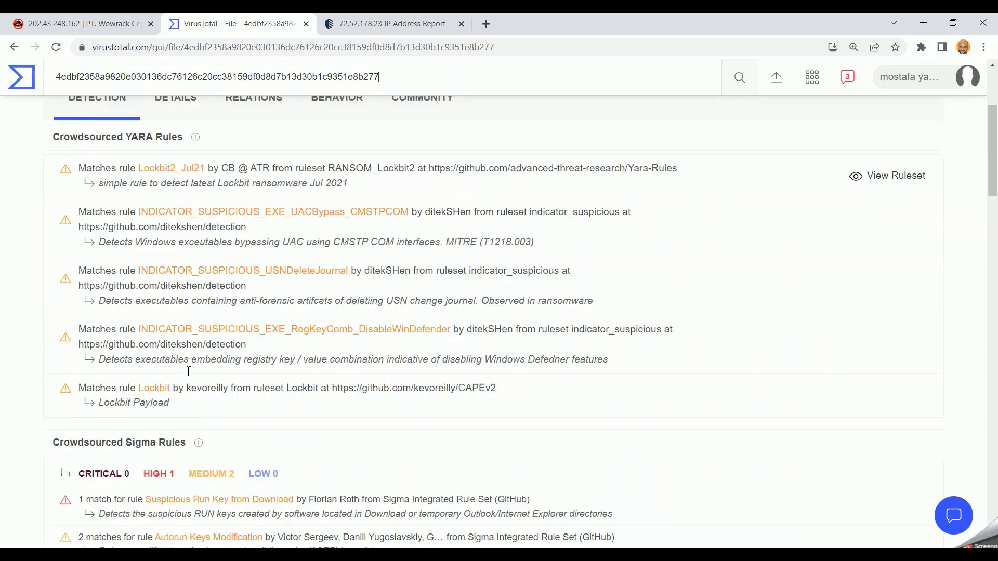
scroll(189, 376, down, 15)
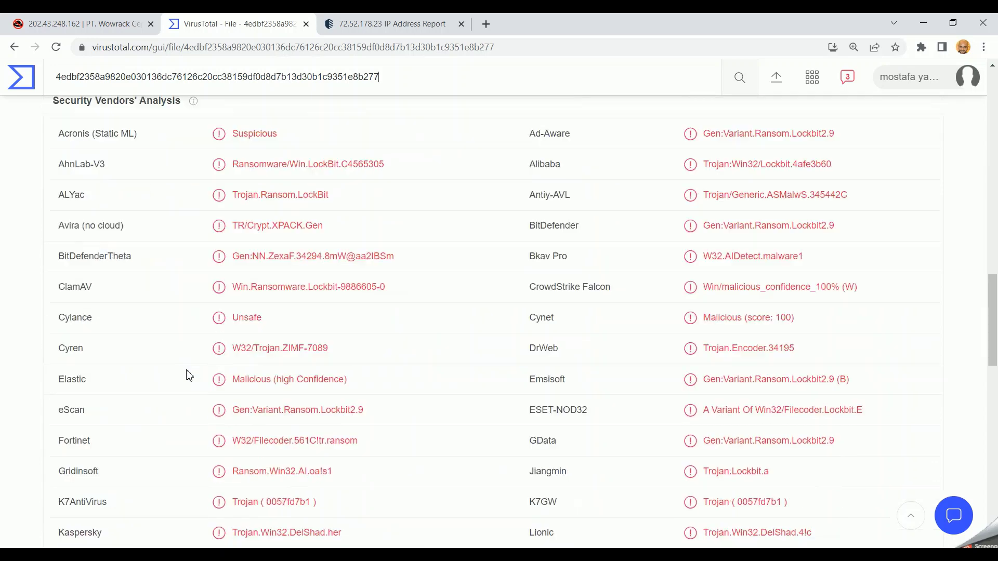
scroll(296, 318, up, 3)
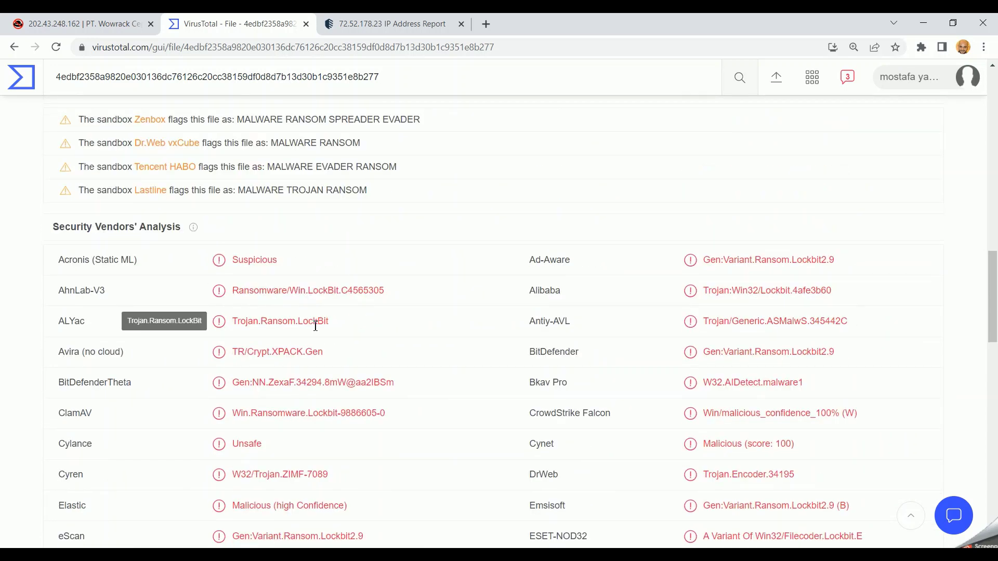
scroll(357, 470, down, 4)
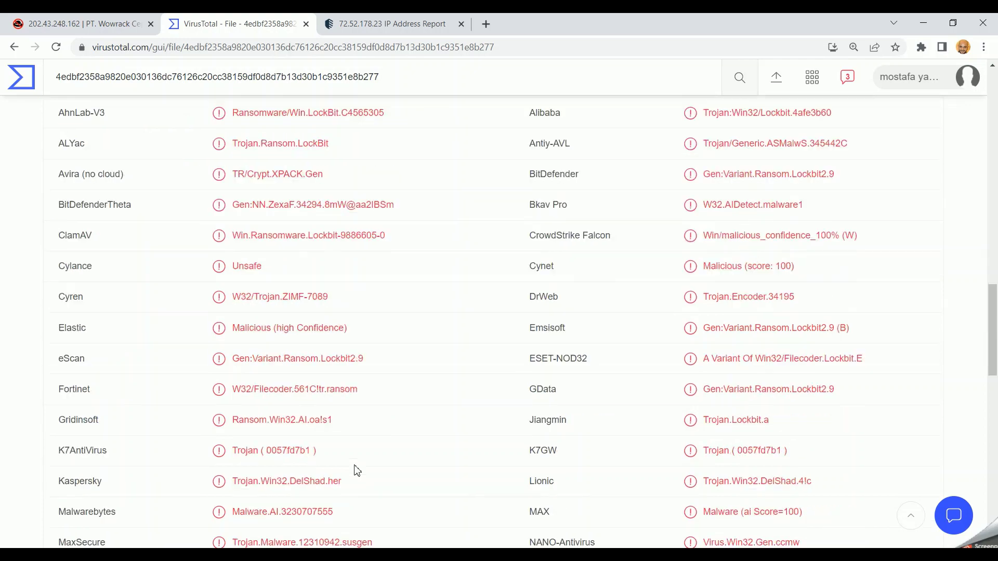
scroll(356, 470, up, 6)
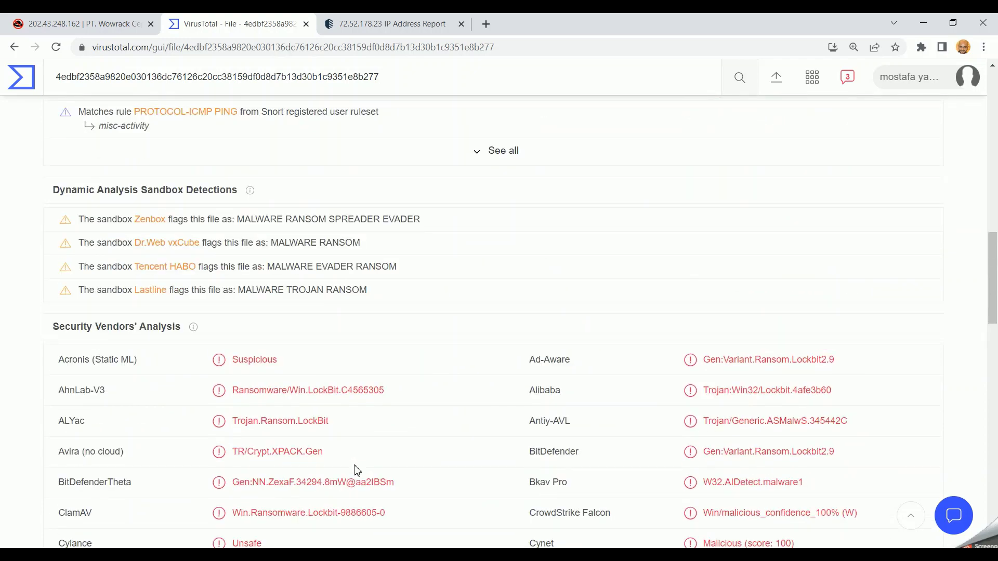
scroll(224, 458, down, 12)
scroll(223, 458, up, 9)
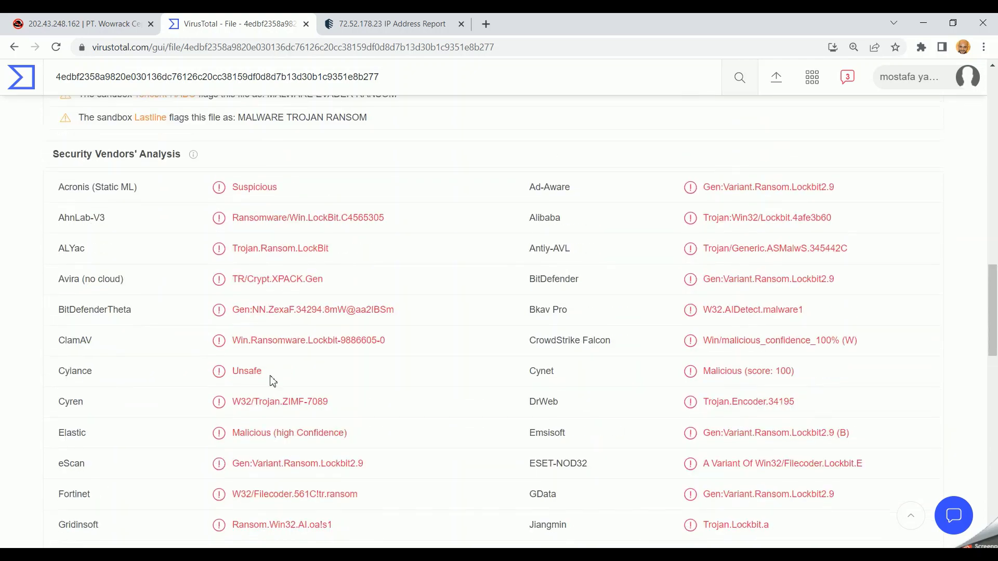
scroll(270, 382, up, 1)
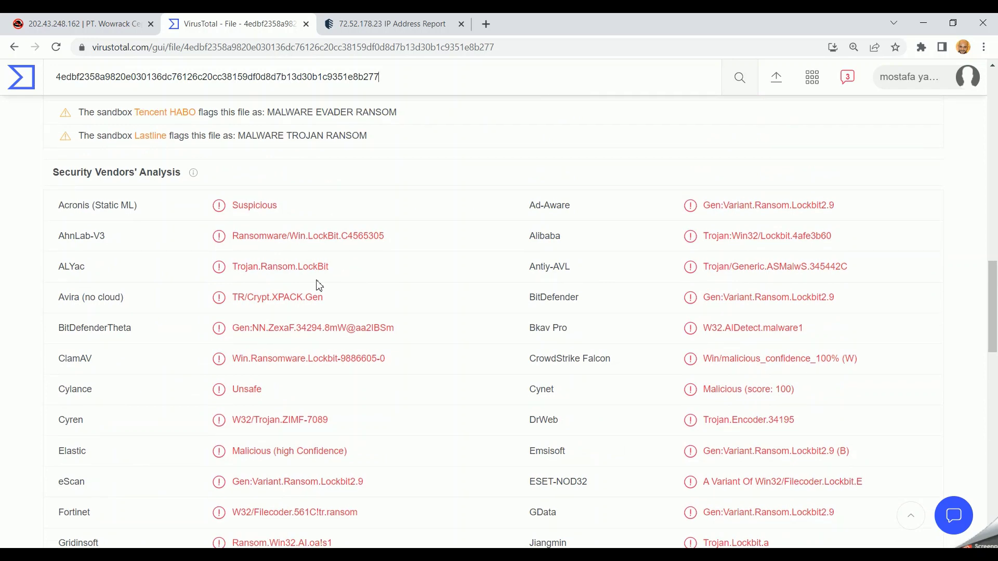
Examine the file's crowdsourced IDS and Sigma rule matches, highlighting TTL in the DNS spoof query response rule
scroll(319, 286, up, 6)
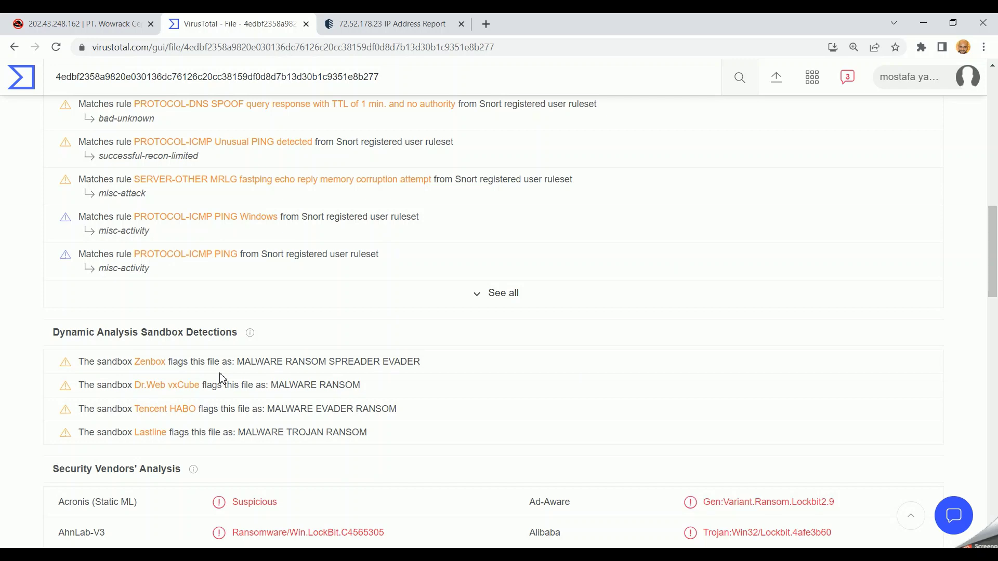
scroll(223, 378, up, 3)
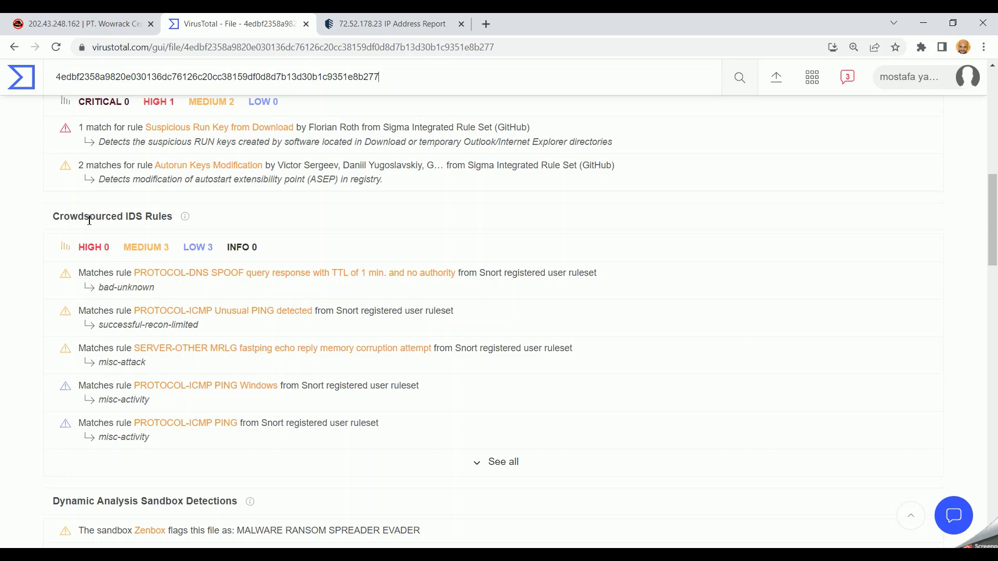
double_click(340, 277)
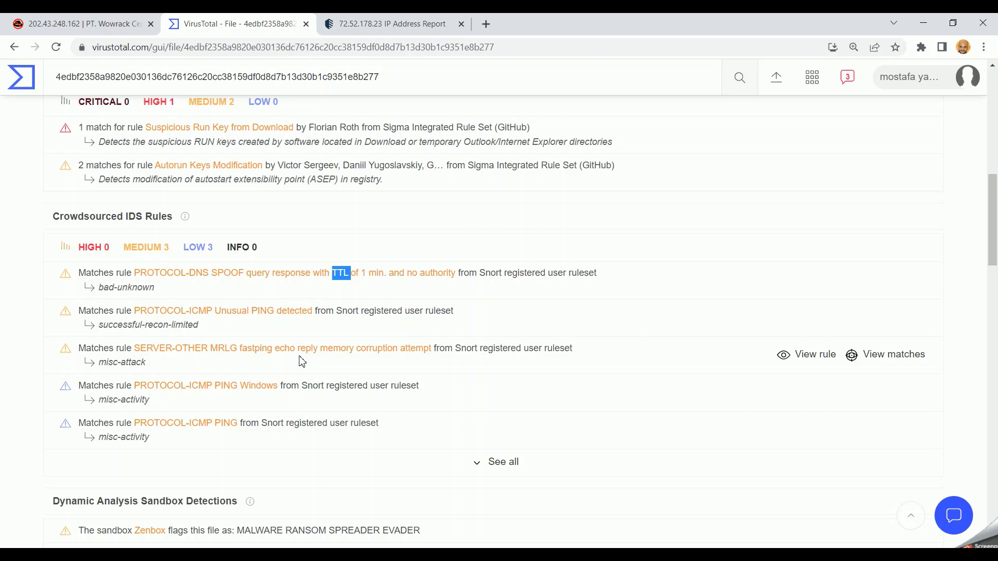
scroll(302, 361, up, 2)
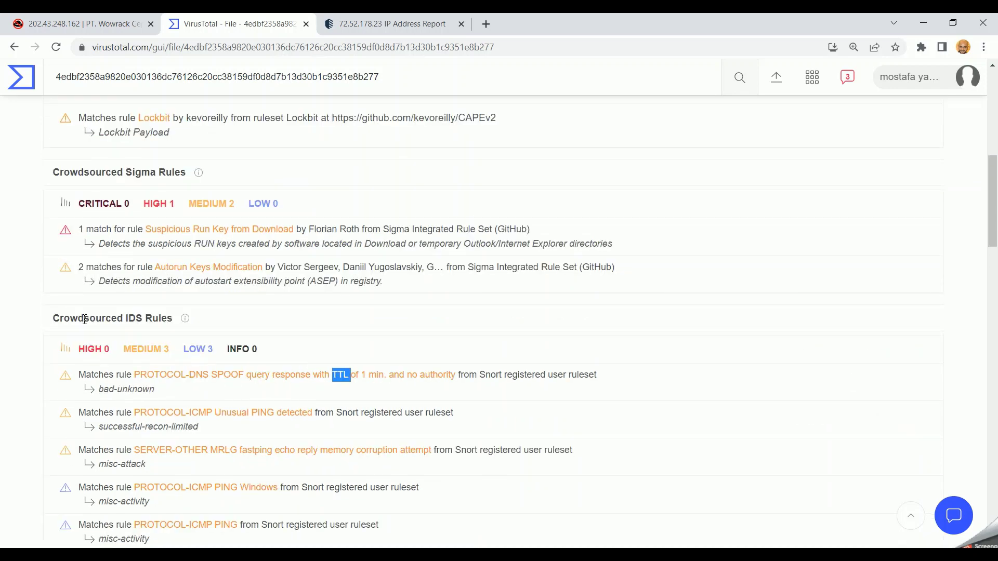
scroll(154, 359, up, 1)
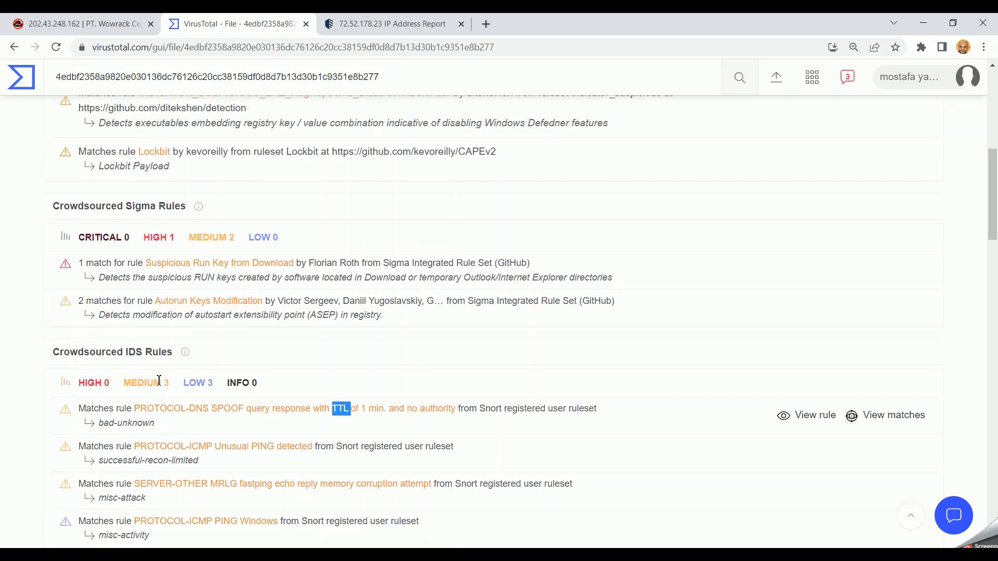
scroll(159, 380, down, 6)
scroll(159, 380, up, 4)
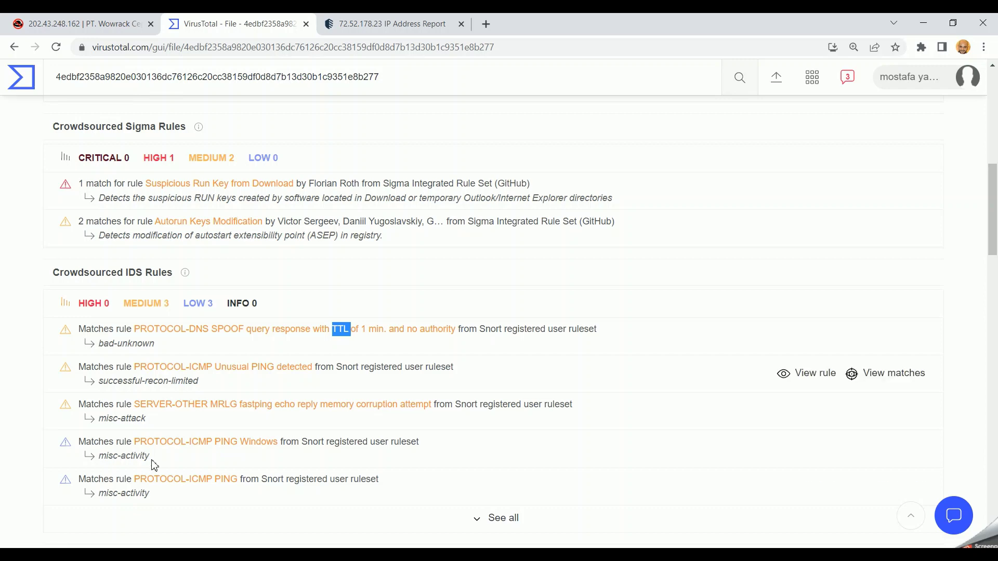
scroll(166, 463, up, 2)
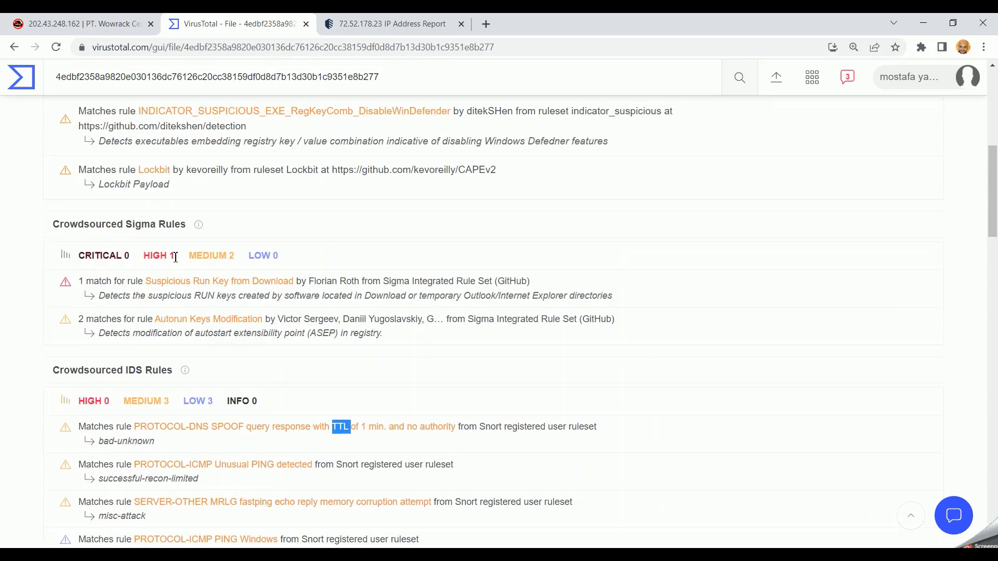
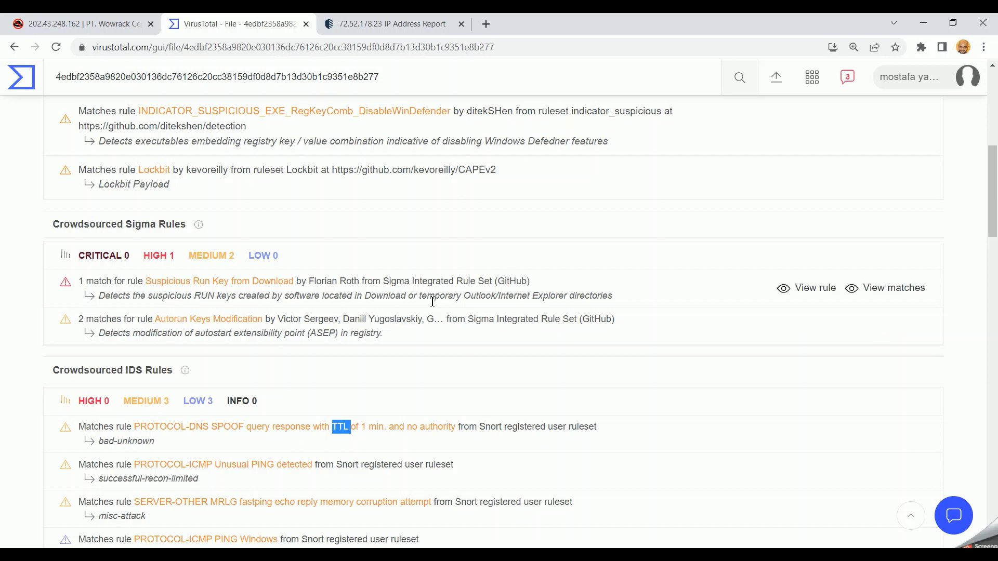
Examine the file's crowdsourced YARA rule matches and their descriptions in the detection report
scroll(419, 305, up, 2)
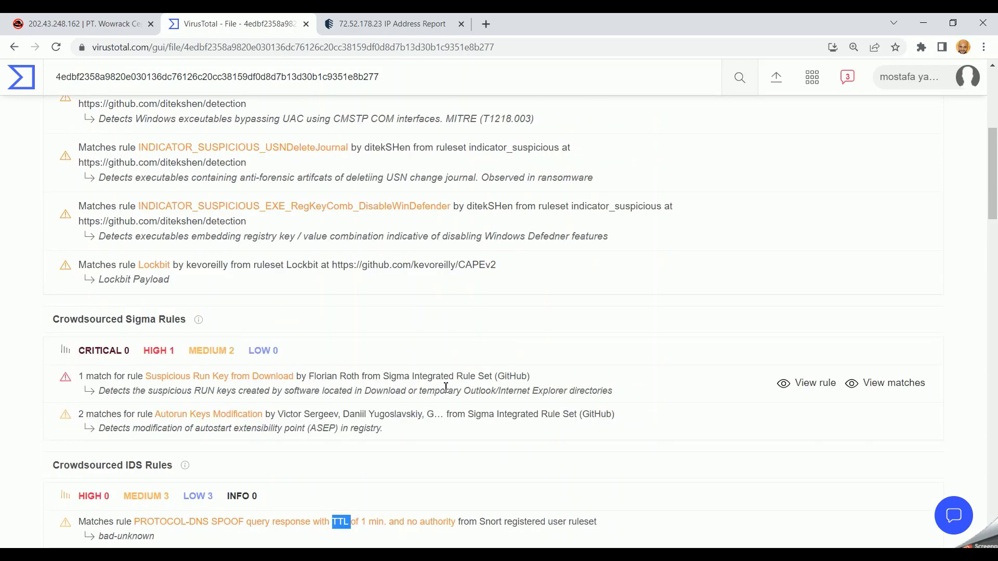
scroll(446, 388, up, 6)
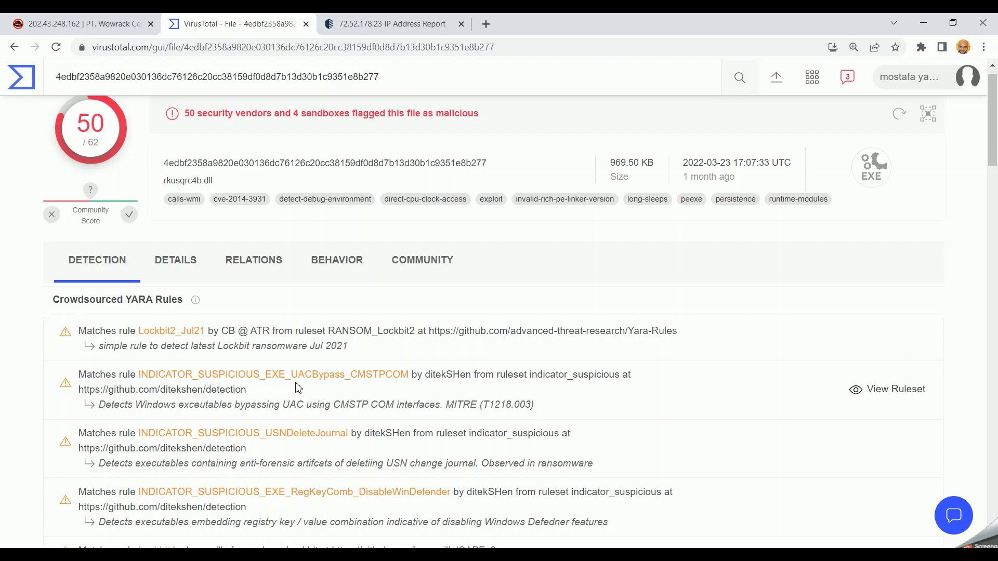
scroll(192, 506, down, 1)
scroll(192, 506, down, 3)
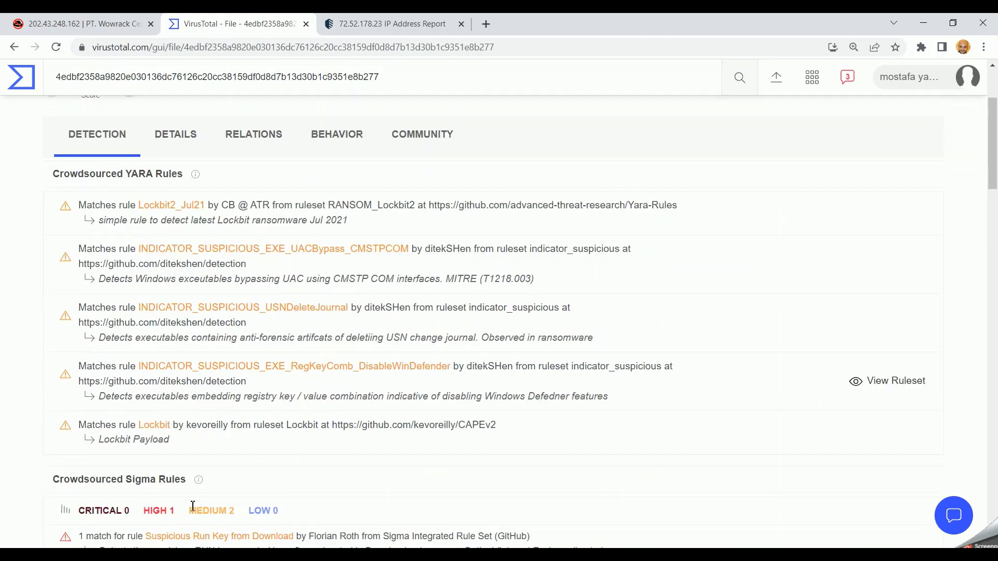
scroll(207, 297, up, 2)
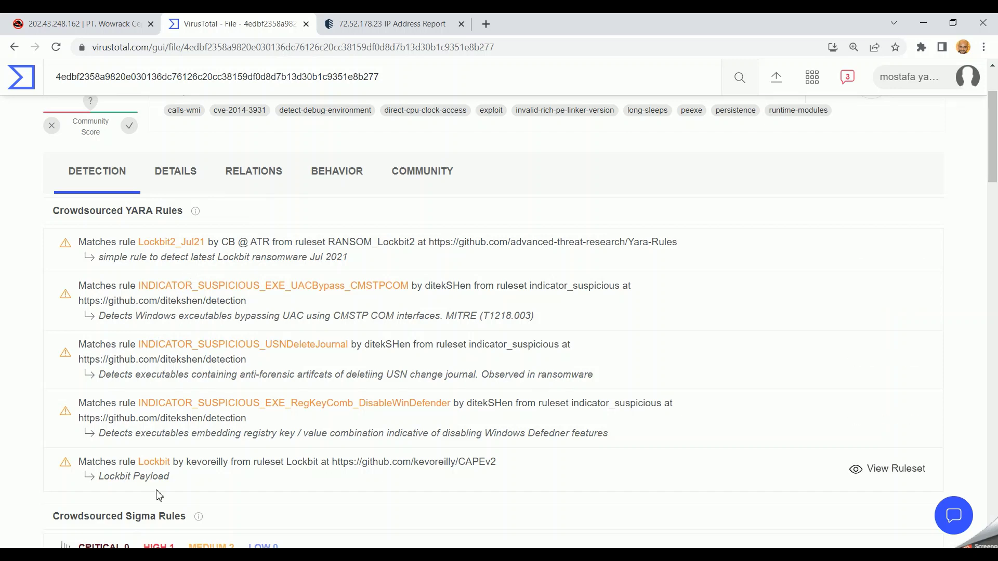
Review the Sigma and IDS rule matches again alongside the dynamic analysis sandbox detections and security vendors' analysis
scroll(159, 495, down, 14)
scroll(159, 495, up, 7)
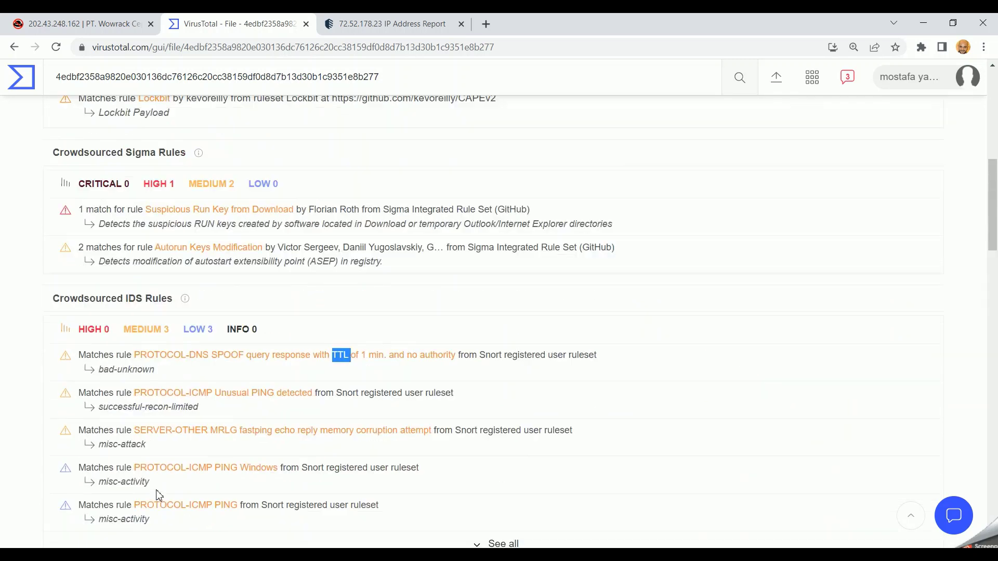
scroll(159, 495, up, 7)
scroll(104, 468, down, 15)
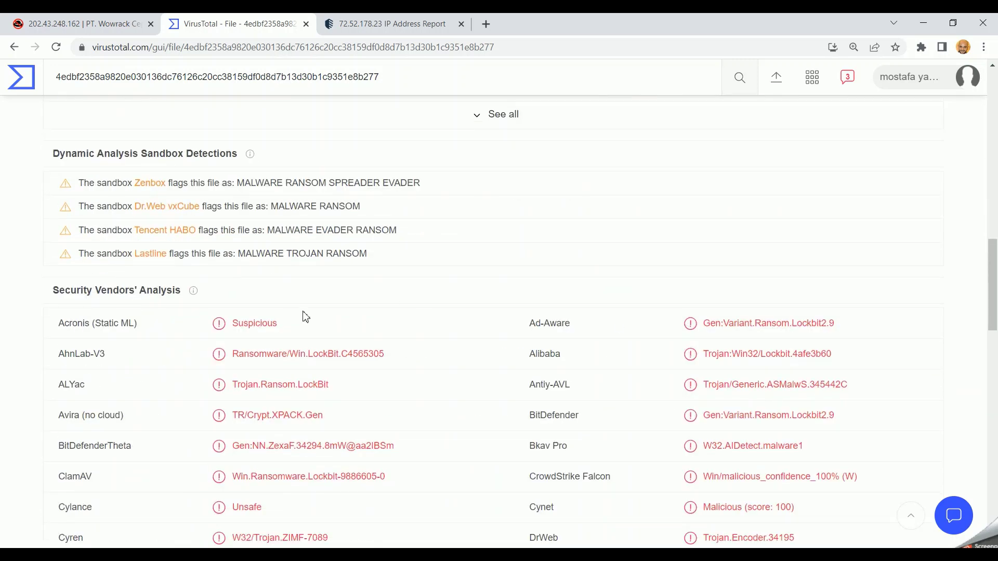
scroll(367, 470, up, 10)
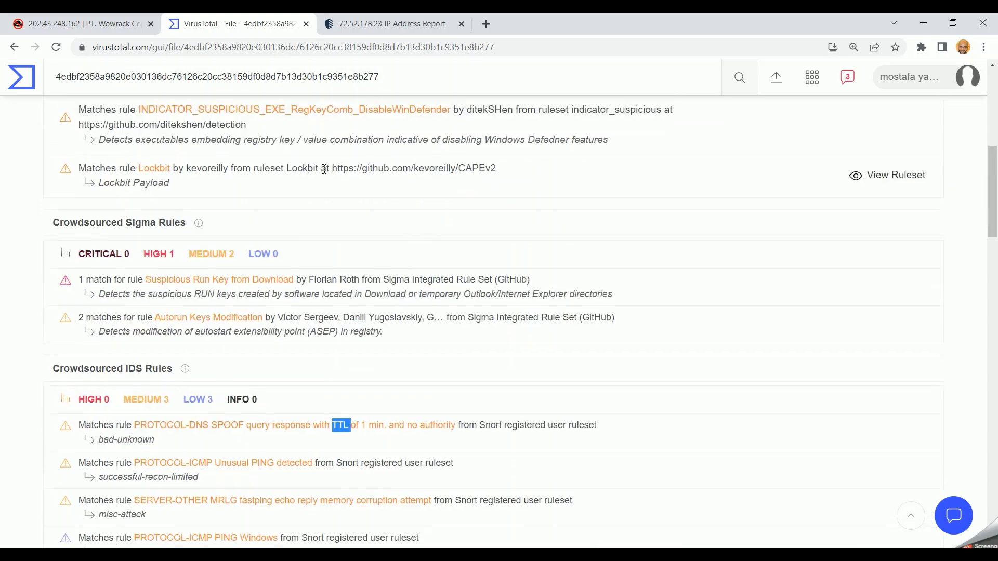
scroll(258, 389, down, 3)
scroll(260, 389, down, 8)
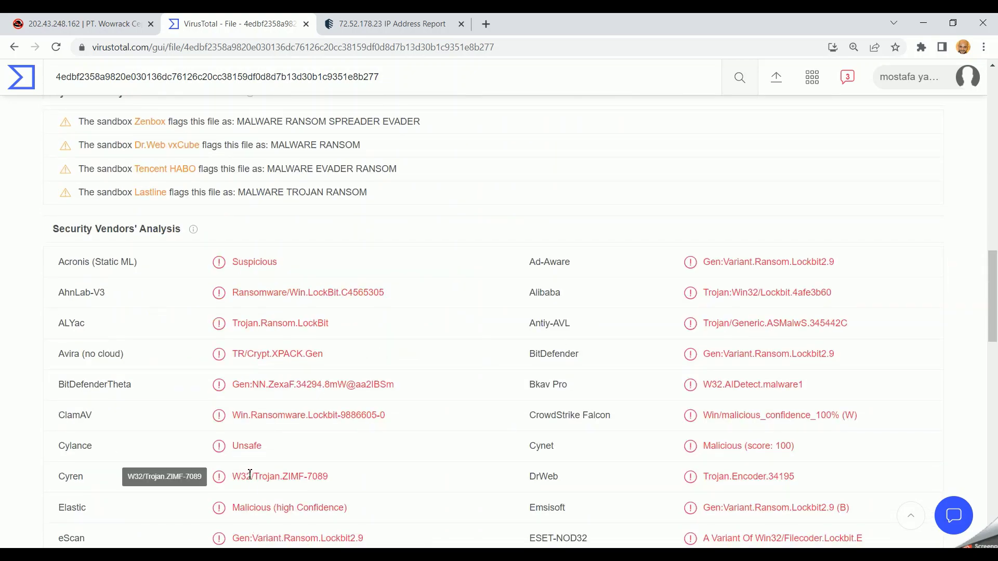
scroll(252, 472, up, 5)
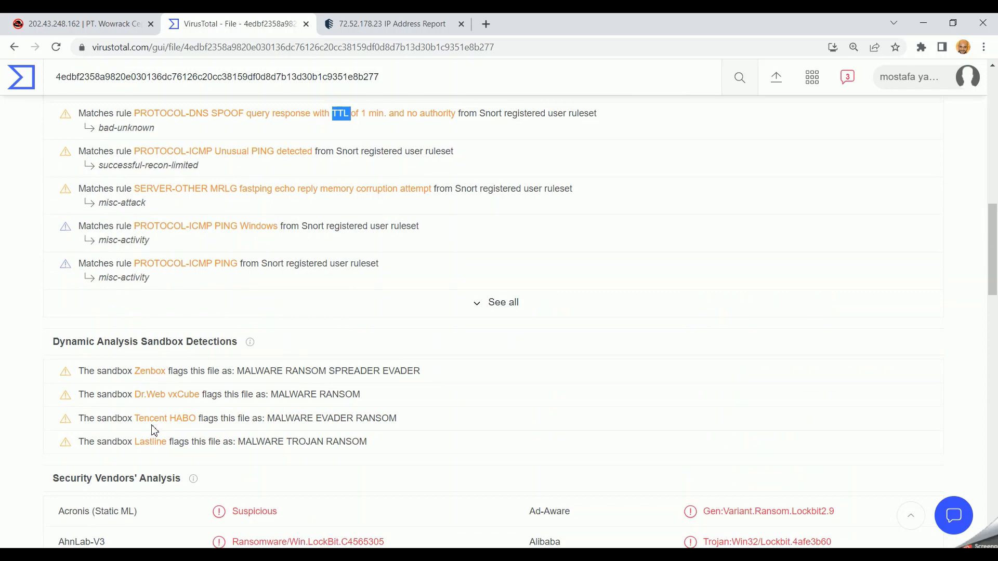
scroll(226, 397, up, 4)
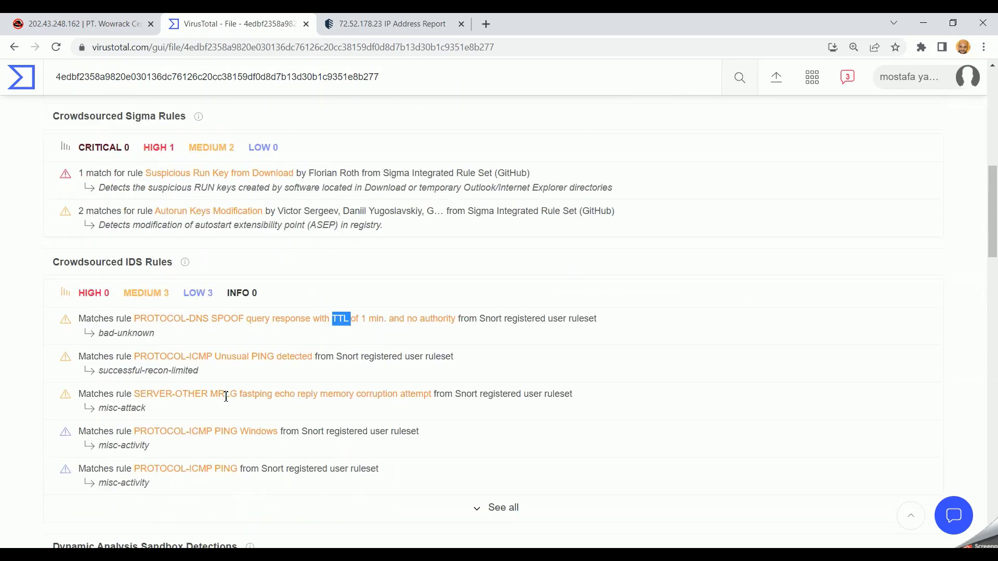
scroll(254, 364, up, 1)
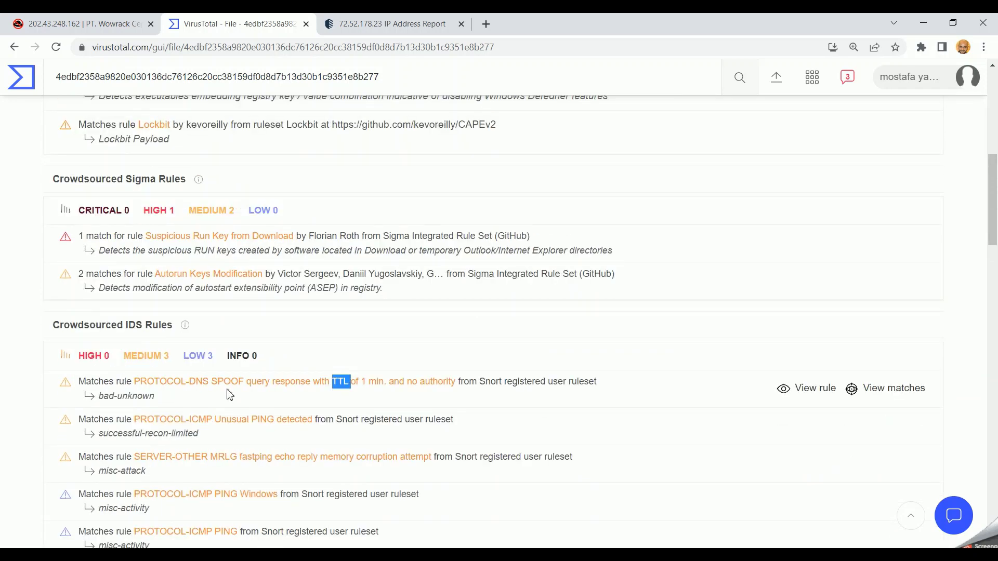
Open the file's details, review its basic properties and portable executable info, and highlight the first submission date in the history
scroll(225, 397, up, 3)
scroll(103, 323, up, 5)
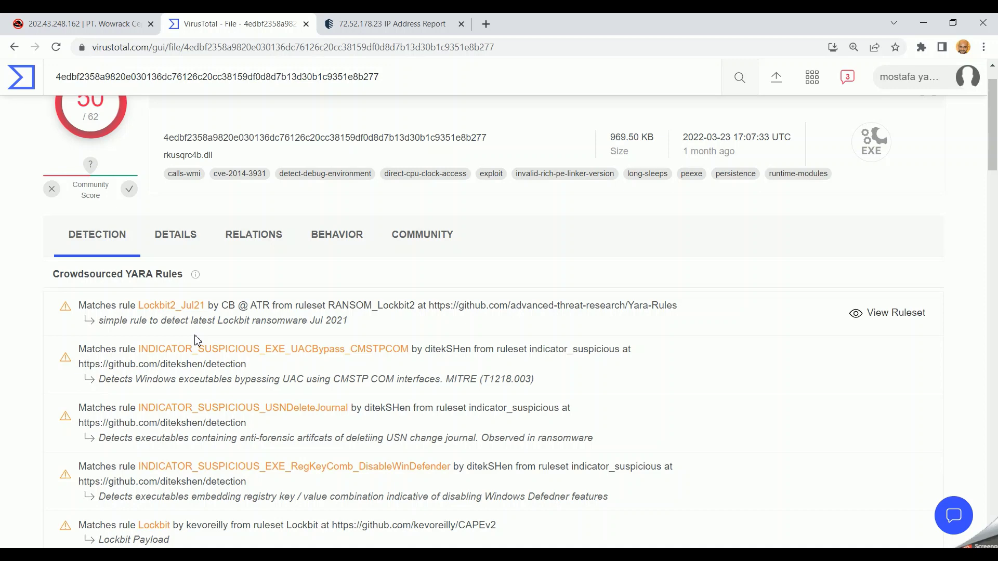
click(176, 248)
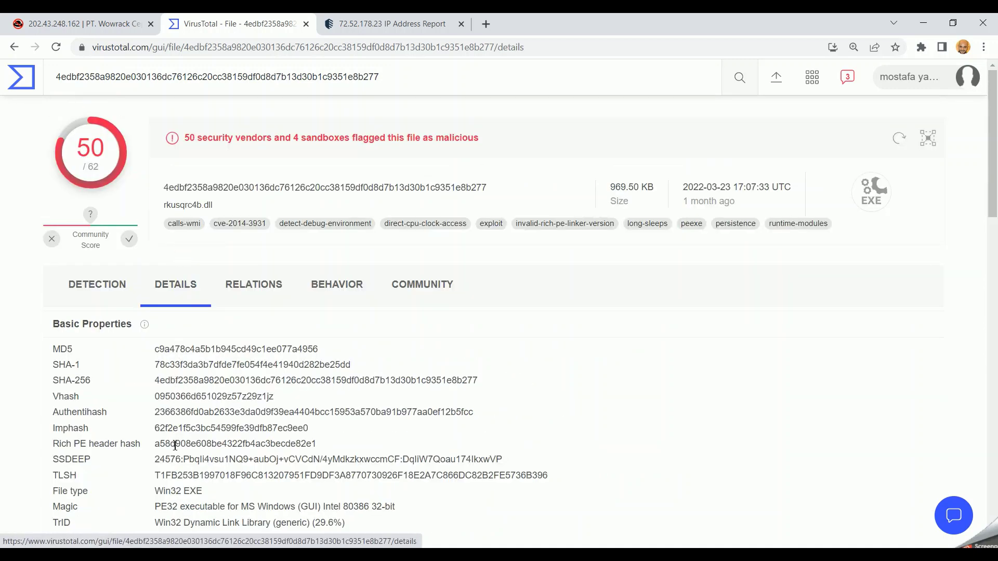
scroll(194, 414, down, 6)
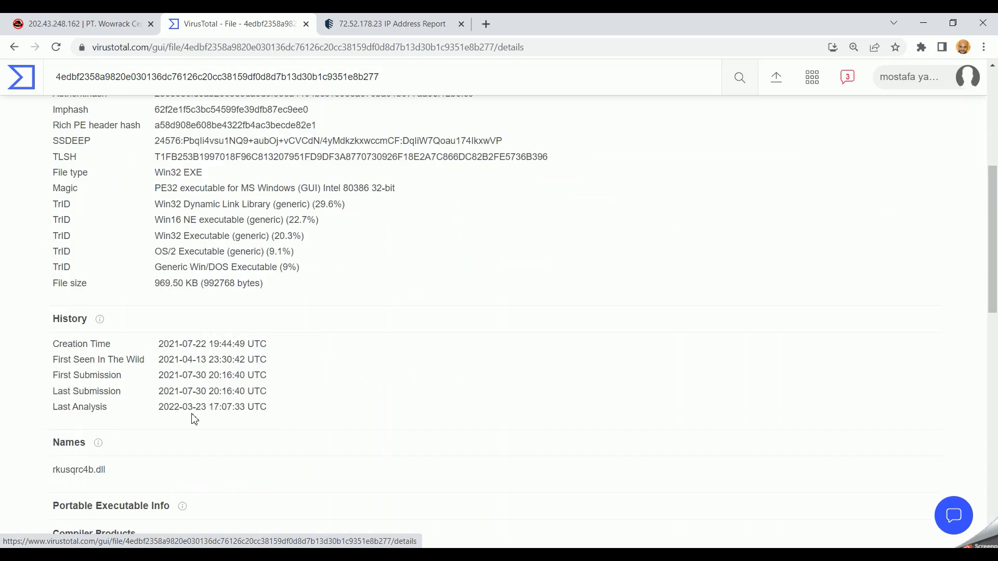
scroll(162, 360, down, 14)
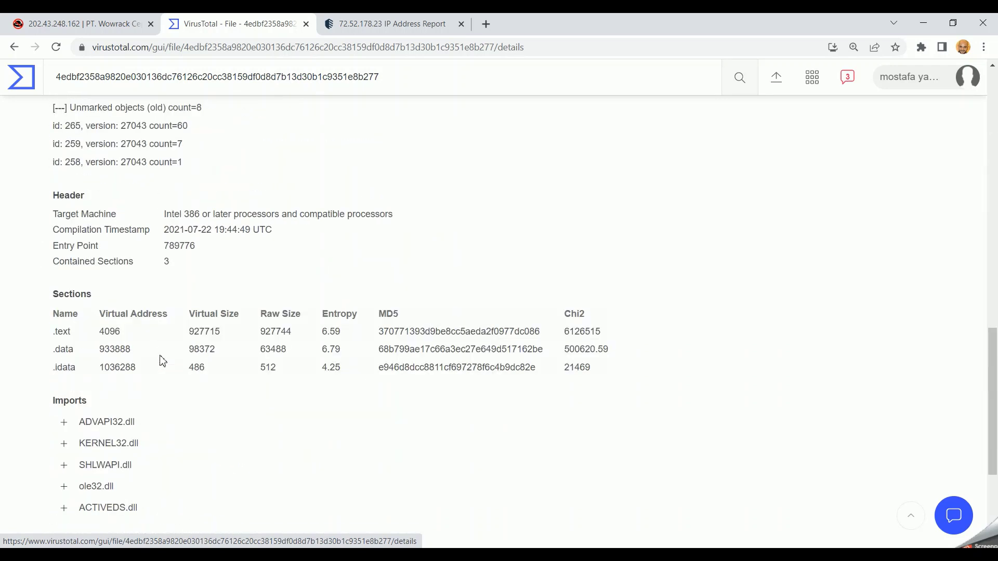
scroll(163, 361, up, 11)
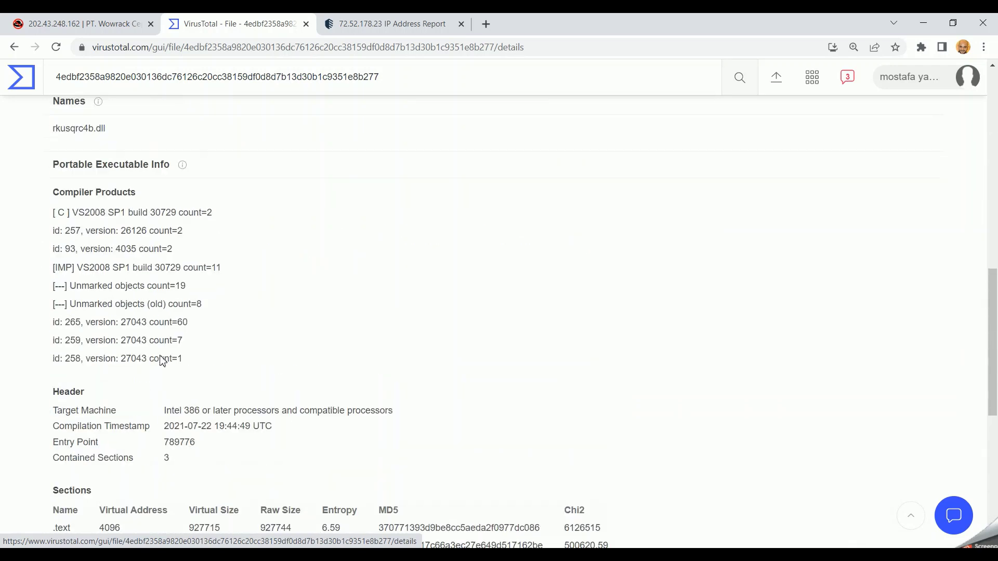
scroll(162, 359, up, 4)
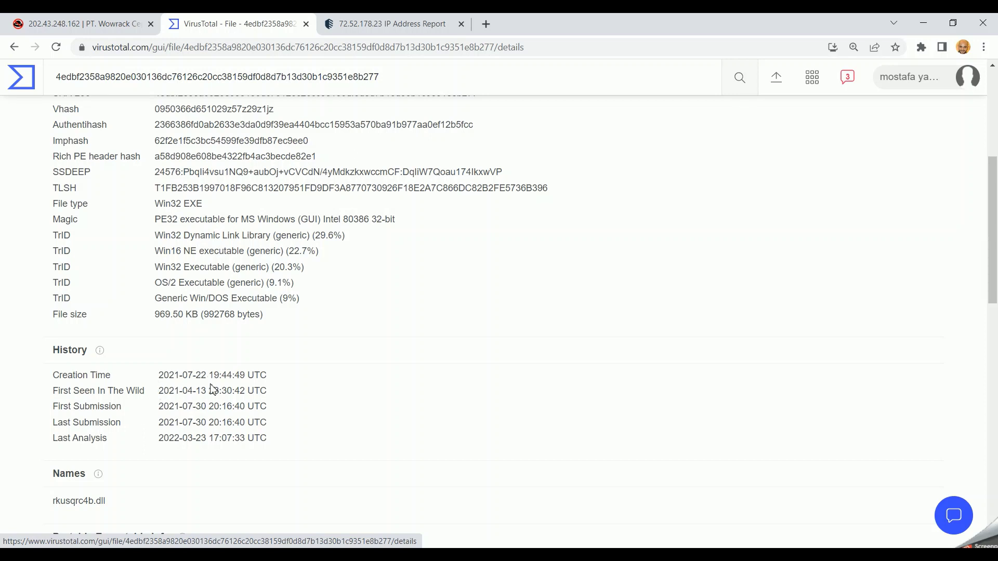
drag(206, 408, 161, 408)
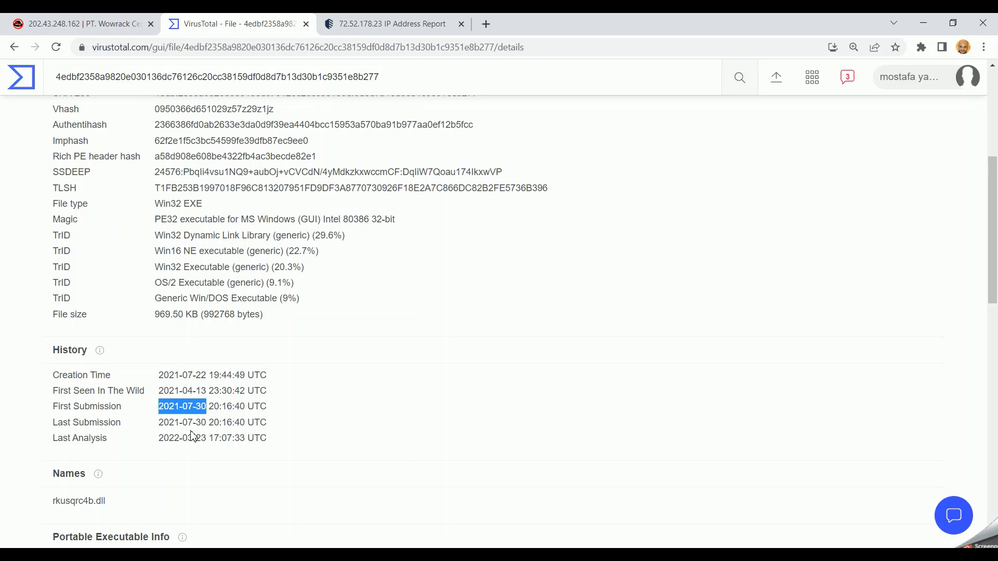
Open the file's relations and review its contacted domains, contacted IP addresses and dropped files
scroll(193, 437, up, 5)
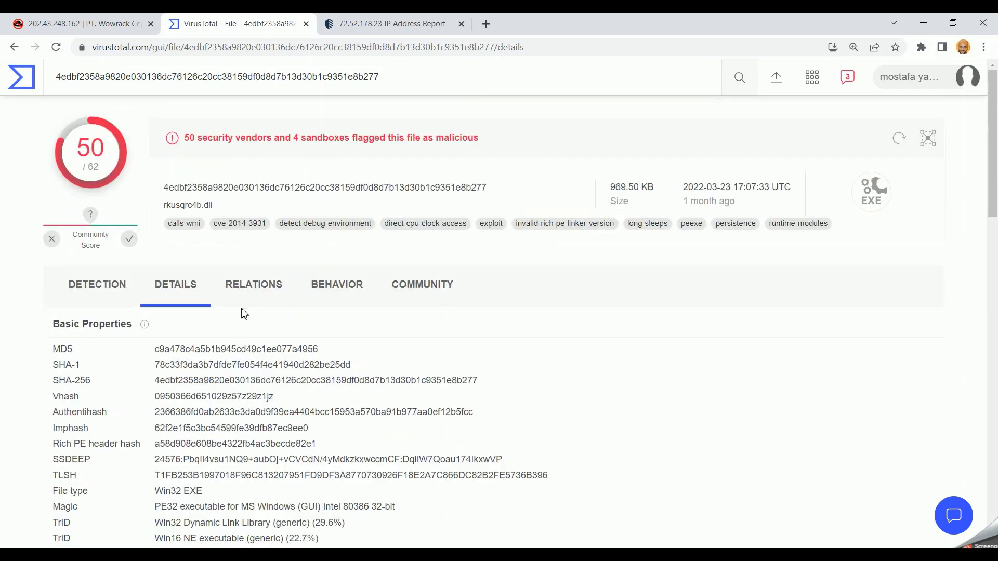
click(249, 287)
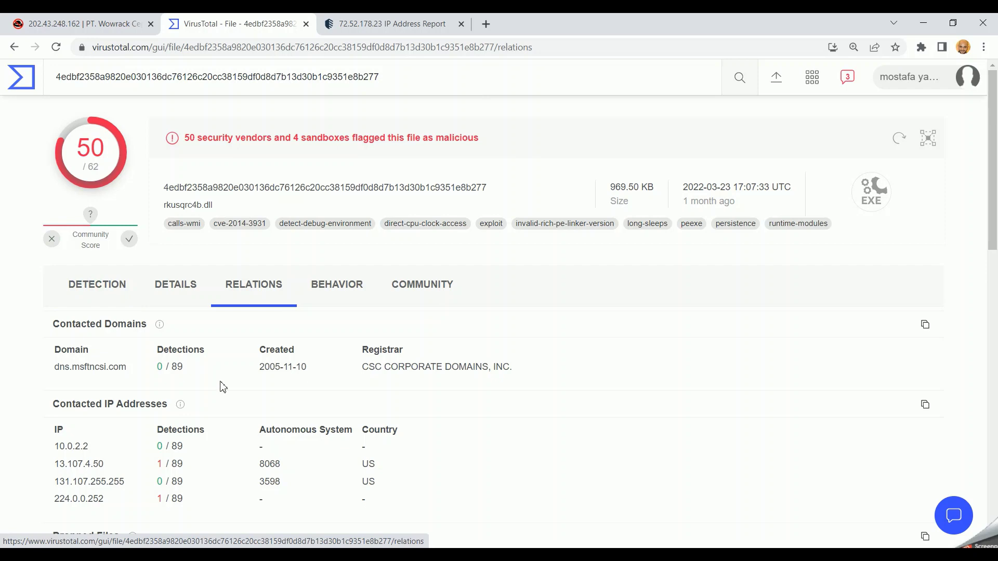
scroll(223, 387, down, 2)
scroll(222, 387, down, 3)
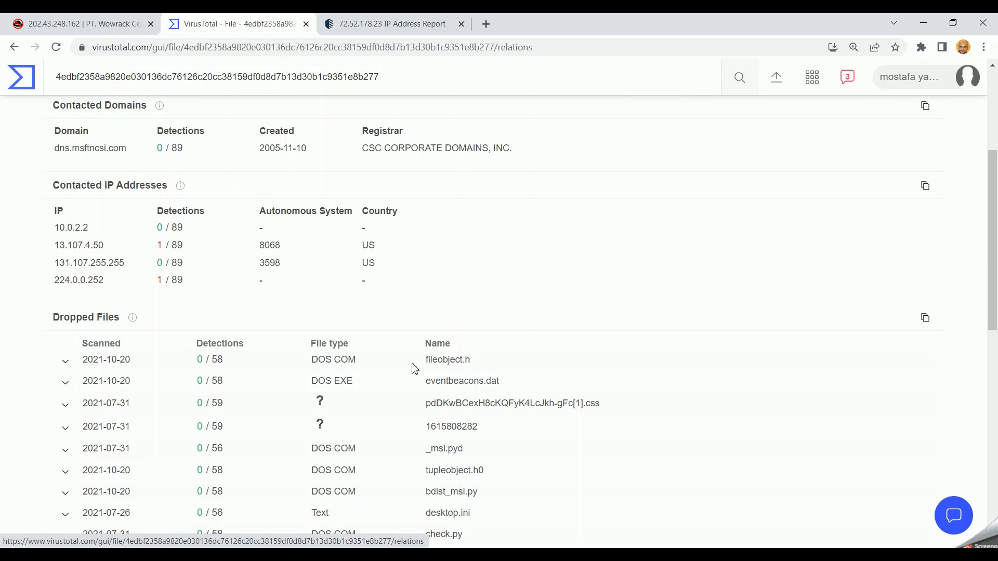
scroll(437, 424, down, 4)
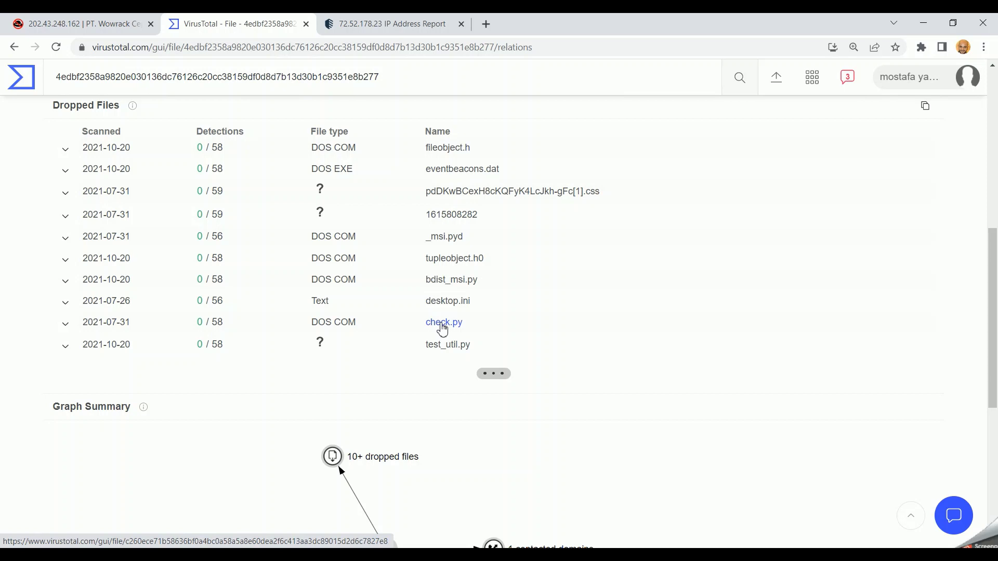
Load more dropped files, then review them together with the contacted IP addresses and the graph summary
click(485, 374)
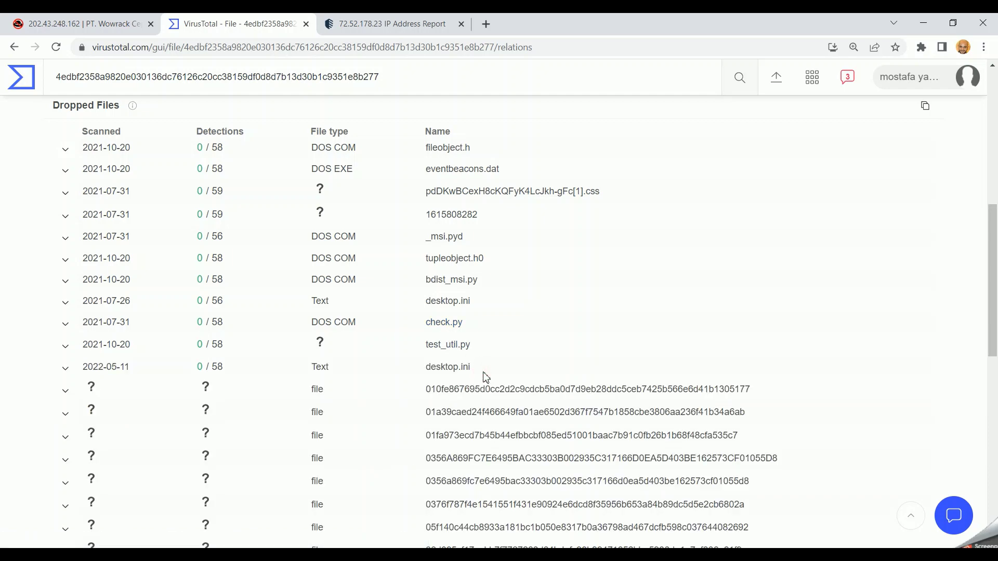
scroll(485, 375, up, 1)
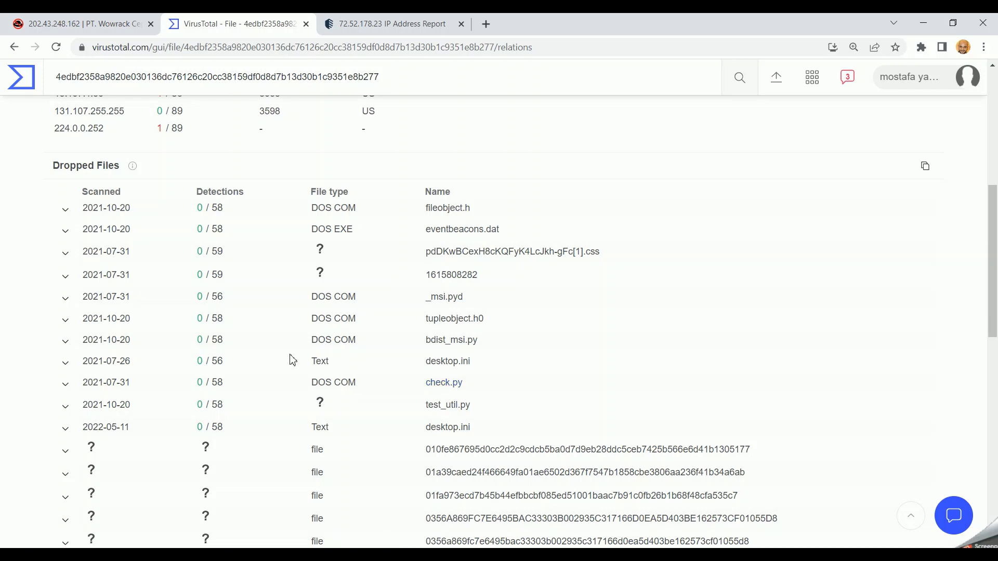
scroll(461, 368, down, 5)
scroll(461, 369, up, 9)
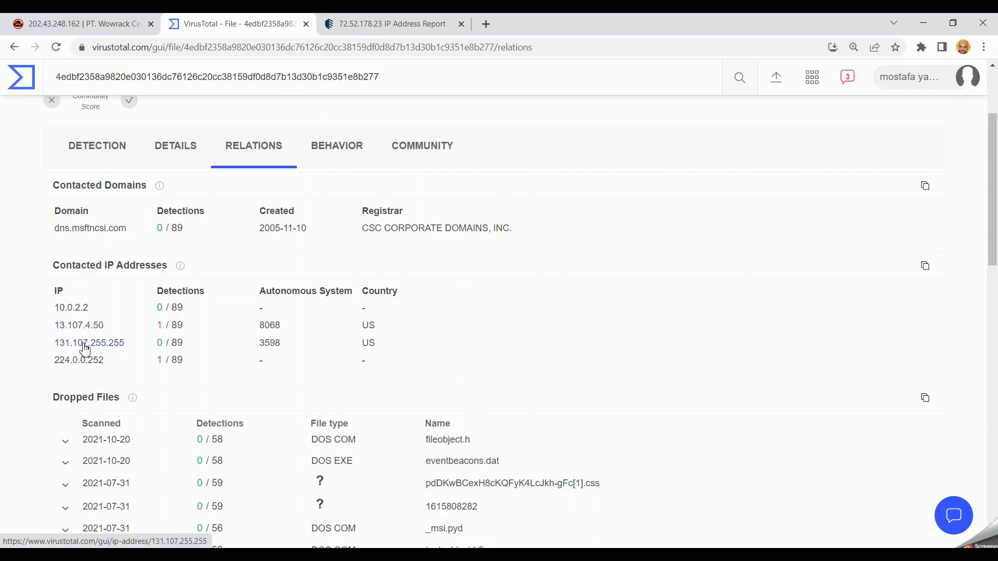
scroll(85, 350, down, 20)
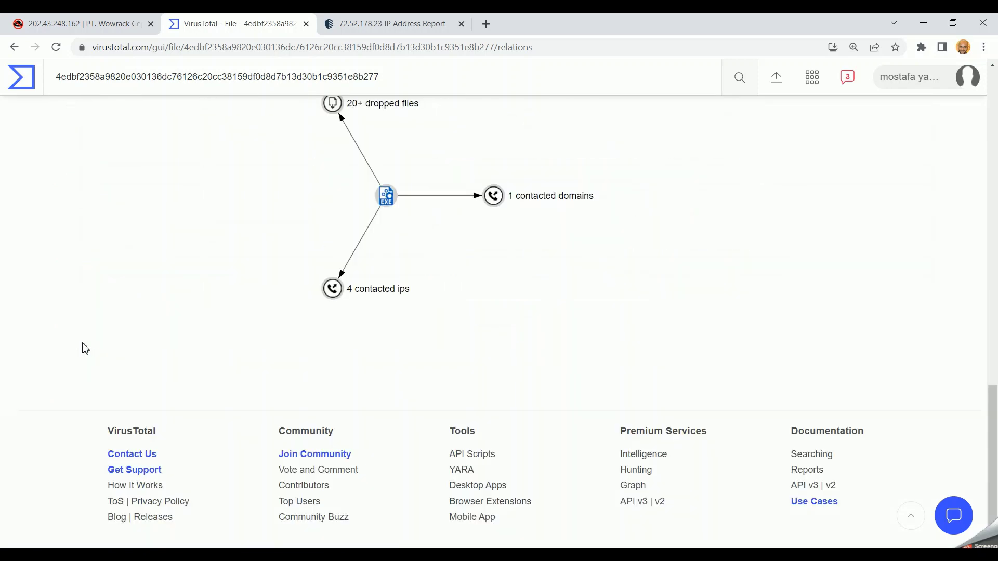
scroll(396, 223, up, 3)
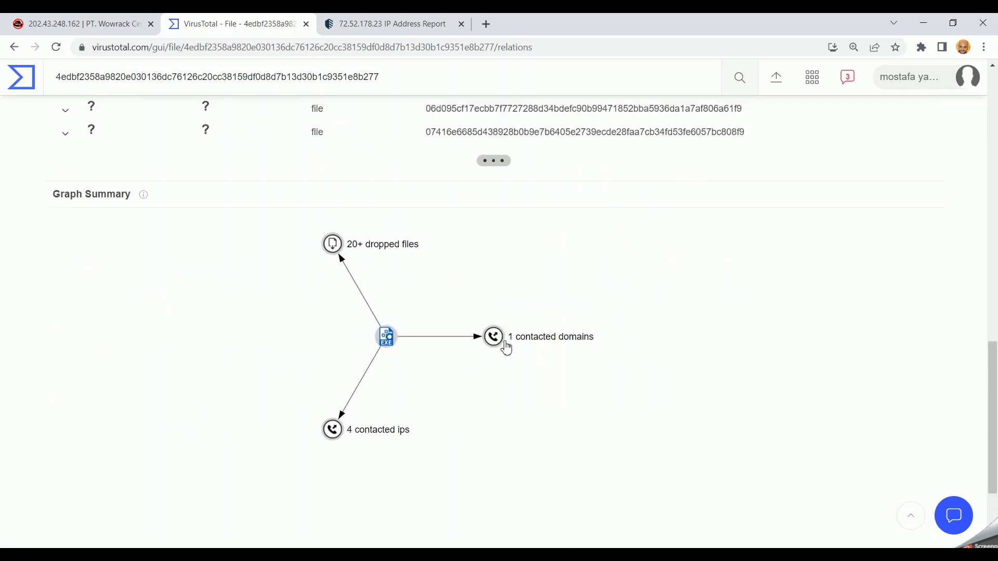
Review the dropped files, contacted domains and contacted IP addresses in the file's relations once more
scroll(527, 347, up, 10)
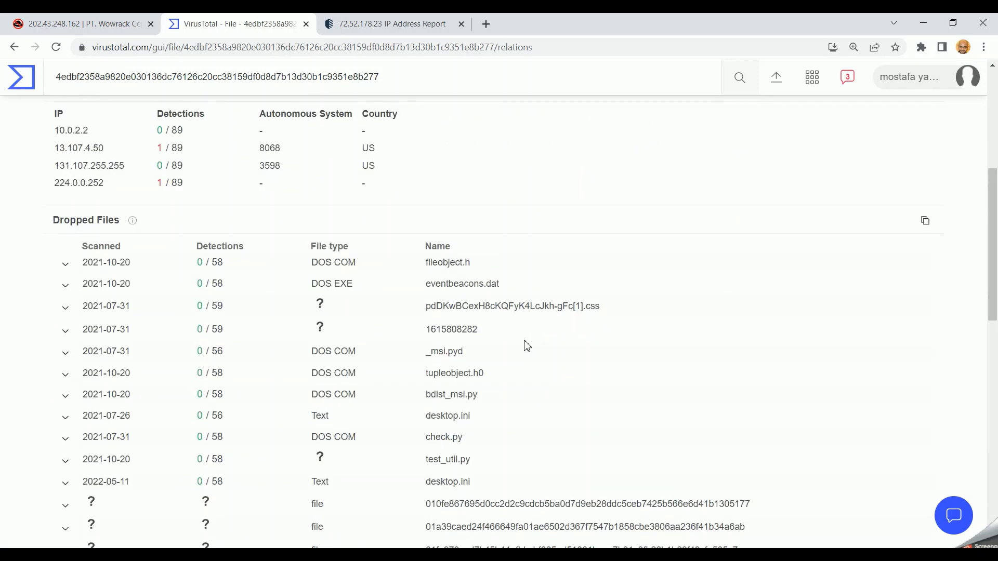
scroll(526, 346, up, 4)
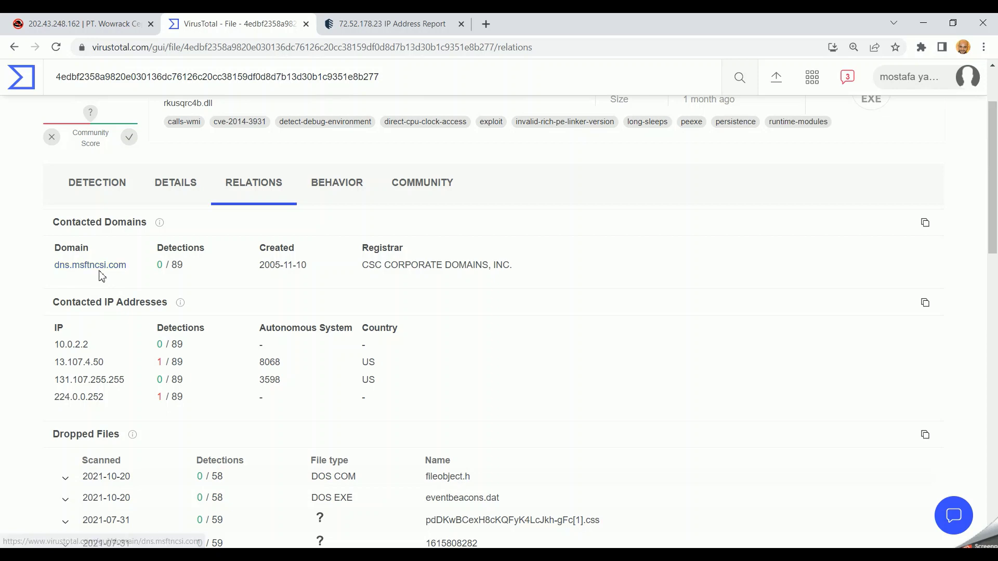
scroll(408, 353, down, 1)
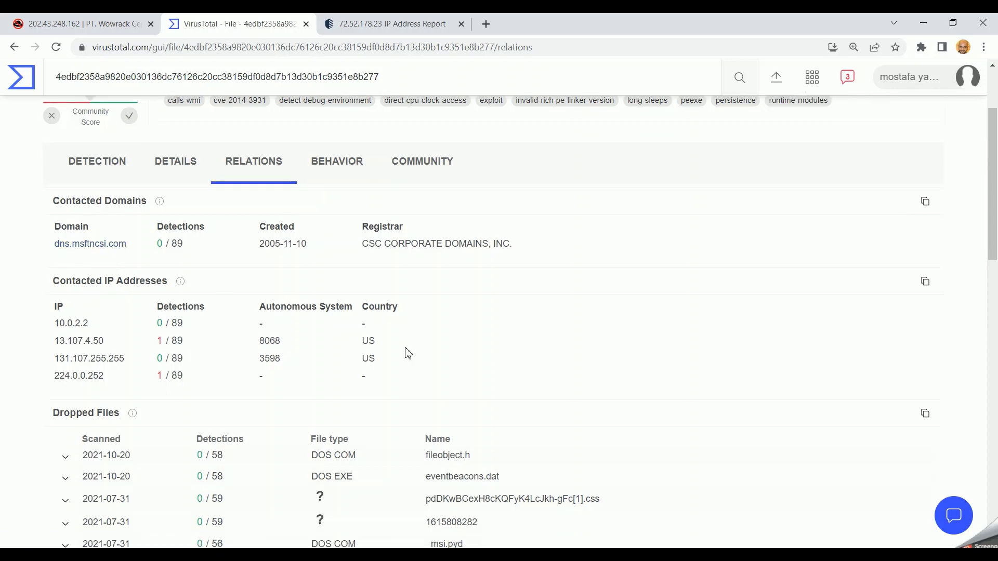
scroll(408, 353, down, 6)
scroll(406, 352, up, 10)
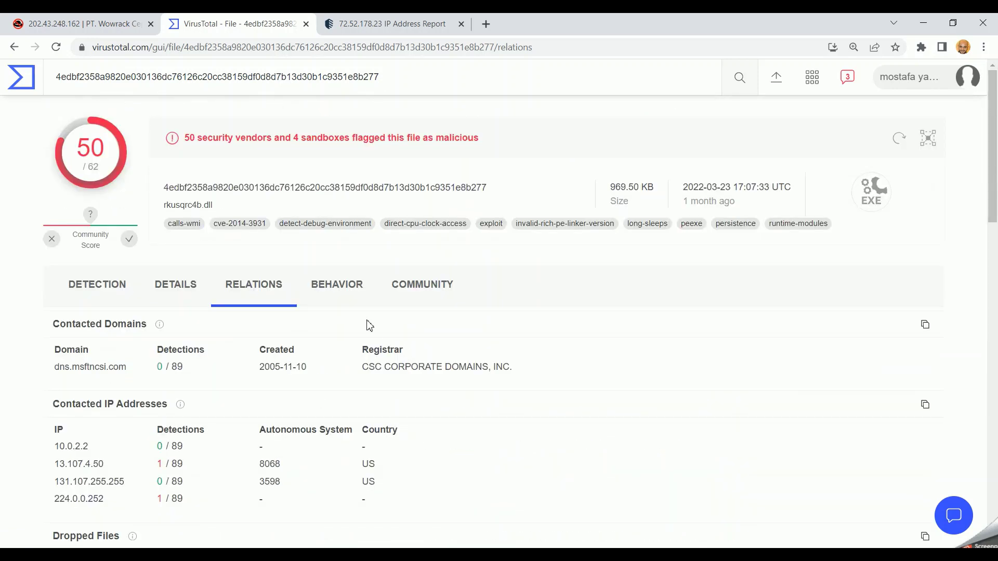
Open the file's behavior report and look through the list of available sandboxes, from C2AE to Zenbox
click(336, 287)
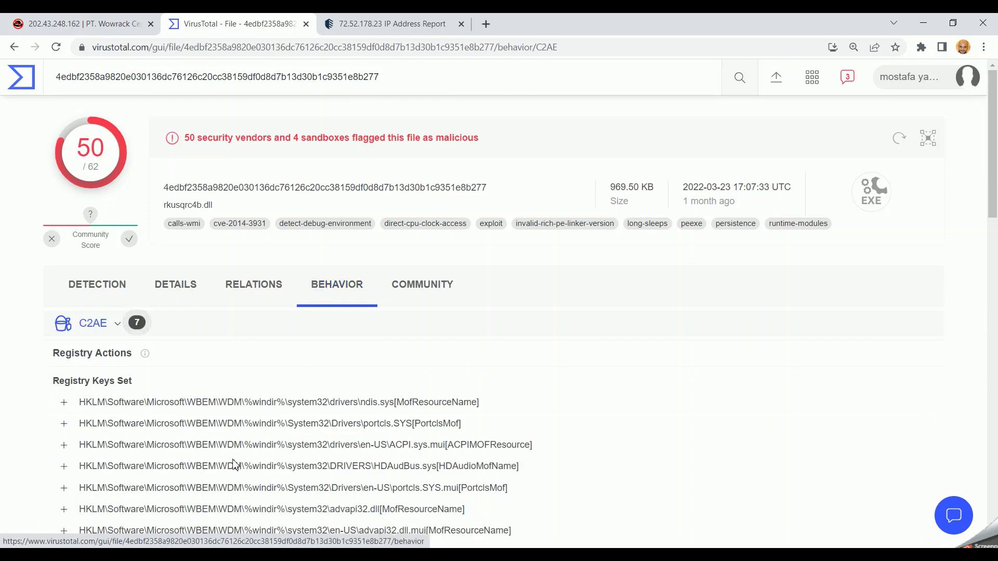
click(123, 333)
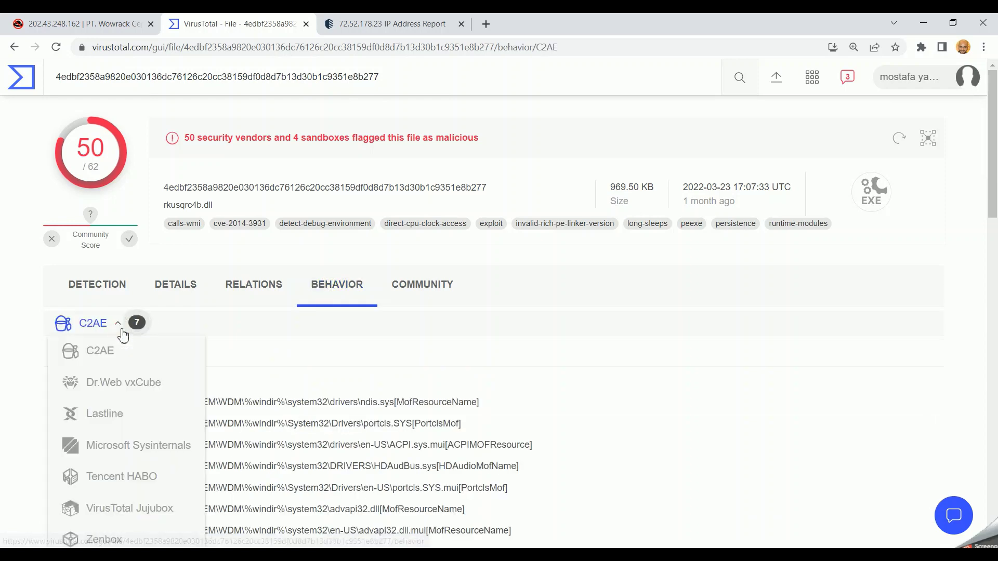
scroll(112, 291, down, 2)
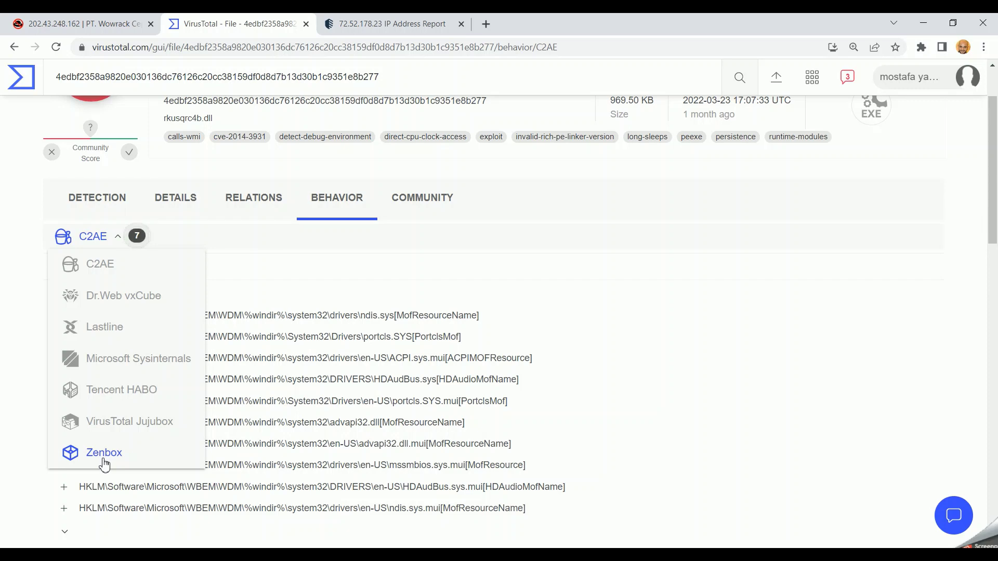
scroll(154, 247, up, 2)
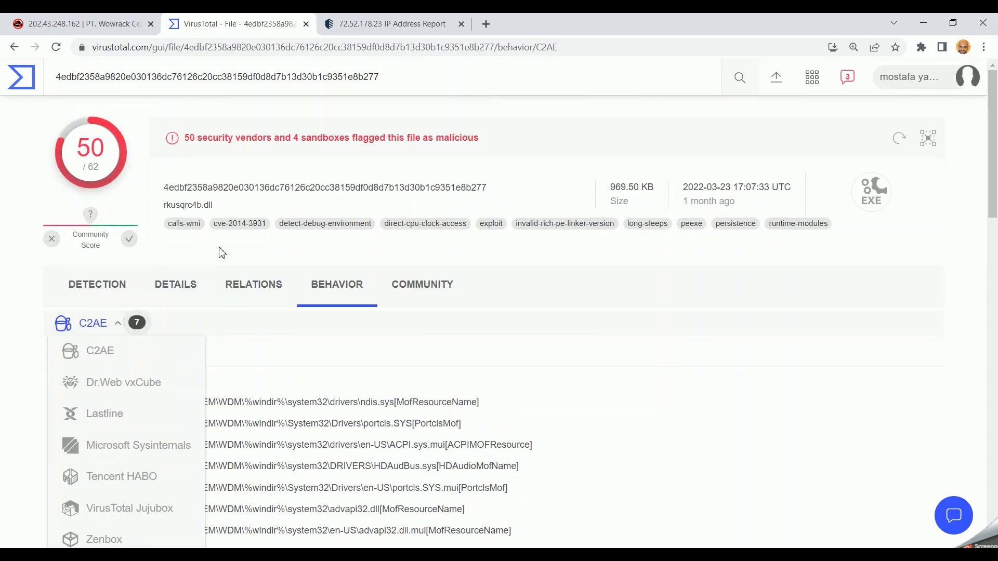
scroll(134, 345, down, 3)
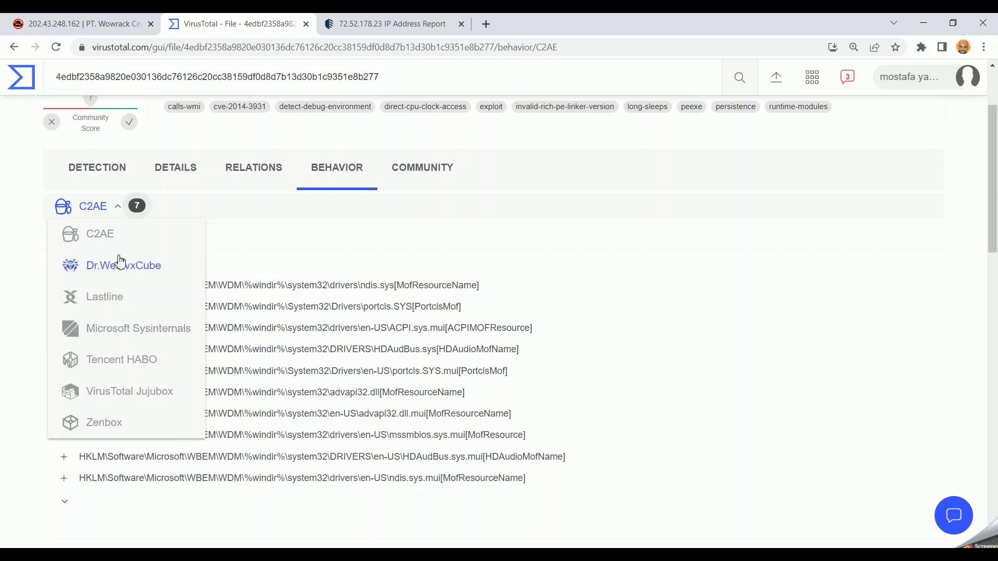
Show the Microsoft Sysinternals sandbox report, highlight its IP traffic entry, and review the file system, registry and process actions
click(116, 328)
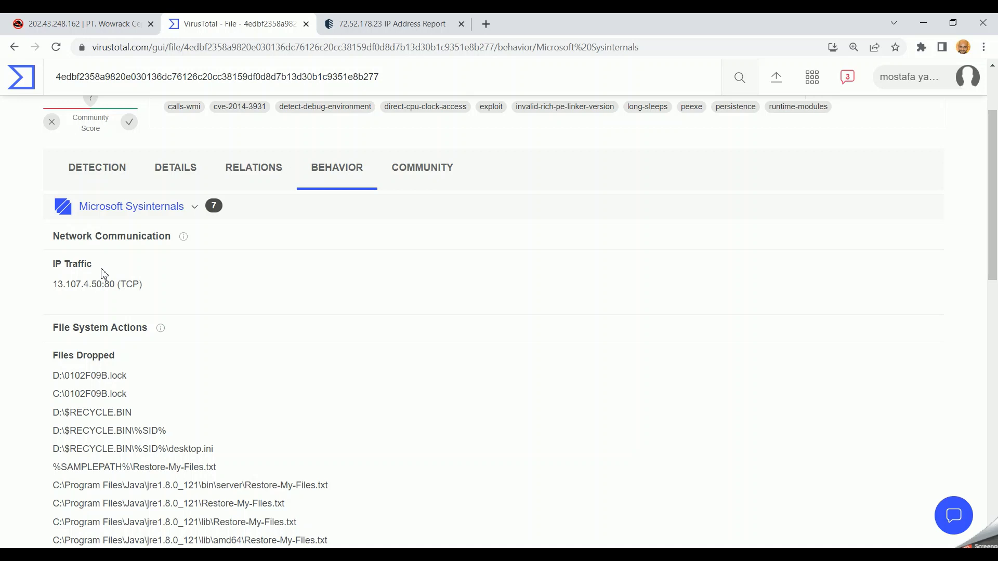
drag(54, 284, 148, 296)
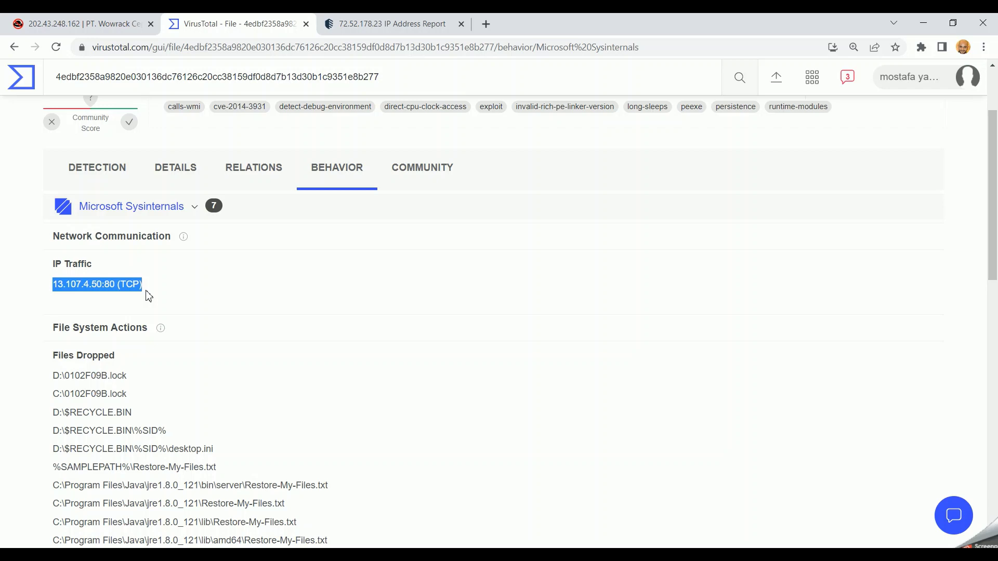
scroll(149, 296, down, 3)
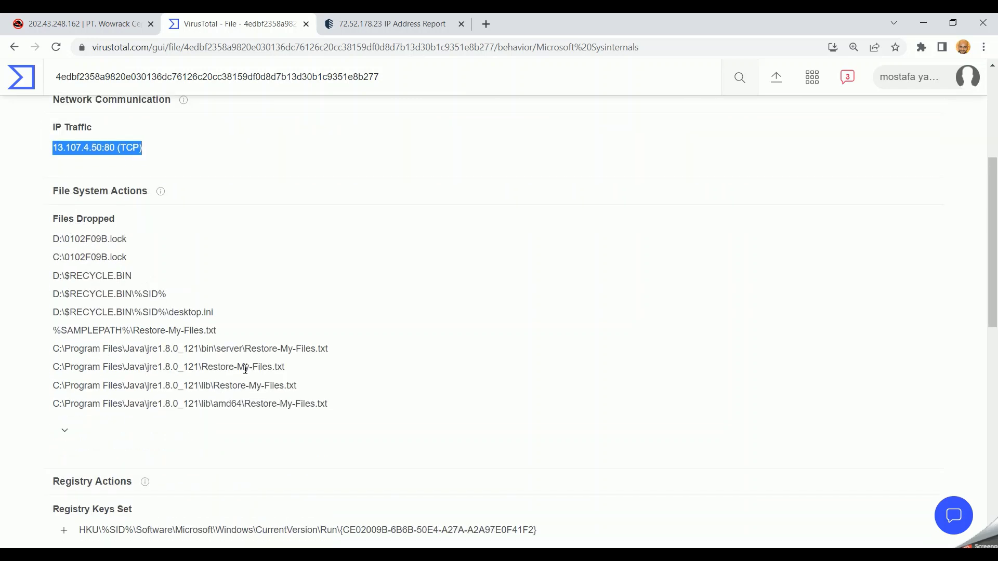
scroll(247, 391, down, 6)
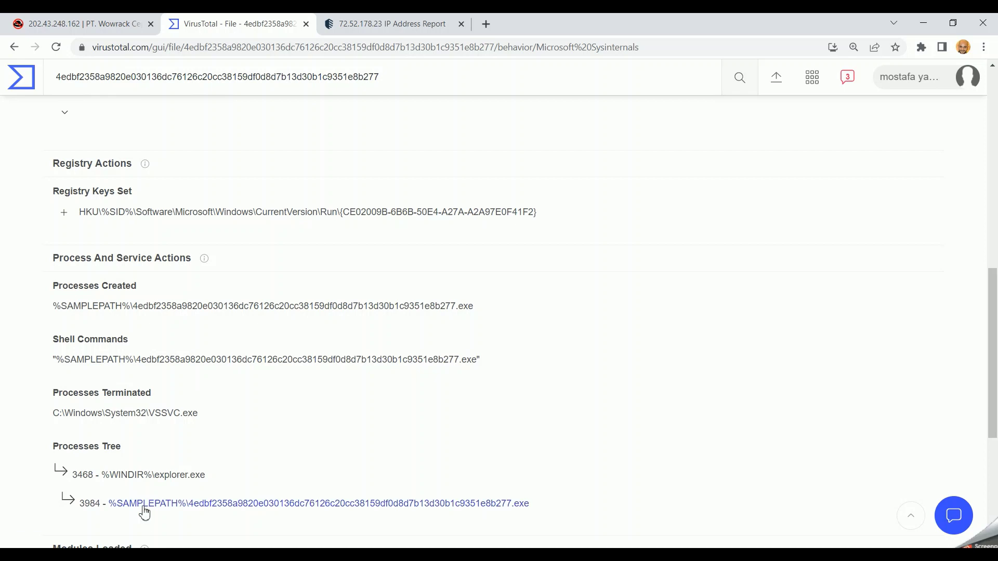
scroll(195, 510, down, 5)
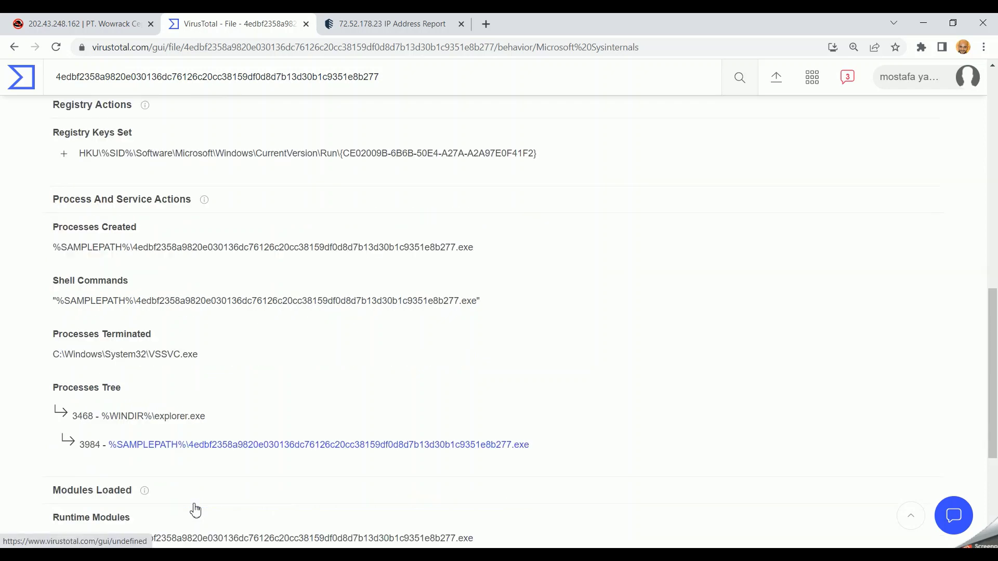
scroll(195, 510, up, 6)
scroll(194, 510, up, 10)
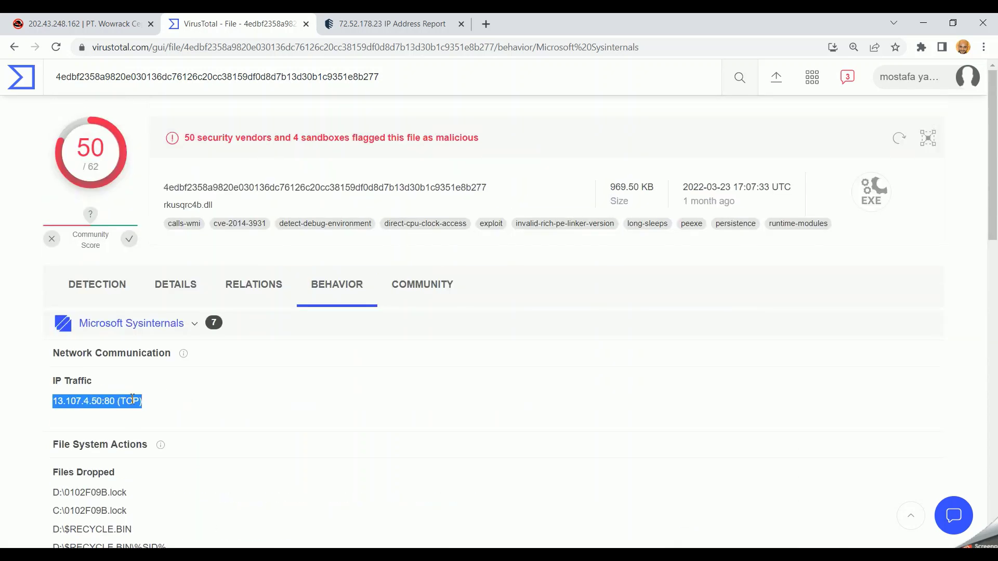
Switch to the C2AE sandbox report and highlight the vssadmin and wmic shadow copy deletion text in the first shell command
click(165, 328)
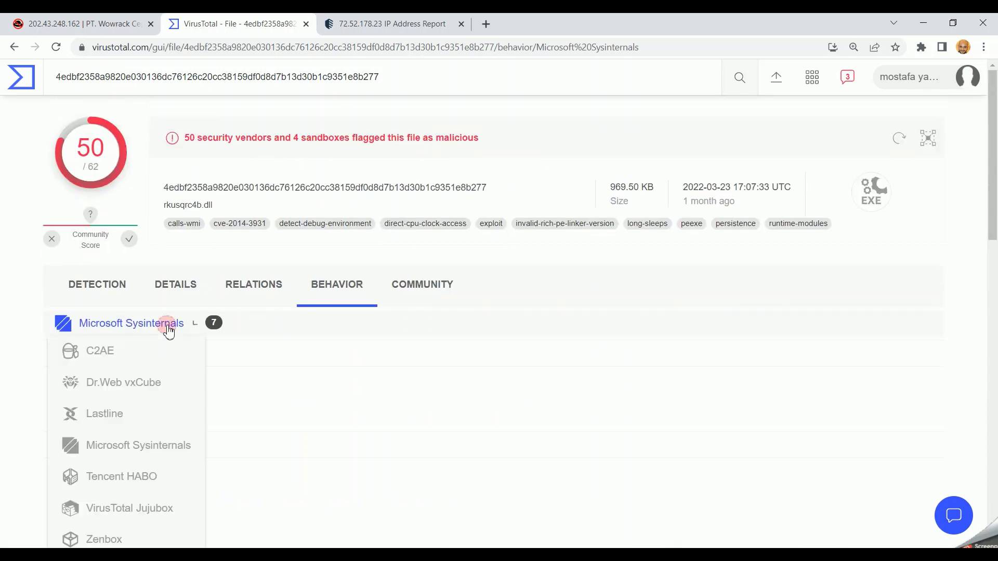
click(141, 350)
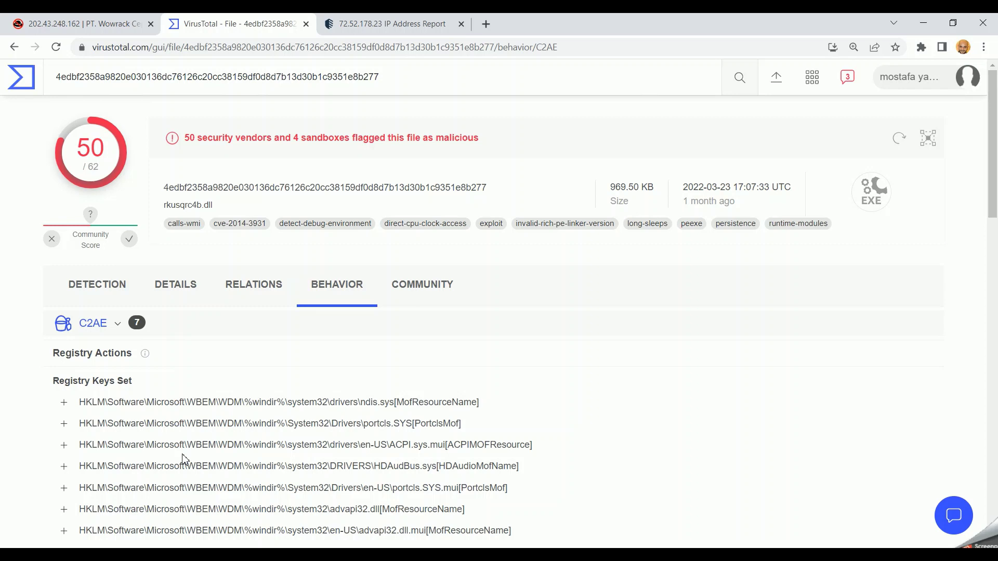
scroll(183, 458, down, 3)
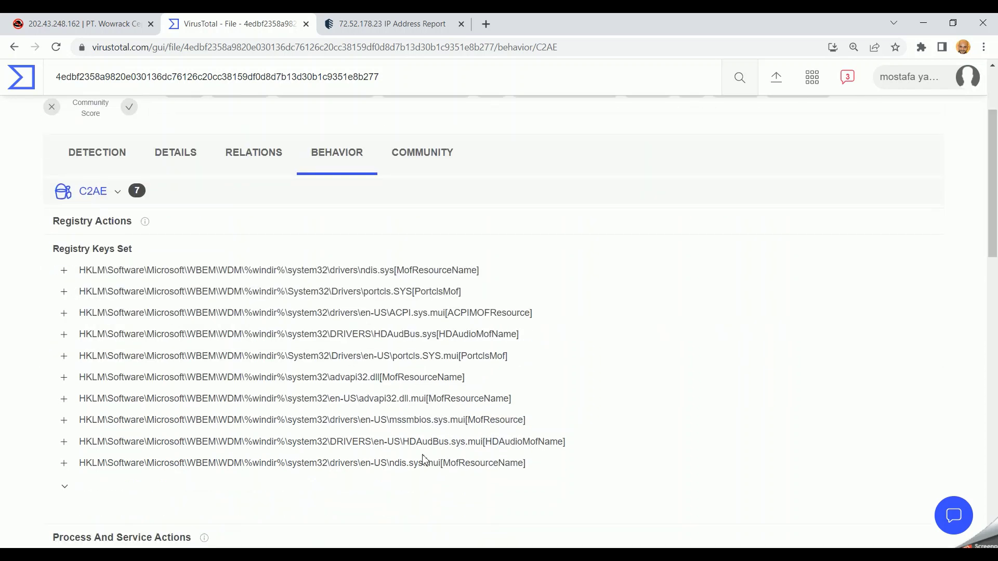
scroll(422, 460, down, 6)
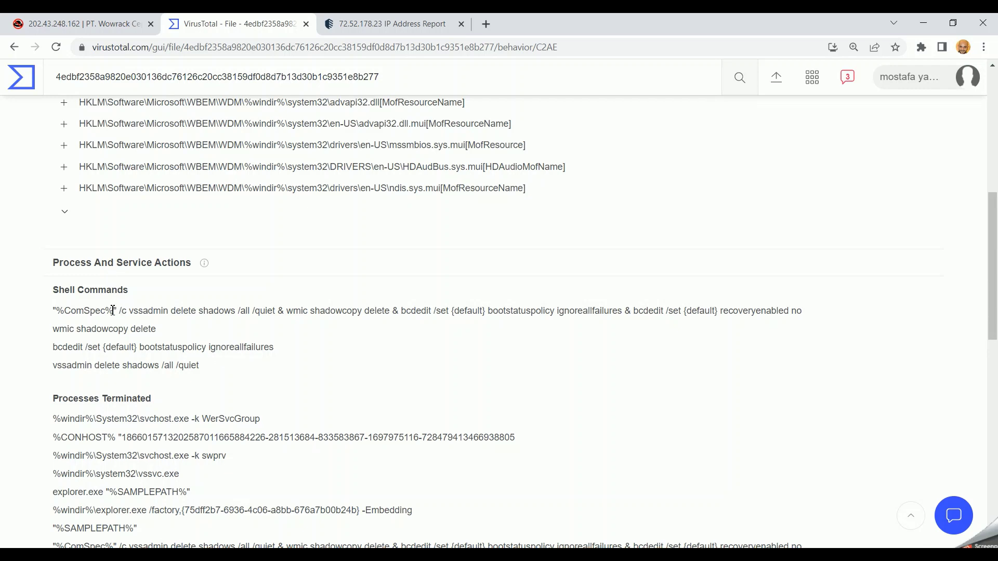
drag(129, 311, 395, 312)
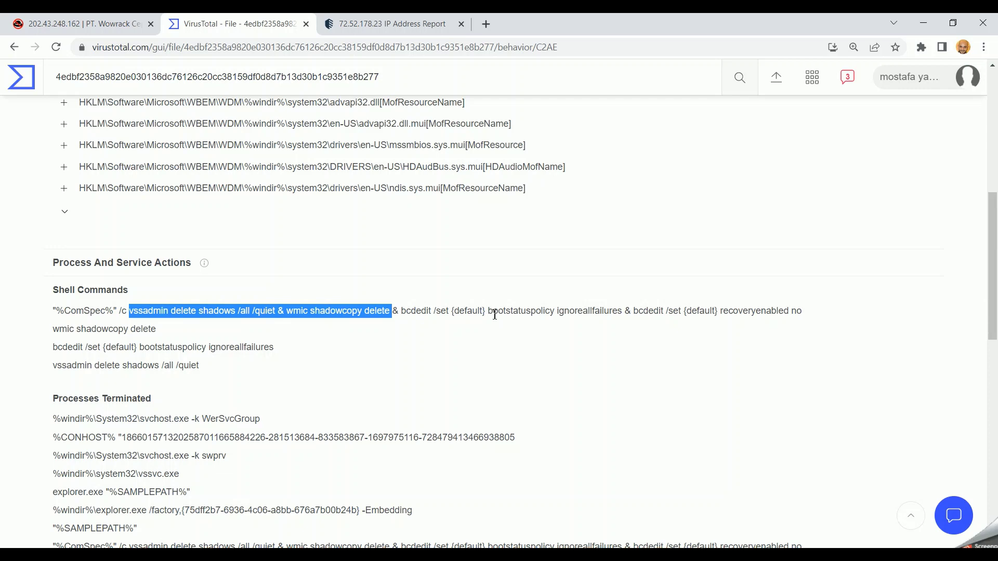
drag(494, 313, 326, 303)
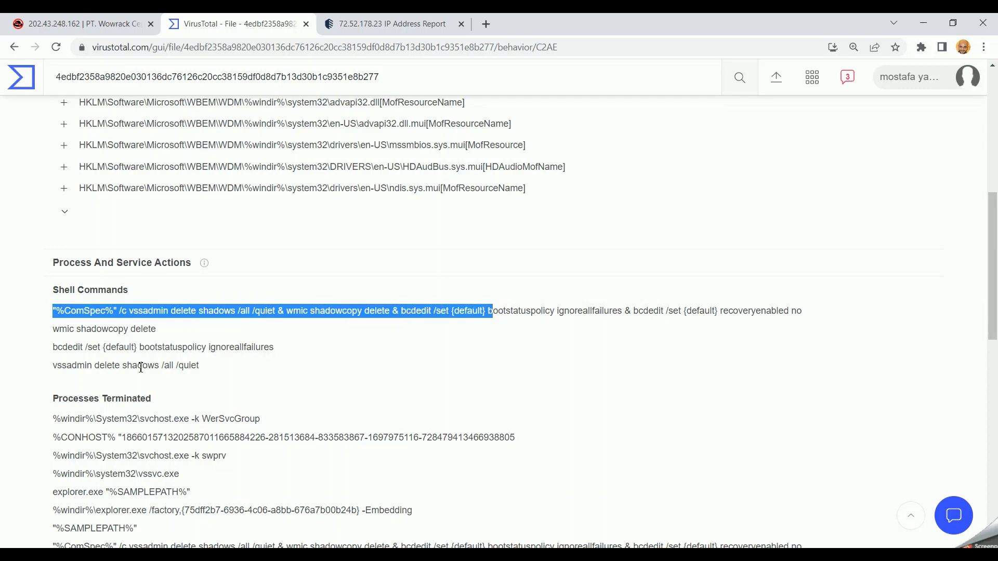
Highlight "vssadmin delete shadows" among the terminated processes and review the processes tree
scroll(137, 390, down, 3)
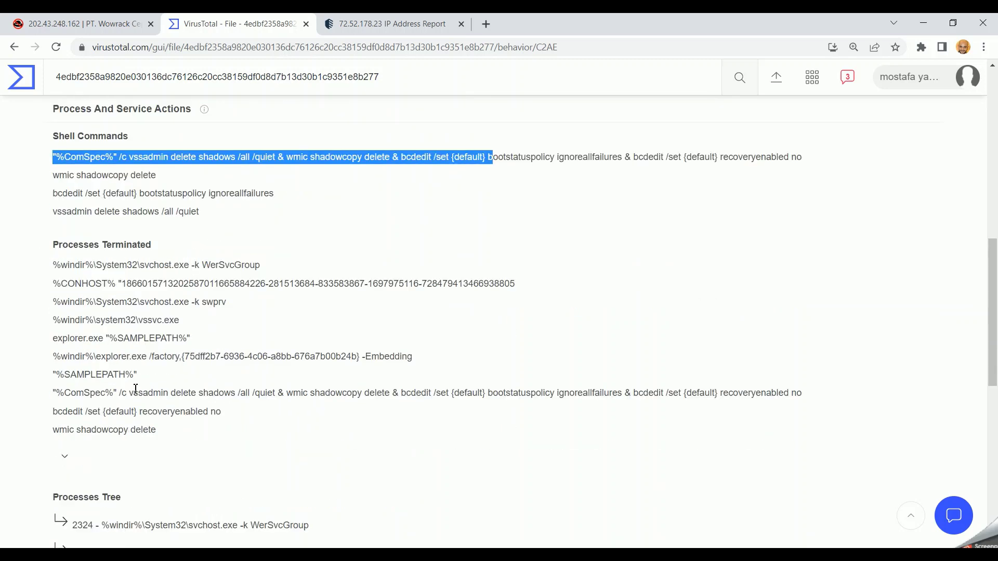
click(136, 389)
double_click(136, 389)
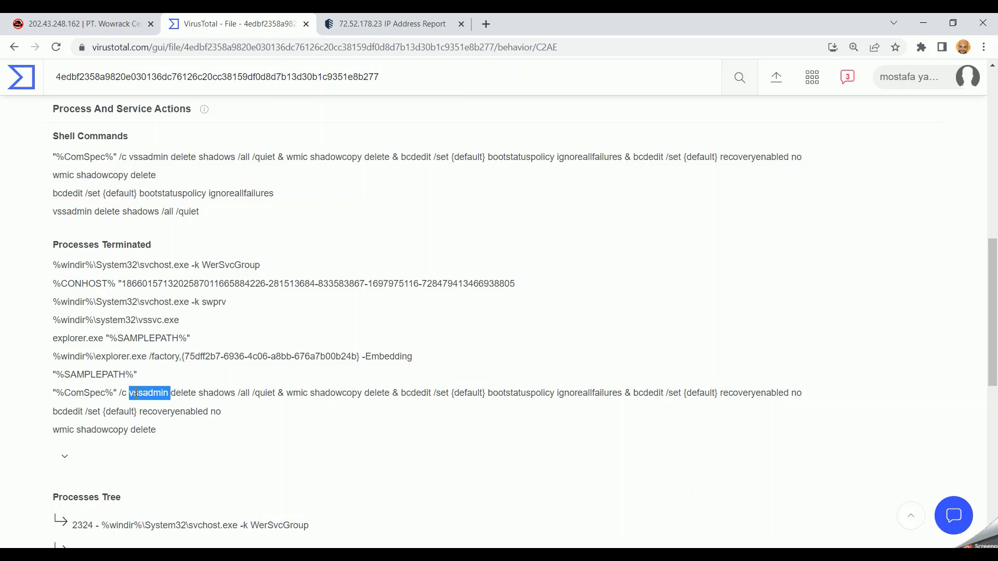
drag(136, 394, 239, 396)
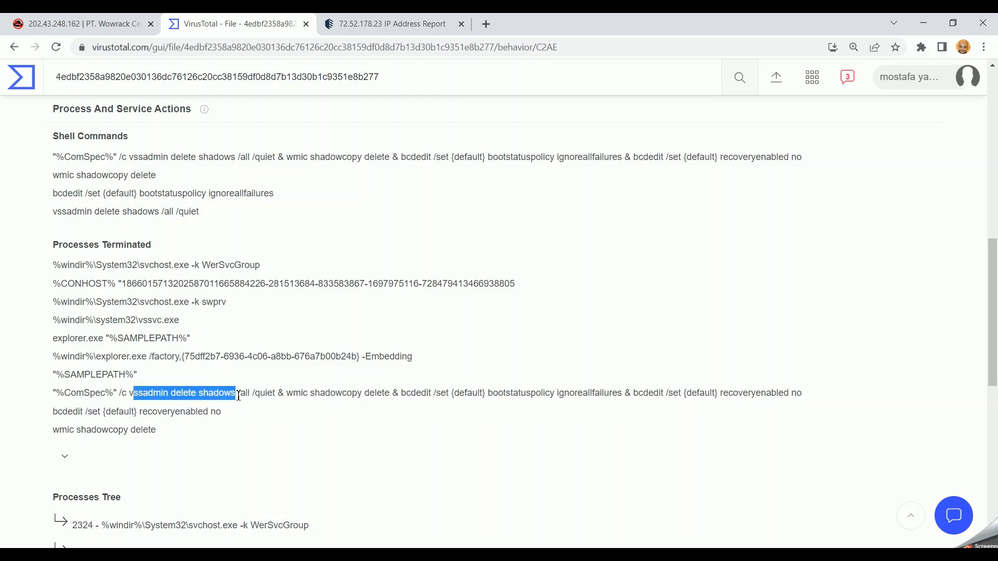
scroll(238, 395, down, 7)
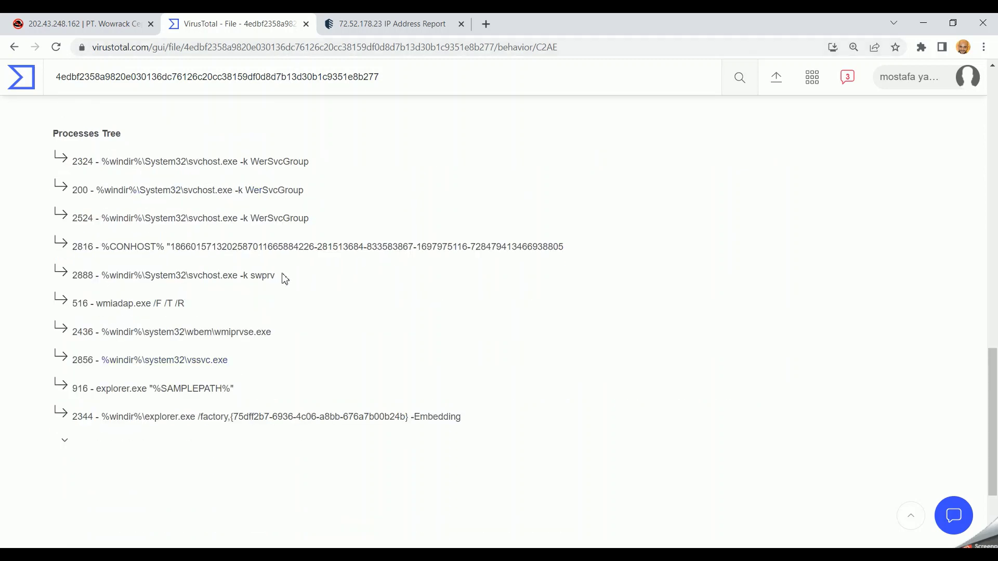
Go through the C2AE report again from registry keys set to shell commands and terminated processes
scroll(291, 293, up, 18)
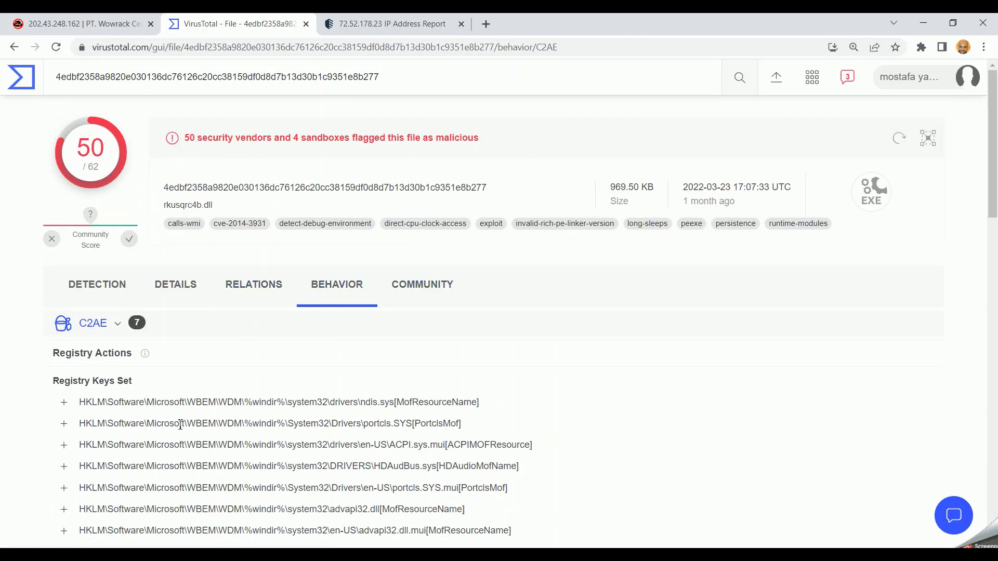
scroll(180, 424, down, 7)
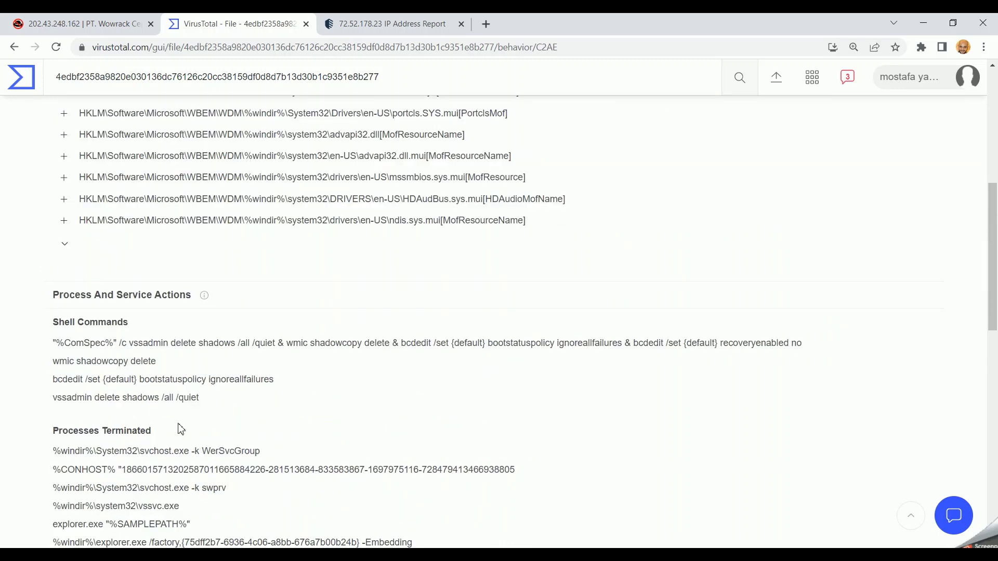
scroll(180, 429, down, 5)
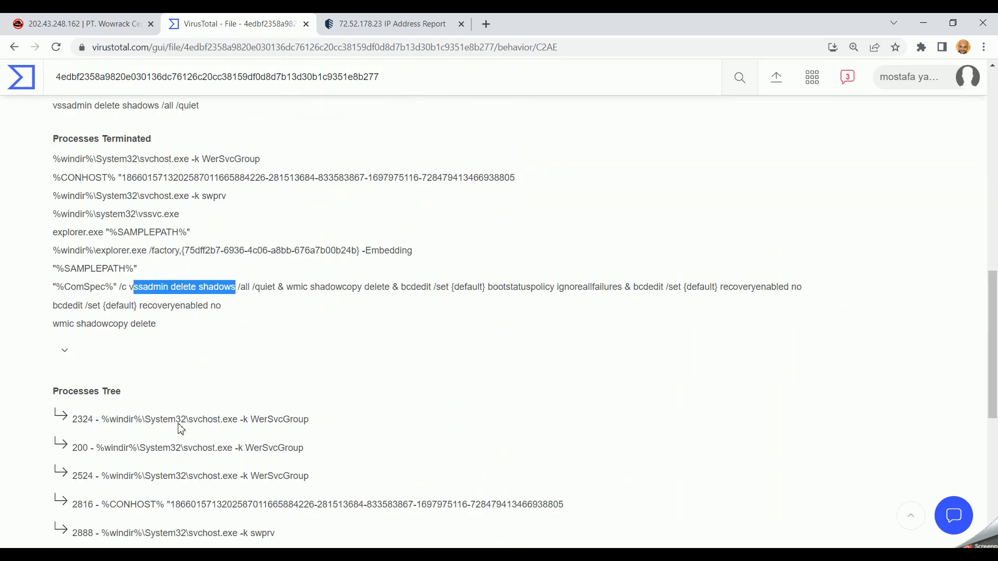
scroll(181, 429, up, 10)
scroll(181, 429, up, 3)
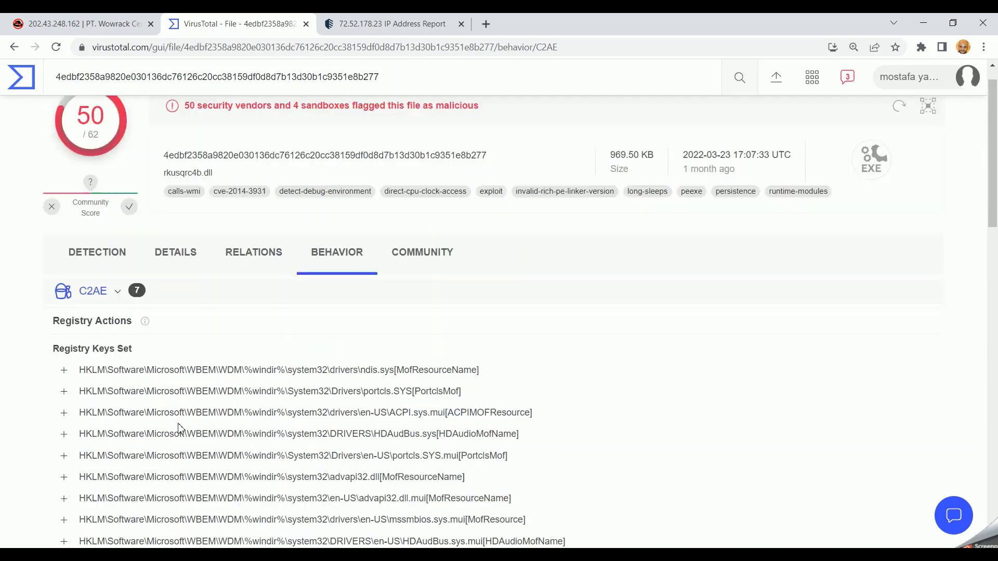
Revisit the file's details and detection results, reviewing the crowdsourced Sigma and IDS rule matches
click(261, 283)
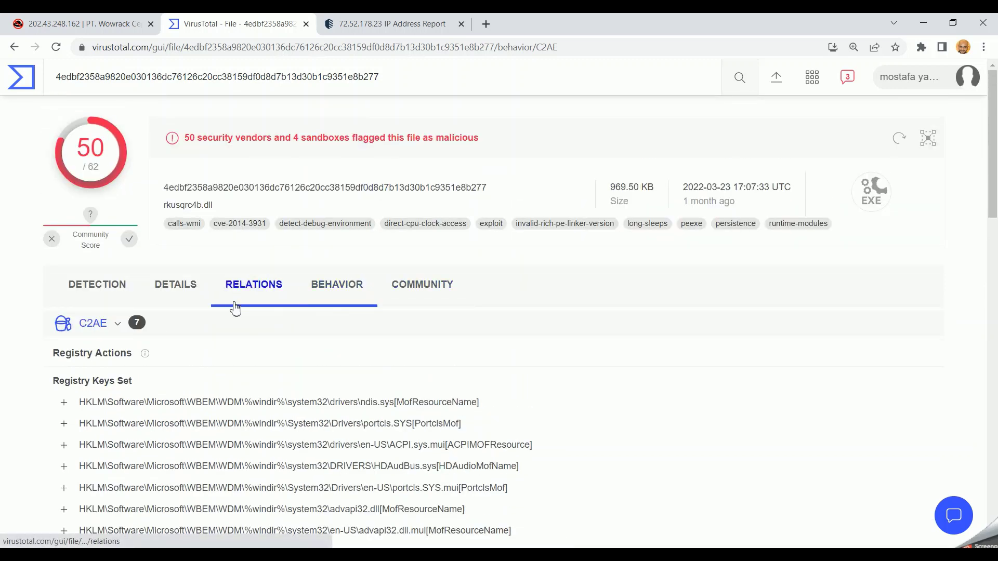
click(199, 293)
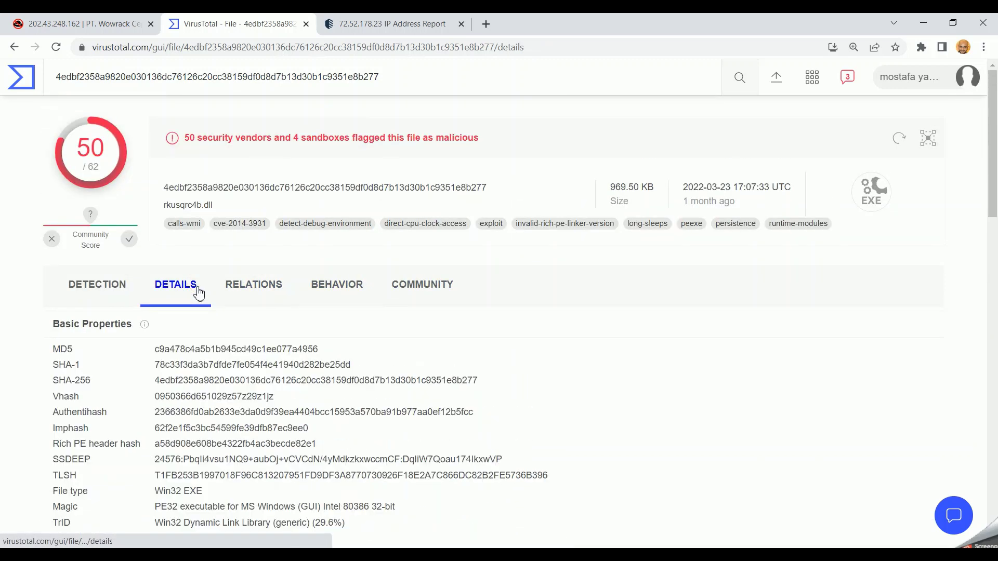
click(83, 284)
scroll(100, 359, down, 10)
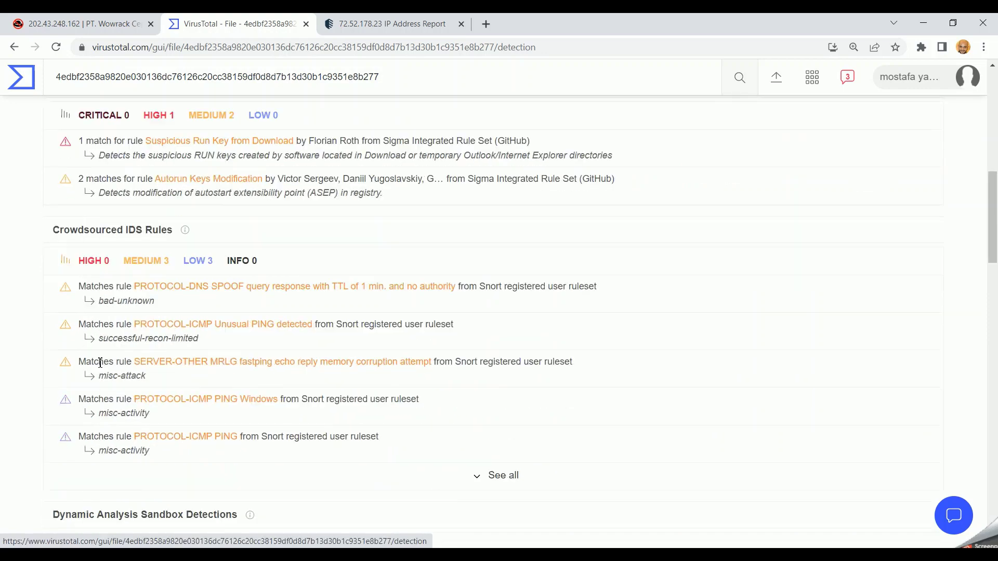
scroll(100, 362, up, 6)
scroll(101, 362, up, 10)
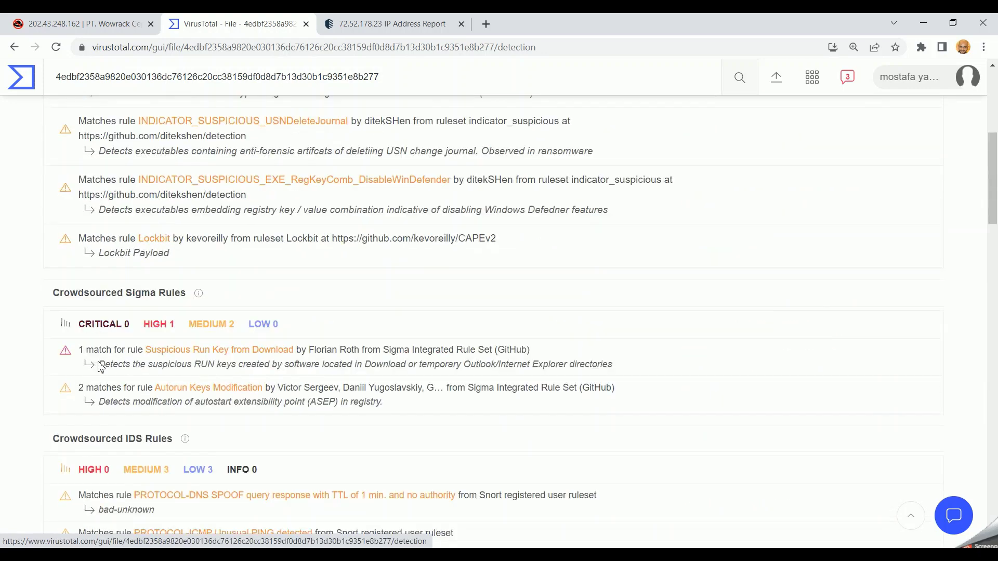
Open the file's community comments and highlight the "LockBitRansomware" classification in the Intezer analysis, reviewing the THOR YARA match comments
click(394, 301)
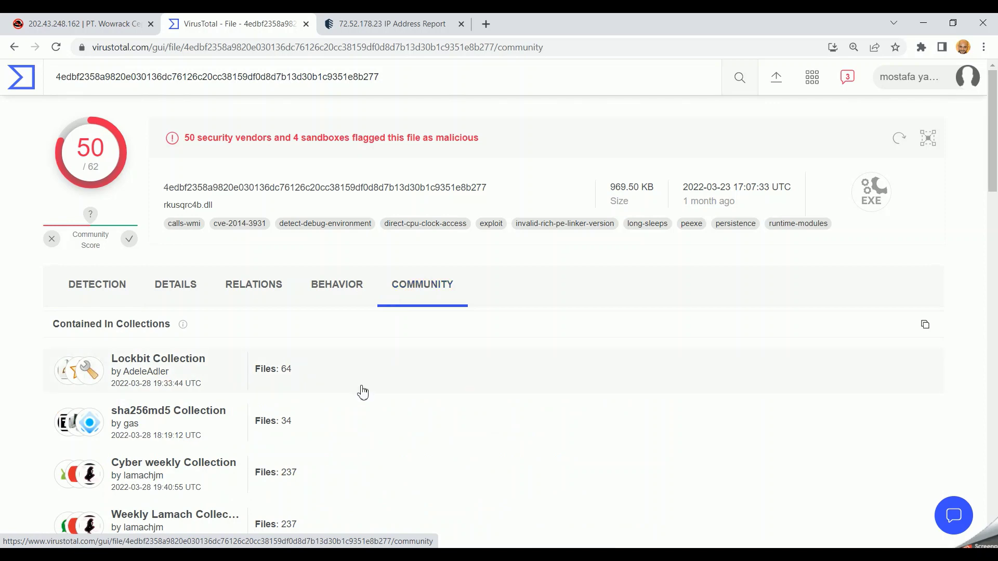
scroll(363, 393, down, 9)
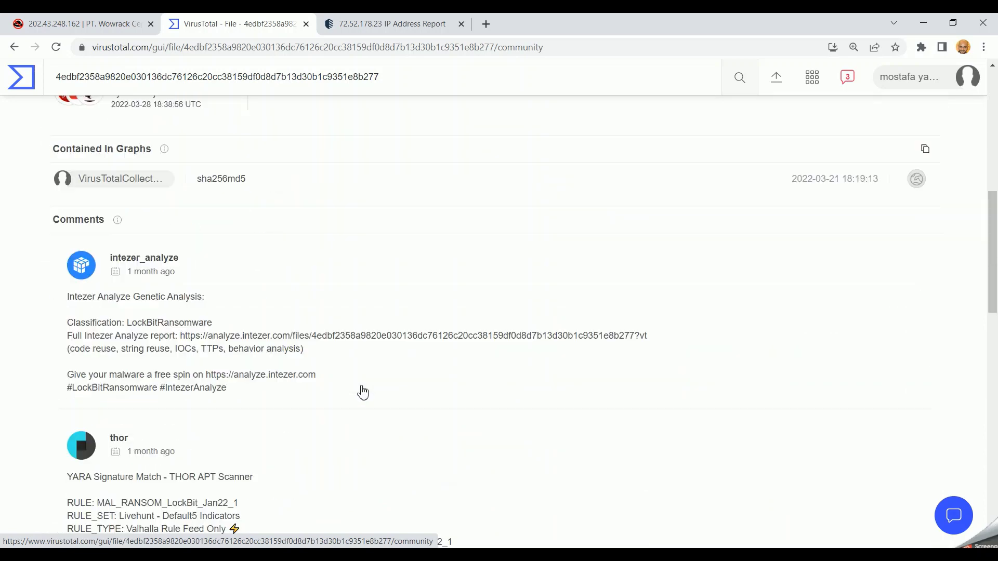
double_click(163, 328)
scroll(164, 334, down, 7)
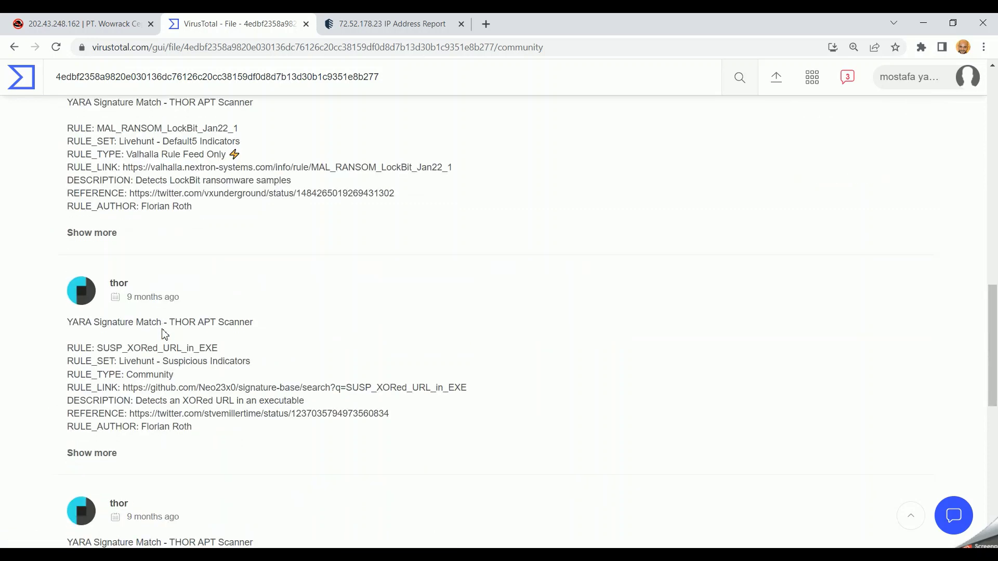
scroll(164, 334, down, 5)
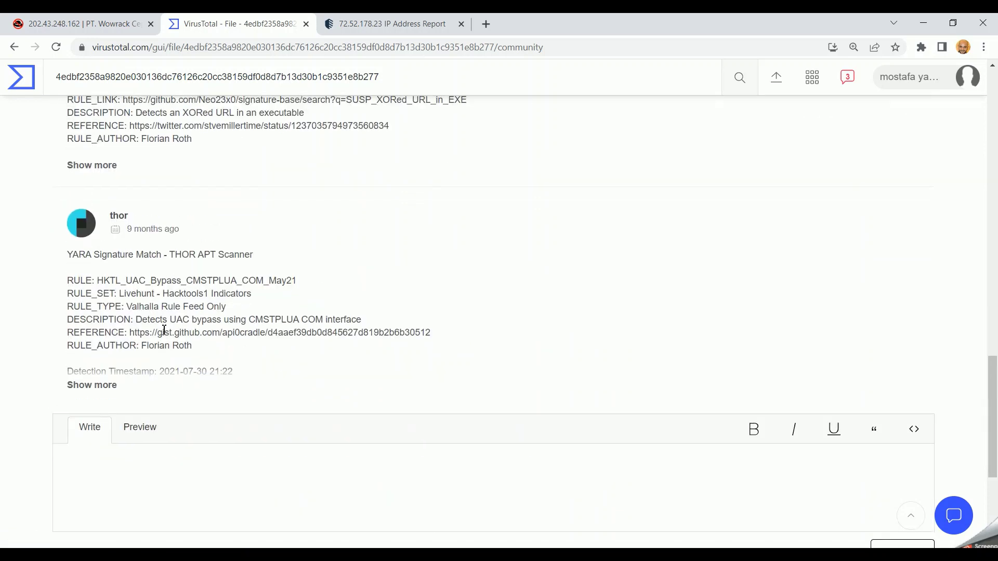
scroll(164, 330, up, 7)
scroll(165, 330, up, 5)
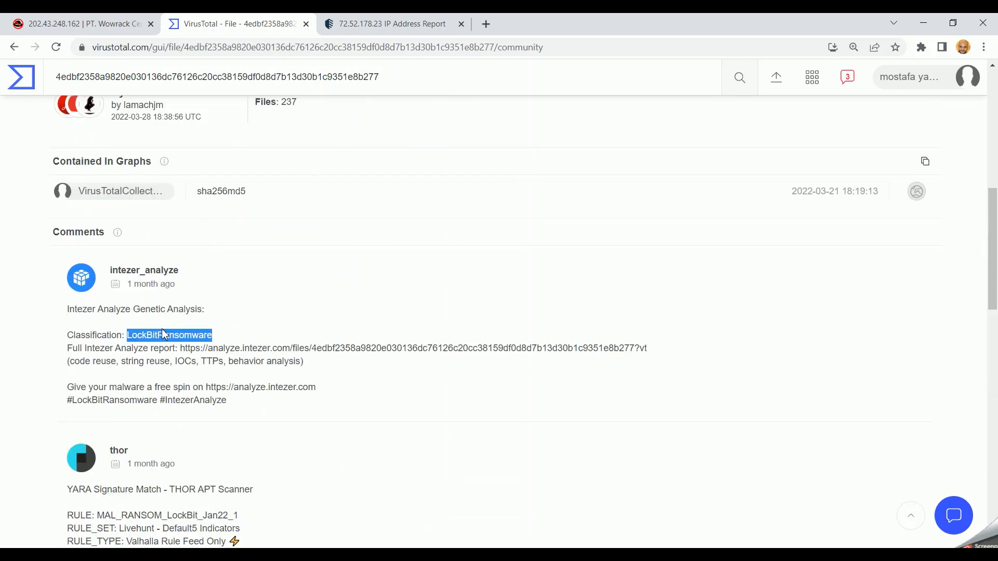
Review the graphs and community collections containing the file, and preview the Lockbit Collection's indicator summary
scroll(165, 334, up, 2)
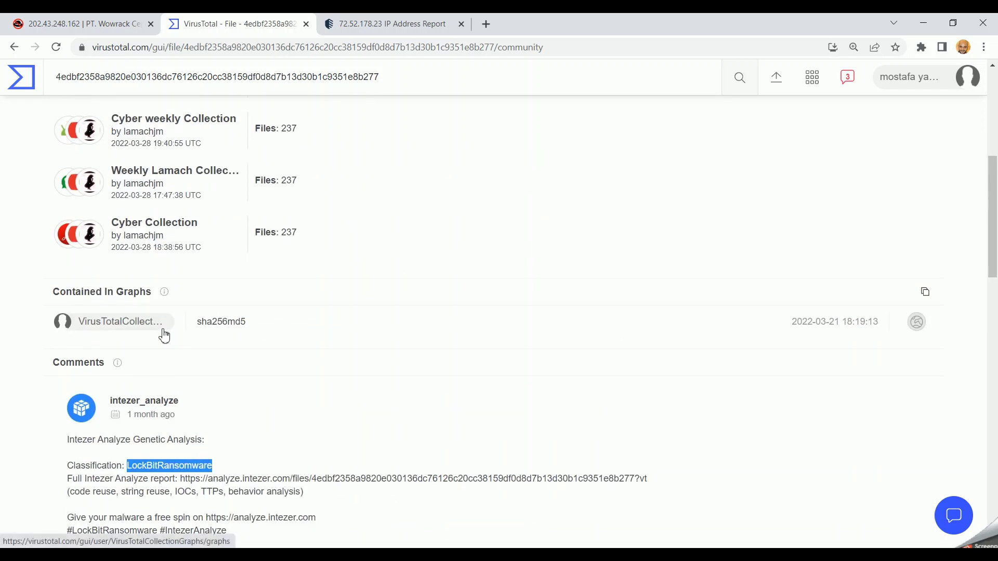
scroll(164, 335, up, 3)
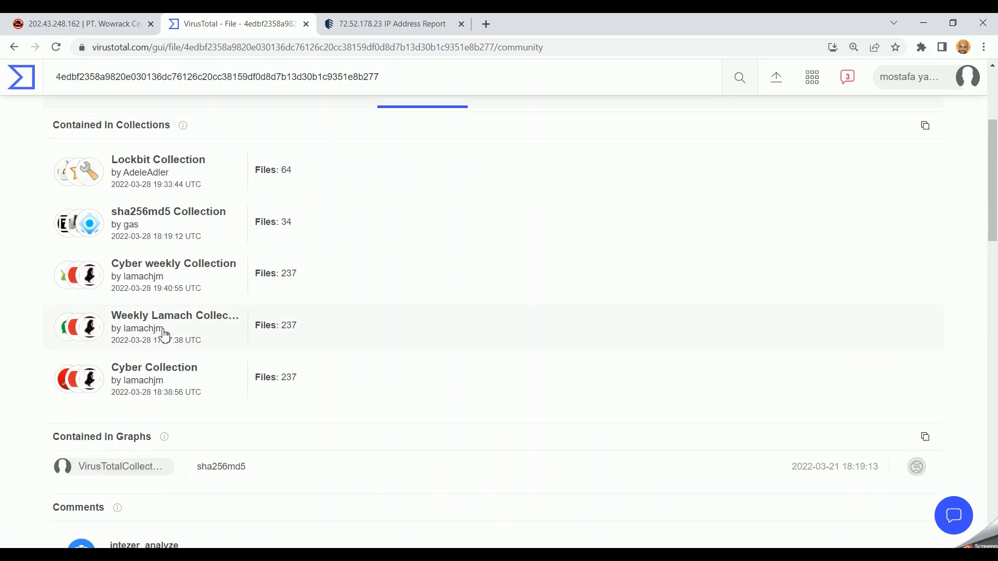
scroll(164, 334, up, 1)
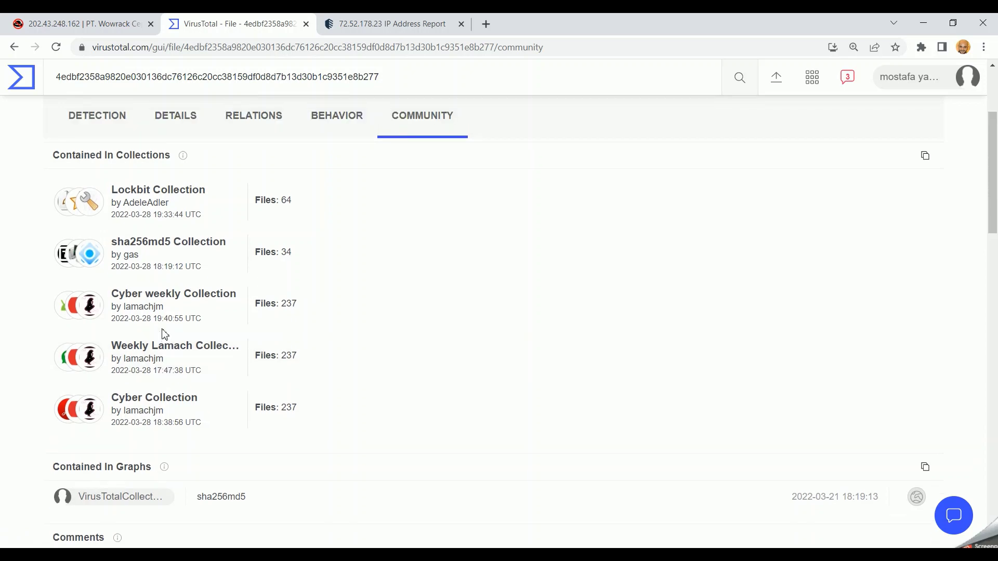
scroll(165, 334, up, 2)
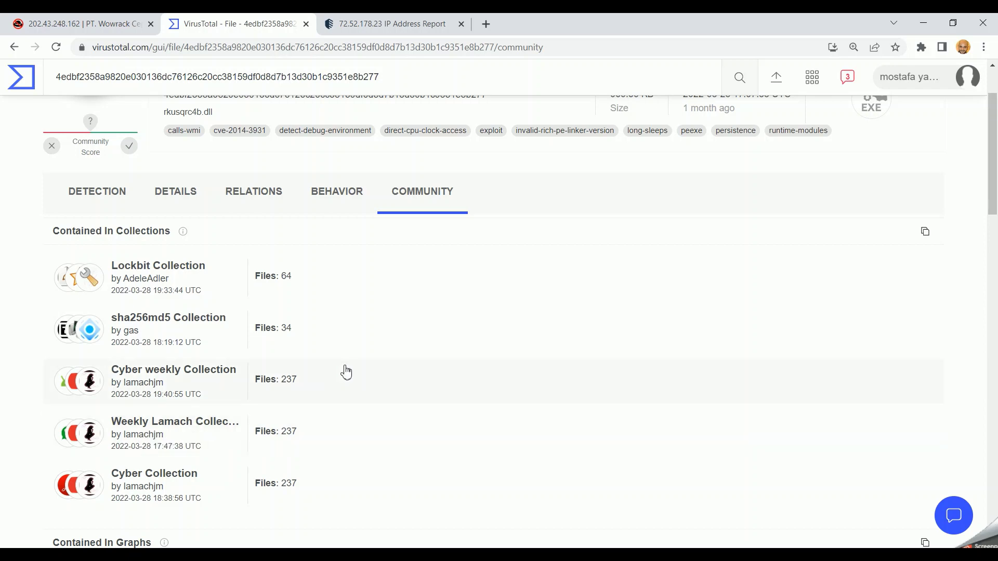
scroll(346, 372, up, 2)
mouse_move(346, 372)
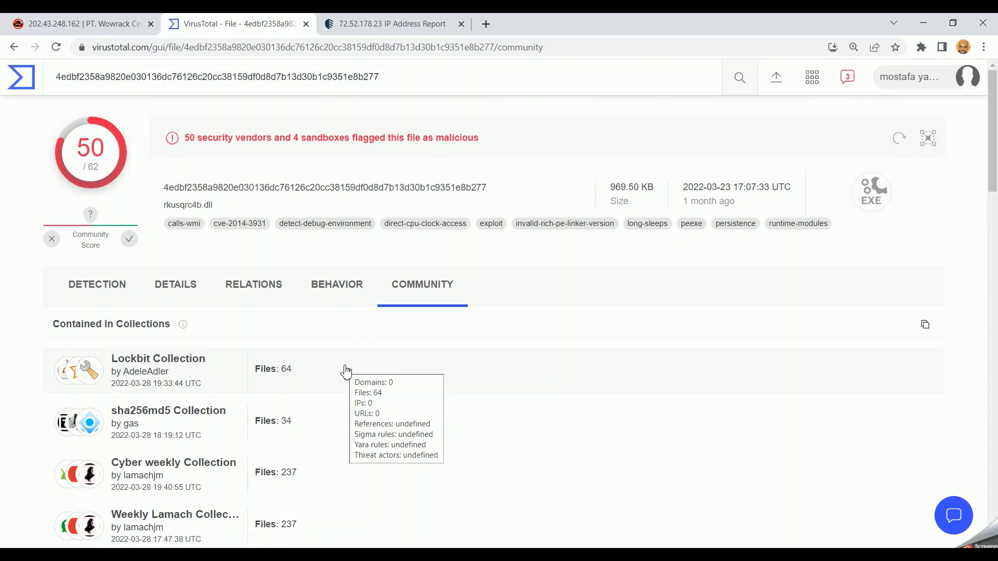
Check the Samples slide in PowerPoint, return to the browser, and look over the IBM X-Force Exchange dashboard
key(alt+Tab)
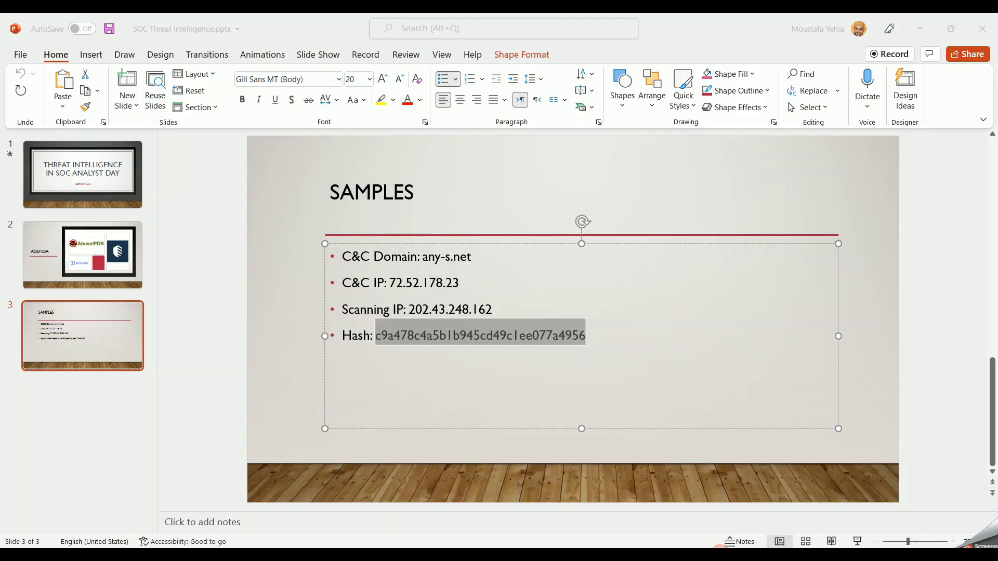
key(alt+Tab)
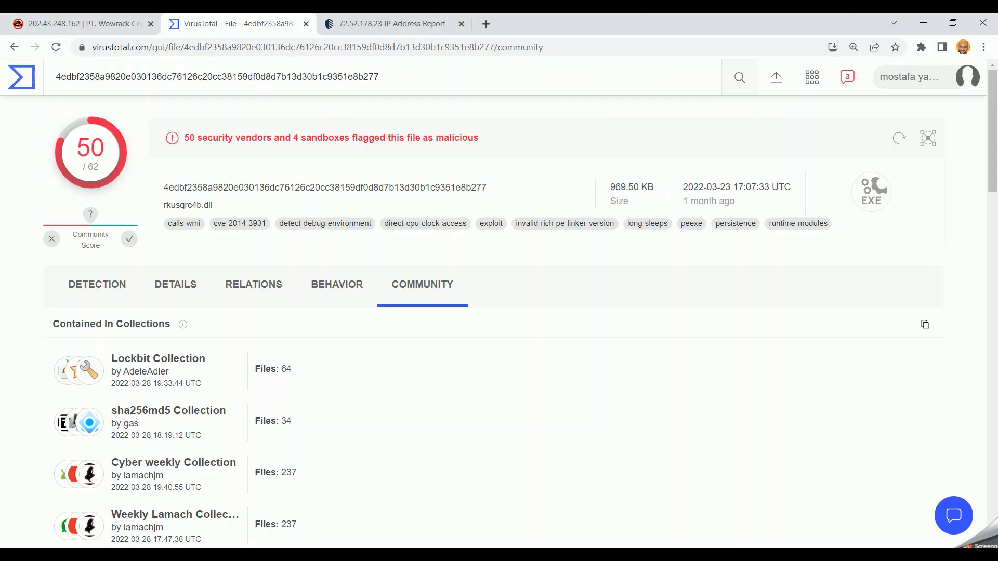
key(ctrl+Tab)
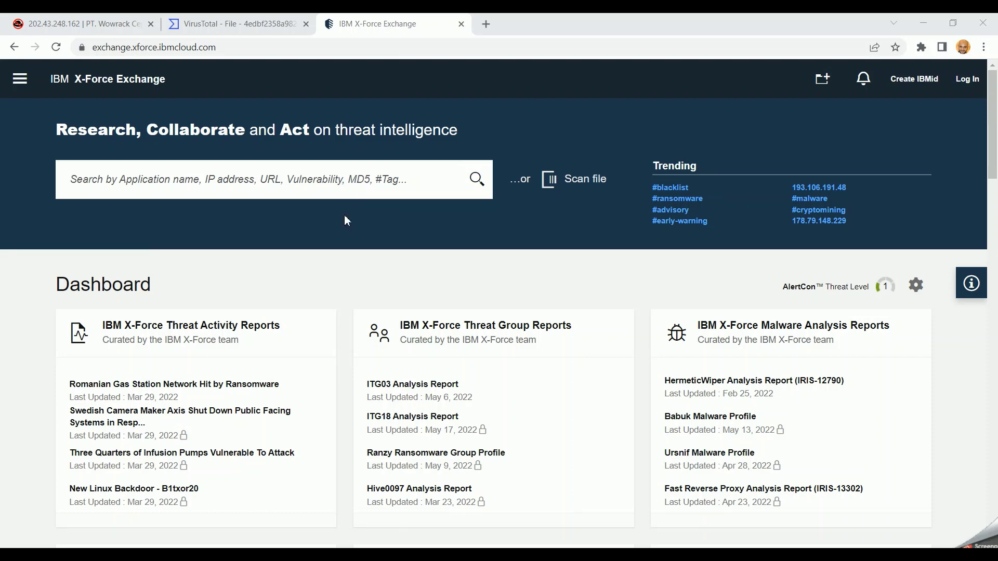
scroll(317, 285, down, 5)
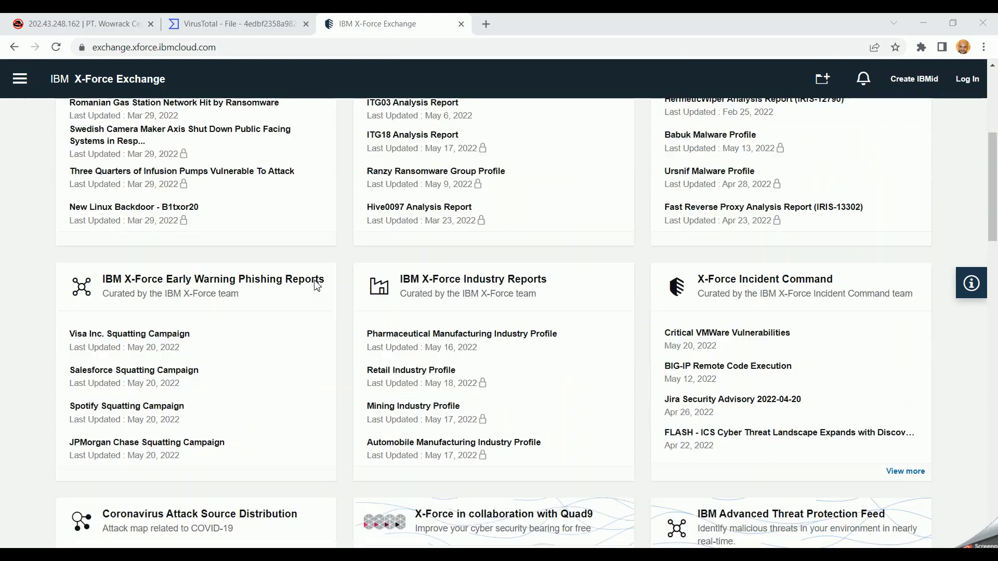
scroll(317, 285, up, 5)
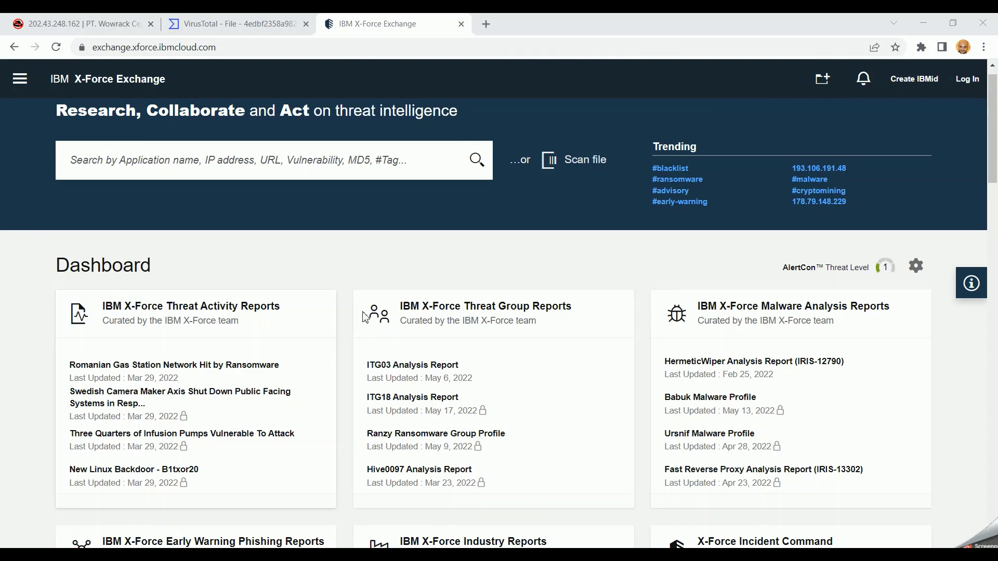
Open the ITG03 Analysis Report from the threat group reports in a new tab and skim its opening sections
right_click(427, 373)
click(446, 379)
click(491, 18)
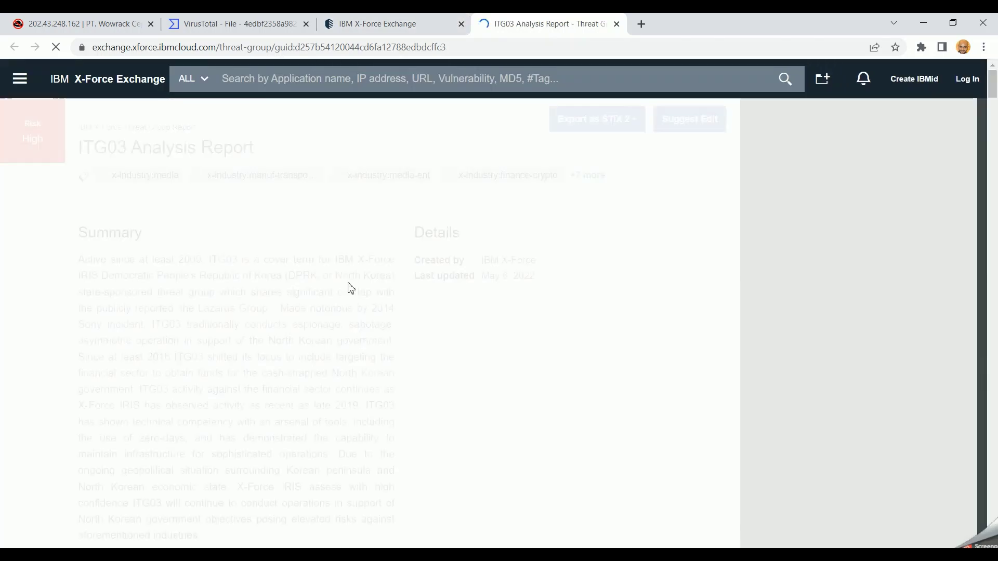
scroll(245, 364, down, 10)
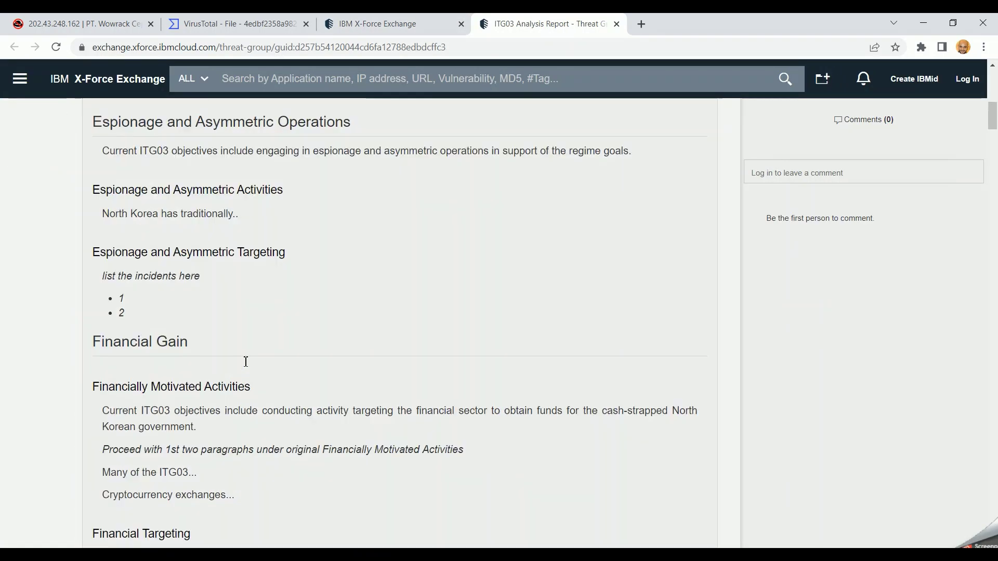
scroll(245, 365, up, 11)
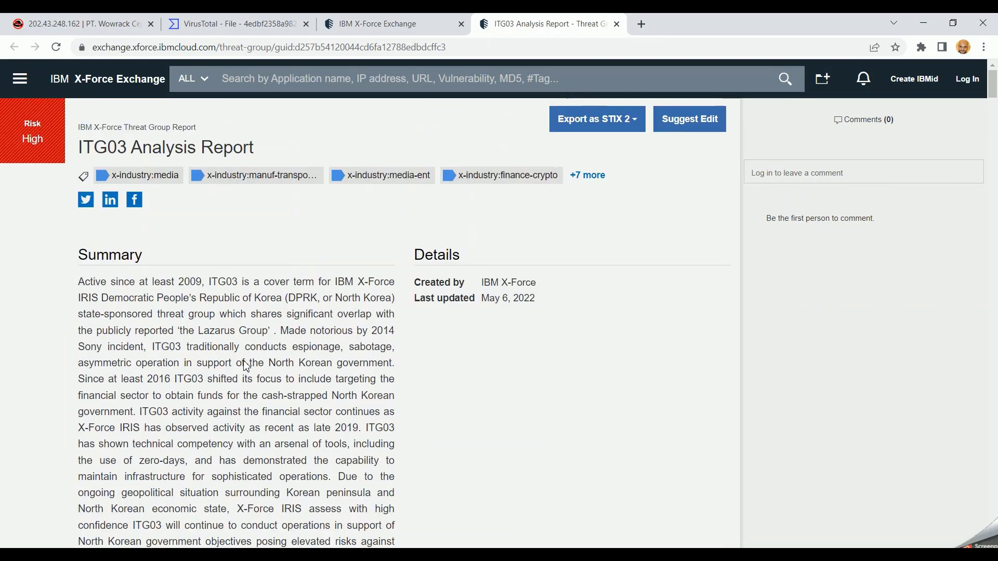
Review the ITG03 report's motivation, financial activity and summary sections, and close the report
scroll(246, 365, down, 10)
scroll(246, 367, down, 15)
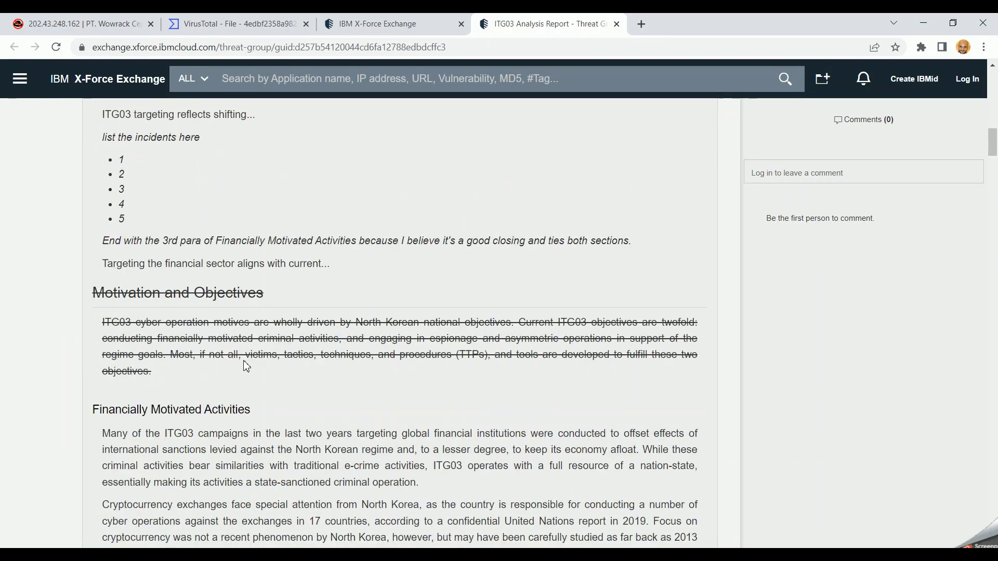
scroll(245, 364, up, 12)
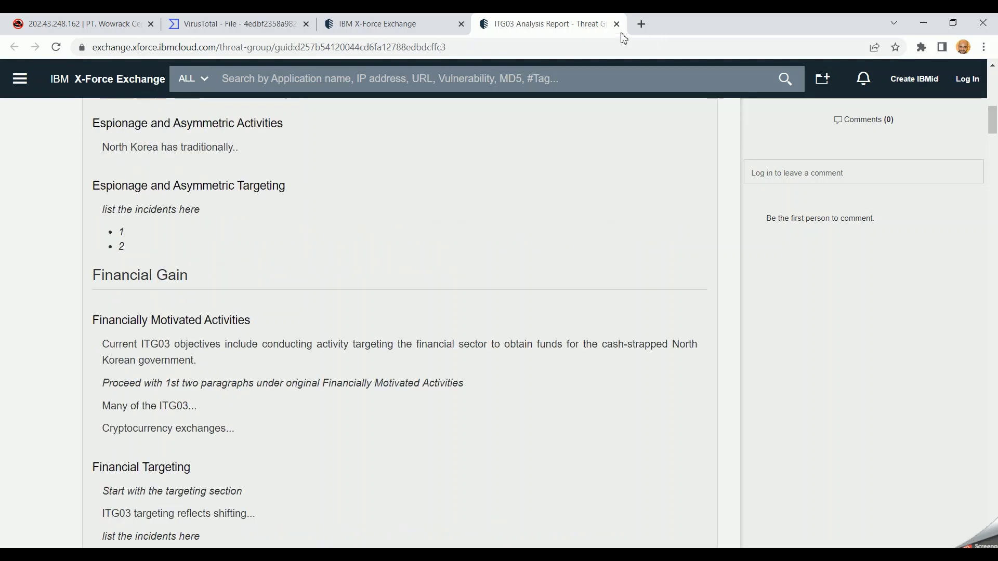
scroll(524, 252, up, 10)
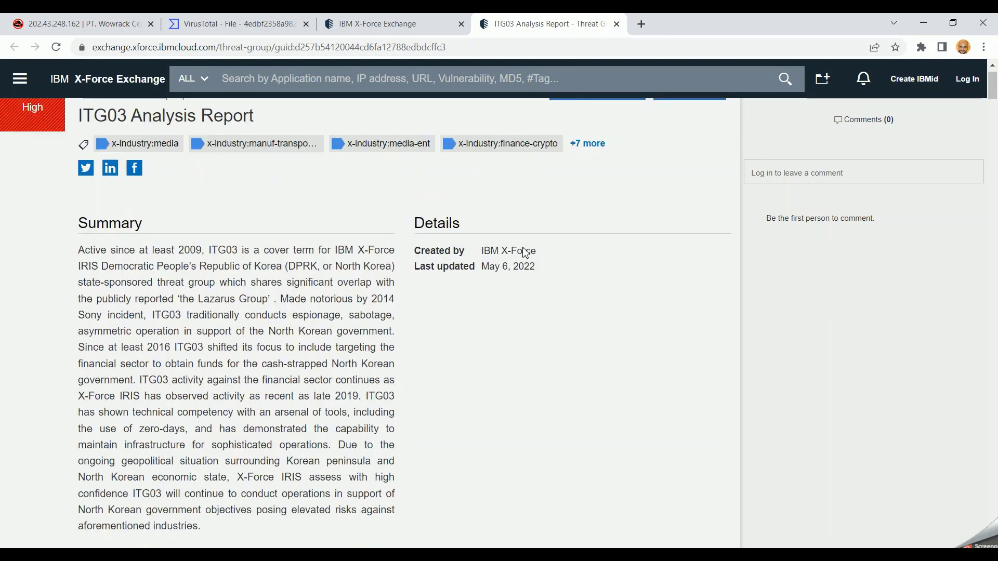
click(616, 25)
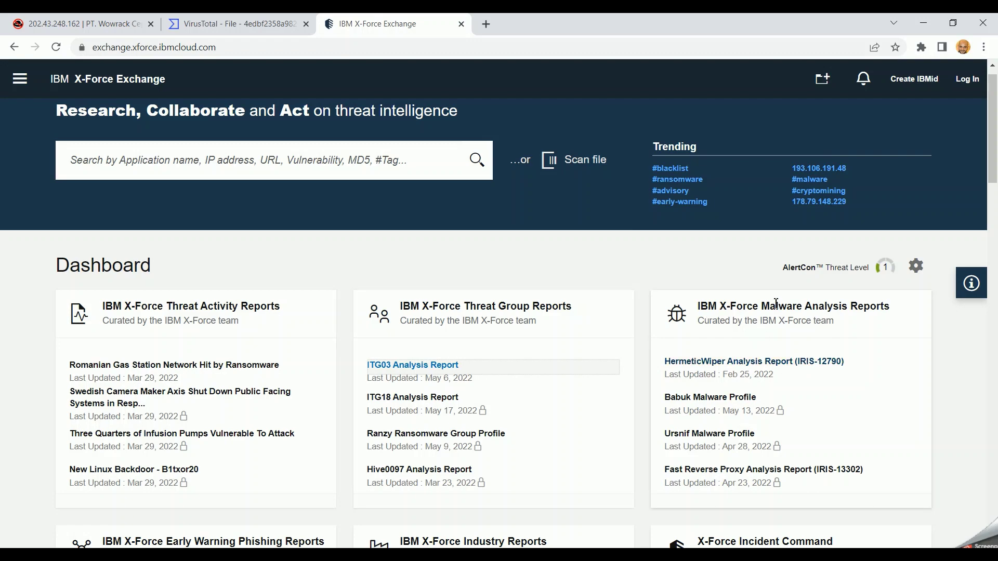
Browse the dashboard's incident, phishing and early warning sections and preview the risk summary for swkfxnlhhngla.com
scroll(728, 481, down, 3)
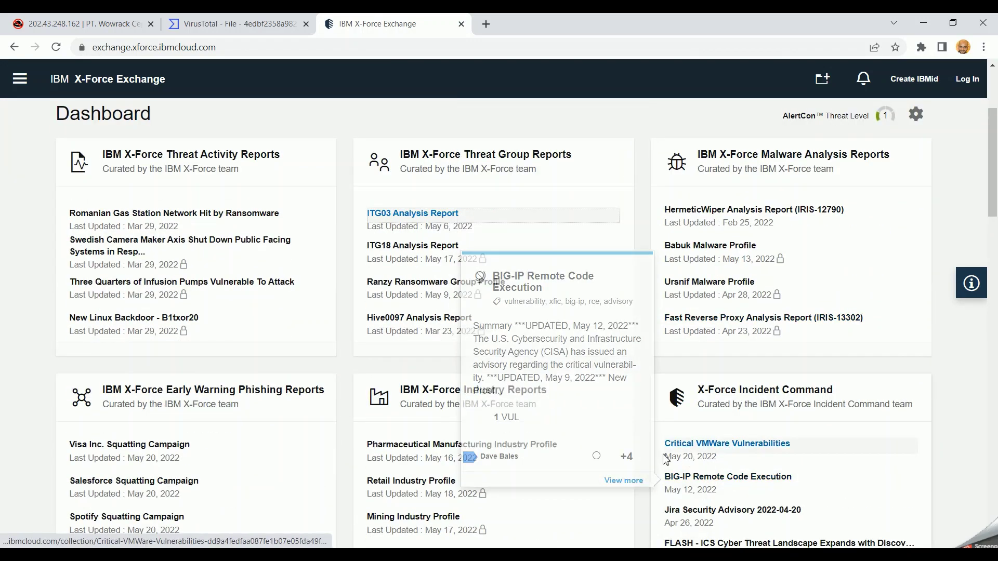
scroll(535, 472, down, 3)
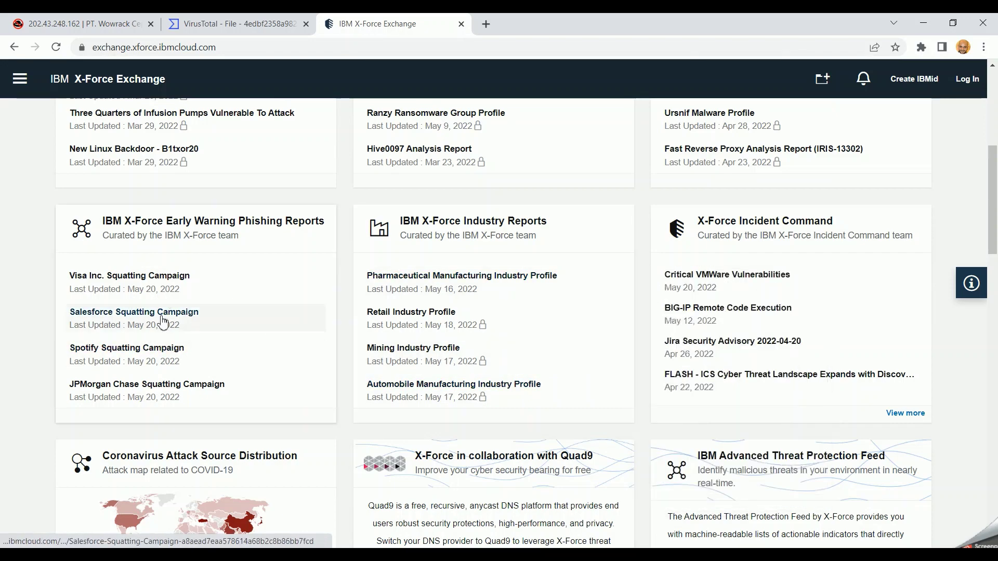
scroll(160, 318, down, 11)
mouse_move(148, 197)
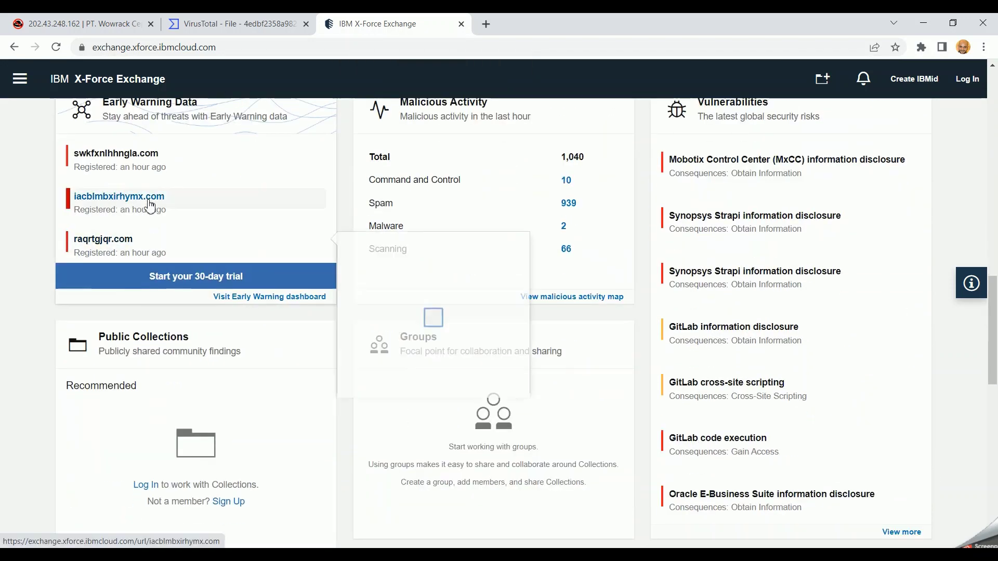
scroll(145, 217, up, 2)
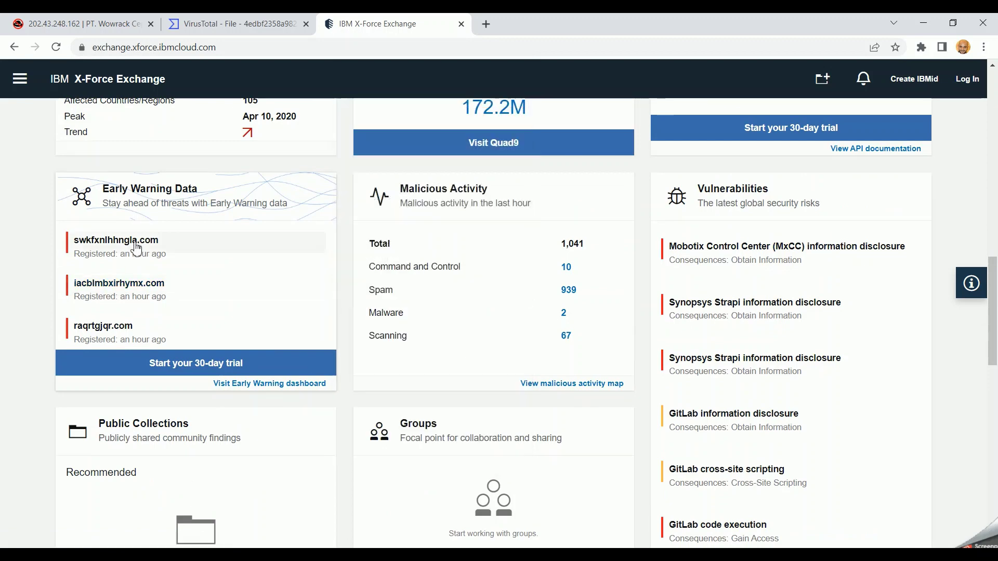
mouse_move(137, 247)
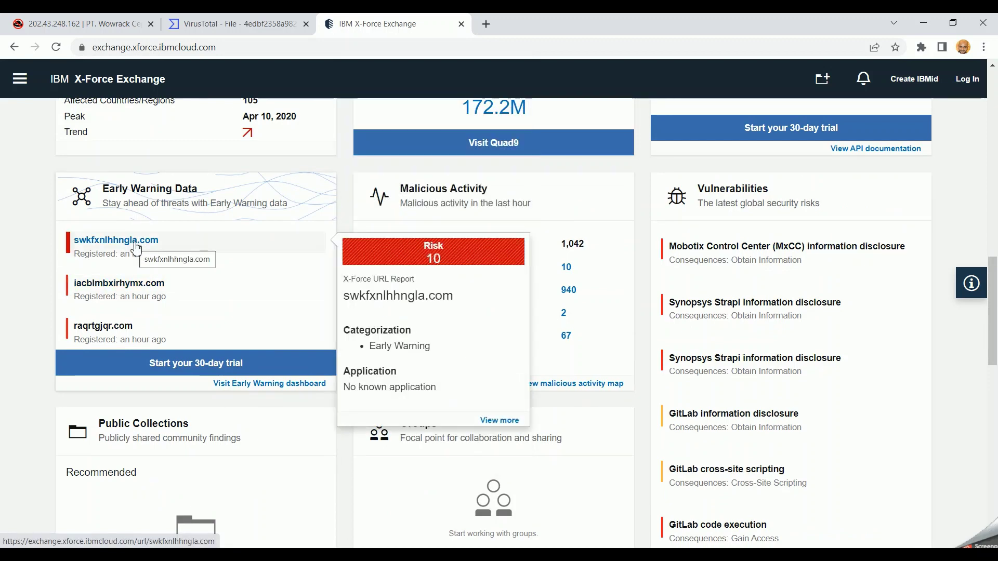
Open the URL report for swkfxnlhhngla.com and highlight the day in its WHOIS creation date
right_click(136, 247)
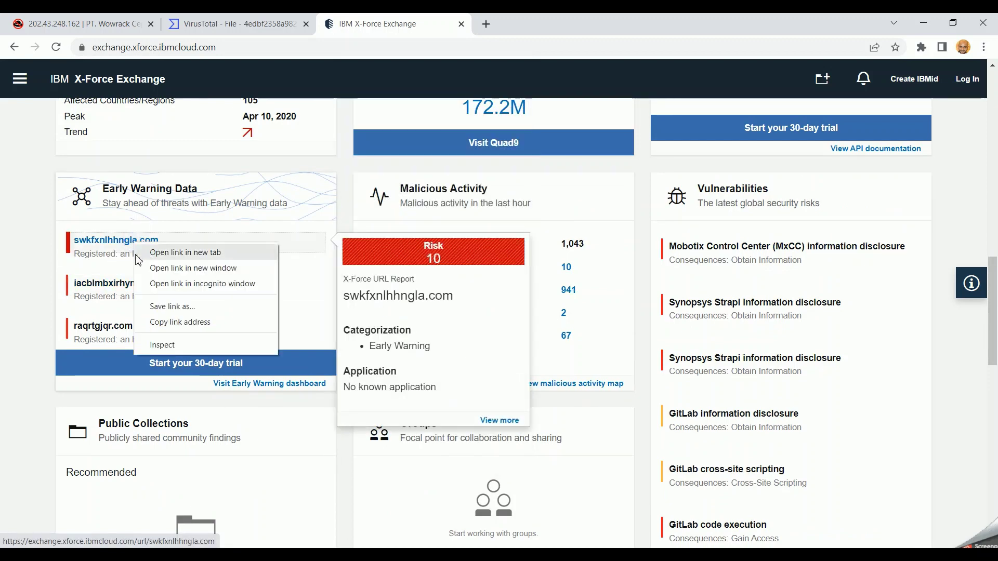
click(153, 253)
click(139, 260)
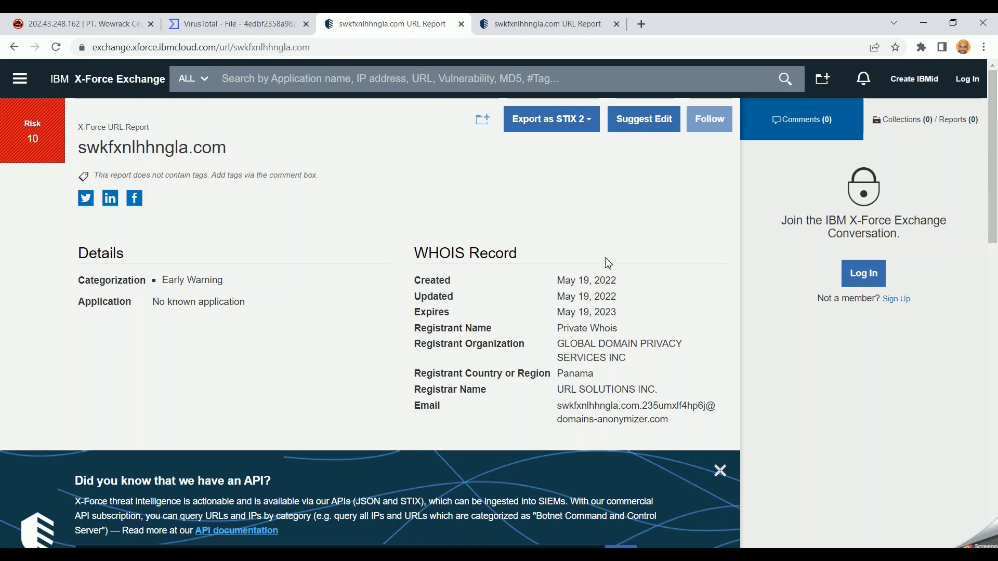
double_click(585, 280)
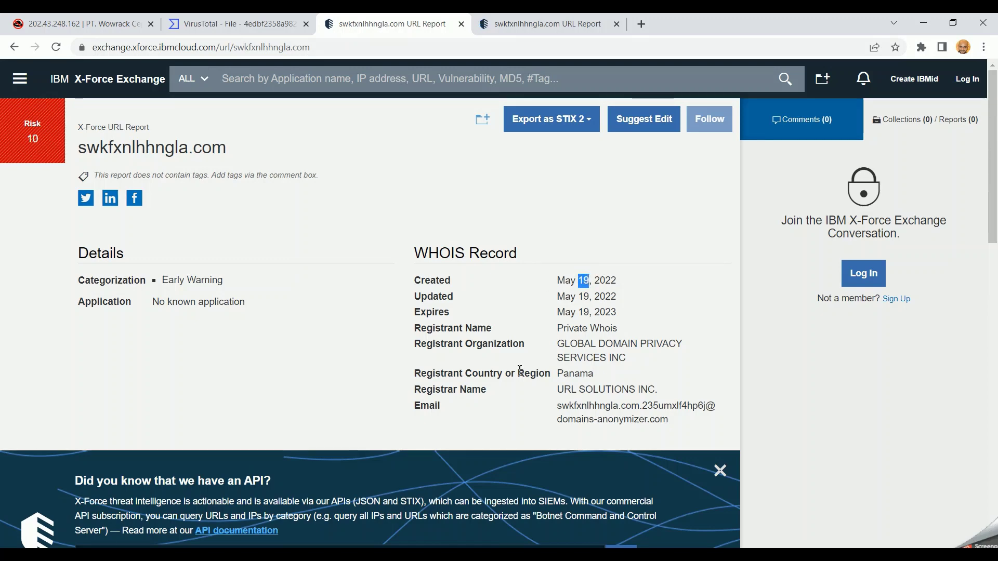
Review the URL report's timeline and DNS records, and highlight the domain name in the report title
scroll(519, 372, down, 1)
scroll(519, 371, down, 5)
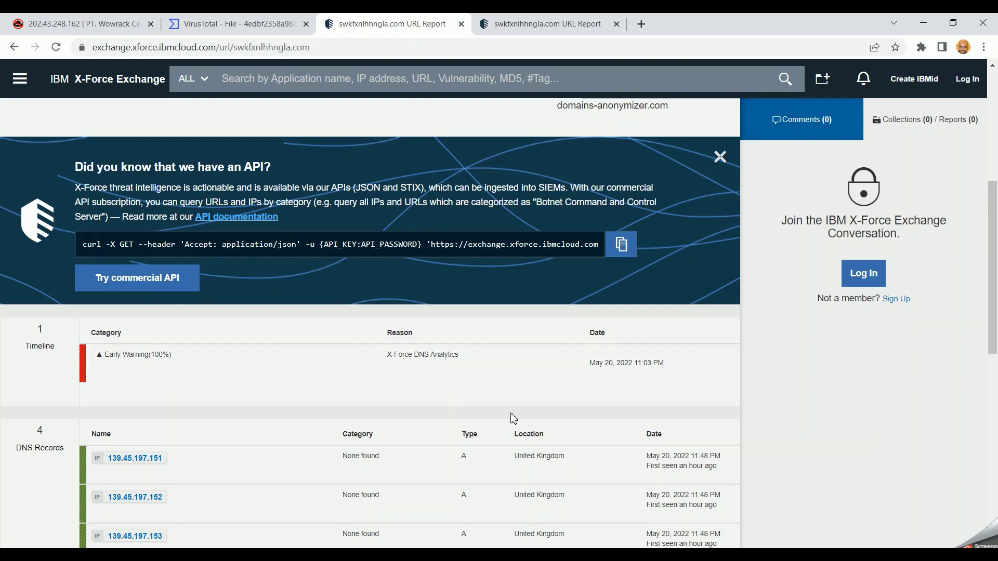
scroll(512, 416, up, 5)
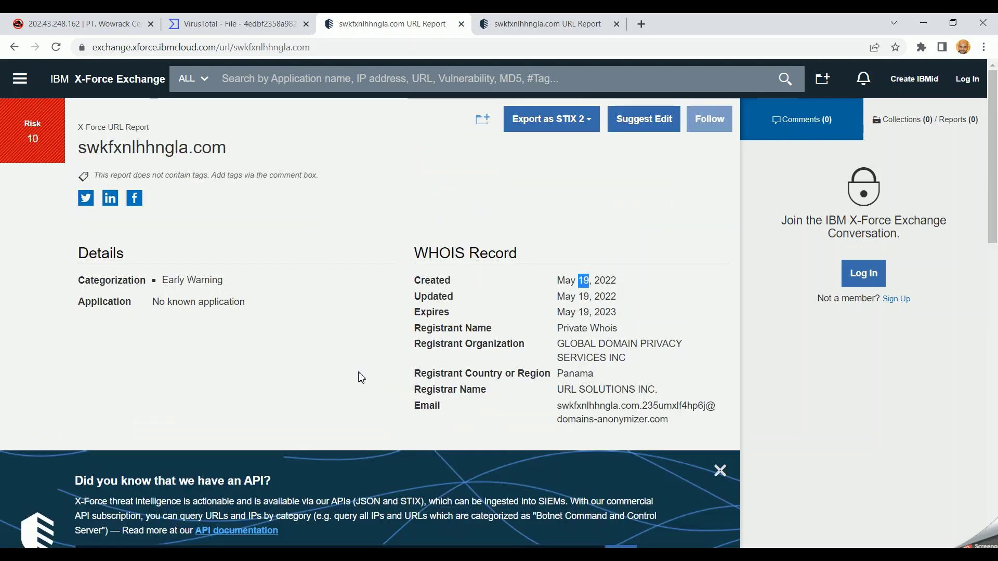
double_click(205, 159)
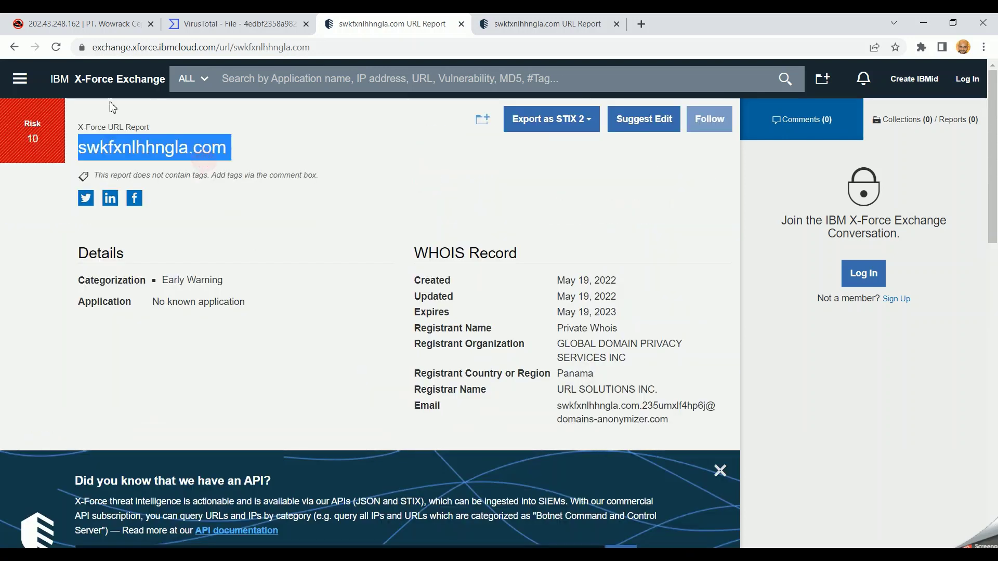
Return to the X-Force Exchange dashboard and bring up the Early Warning Data and Malicious Activity sections
click(14, 47)
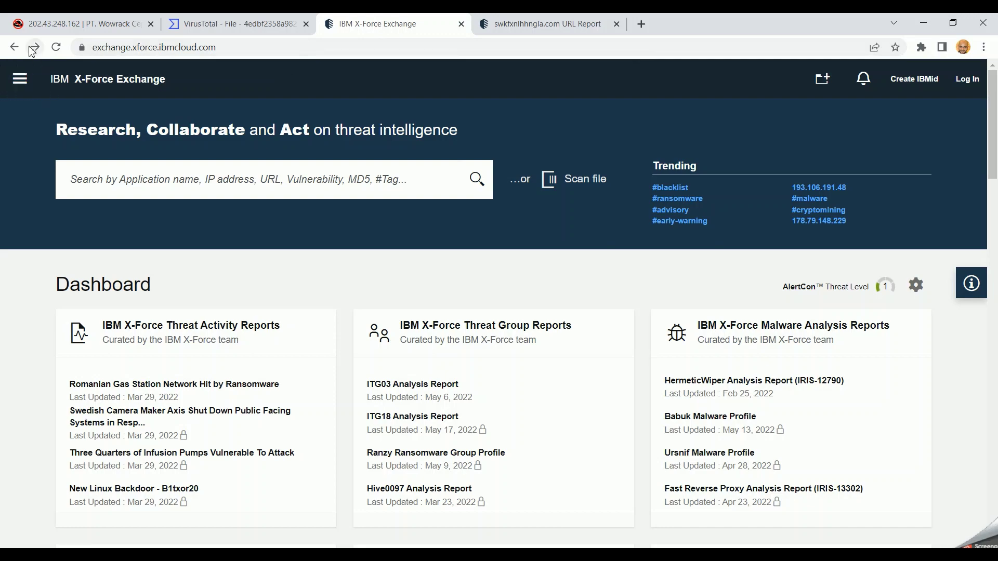
scroll(212, 343, down, 15)
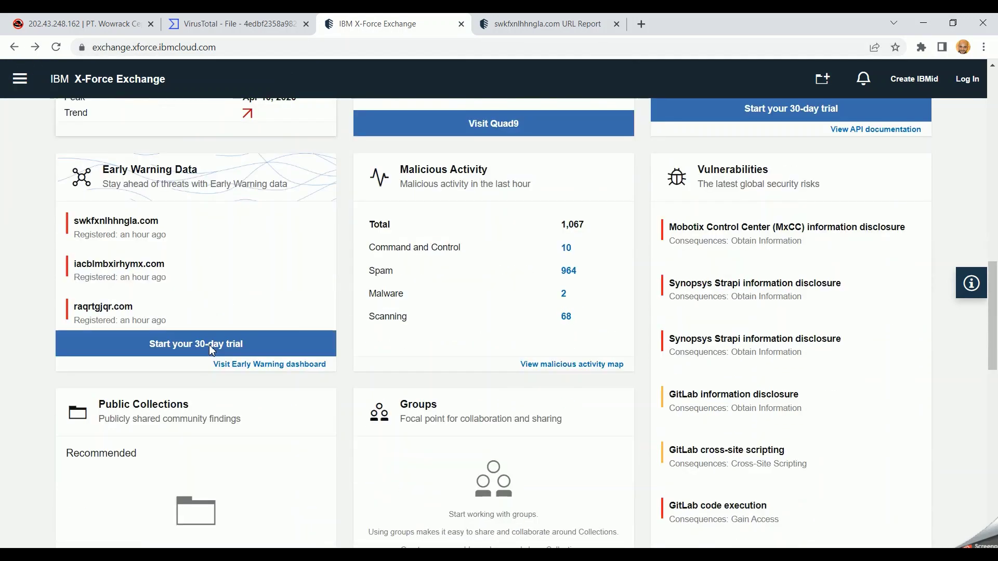
Open the X-Force report for swkfxnlhhngla.com from the early warning data, copy its domain name and look it up in VirusTotal
click(131, 221)
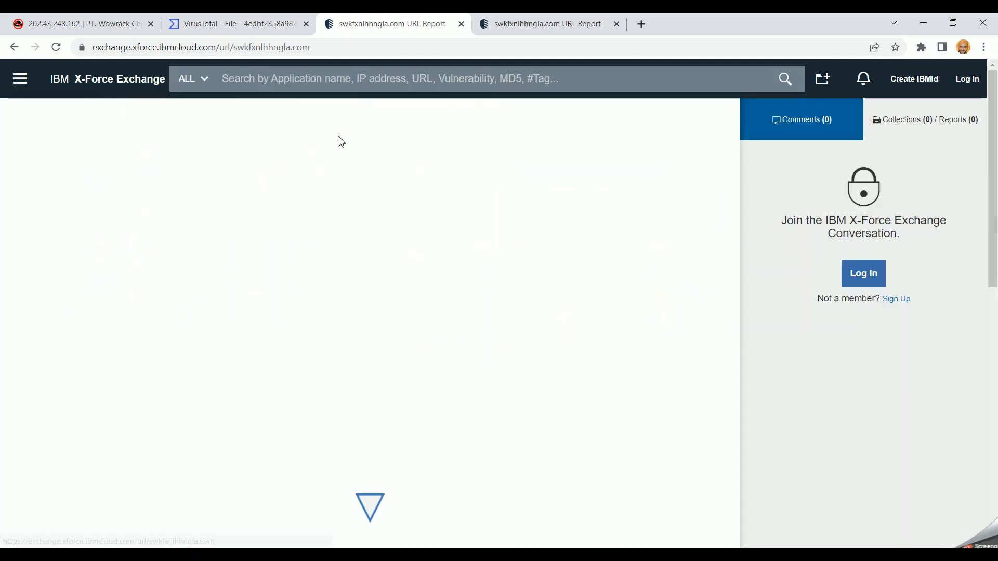
double_click(186, 149)
key(ctrl+c)
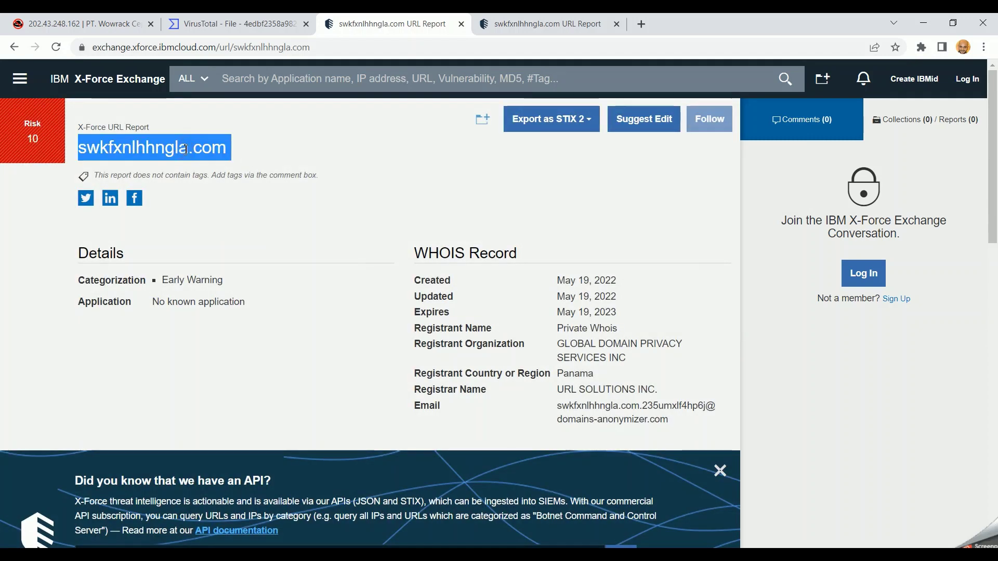
click(234, 23)
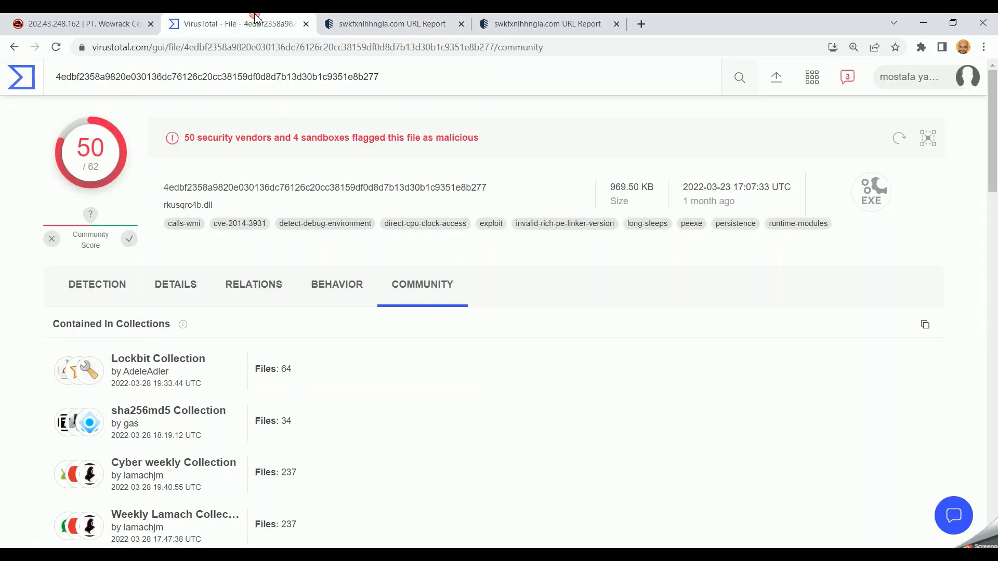
click(269, 75)
key(ctrl+v)
key(Return)
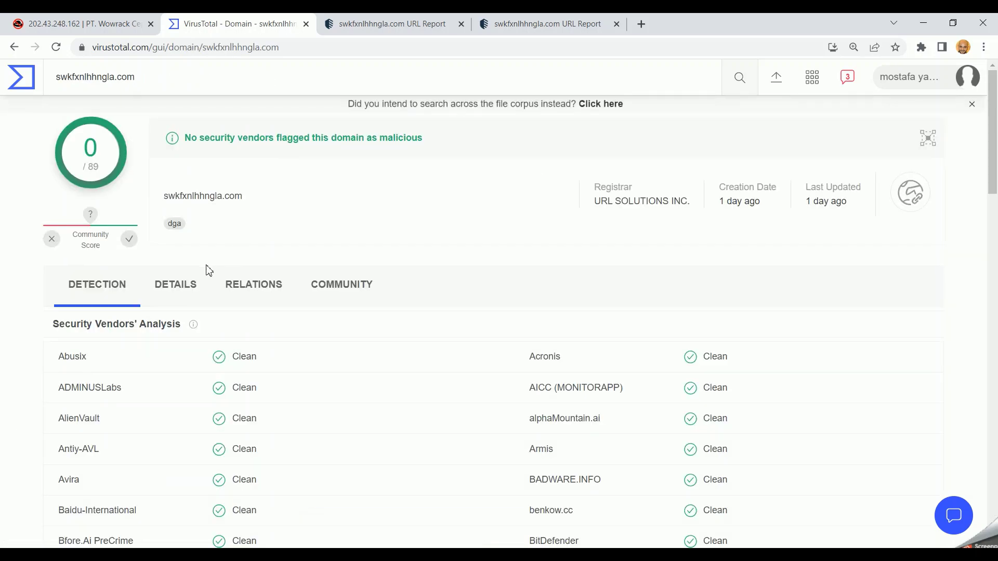
Review the domain's details and relations in VirusTotal, including its DNS records, Whois lookups and SSL certificates
click(197, 283)
scroll(279, 419, down, 1)
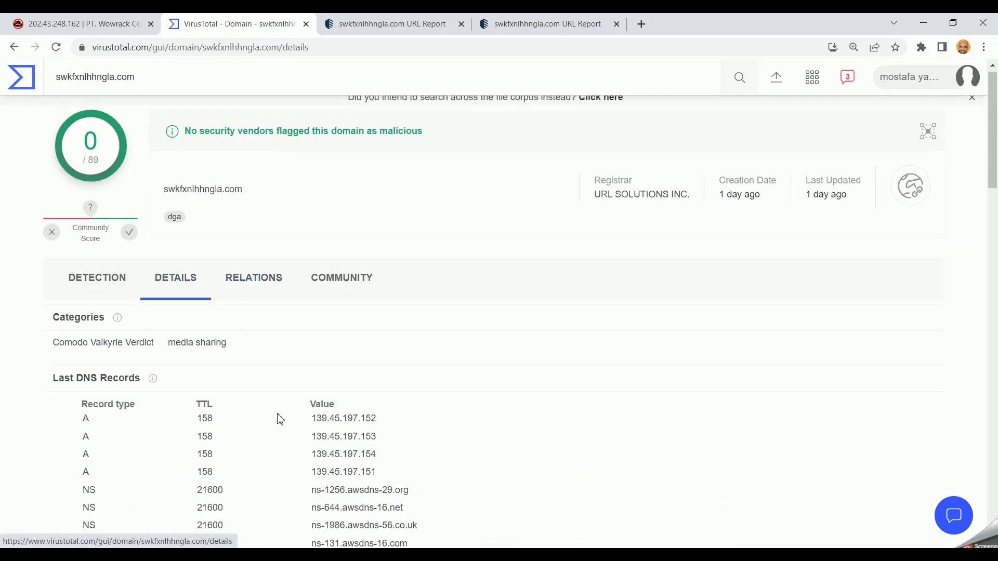
scroll(279, 419, down, 10)
scroll(278, 419, up, 12)
click(267, 285)
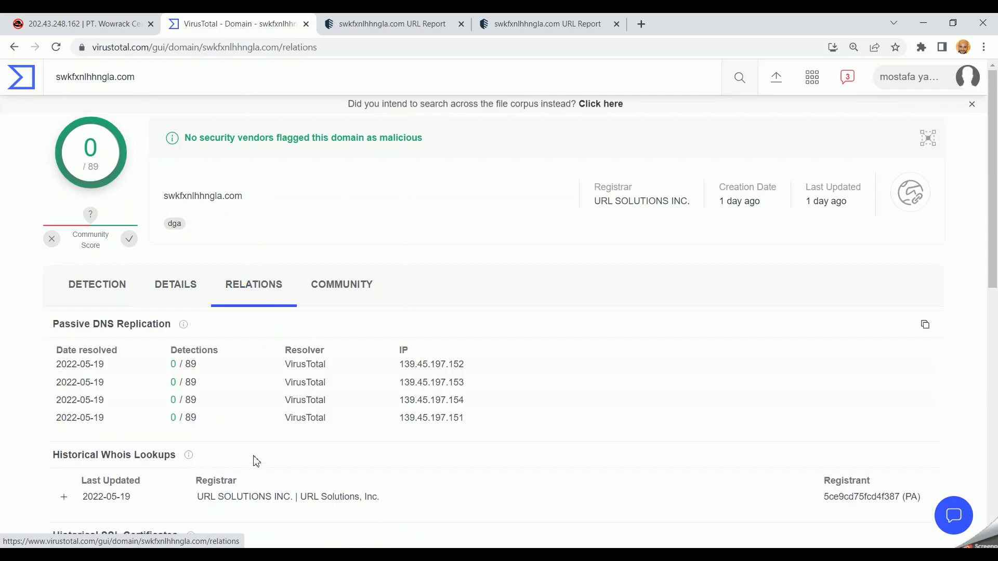
scroll(256, 461, down, 8)
scroll(256, 462, up, 7)
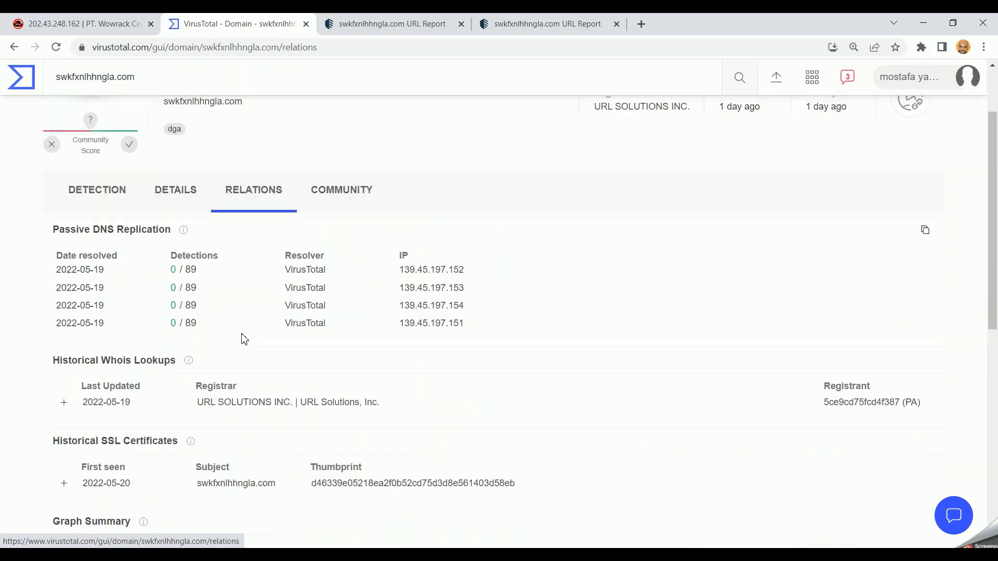
scroll(248, 227, up, 2)
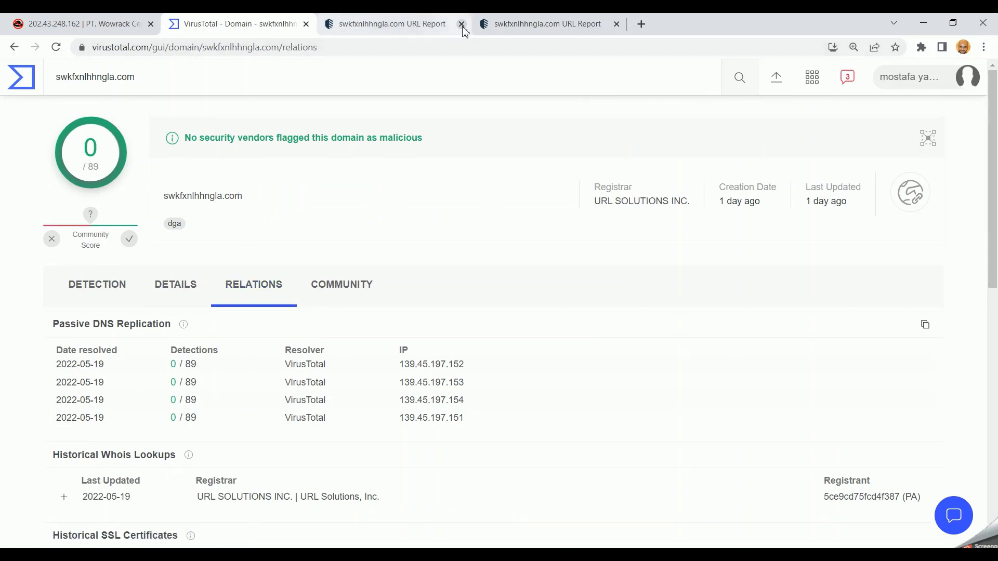
Switch back to X-Force Exchange to recheck the URL report's timeline and DNS records, and open the recent searches from the home page
click(345, 23)
click(319, 308)
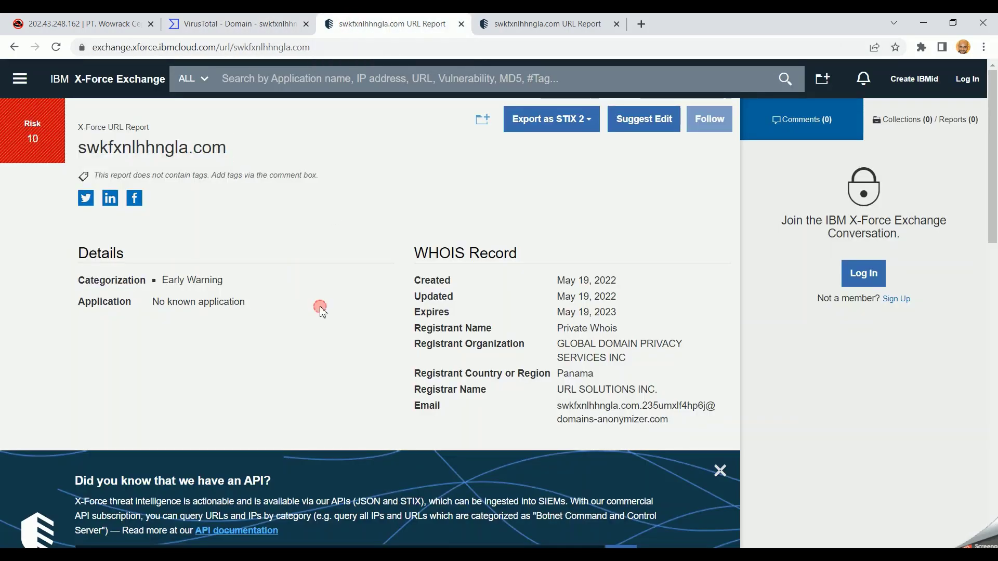
scroll(318, 312, down, 5)
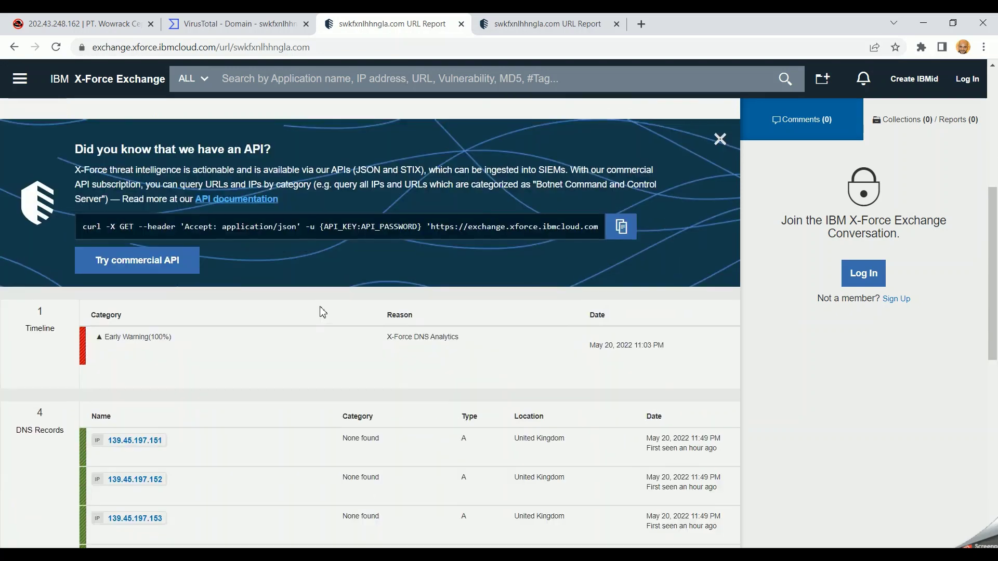
scroll(318, 312, up, 5)
click(69, 91)
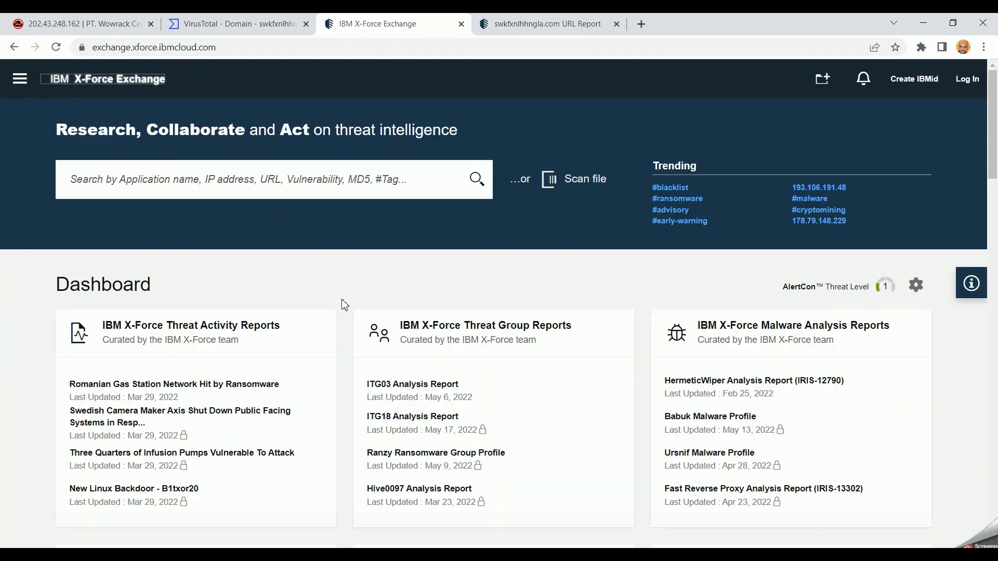
click(337, 187)
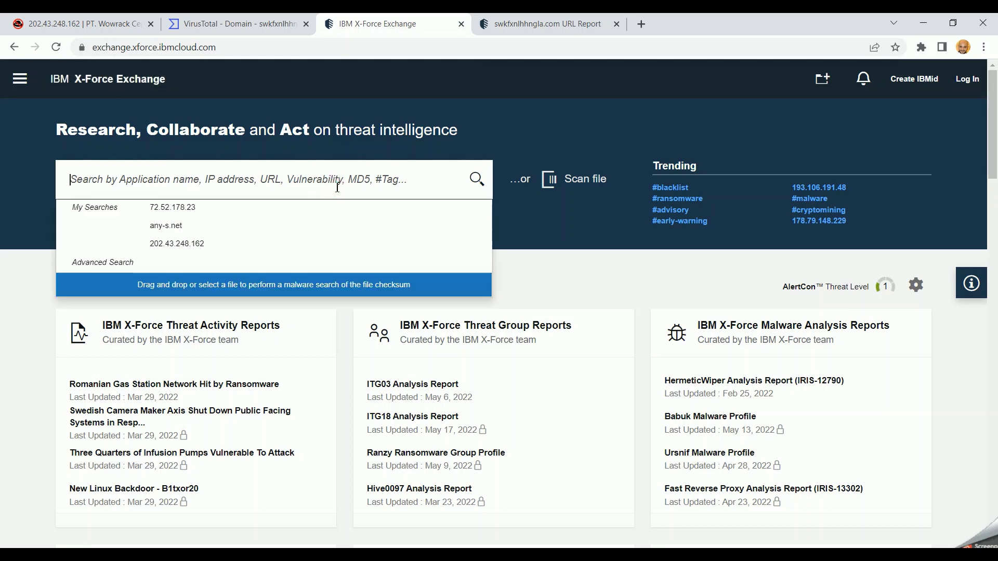
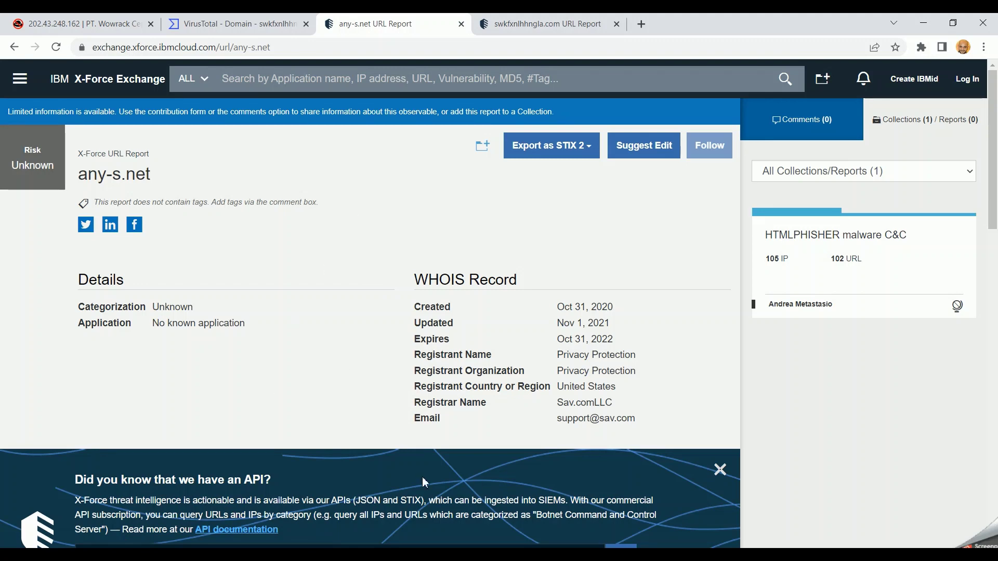
Examine the any-s.net URL report's WHOIS record and its timeline chart of General Business and Spam URLs categorizations
scroll(193, 219, down, 8)
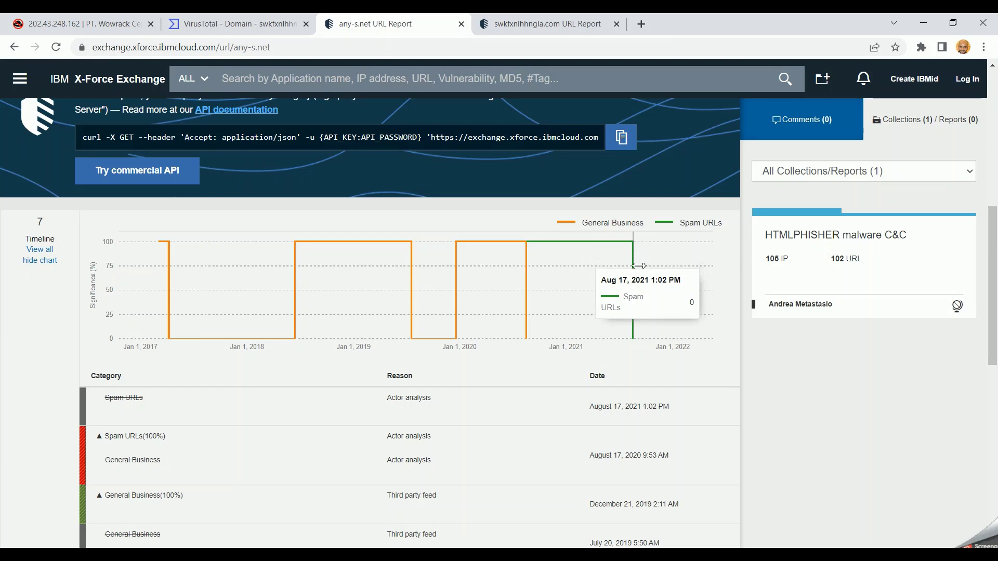
scroll(553, 344, up, 4)
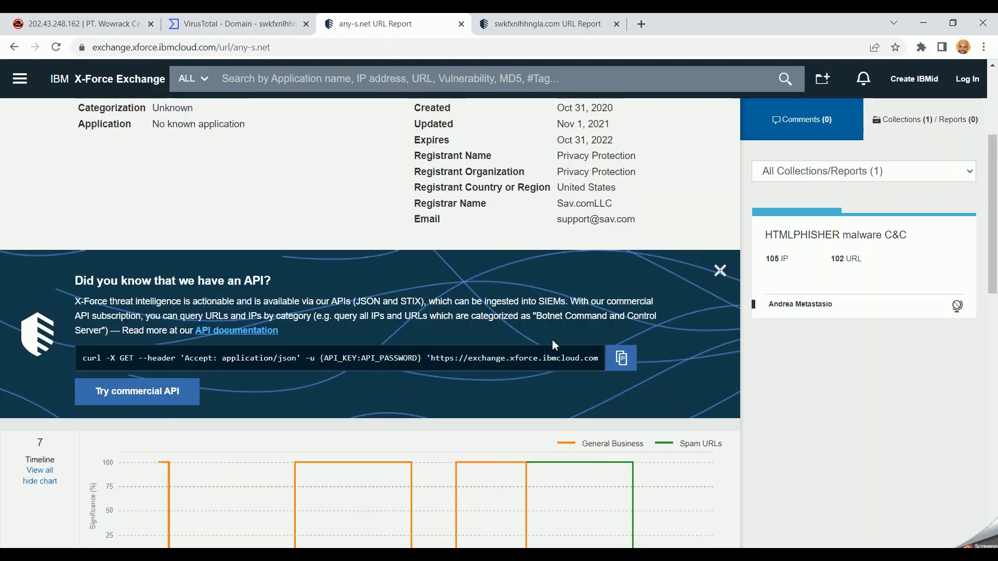
scroll(553, 344, down, 6)
scroll(325, 326, up, 10)
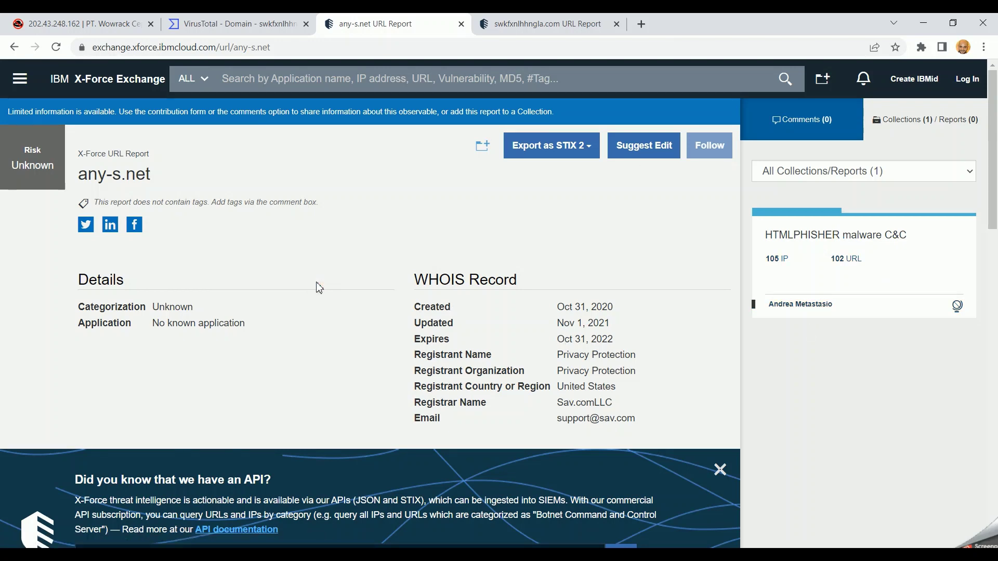
scroll(317, 288, down, 5)
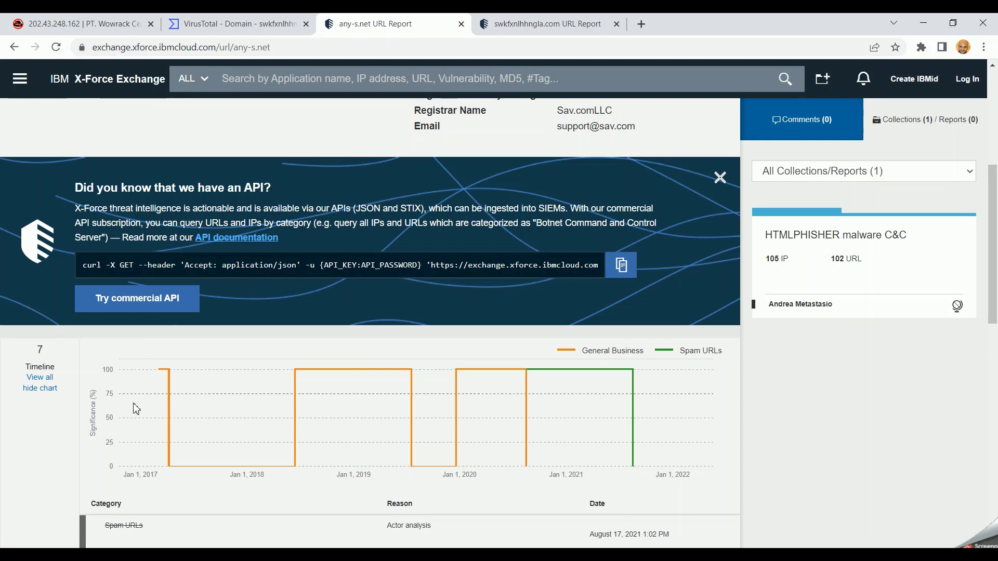
mouse_move(187, 377)
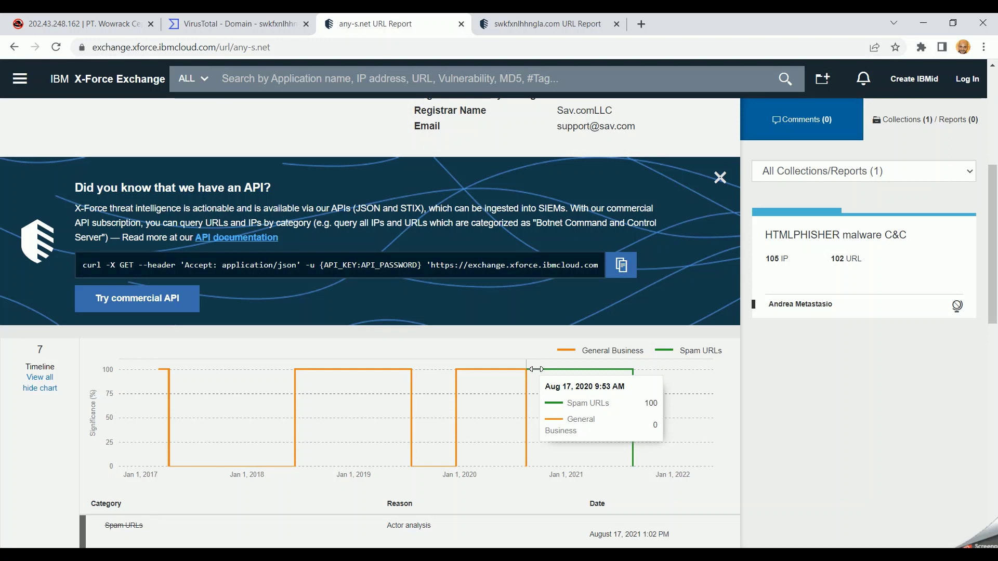
mouse_move(437, 495)
Display the explanations of the "Third party feed" and "Actor analysis" reasons in the any-s.net timeline table
scroll(491, 350, down, 3)
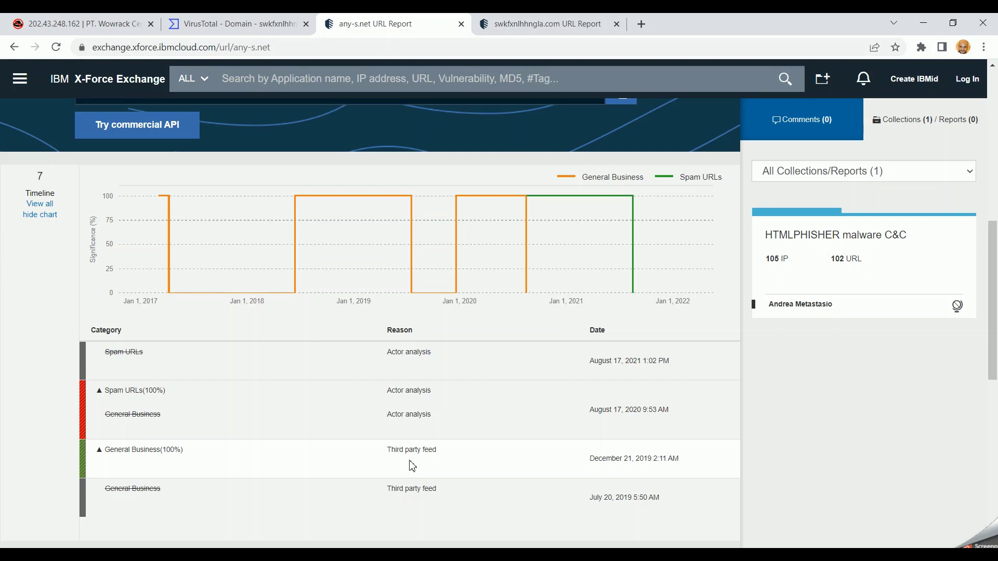
mouse_move(398, 458)
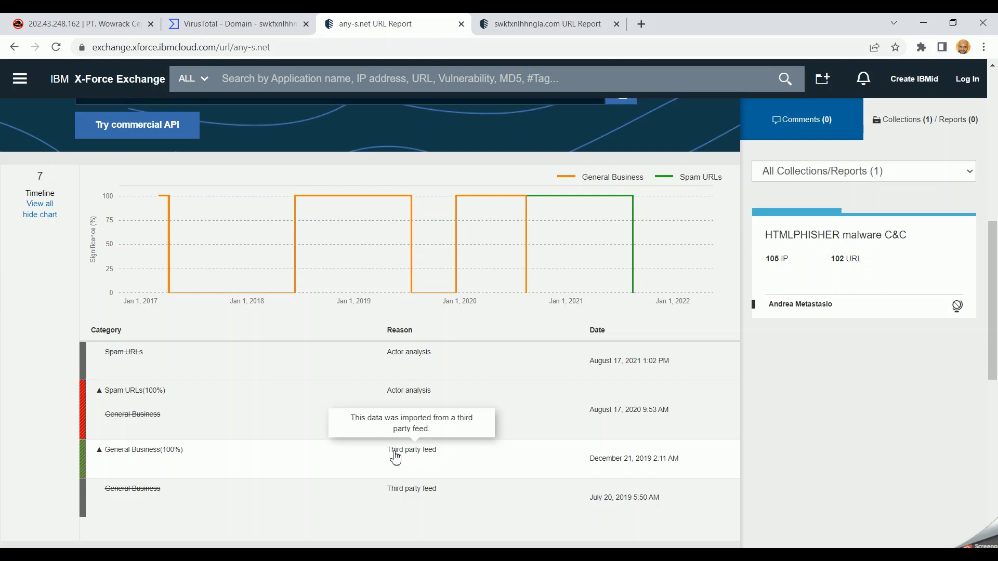
mouse_move(421, 417)
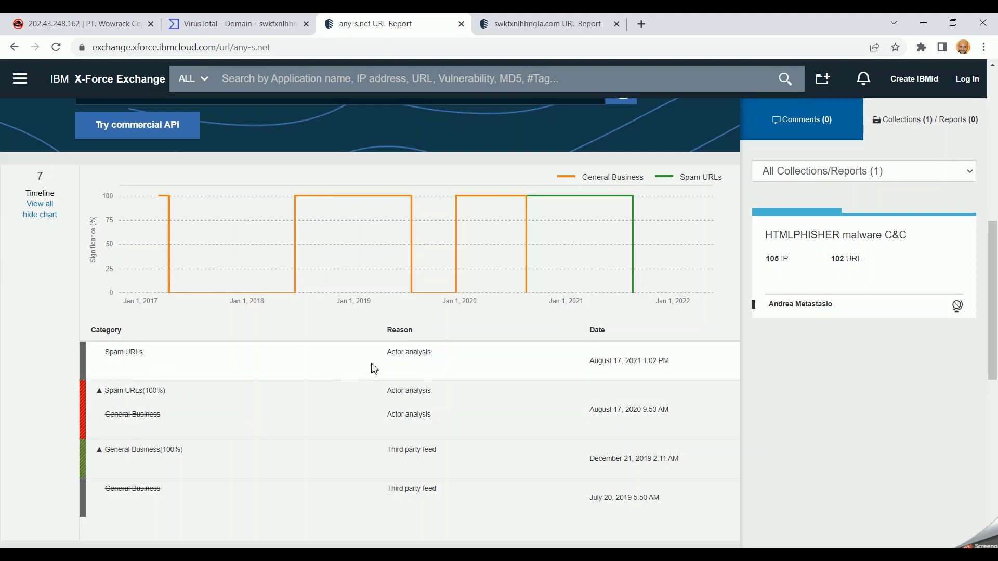
mouse_move(395, 355)
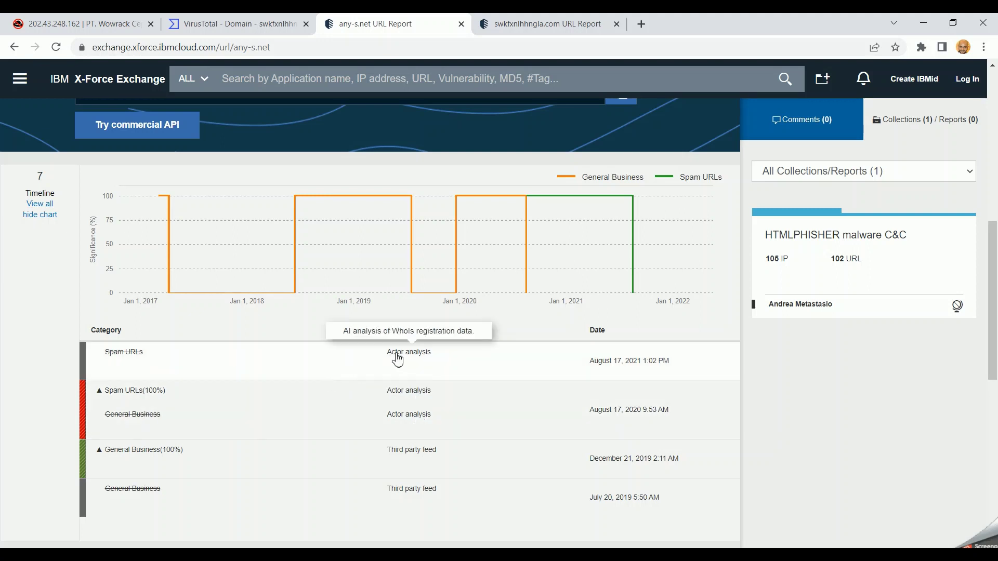
Check the DNS Records and Malware sections of the any-s.net report, highlight their entries, and revisit the timeline chart and WHOIS record
scroll(398, 359, down, 10)
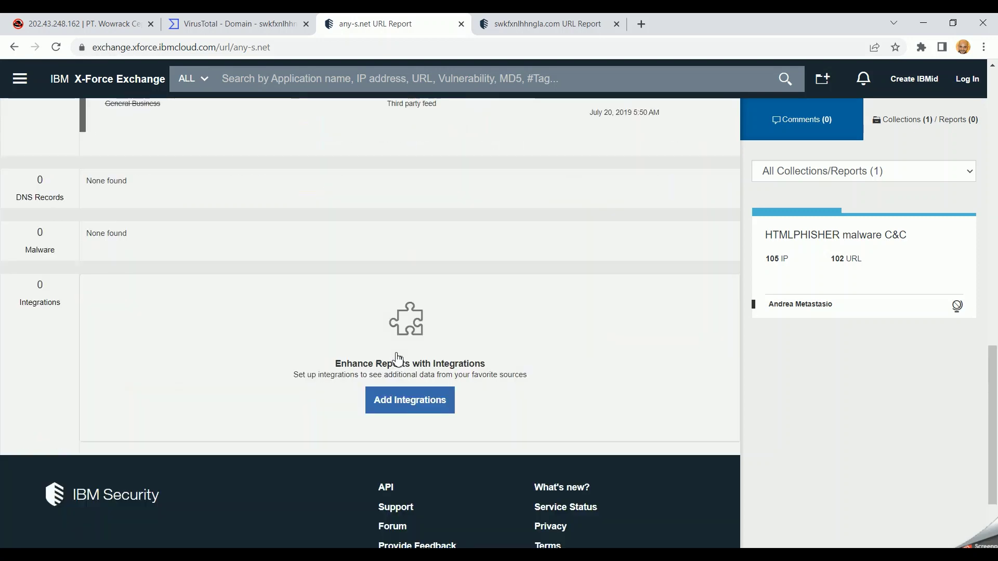
scroll(398, 359, up, 10)
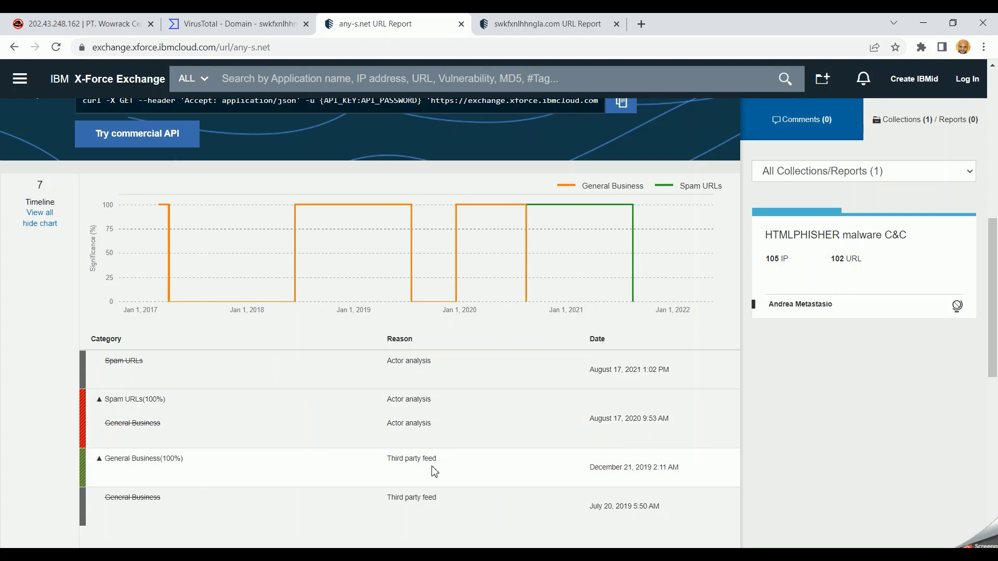
scroll(434, 472, down, 10)
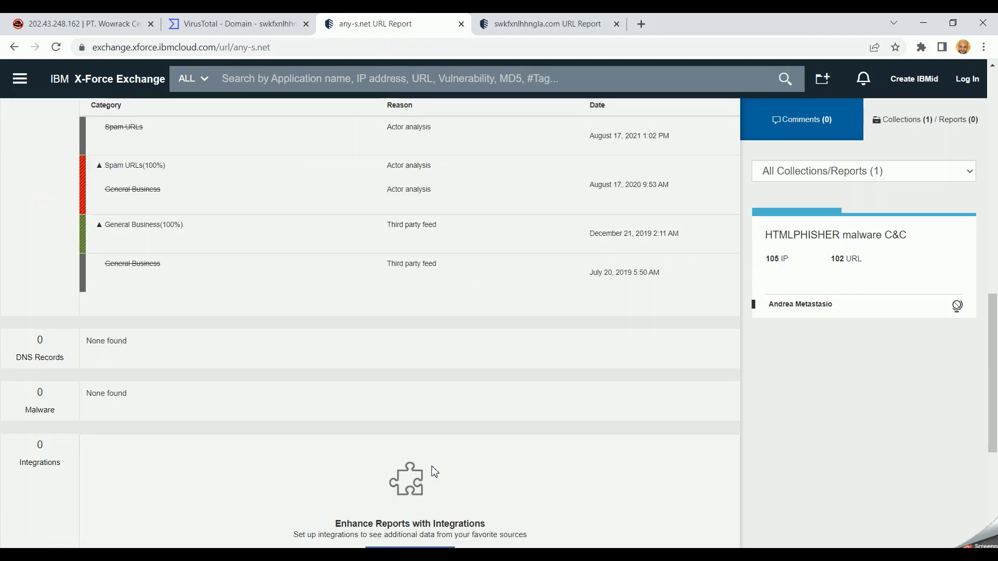
scroll(203, 258, up, 4)
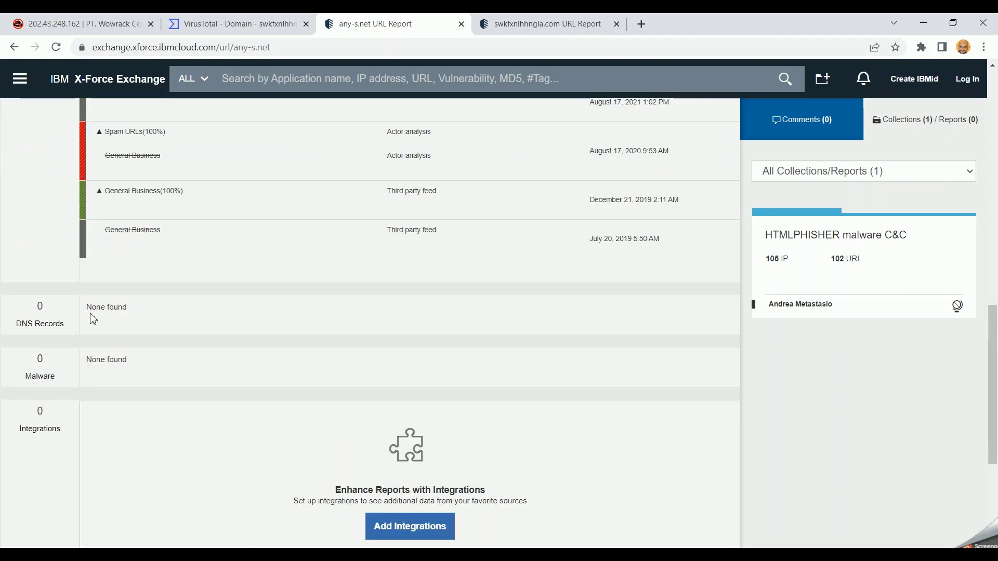
triple_click(96, 307)
triple_click(104, 359)
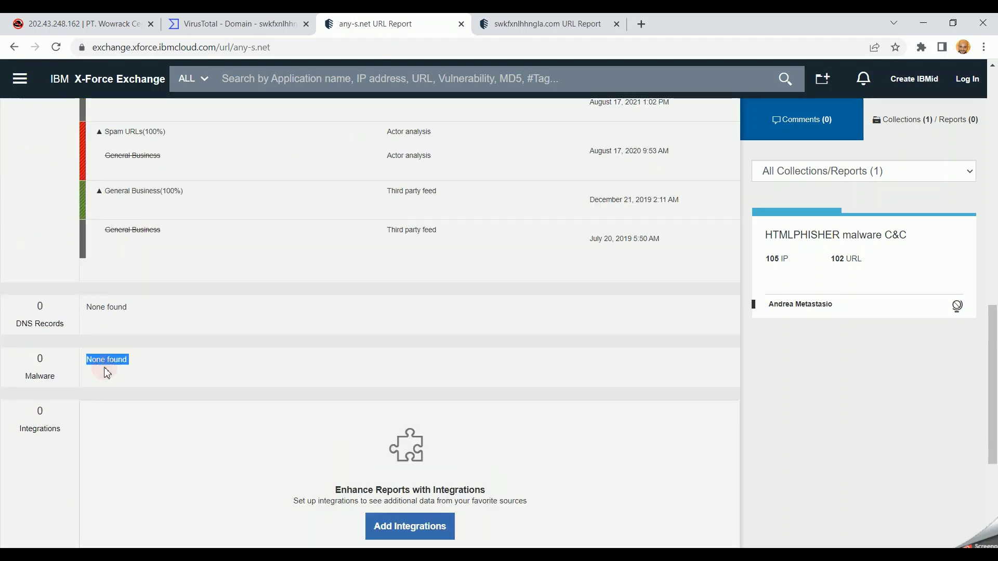
scroll(106, 364, up, 2)
scroll(101, 414, down, 2)
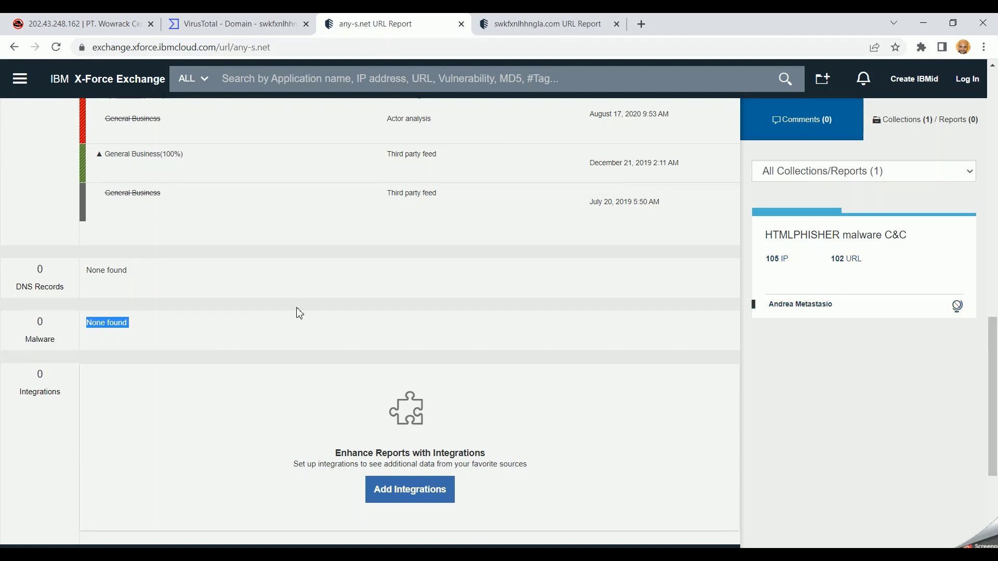
scroll(537, 302, up, 6)
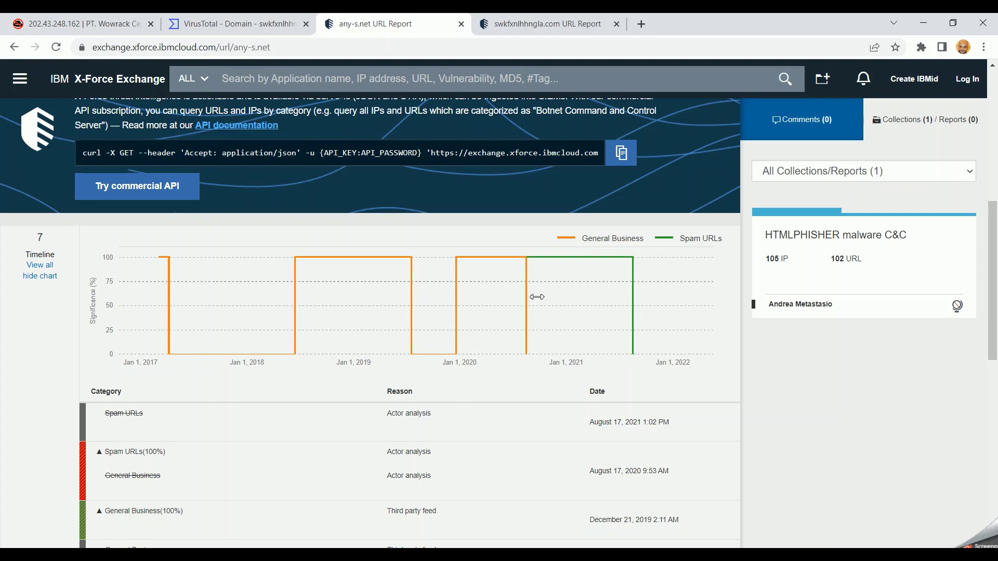
scroll(501, 385, up, 3)
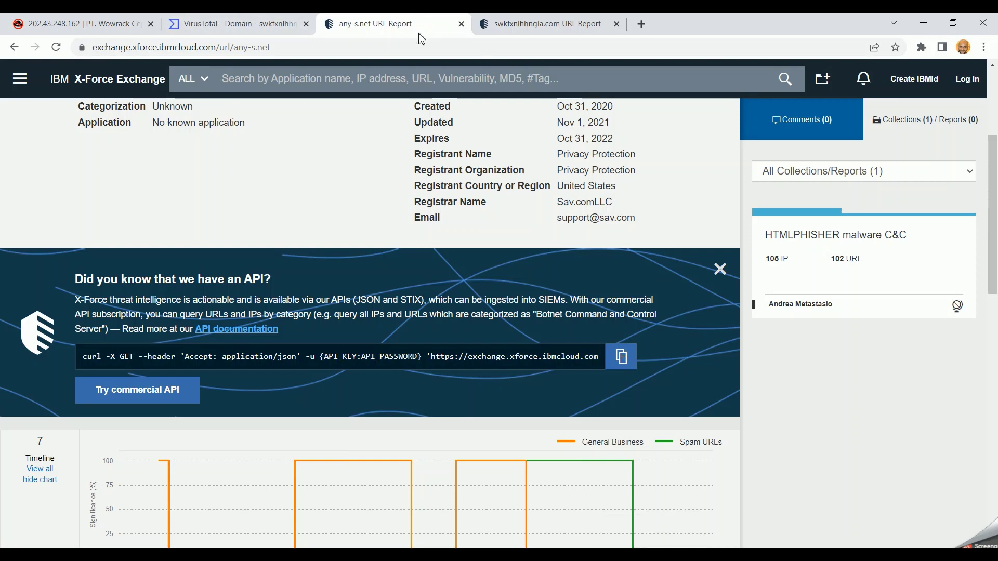
Copy the C&C IP 72.52.178.23 from the PowerPoint Samples slide and look it up in X-Force Exchange
mouse_move(541, 456)
key(alt+Tab)
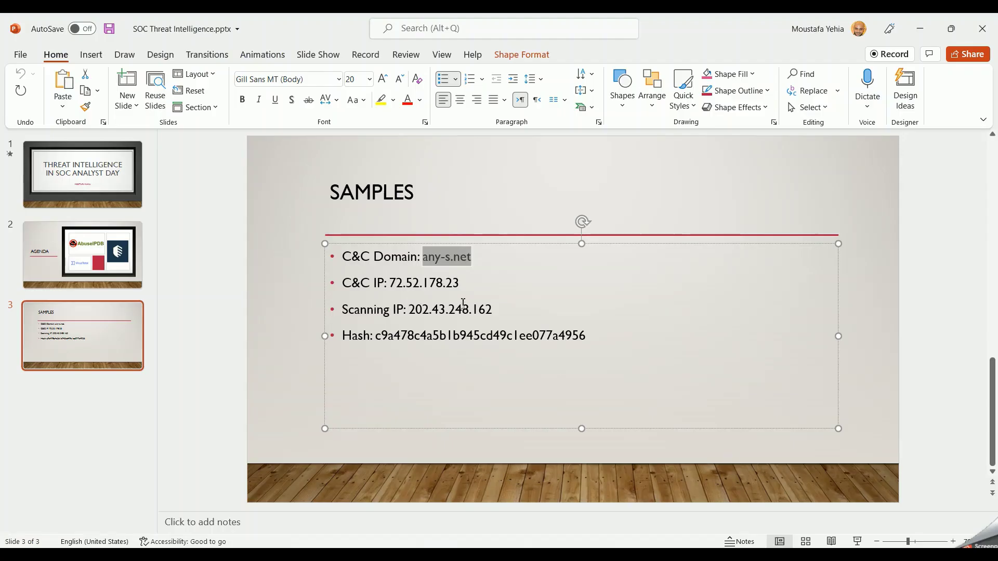
drag(456, 282, 394, 284)
key(ctrl+c)
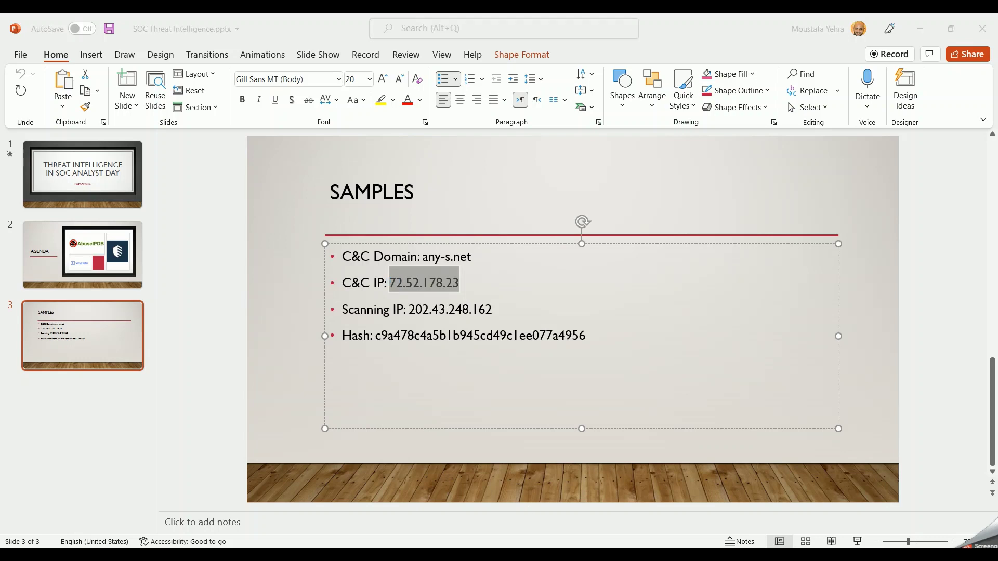
click(586, 496)
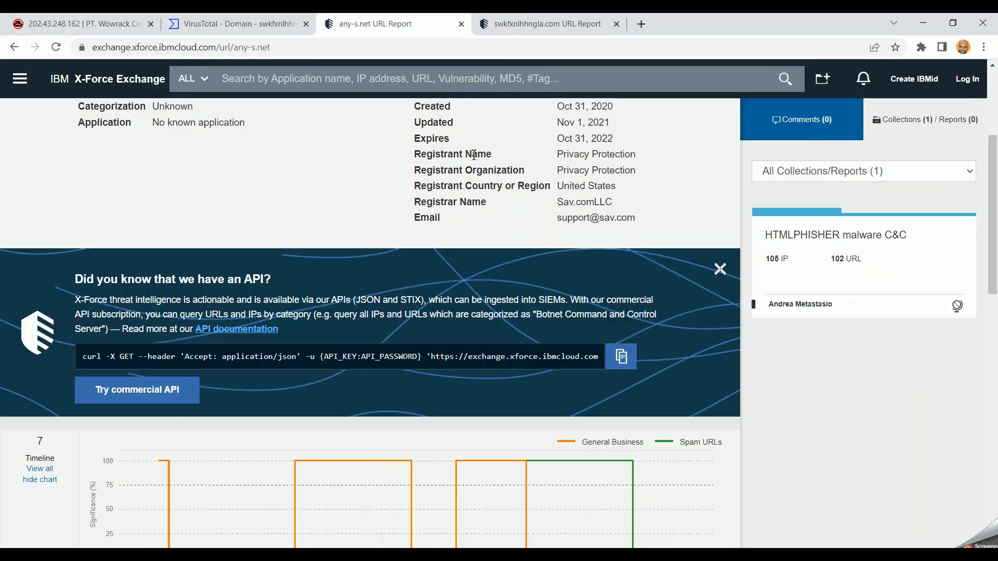
click(495, 79)
key(ctrl+v)
key(Return)
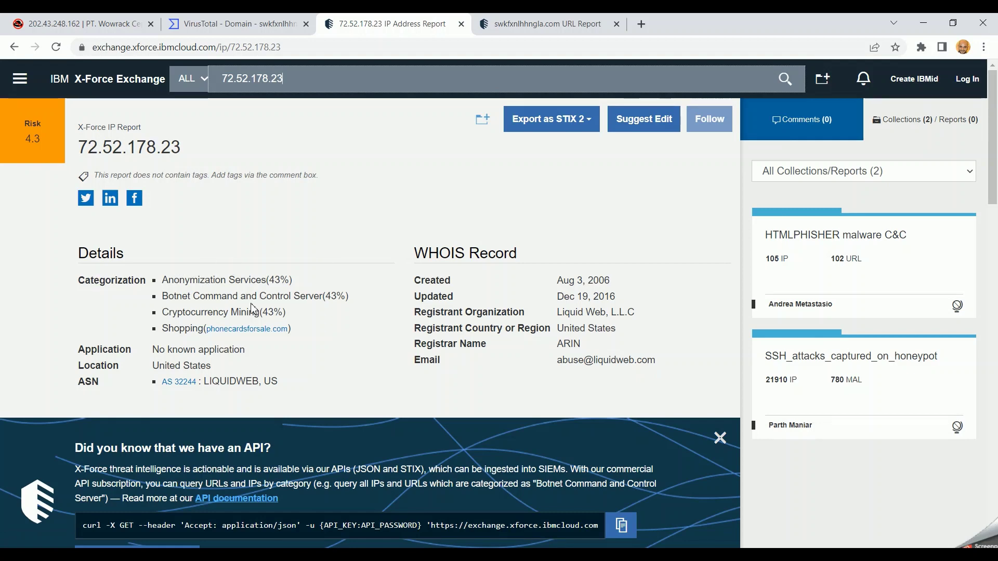
Highlight the Botnet Command and Control Server, Cryptocurrency Mining and Anonymization Services entries in the 72.52.178.23 report's categorization
double_click(211, 296)
double_click(195, 311)
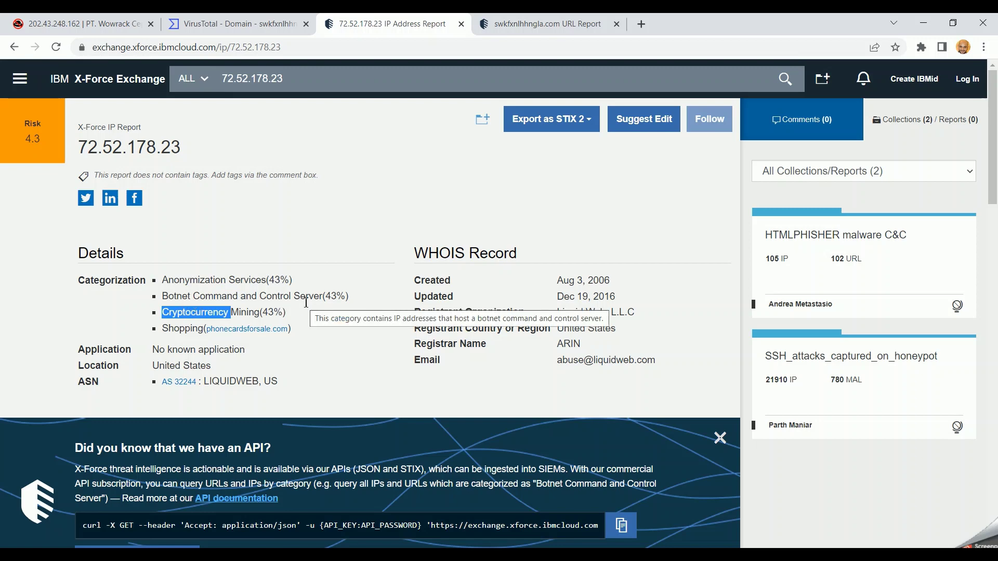
double_click(248, 314)
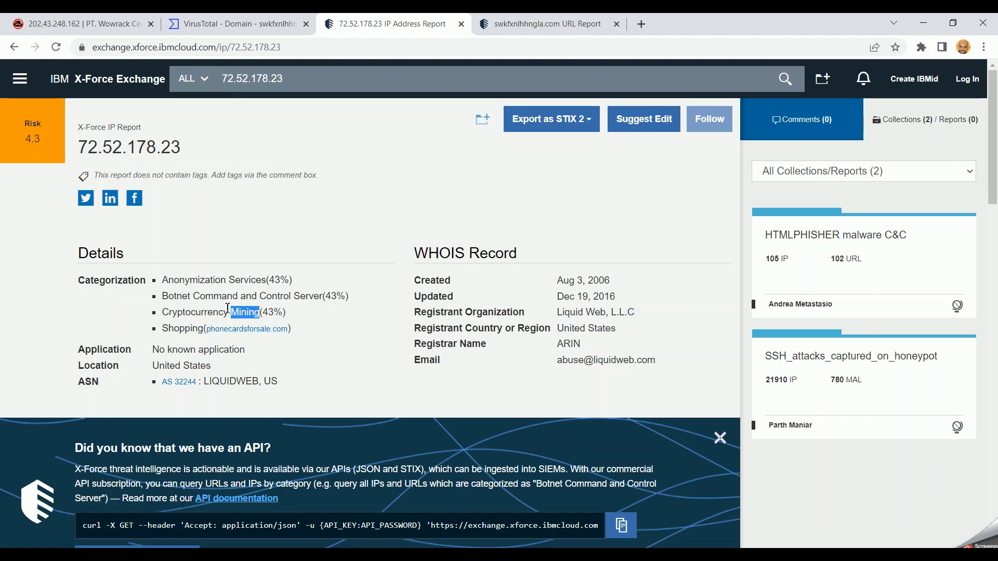
click(247, 307)
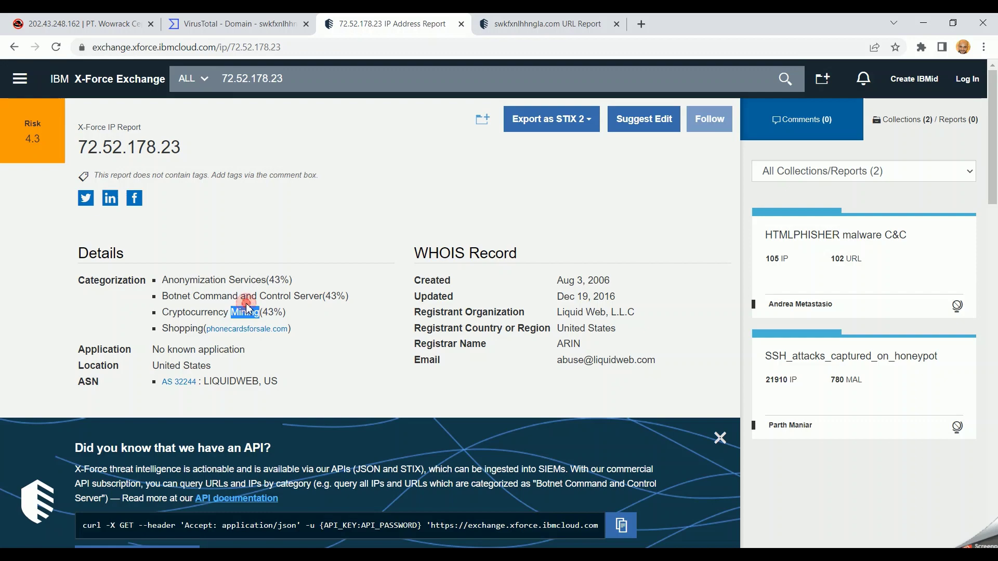
double_click(259, 279)
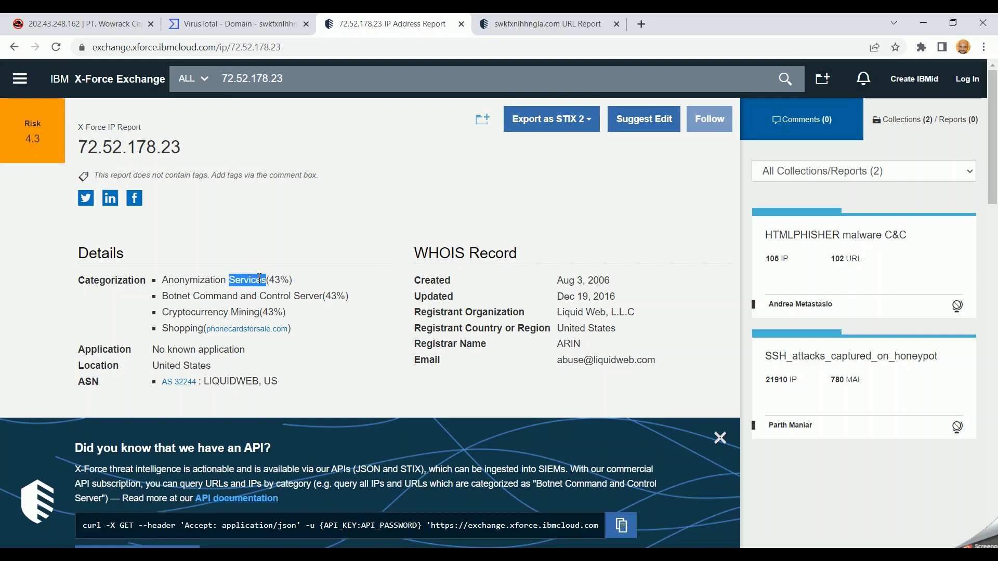
Examine the IP report's timeline chart, narrowing it to the Anonymization Services period of 2012 to 2014 and restoring the full range
scroll(259, 279, down, 9)
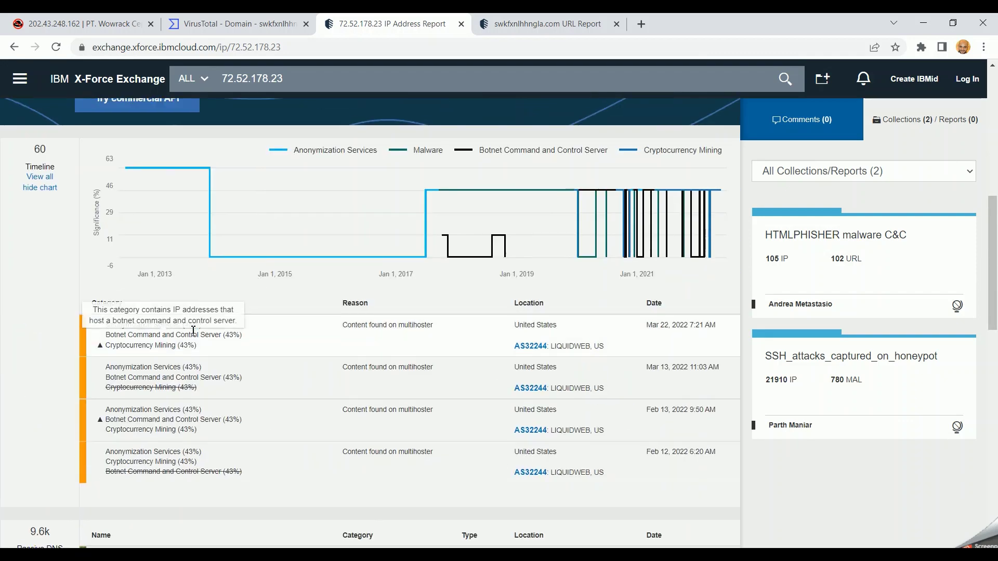
scroll(194, 330, up, 1)
scroll(187, 385, down, 6)
scroll(179, 439, up, 3)
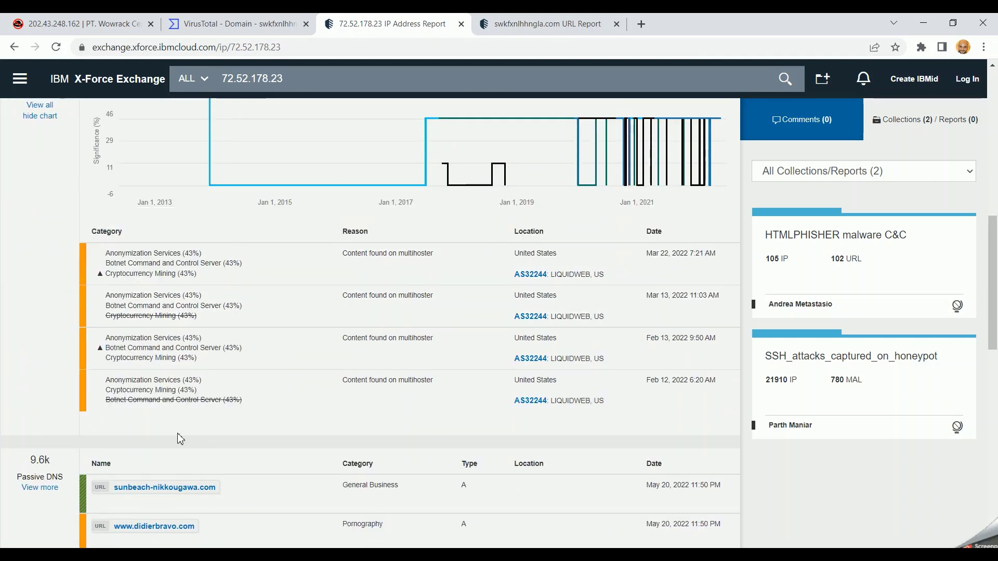
scroll(178, 434, up, 2)
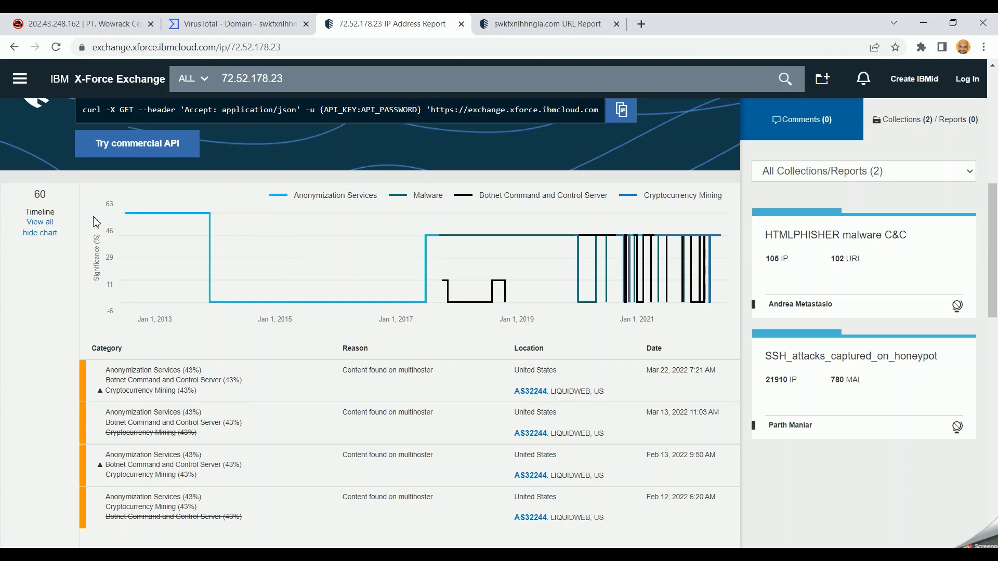
mouse_move(127, 215)
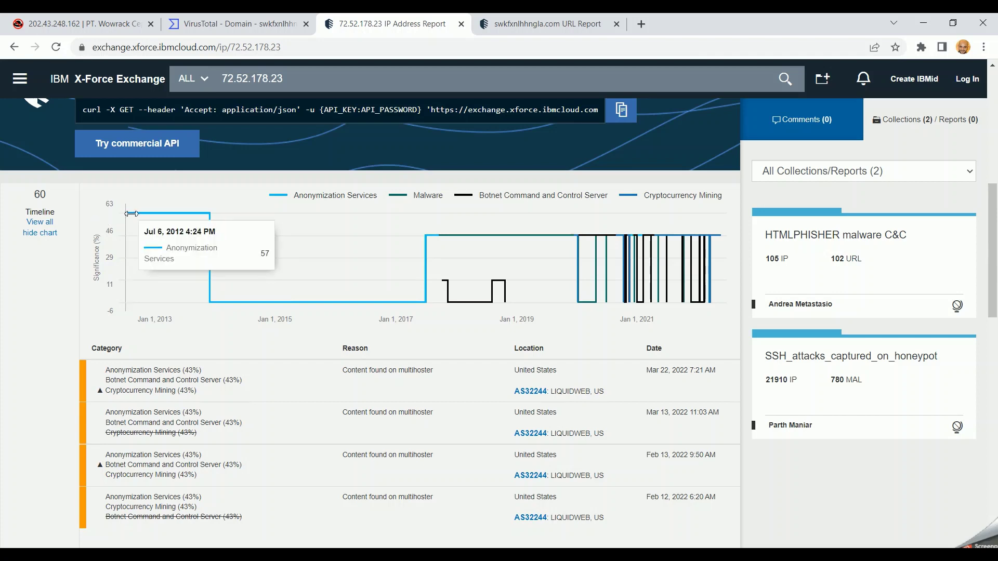
scroll(132, 213, up, 3)
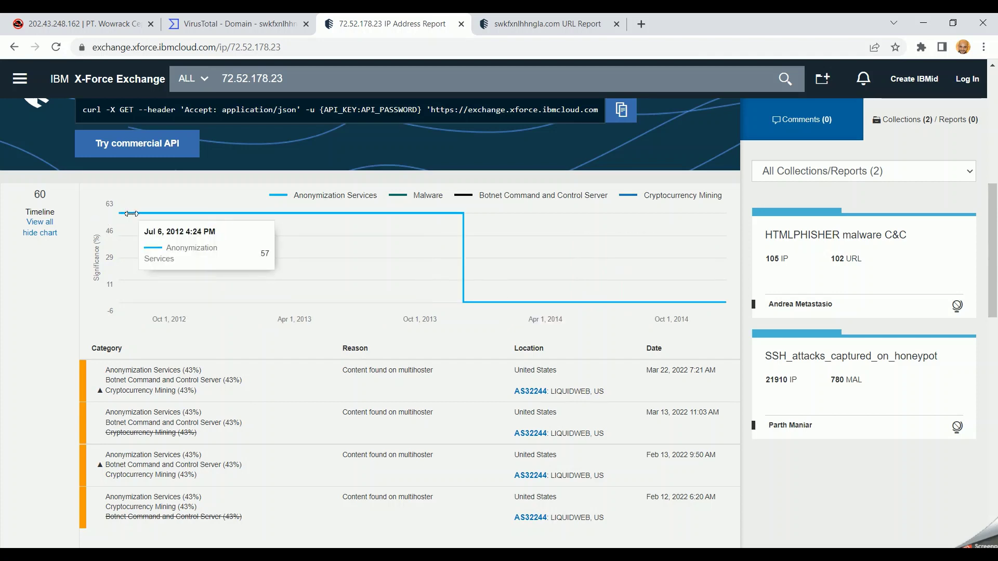
scroll(286, 185, up, 2)
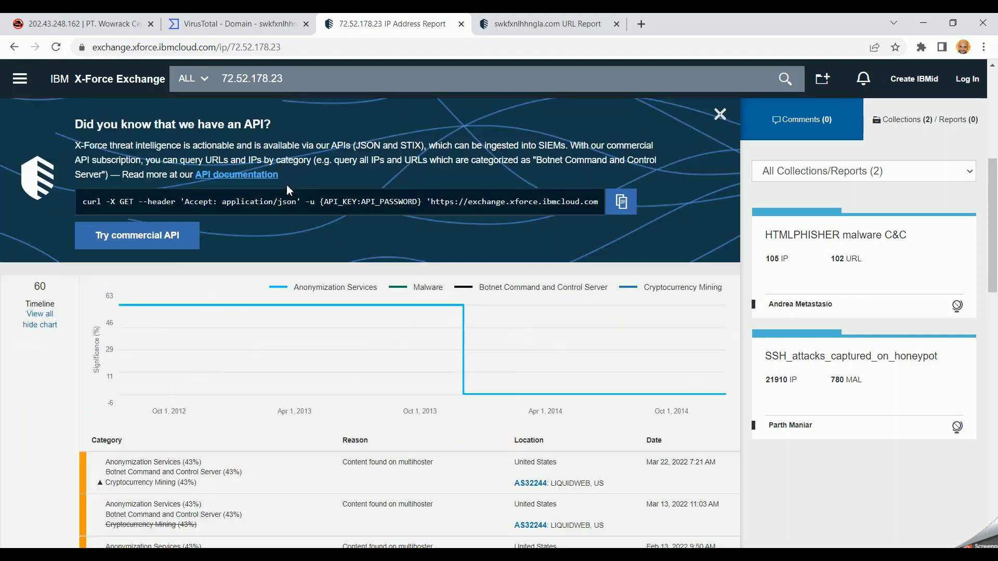
scroll(287, 185, down, 2)
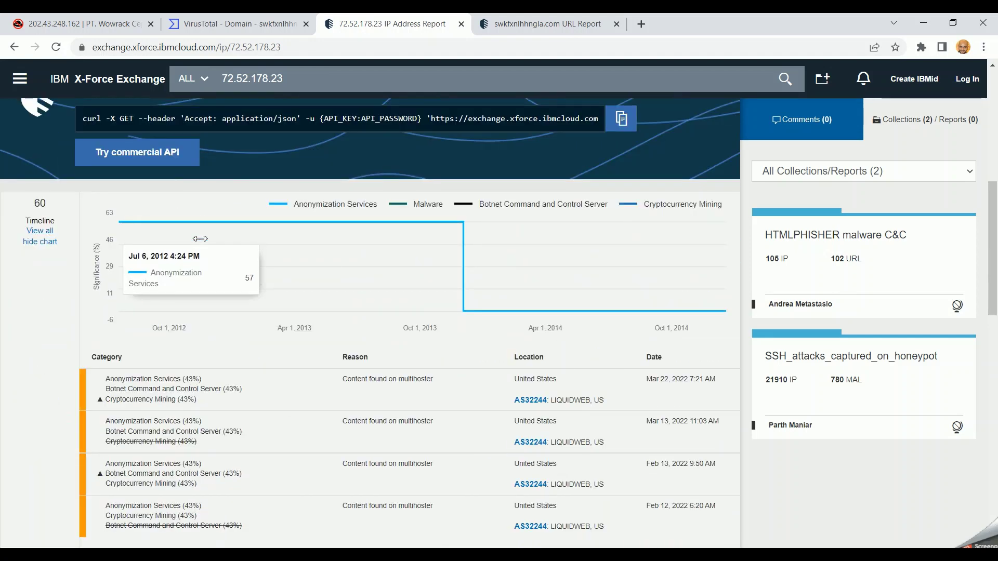
scroll(200, 239, down, 5)
scroll(201, 238, down, 1)
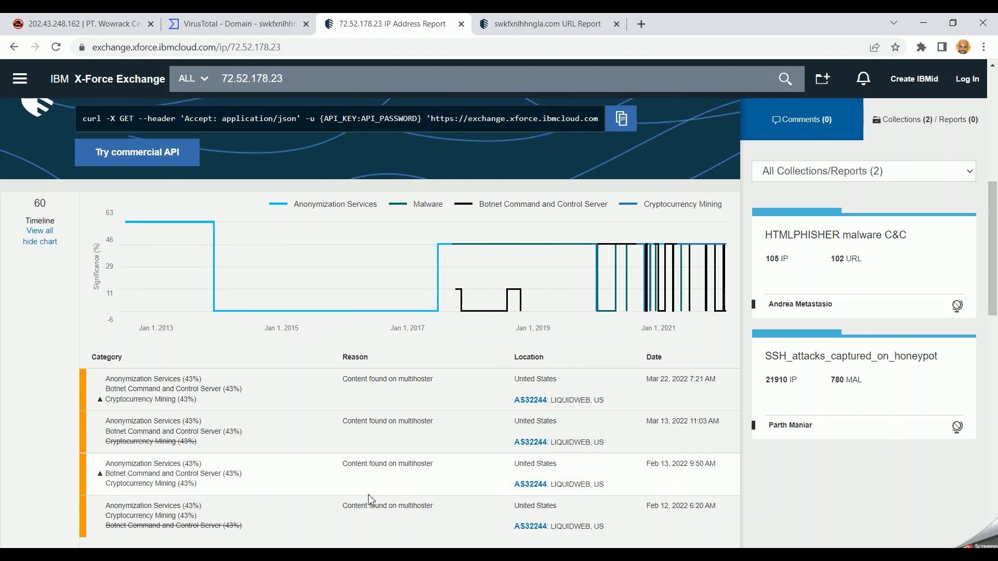
Check the reasons in the timeline table and display the explanation of its Botnet Command and Control Server category
scroll(370, 500, down, 6)
scroll(370, 500, up, 3)
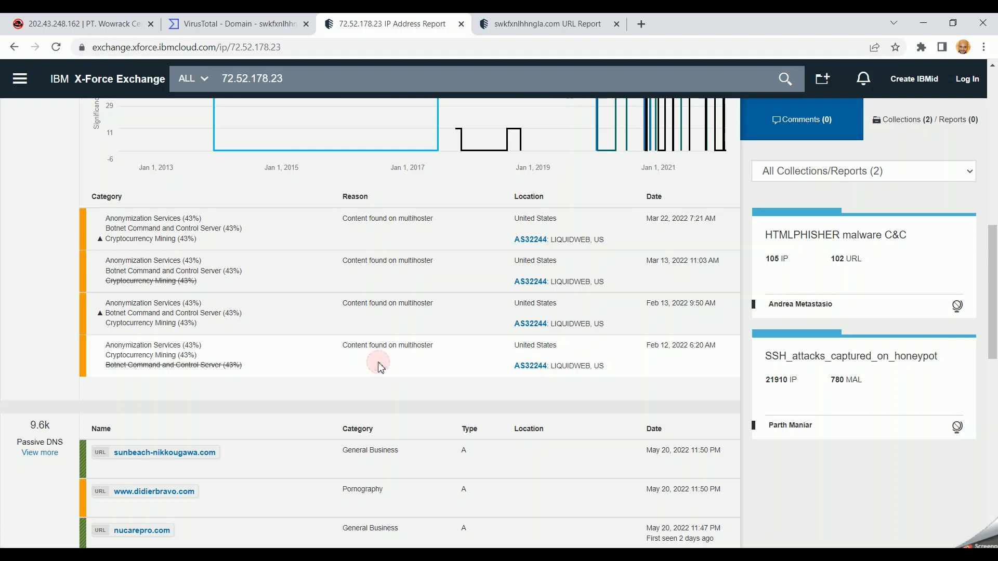
mouse_move(393, 348)
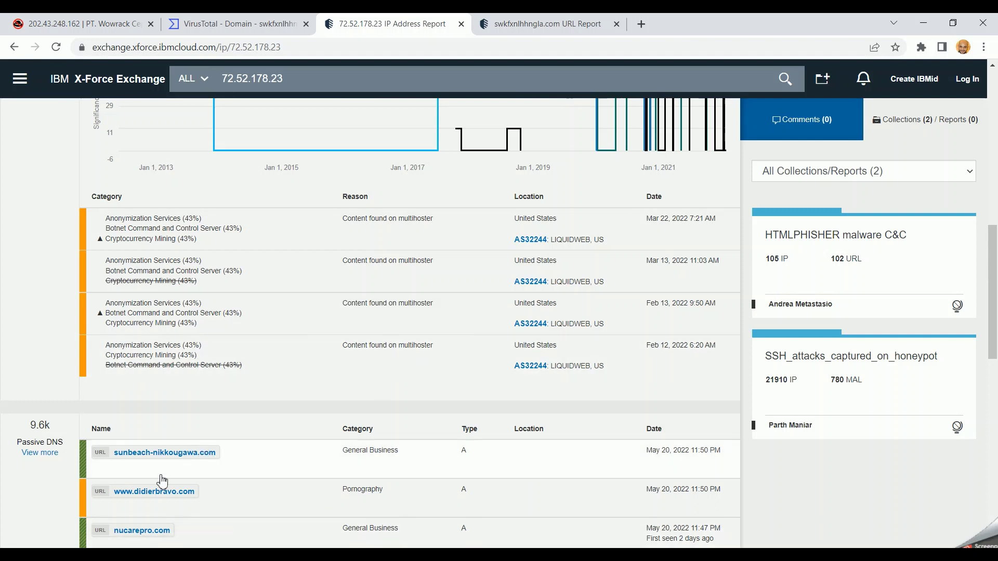
scroll(315, 407, up, 2)
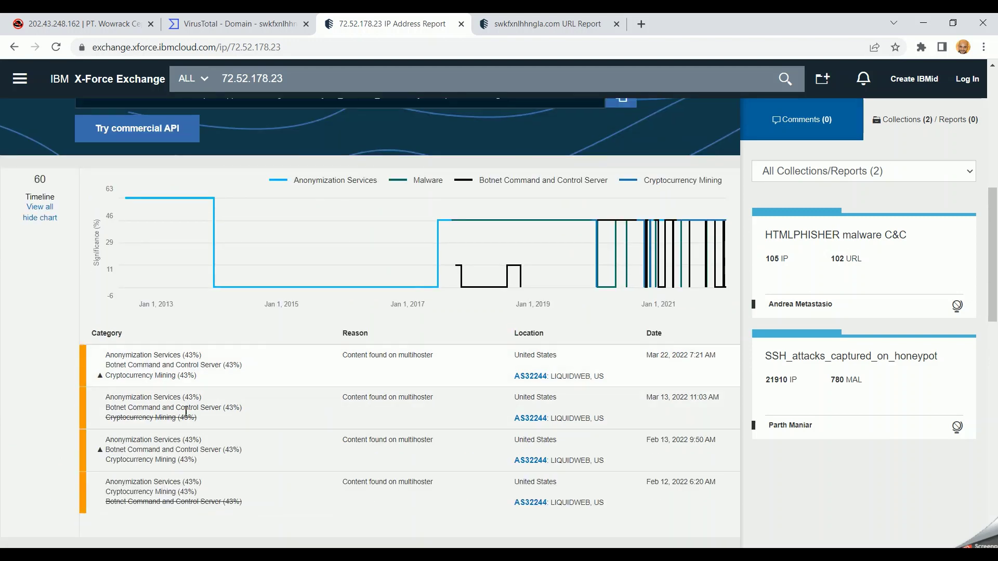
mouse_move(157, 409)
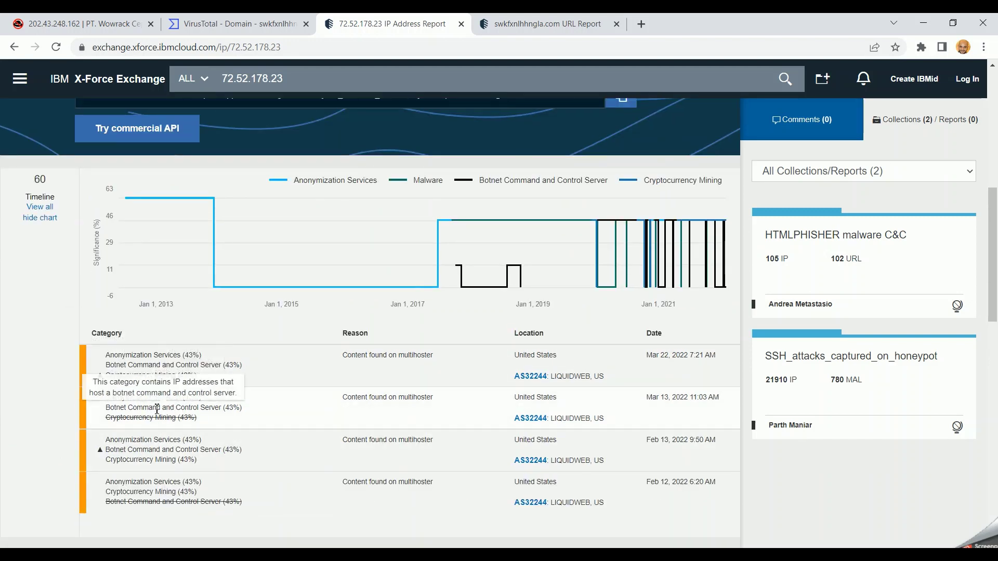
Isolate the Botnet Command and Control Server and Cryptocurrency Mining series in the timeline chart, and narrow its range to about 2015–2016
scroll(354, 364, up, 1)
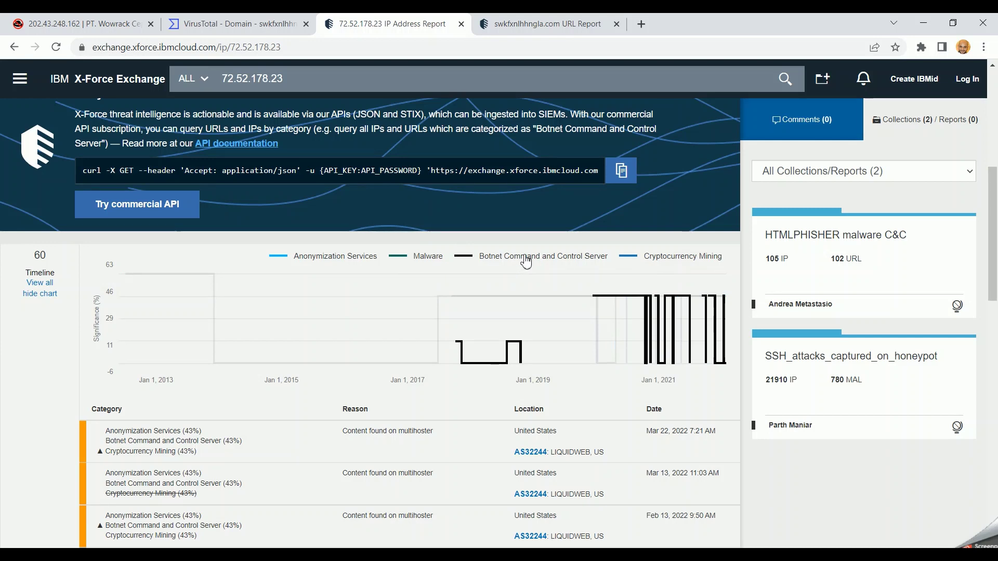
mouse_move(461, 339)
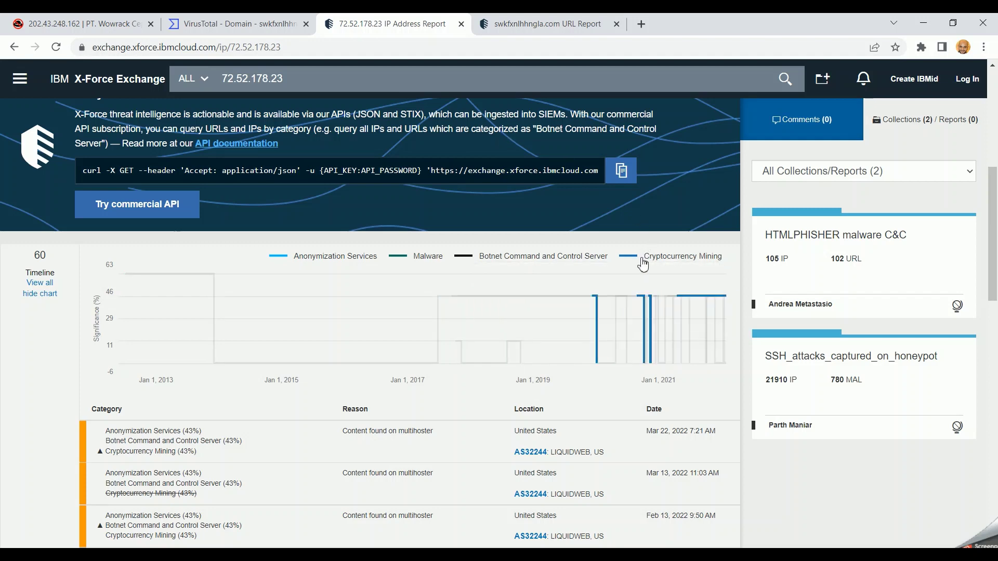
mouse_move(590, 297)
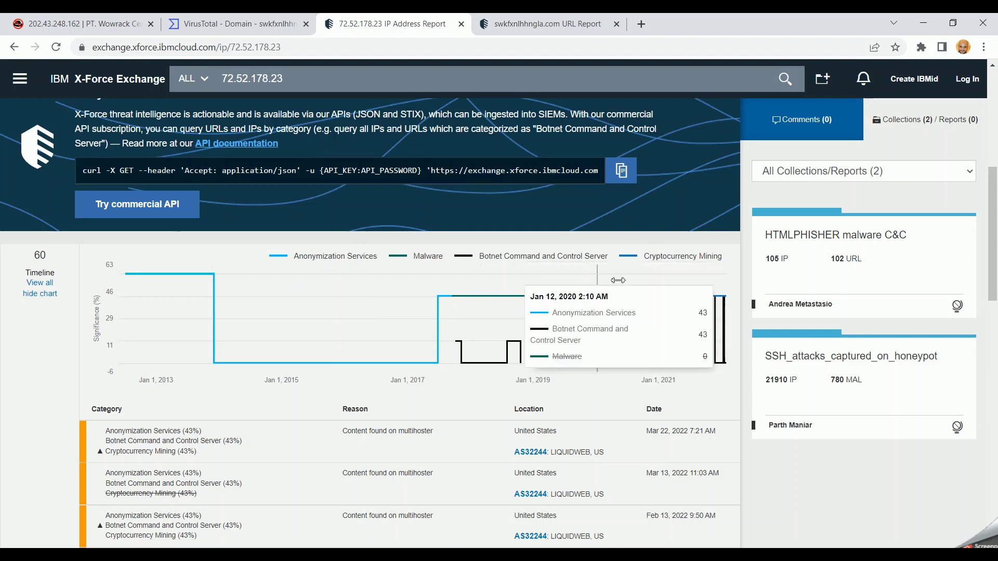
drag(280, 312, 395, 312)
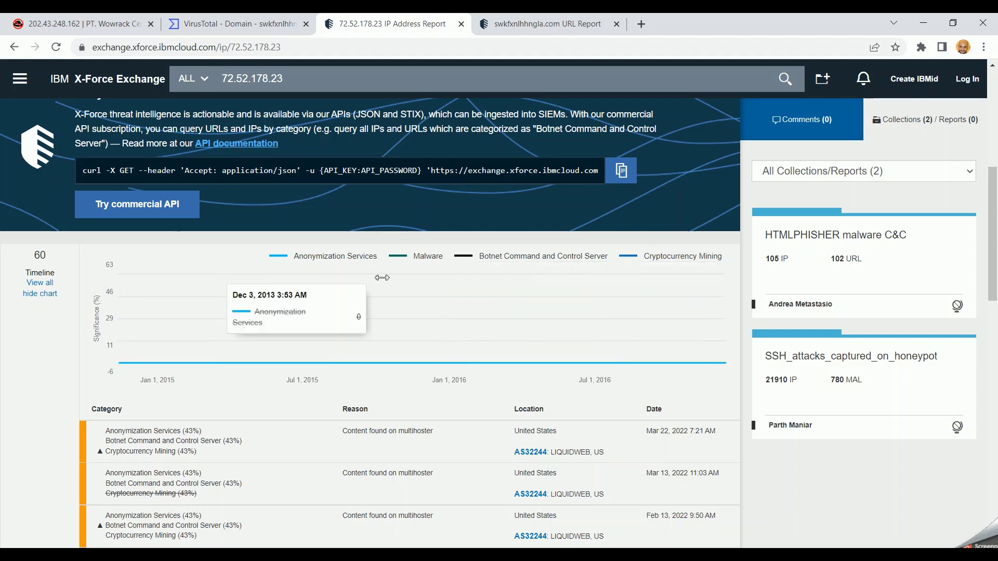
scroll(386, 134, up, 1)
scroll(386, 134, up, 5)
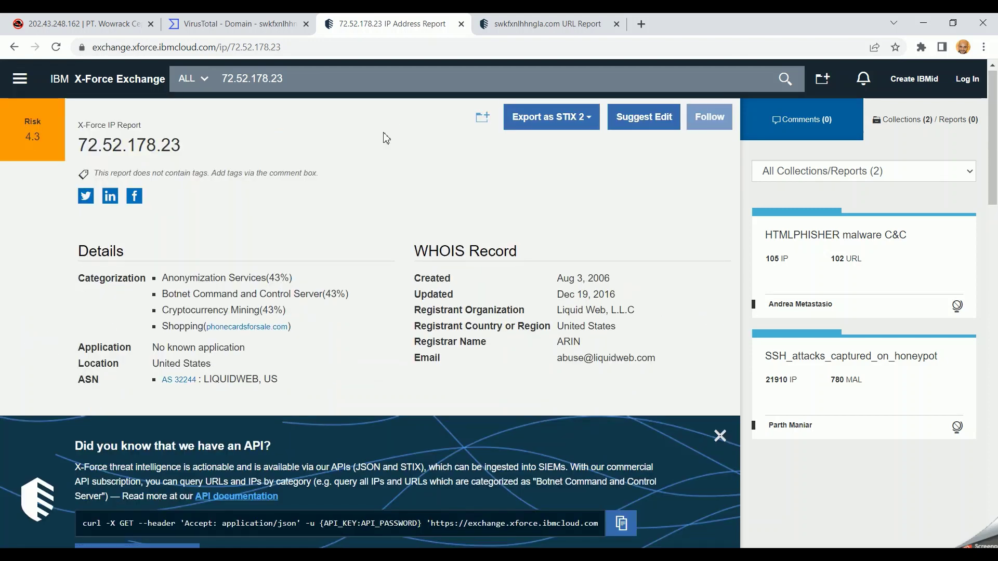
Expand the Passive DNS section of the 72.52.178.23 report to list more of its associated domains
scroll(385, 136, down, 10)
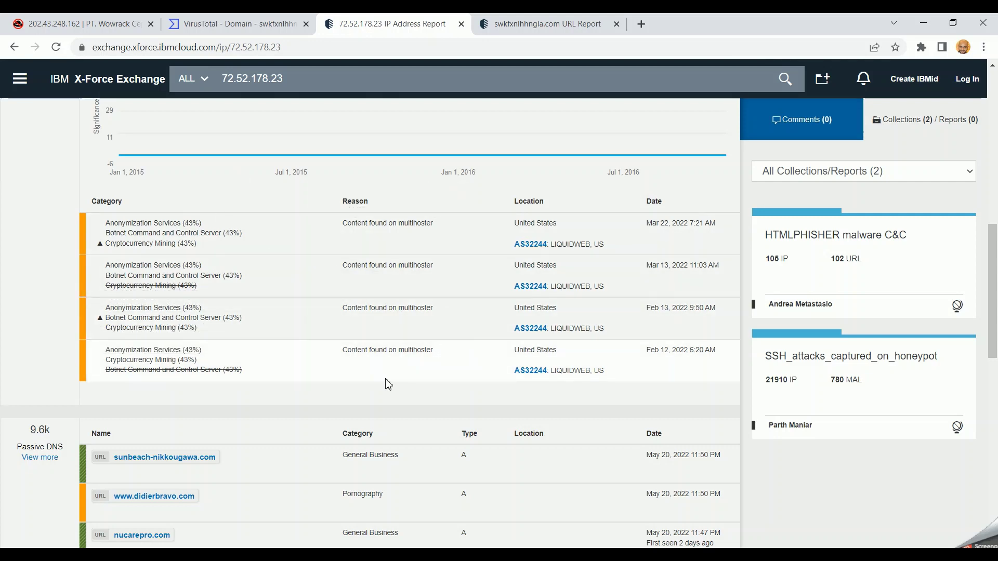
scroll(385, 383, down, 3)
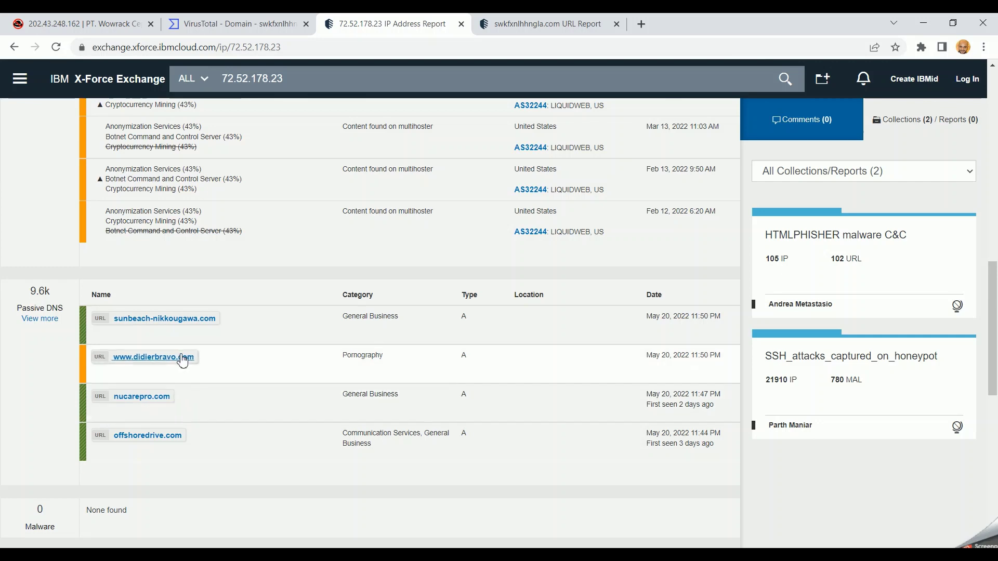
mouse_move(178, 357)
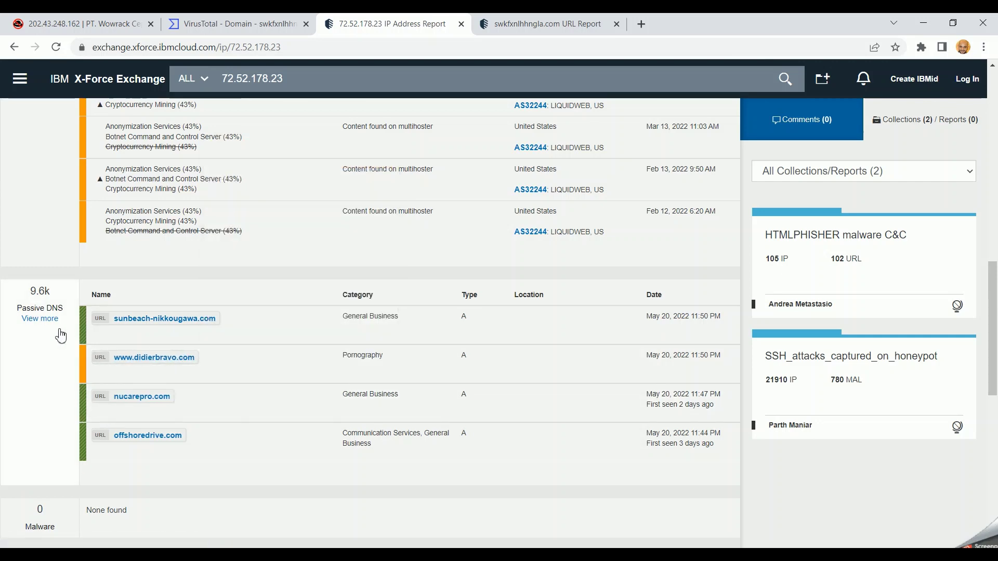
scroll(78, 336, up, 2)
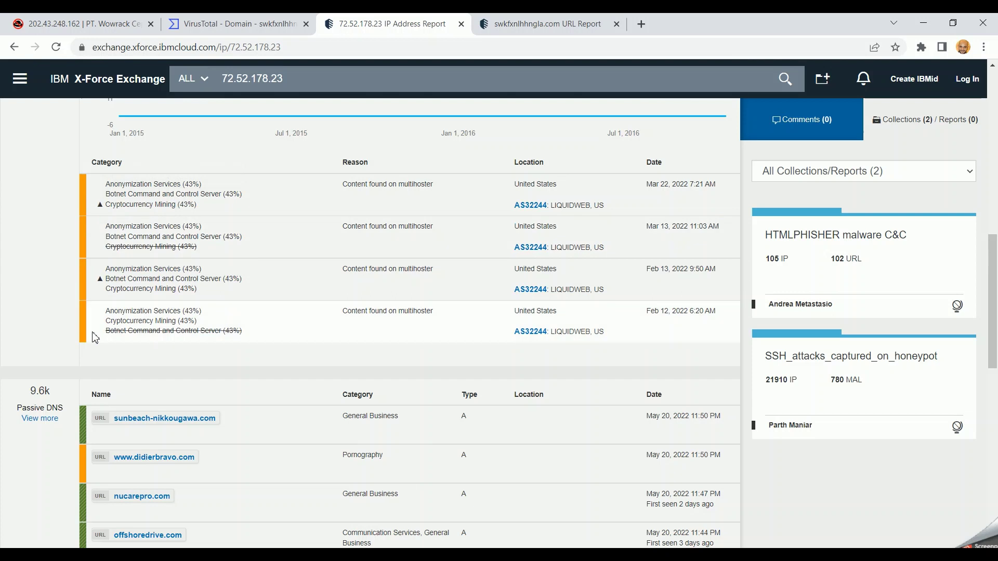
click(48, 421)
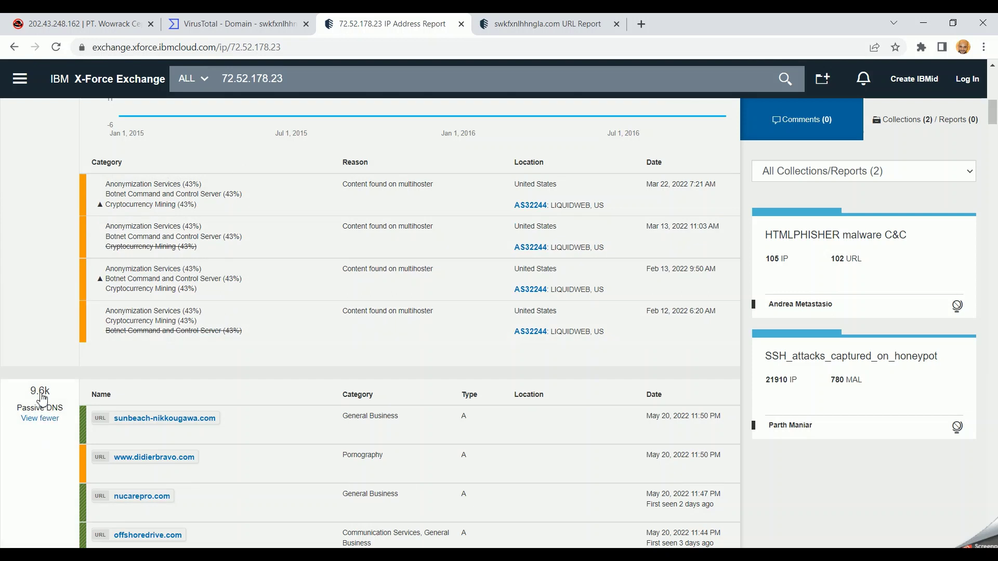
Examine the domain names, categories and dates in the expanded Passive DNS list, including the Spam URLs entry
mouse_move(44, 398)
scroll(174, 437, down, 4)
scroll(187, 377, down, 8)
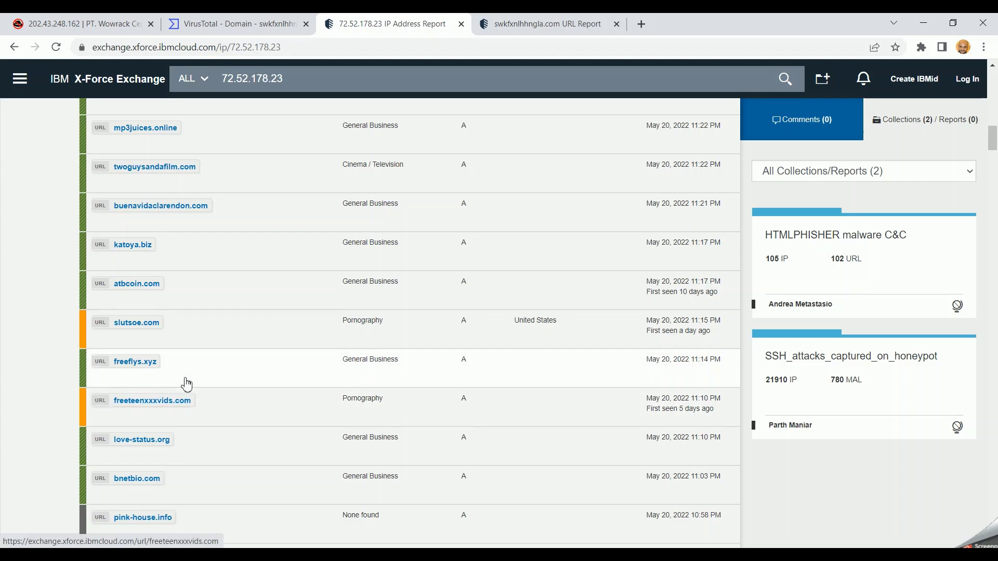
scroll(186, 384, down, 7)
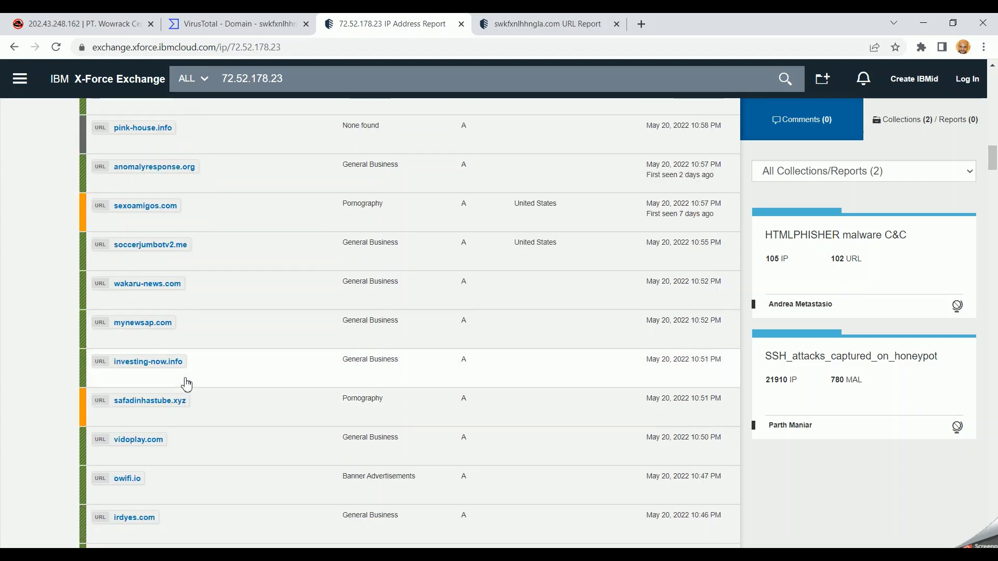
scroll(186, 384, down, 6)
scroll(186, 385, down, 7)
scroll(186, 384, up, 4)
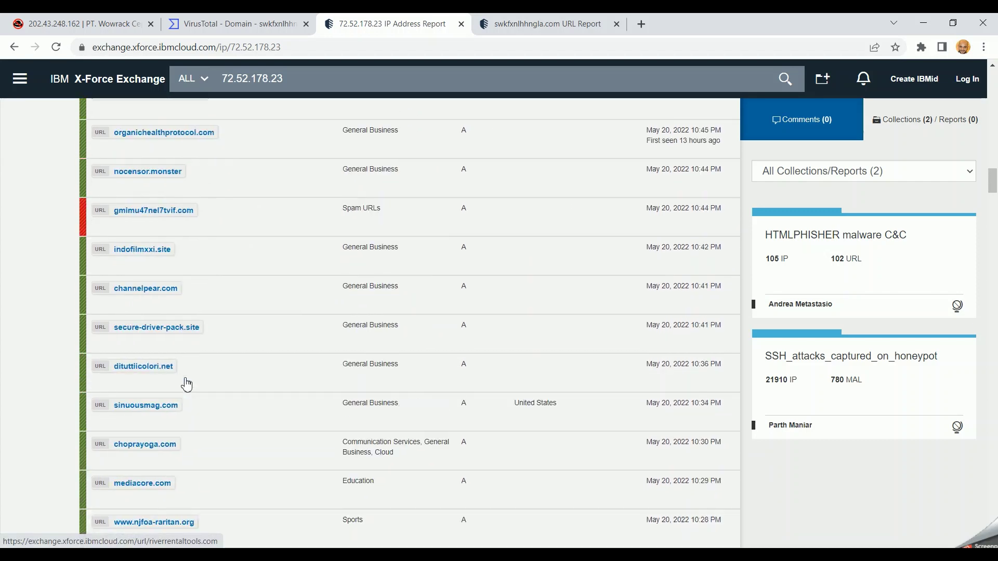
scroll(186, 385, up, 3)
scroll(186, 384, up, 1)
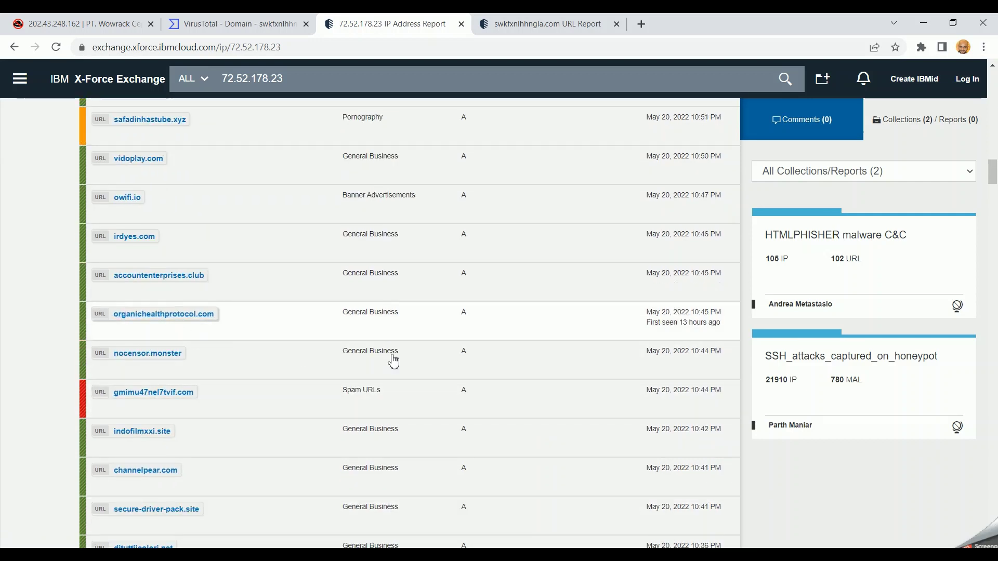
Review the remaining Passive DNS entries and the Malware, Subnets and Integrations sections of the IP report
scroll(390, 439, down, 20)
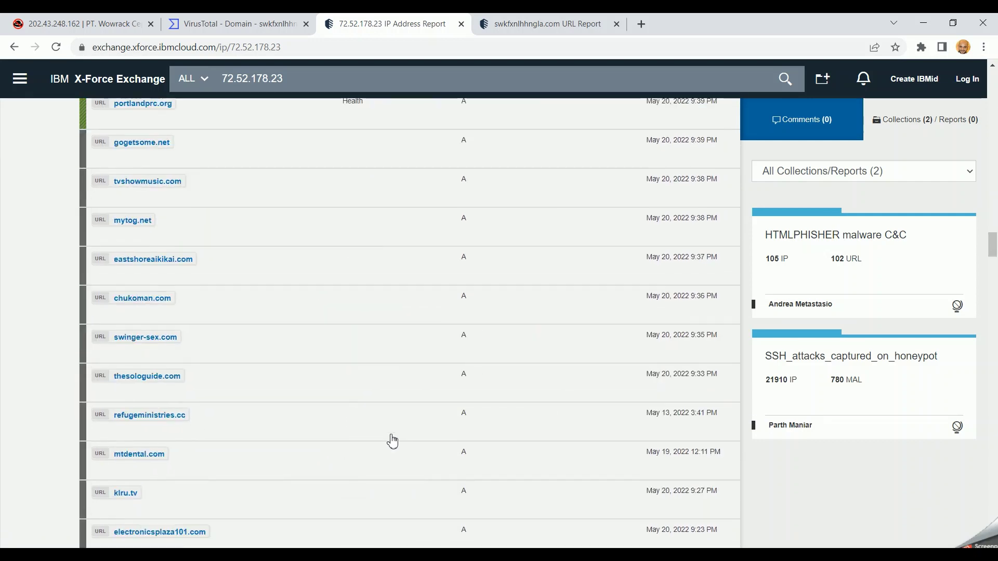
scroll(393, 441, down, 20)
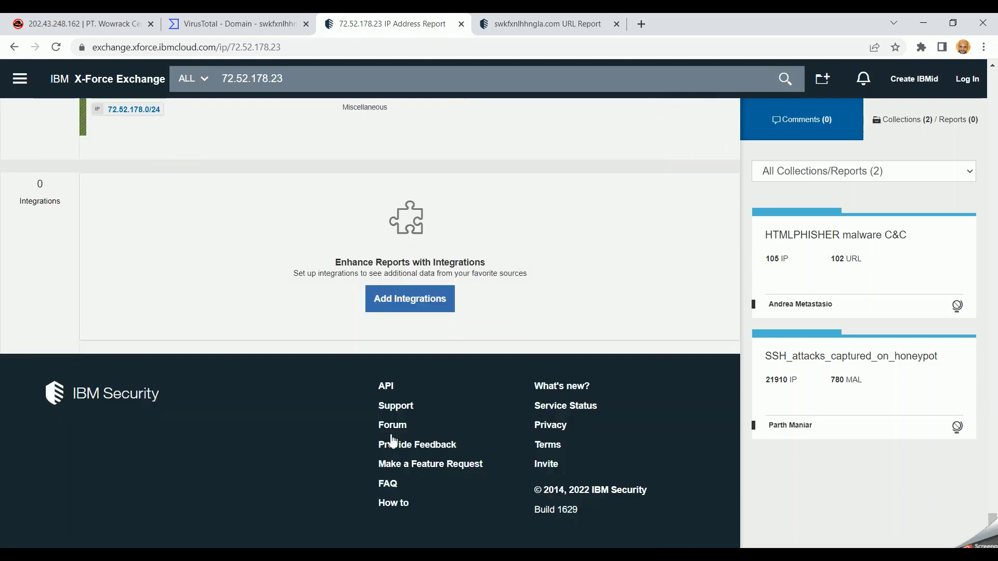
scroll(392, 441, up, 6)
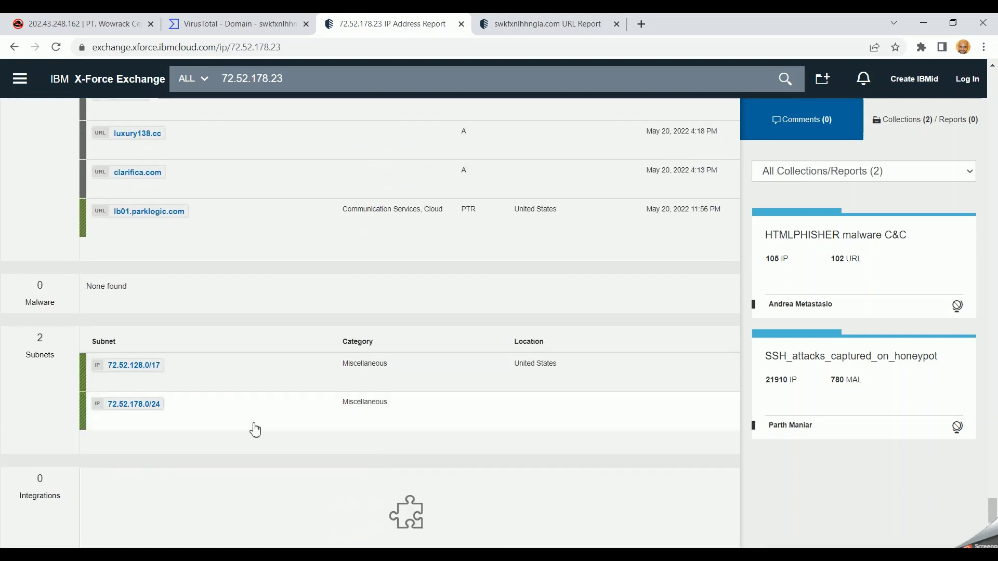
scroll(329, 379, up, 8)
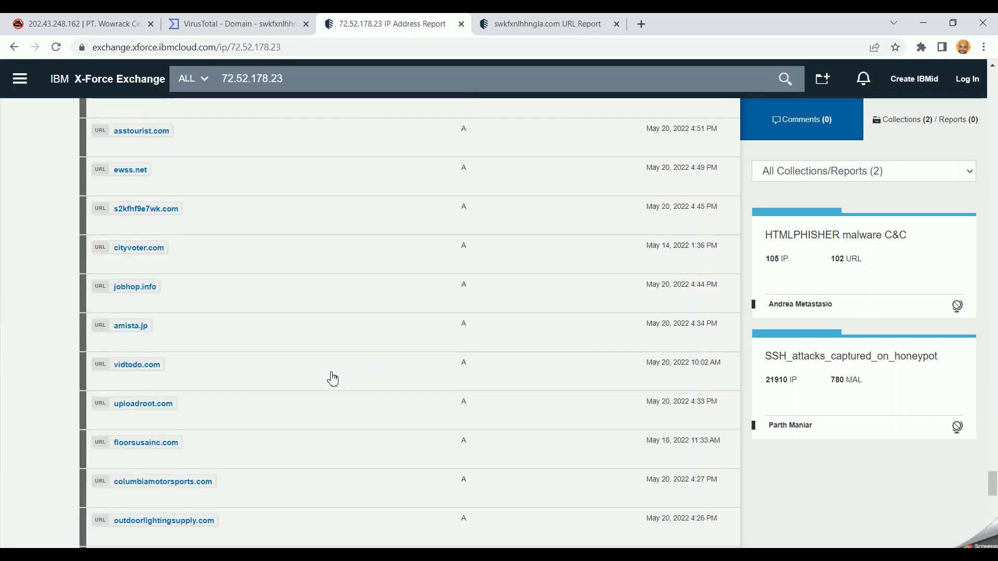
scroll(333, 379, up, 10)
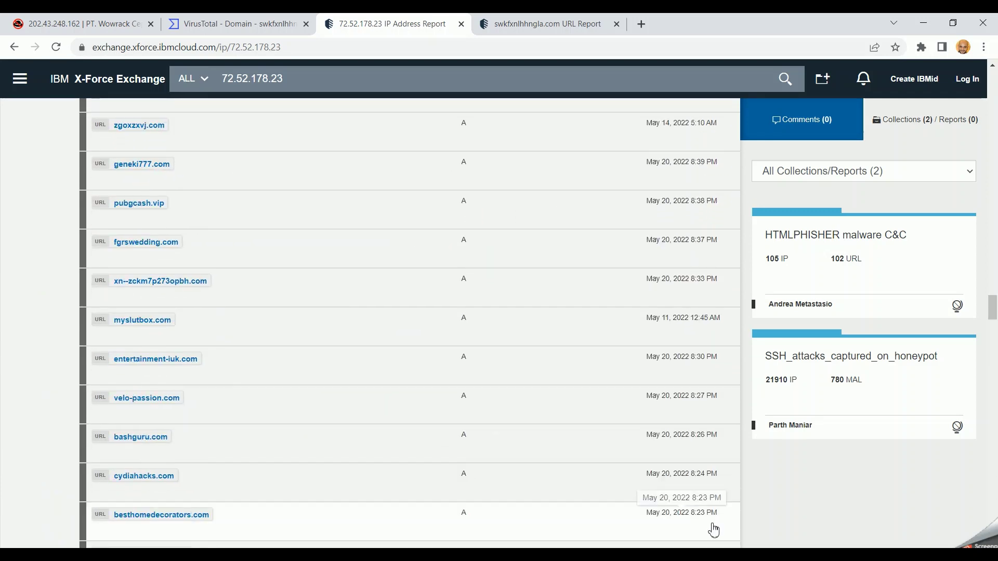
Switch to the PowerPoint Samples slide and copy the sample hash c9a478c4a5b1b945cd49c1ee077a4956
key(alt+Tab)
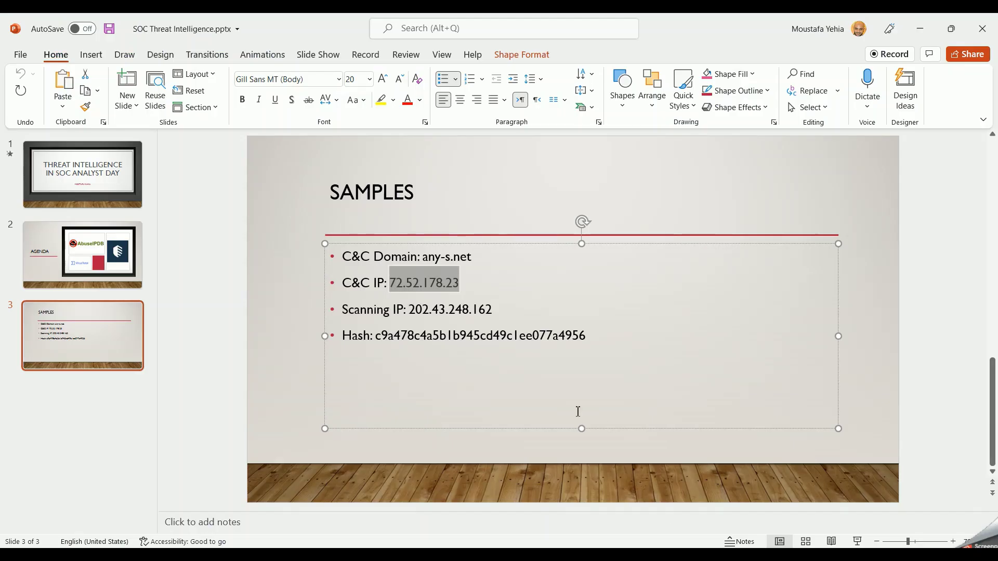
drag(497, 310, 421, 312)
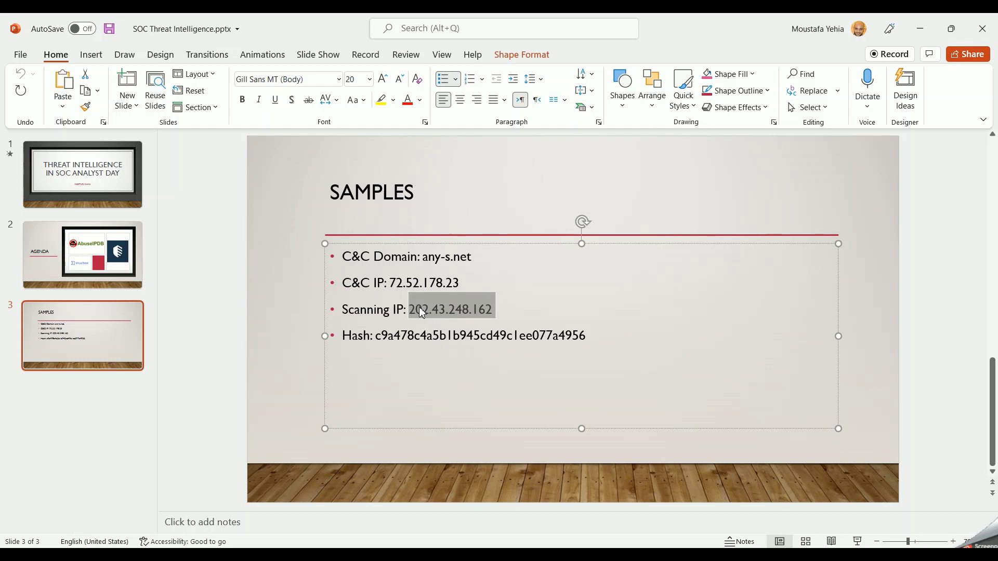
double_click(415, 338)
key(ctrl+c)
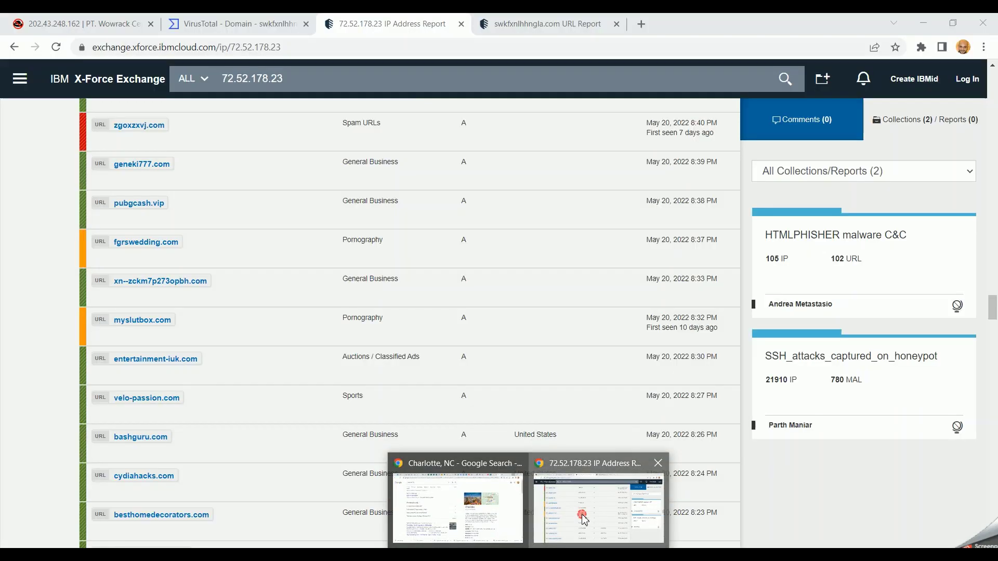
Return to IBM X-Force Exchange in Chrome and search for the hash c9a478c4a5b1b945cd49c1ee077a4956
click(597, 507)
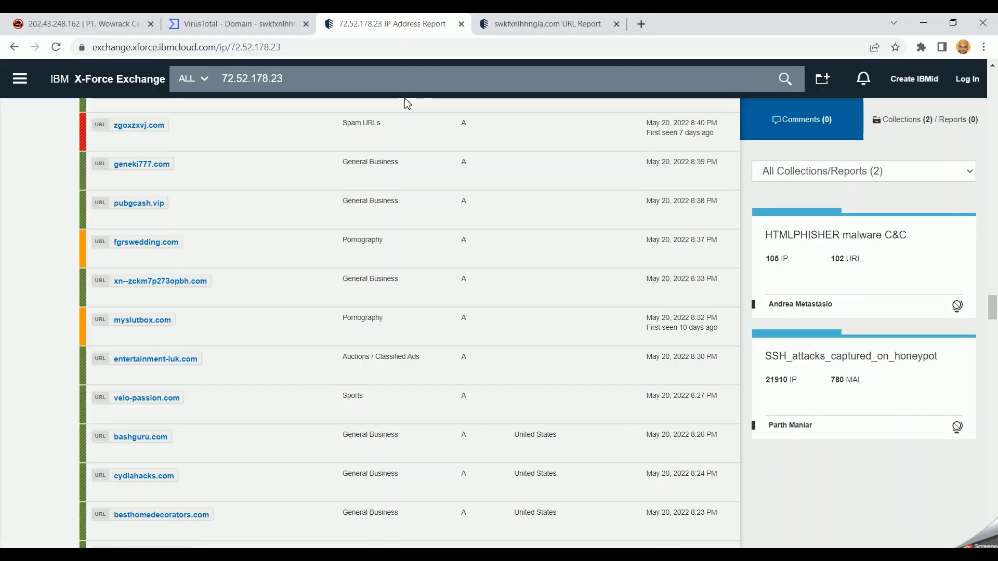
key(ctrl+a)
key(ctrl+v)
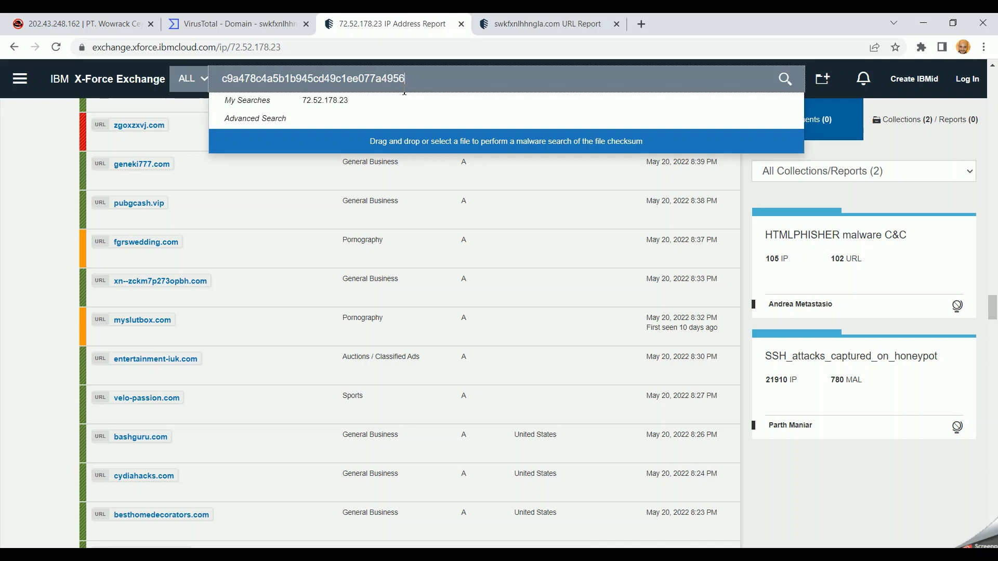
key(Return)
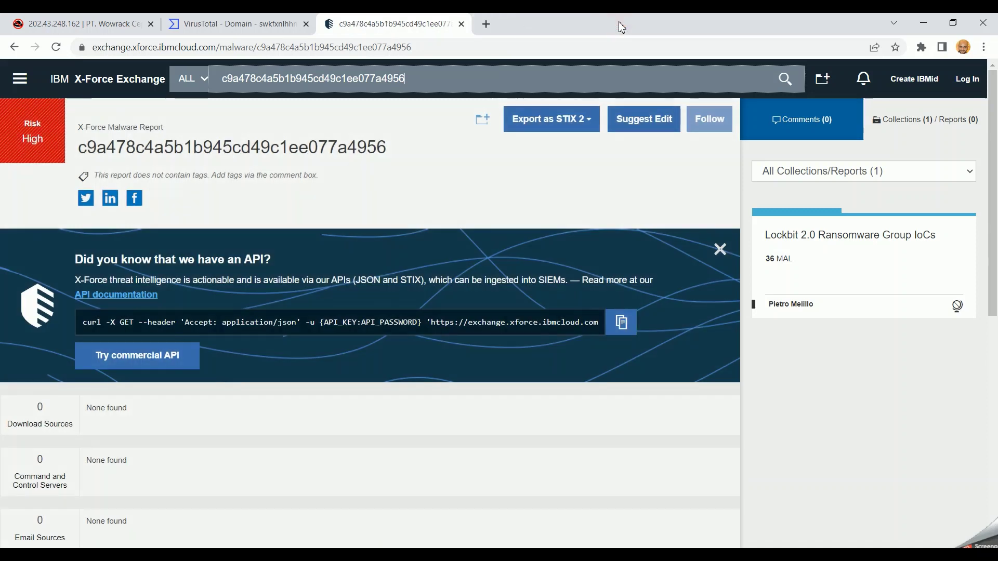
click(616, 24)
Review the hash's malware report from its title and linked collection through the Integrations section, and return to the Samples slide in PowerPoint
double_click(233, 159)
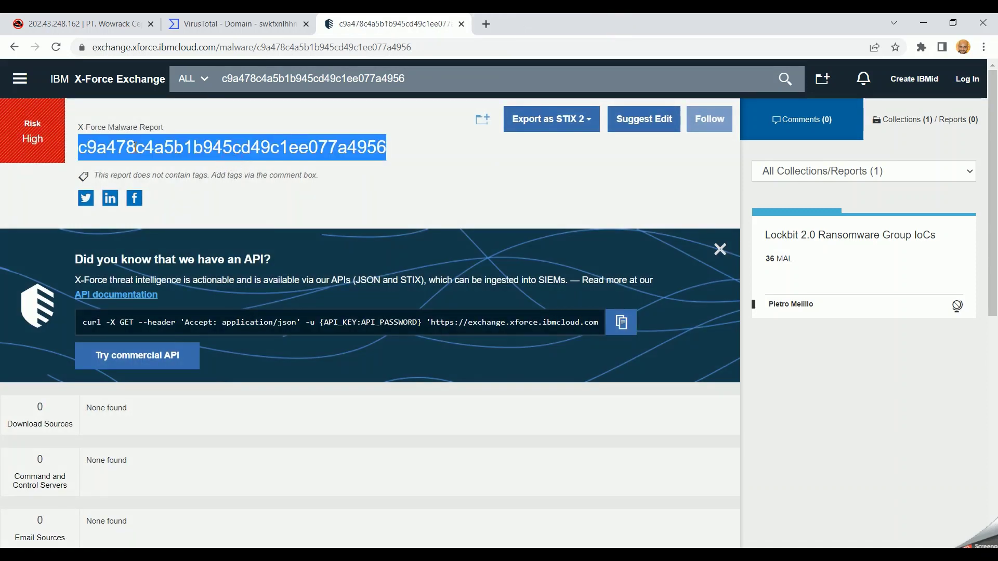
triple_click(137, 131)
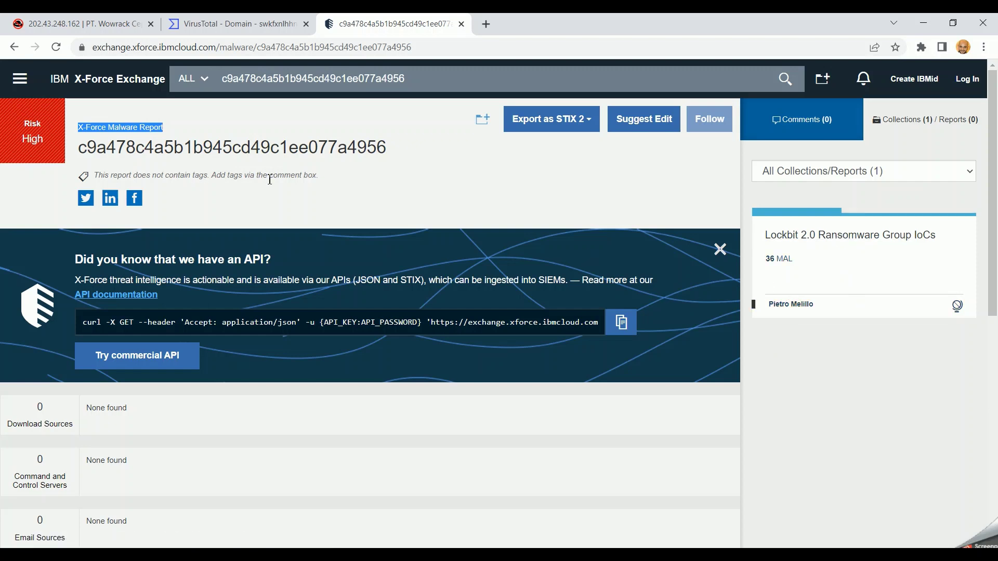
triple_click(179, 156)
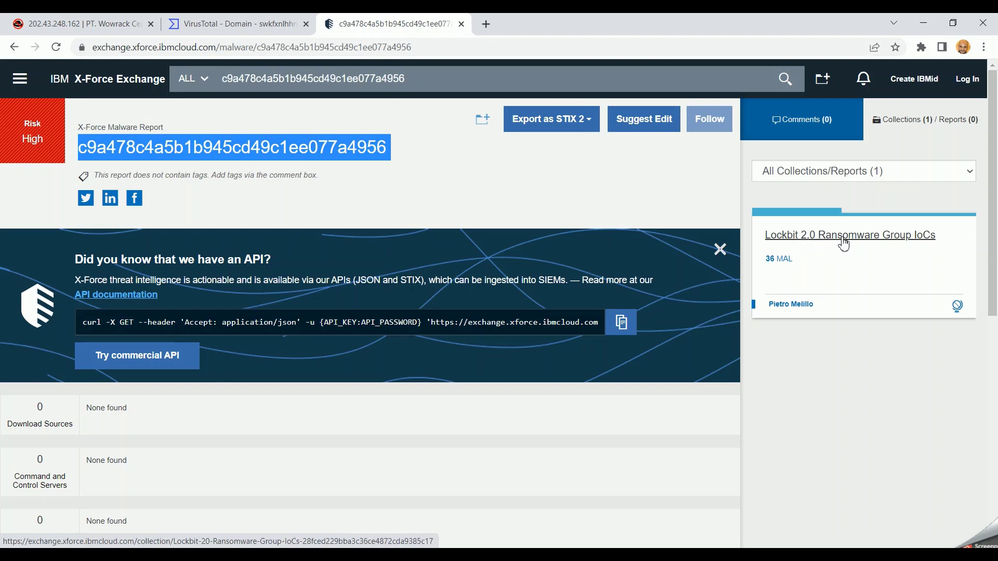
scroll(531, 426, down, 10)
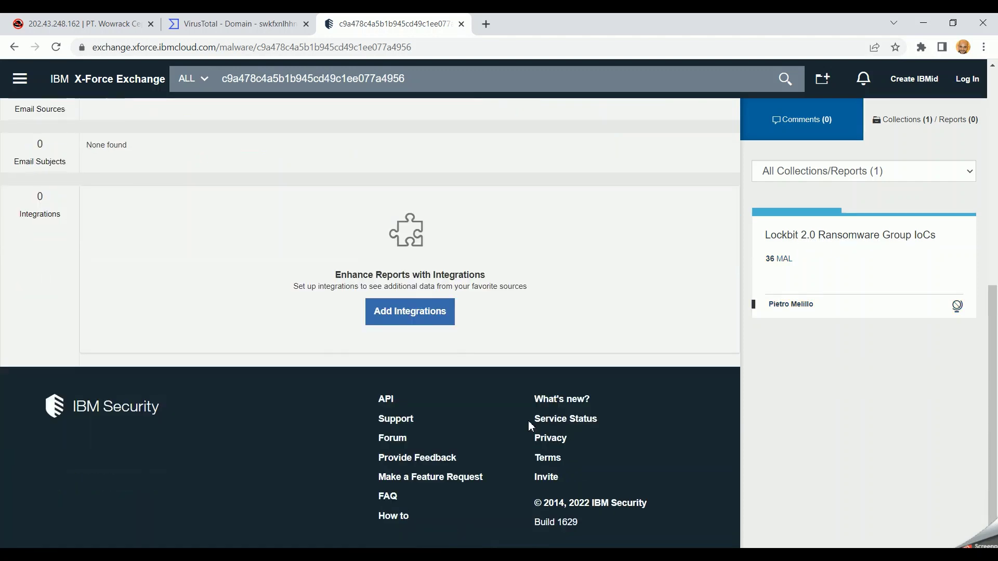
scroll(531, 426, up, 10)
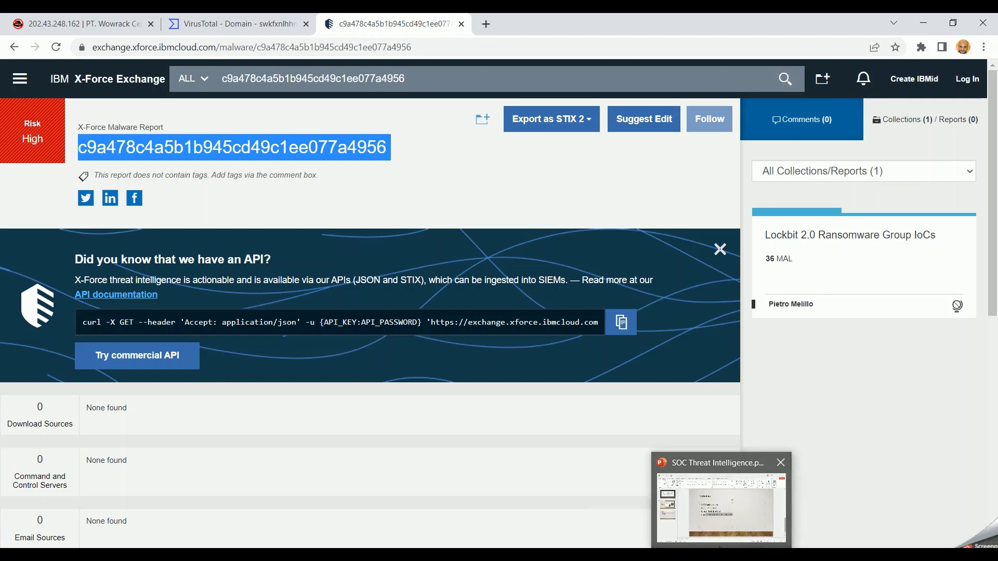
click(720, 548)
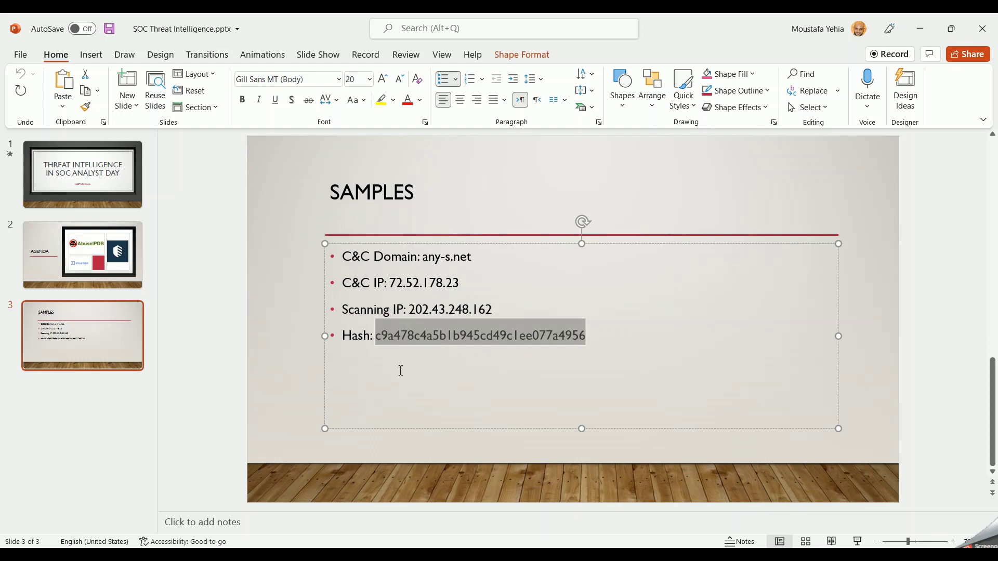